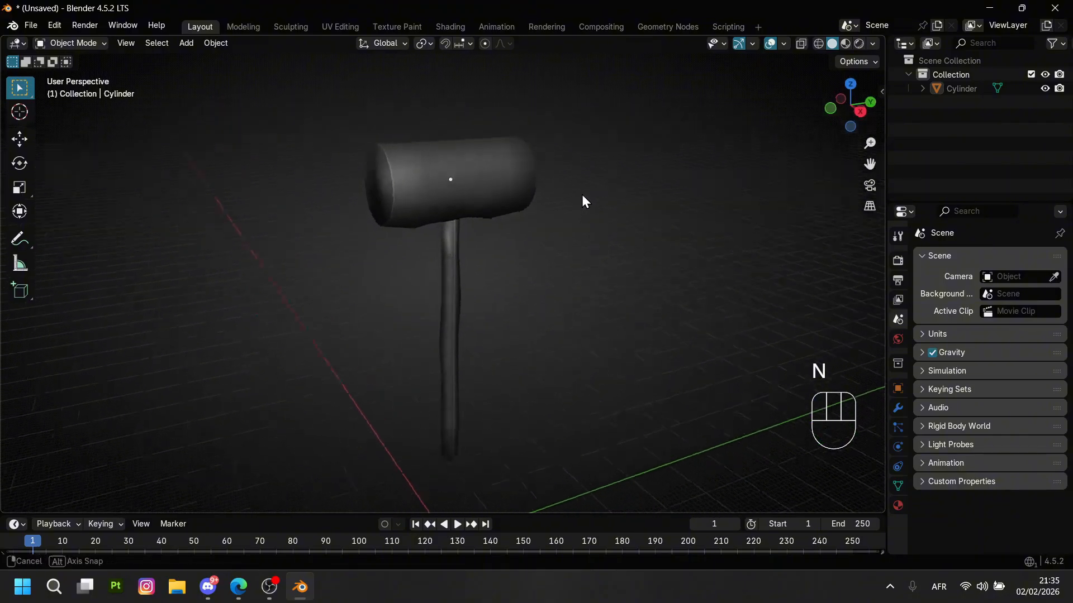
# Select the hammer and examine its shape and mesh topology in Object Mode and Edit Mode.
pyautogui.moveTo(436, 238); pyautogui.dragTo(521, 260, button='middle')
pyautogui.moveTo(435, 226); pyautogui.dragTo(491, 204, button='middle')
pyautogui.moveTo(481, 162); pyautogui.dragTo(539, 277, button='middle')
pyautogui.click(532, 266)
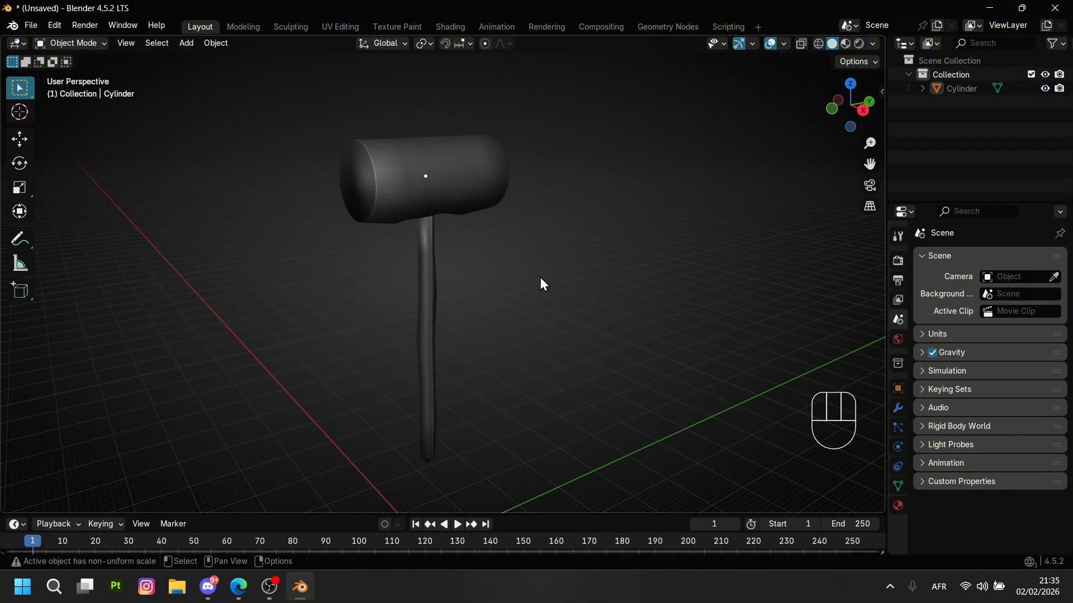
pyautogui.moveTo(540, 278); pyautogui.dragTo(486, 215, button='middle')
pyautogui.click(434, 202)
pyautogui.press('Tab')
pyautogui.click(546, 218)
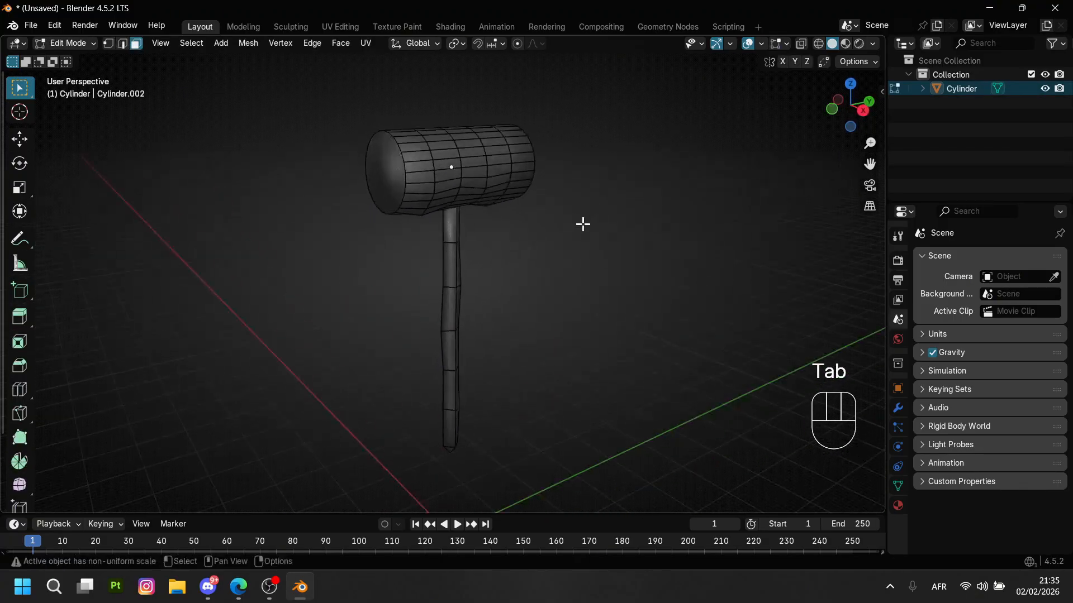
pyautogui.press('Tab')
pyautogui.press('Tab')
pyautogui.moveTo(512, 220); pyautogui.dragTo(511, 264, button='middle')
pyautogui.press('Tab')
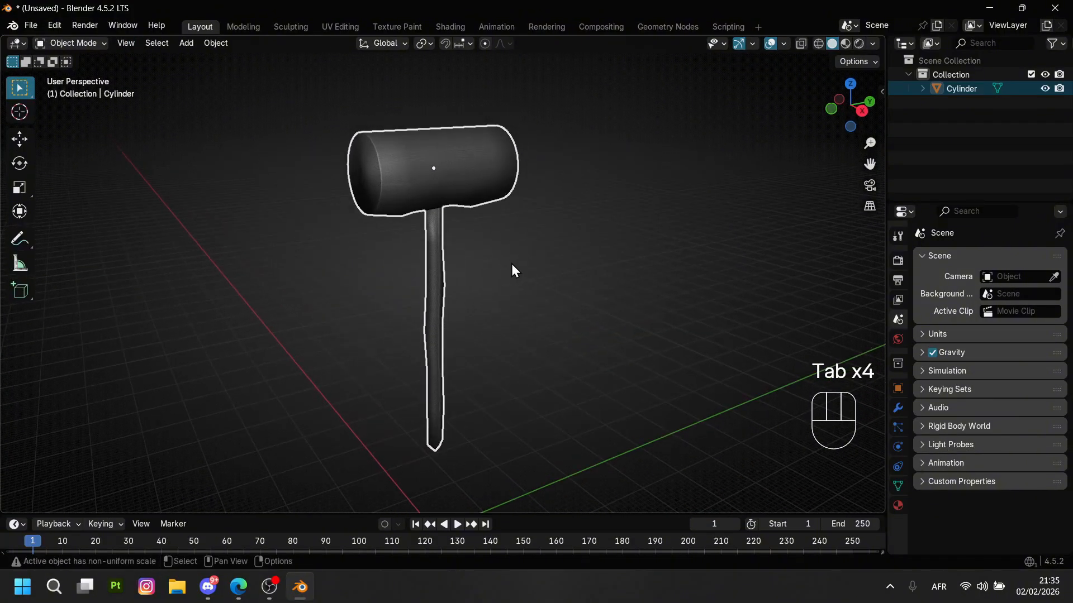
# Duplicate the hammer object, leaving the copy in the same place as the original.
pyautogui.press('g')
pyautogui.click(538, 258)
pyautogui.hotkey('shift', 'd')
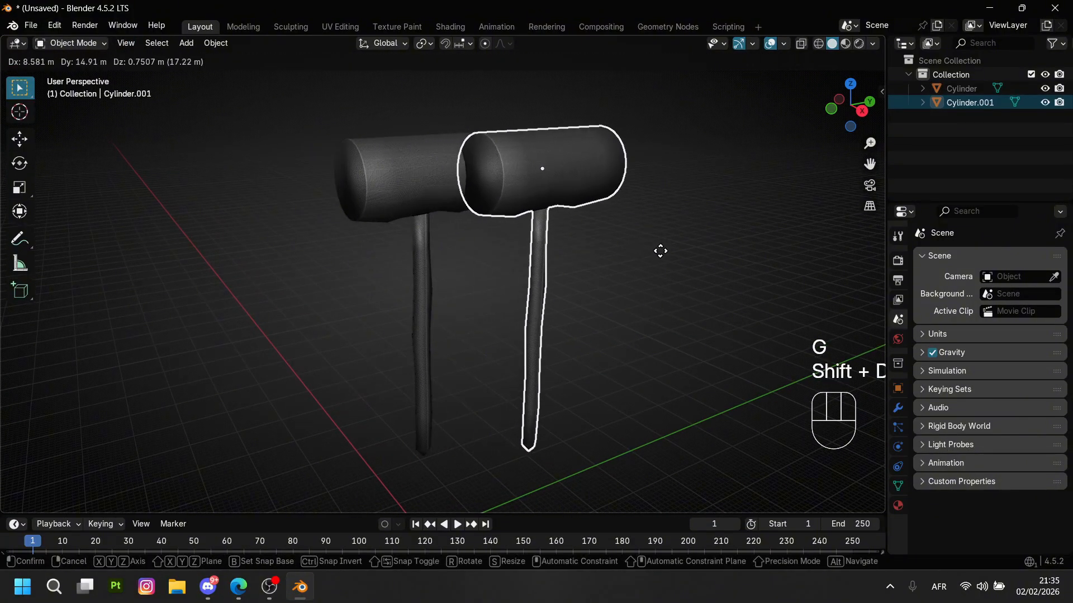
pyautogui.rightClick(661, 248)
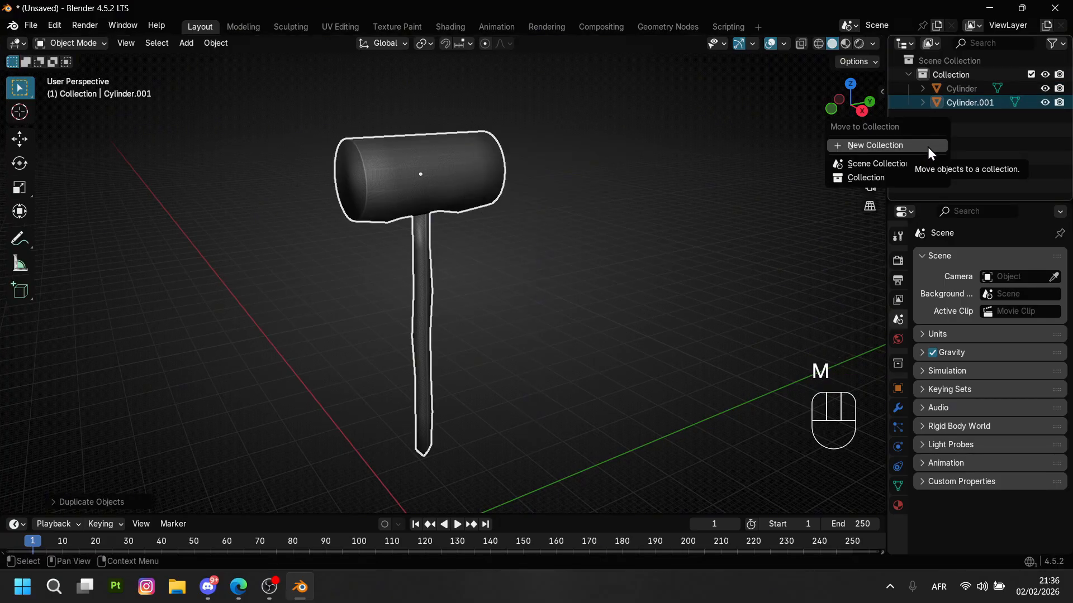
# Rename the original hammer object to low.
pyautogui.click(973, 89)
pyautogui.doubleClick(973, 89)
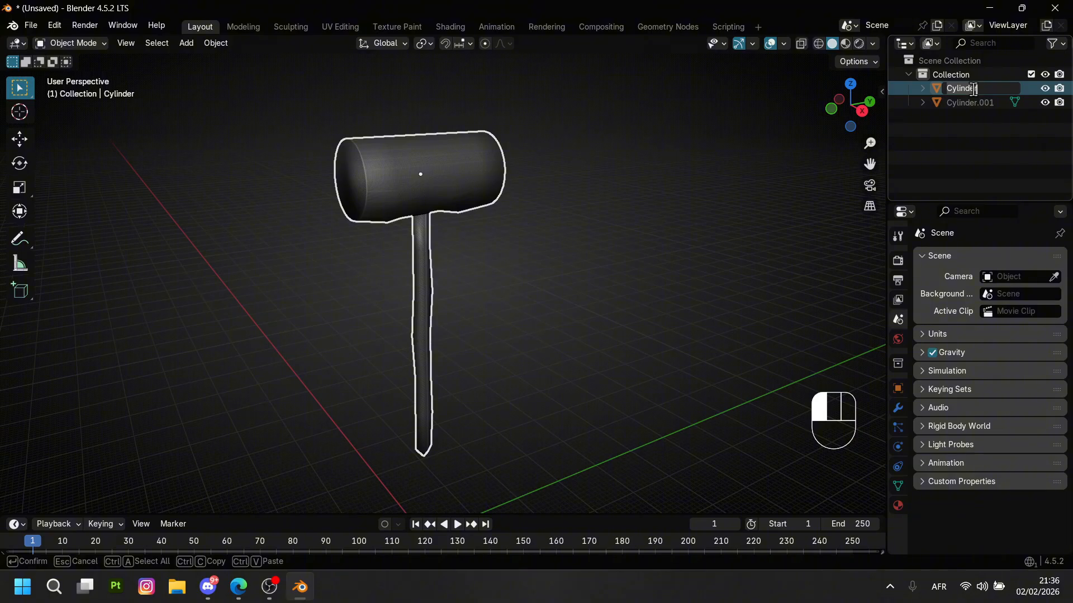
pyautogui.write('low')
pyautogui.press('Return')
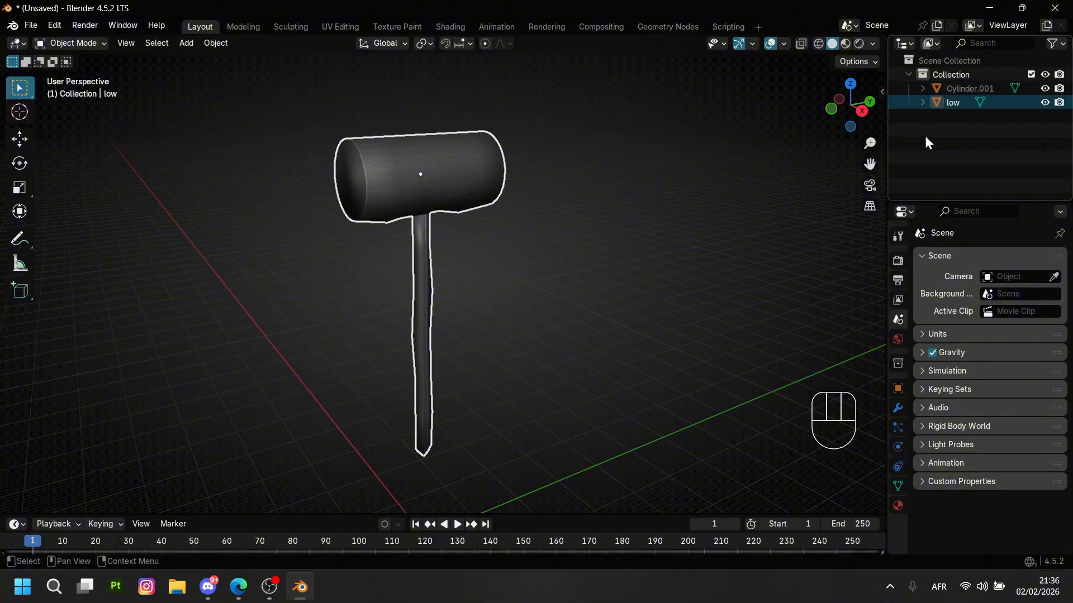
# Rename the duplicated hammer to high and hide the low object in the viewport.
pyautogui.doubleClick(957, 88)
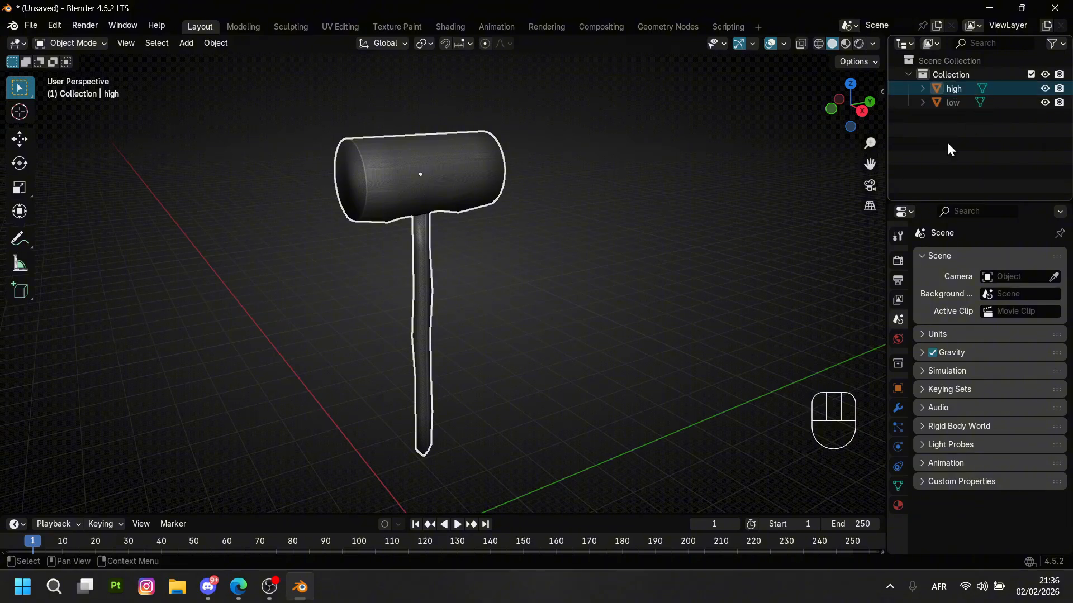
pyautogui.click(1044, 103)
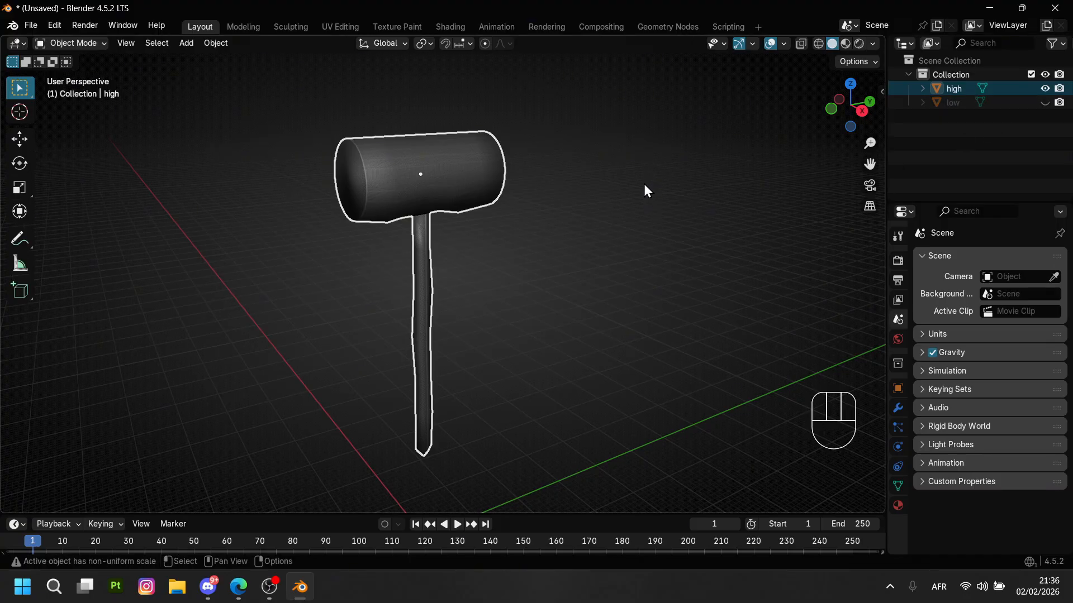
# Extrude the -Y end face of the high hammer's head in place and merge the new face at its center.
pyautogui.moveTo(506, 176); pyautogui.dragTo(447, 207, button='middle')
pyautogui.press('Tab')
pyautogui.click(488, 307)
pyautogui.press('Tab')
pyautogui.press('Tab')
pyautogui.press('e')
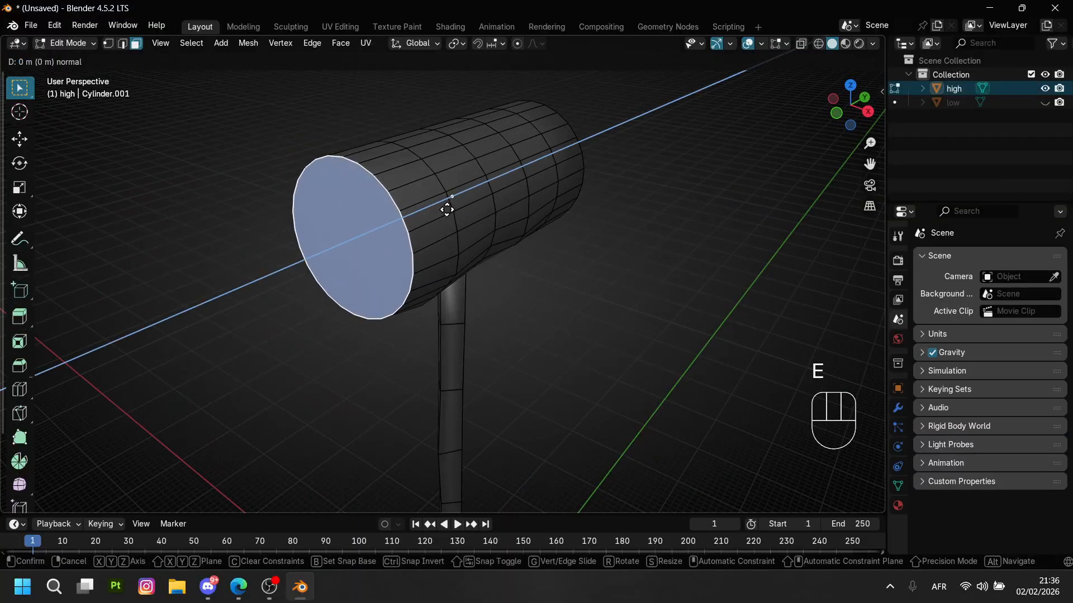
pyautogui.click(447, 209)
pyautogui.press('m')
pyautogui.click(447, 209)
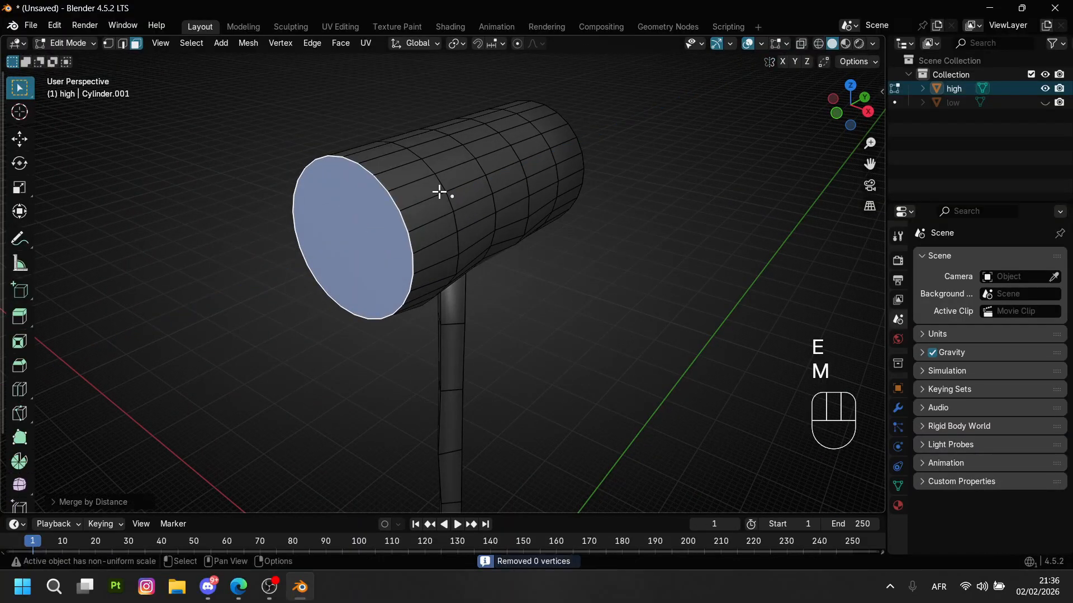
pyautogui.press('m')
pyautogui.click(389, 136)
# Push the center vertex of the -Y end outward with Shrink/Fatten and vertex-bevel it into a smaller inner face.
pyautogui.press('1')
pyautogui.moveTo(383, 142); pyautogui.dragTo(492, 244, button='middle')
pyautogui.hotkey('alt', 's')
pyautogui.rightClick(404, 213)
pyautogui.hotkey('alt', 's')
pyautogui.click(459, 243)
pyautogui.hotkey('ctrl', 'b')
pyautogui.press('v')
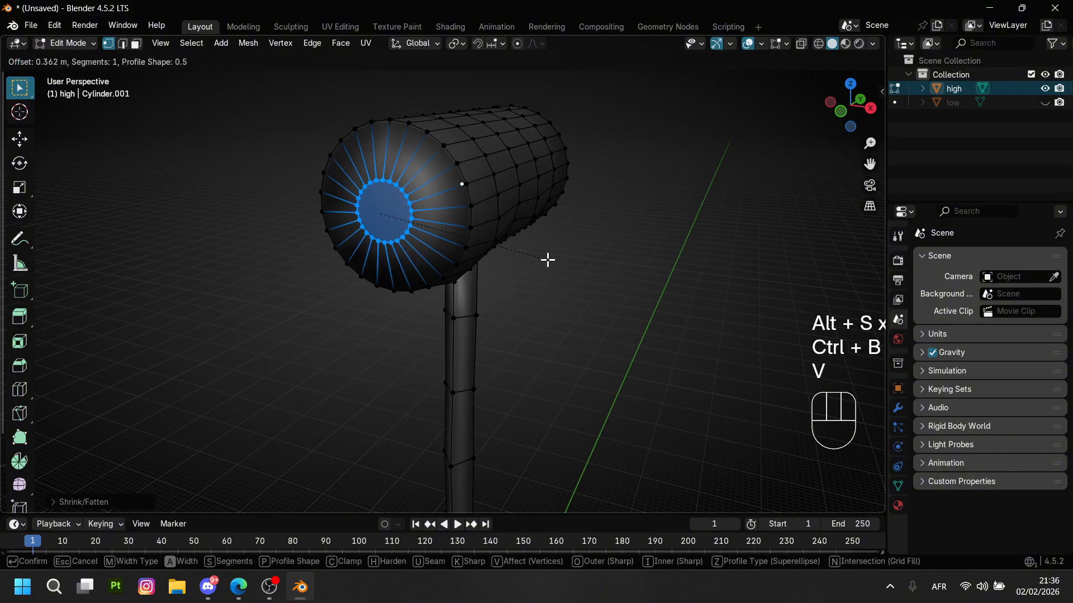
pyautogui.click(582, 265)
# Extrude the inner face in place and merge it at its center, pushing that center vertex outward with Shrink/Fatten.
pyautogui.press('e')
pyautogui.rightClick(582, 266)
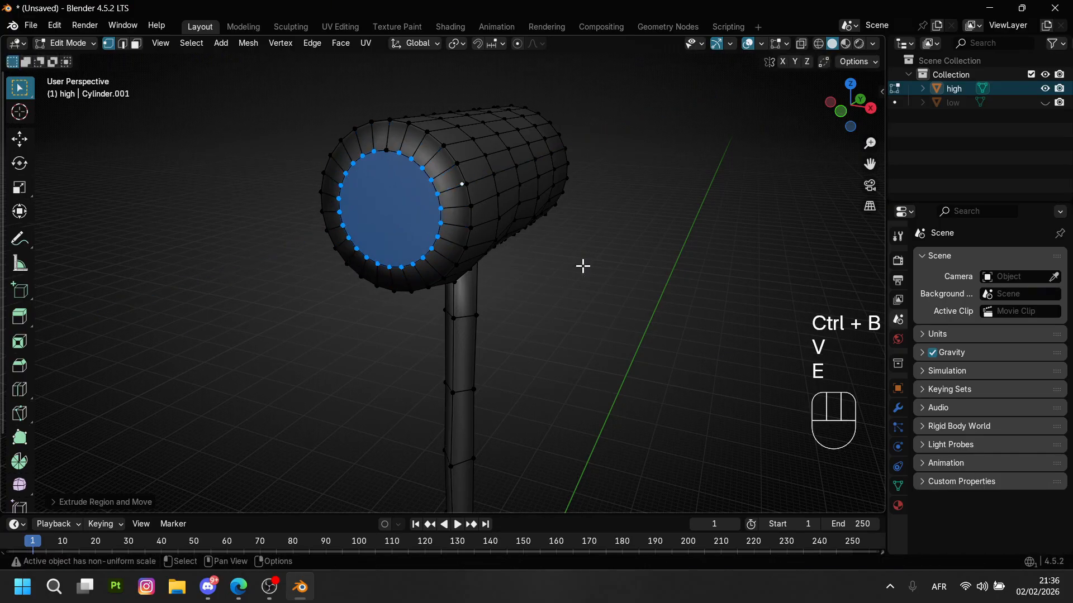
pyautogui.press('m')
pyautogui.click(583, 266)
pyautogui.press('1')
pyautogui.moveTo(519, 257)
pyautogui.mouseDown(button='middle')
pyautogui.moveTo(570, 273)
pyautogui.moveTo(553, 240)
pyautogui.moveTo(539, 256)
pyautogui.mouseUp(button='middle')
pyautogui.hotkey('alt', 's')
pyautogui.hotkey('alt', 's')
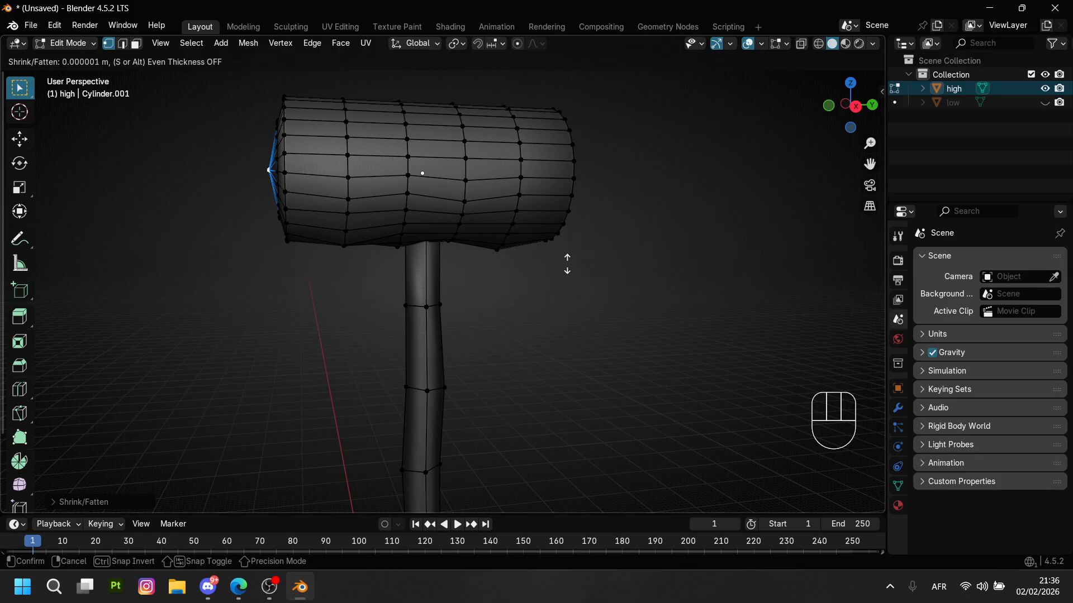
# Examine the shading of the domed -Y end of the hammer head in Object Mode.
pyautogui.press('Tab')
pyautogui.press('Tab')
pyautogui.moveTo(699, 287); pyautogui.dragTo(481, 201, button='middle')
pyautogui.press('Tab')
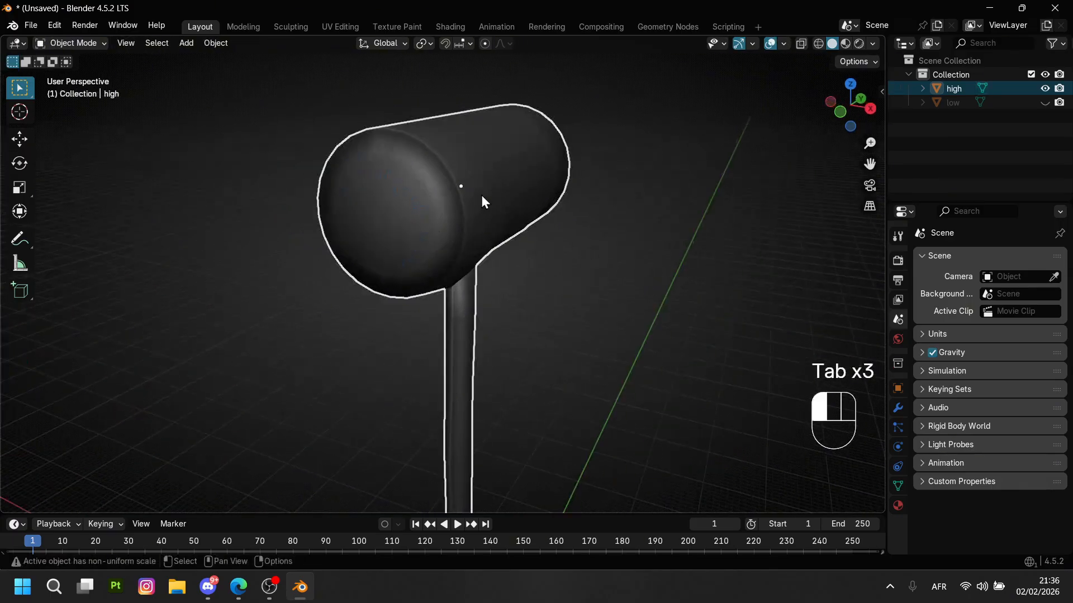
pyautogui.press('Tab')
pyautogui.press('a')
pyautogui.press('Tab')
pyautogui.moveTo(623, 223); pyautogui.dragTo(360, 216, button='middle')
# Extrude the opposite, +Y end face of the hammer head in place and merge it at its center.
pyautogui.press('Tab')
pyautogui.press('Tab')
pyautogui.press('3')
pyautogui.click(433, 185)
pyautogui.moveTo(434, 186); pyautogui.dragTo(582, 232, button='middle')
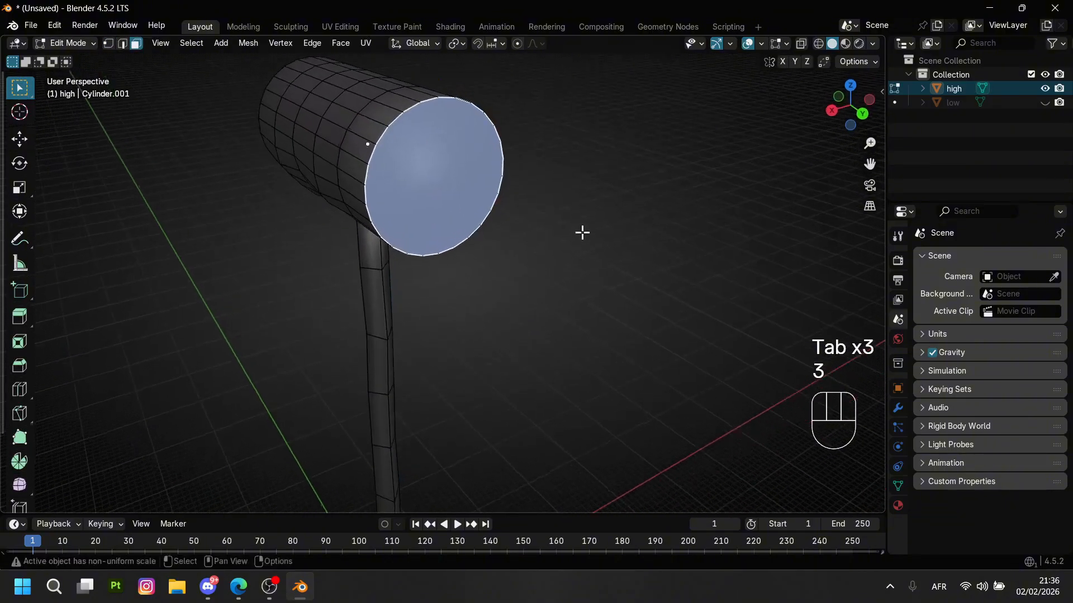
pyautogui.press('e')
pyautogui.rightClick(583, 233)
pyautogui.press('m')
pyautogui.click(582, 233)
# Push the +Y end's center vertex outward about 0.15 m and vertex-bevel it with an offset of about 0.564 m.
pyautogui.press('1')
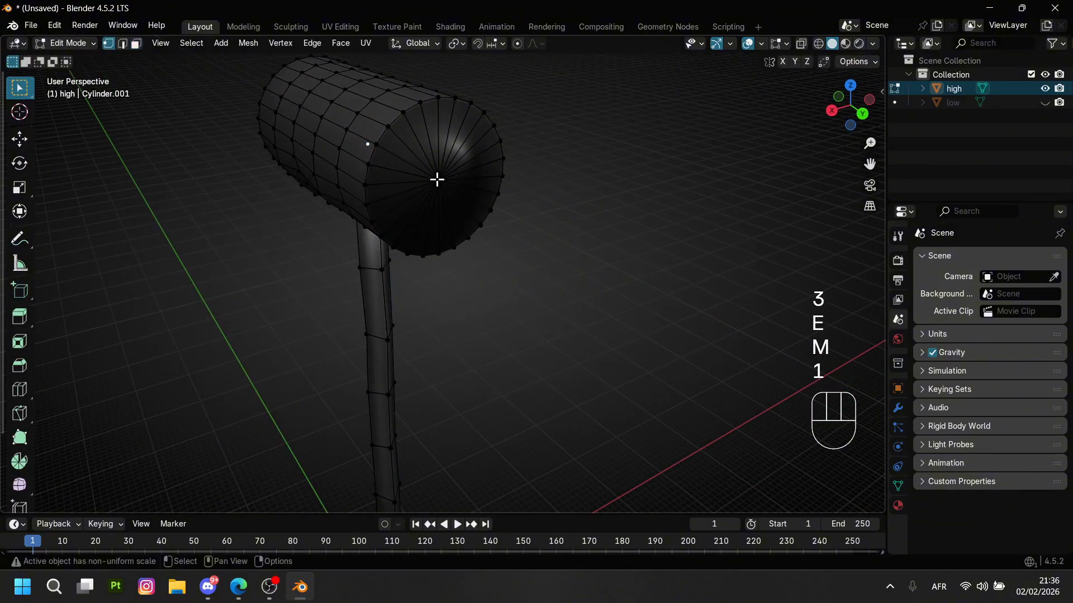
pyautogui.hotkey('alt', 's')
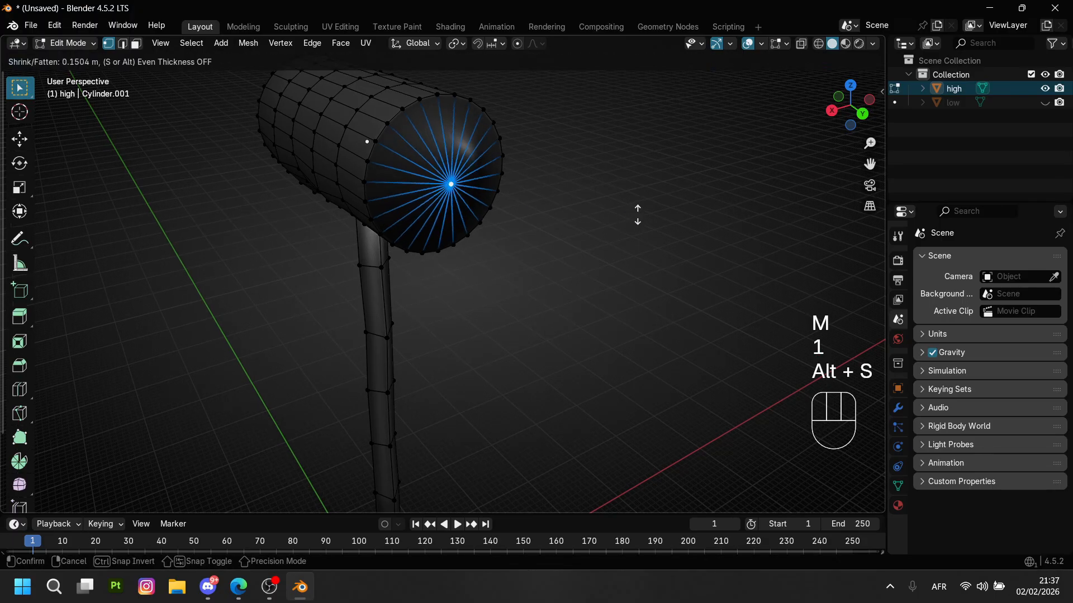
pyautogui.click(638, 215)
pyautogui.moveTo(638, 215); pyautogui.dragTo(613, 206, button='middle')
pyautogui.hotkey('ctrl', 'b')
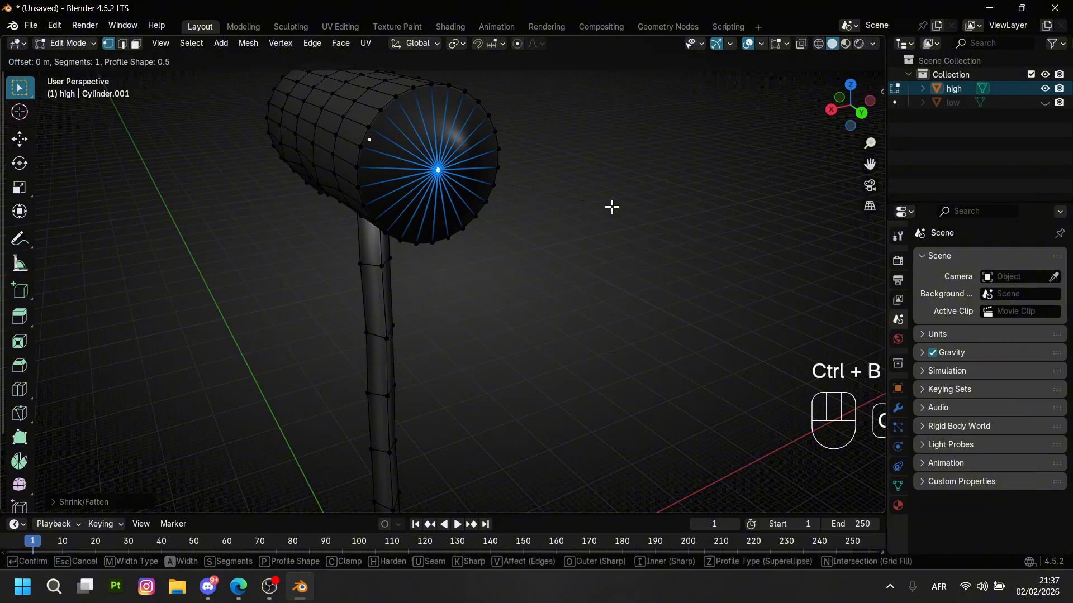
pyautogui.press('v')
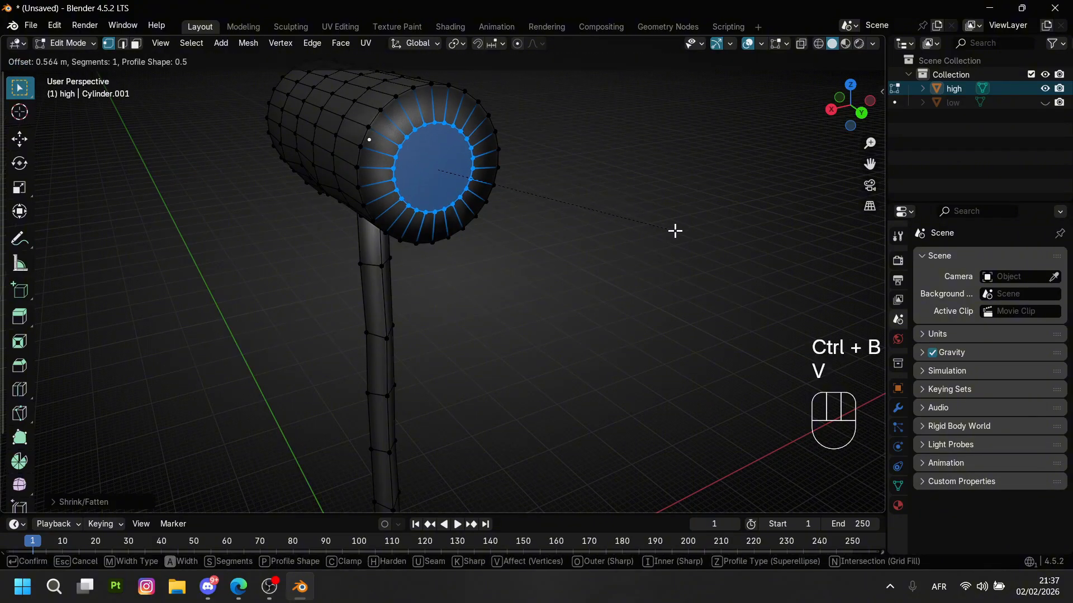
pyautogui.click(675, 231)
# Extrude the +Y end's inner face in place, merge it at its center and push that vertex outward with Shrink/Fatten.
pyautogui.press('e')
pyautogui.rightClick(670, 230)
pyautogui.press('m')
pyautogui.press('1')
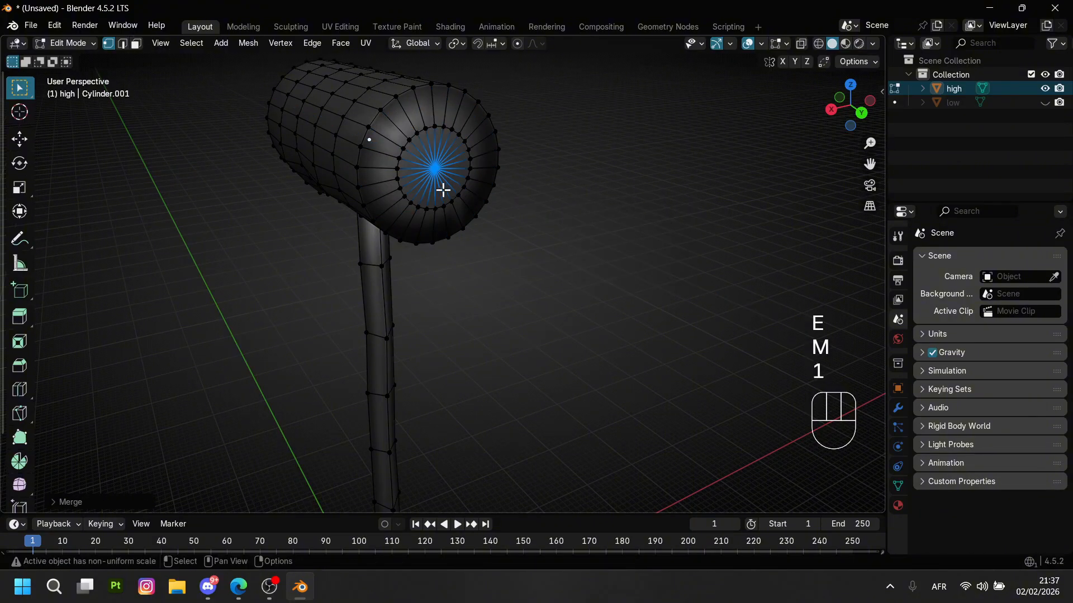
pyautogui.hotkey('alt', 's')
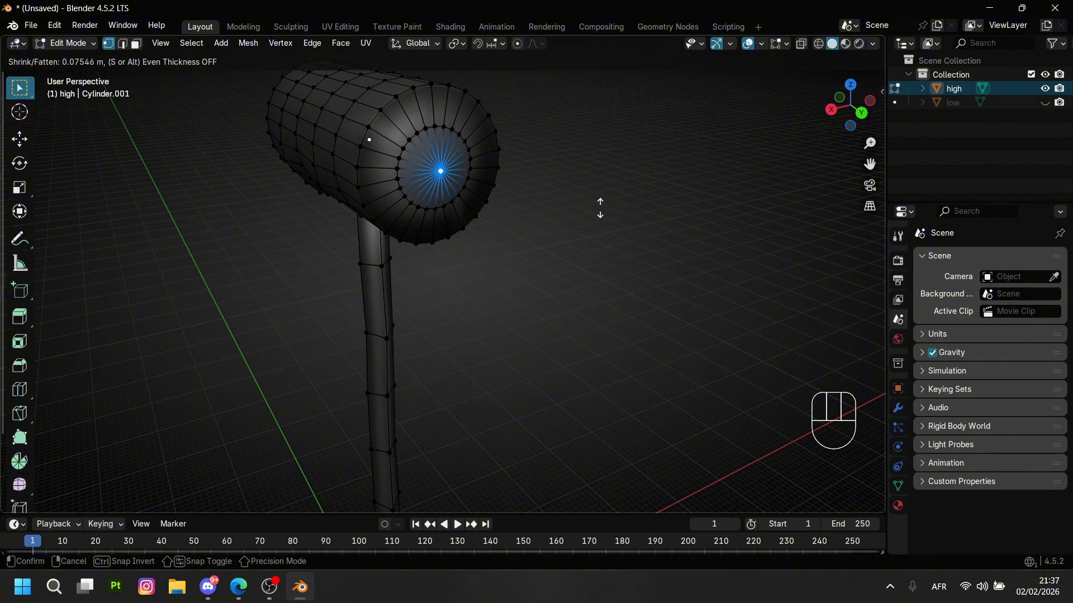
pyautogui.click(601, 208)
pyautogui.moveTo(591, 220); pyautogui.dragTo(548, 132, button='middle')
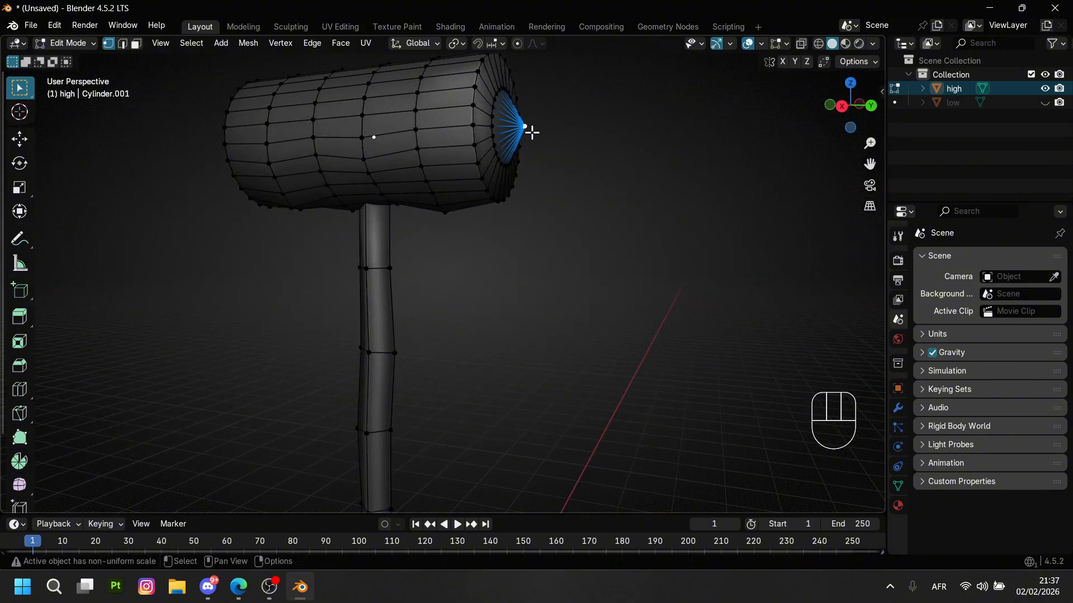
pyautogui.hotkey('alt', 's')
pyautogui.click(601, 159)
# Select the entire high mesh and recalculate its normals.
pyautogui.press('Tab')
pyautogui.moveTo(601, 158); pyautogui.dragTo(582, 192, button='middle')
pyautogui.press('Tab')
pyautogui.press('Tab')
pyautogui.press('Tab')
pyautogui.press('Tab')
pyautogui.press('Tab')
pyautogui.press('a')
pyautogui.hotkey('alt', 'n')
pyautogui.click(550, 171)
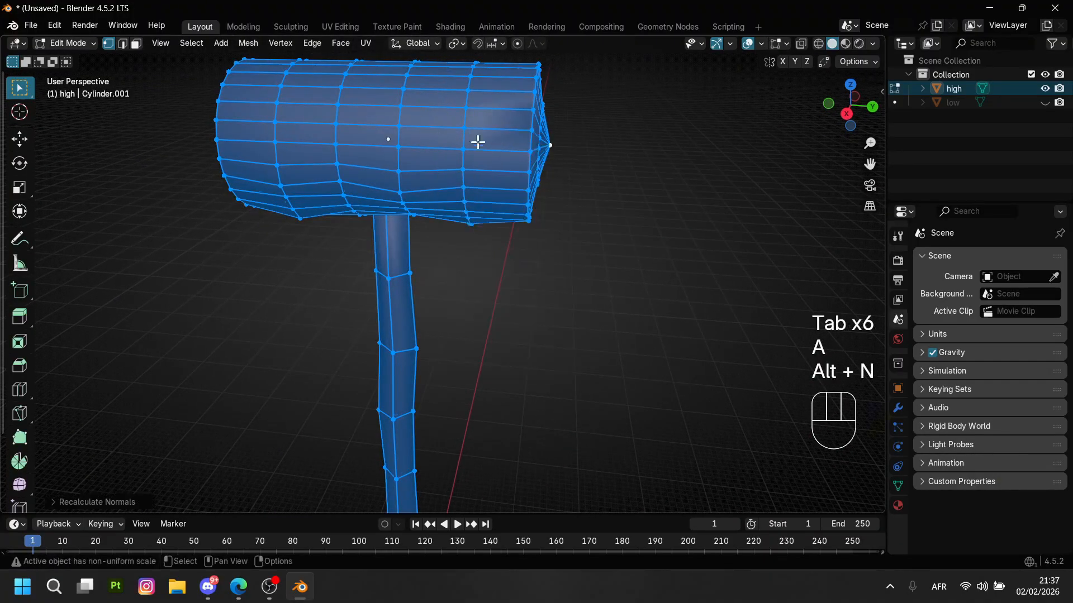
# Try applying Sharp Vertices shading to the whole high mesh, and undo it.
pyautogui.click(244, 47)
pyautogui.moveTo(330, 291)
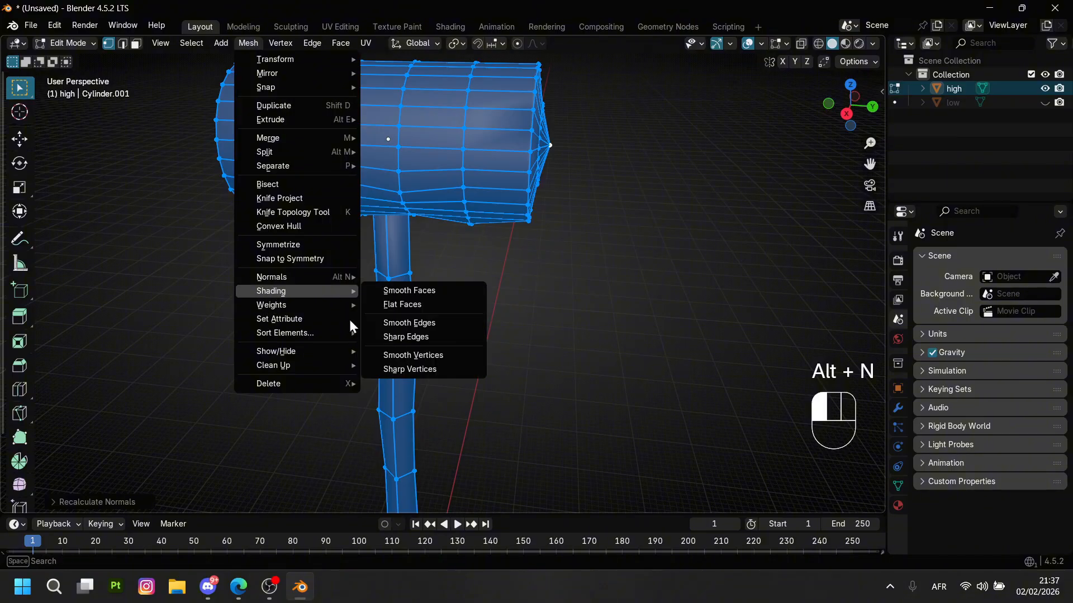
pyautogui.click(376, 370)
pyautogui.hotkey('ctrl', 'z')
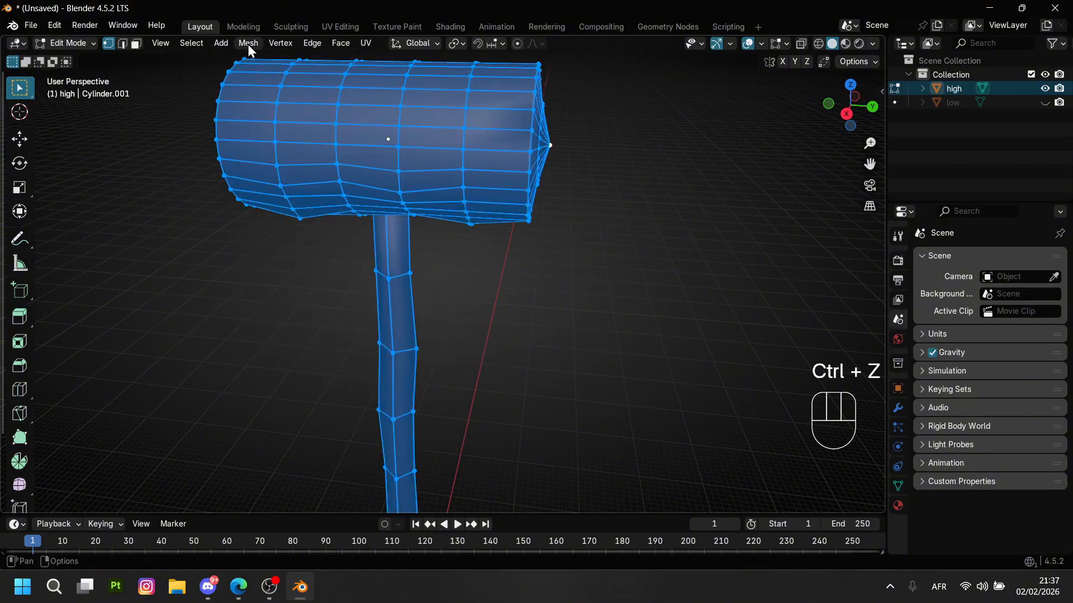
# Reset the normal vectors of the whole high mesh and return to Object Mode.
pyautogui.click(248, 43)
pyautogui.moveTo(278, 278)
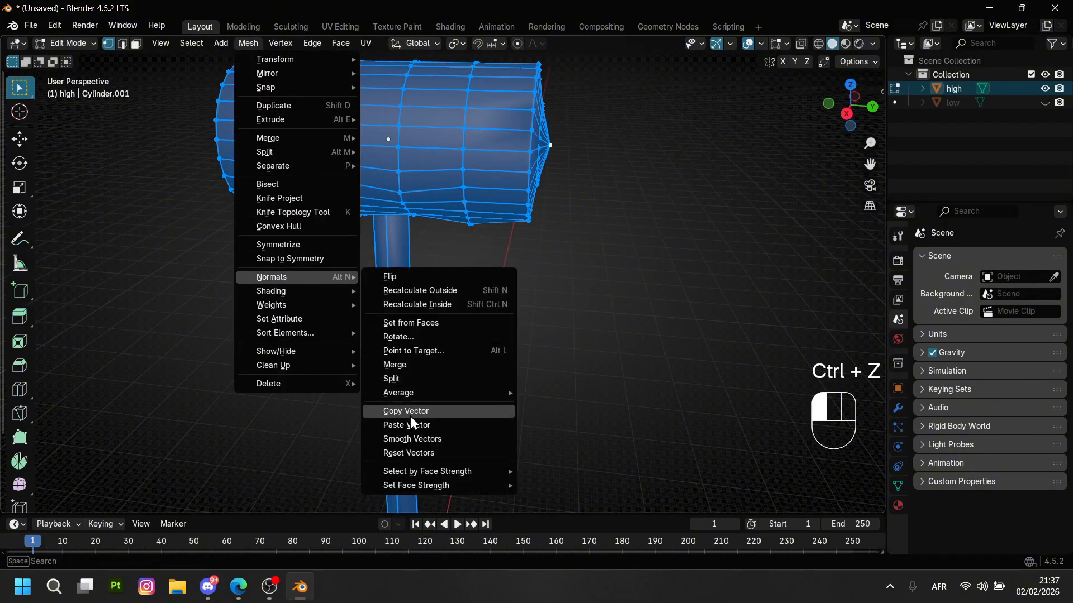
pyautogui.click(411, 451)
pyautogui.press('Tab')
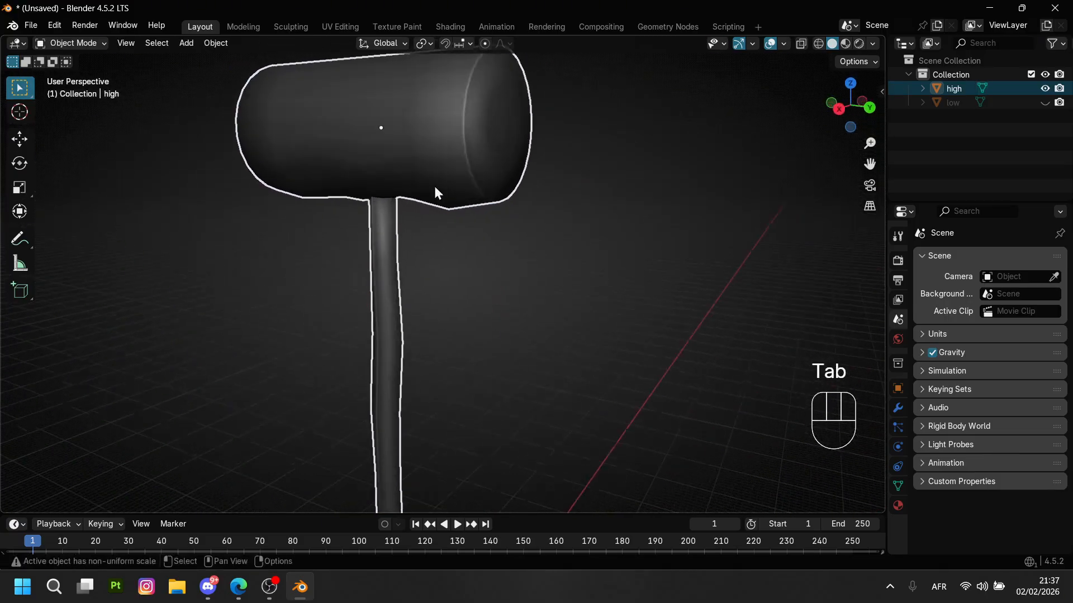
# Apply the high hammer's scale and check the mesh and shading of the head.
pyautogui.moveTo(435, 193); pyautogui.dragTo(466, 222, button='middle')
pyautogui.hotkey('ctrl', 'a')
pyautogui.click(412, 283)
pyautogui.moveTo(454, 274); pyautogui.dragTo(351, 187, button='middle')
pyautogui.press('Tab')
pyautogui.scroll(2, 360, 213)
pyautogui.press('Tab')
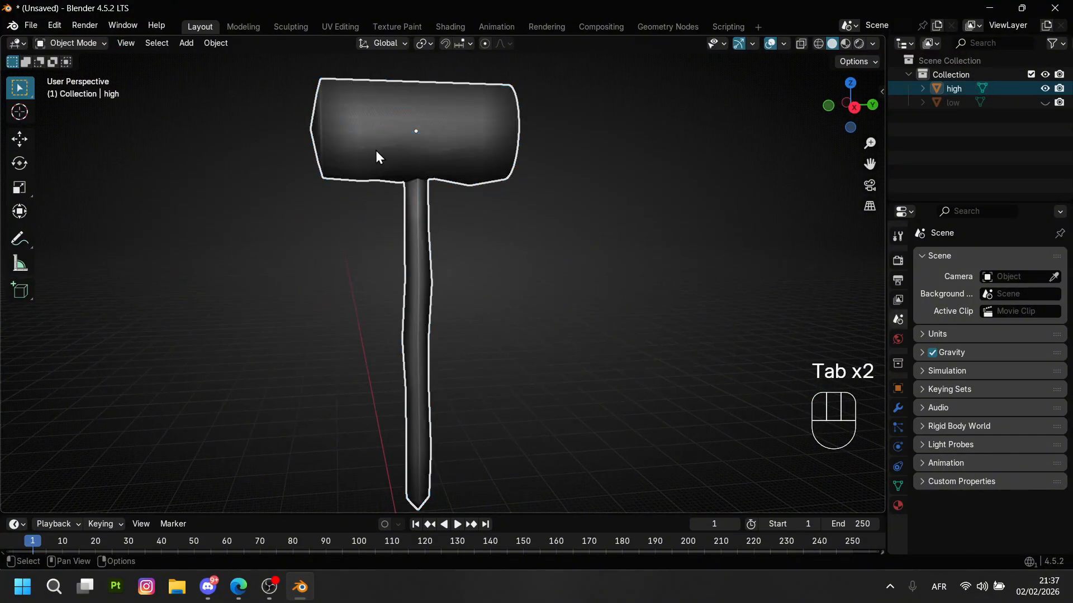
# Add a Multiresolution modifier to the high hammer.
pyautogui.click(897, 409)
pyautogui.click(970, 260)
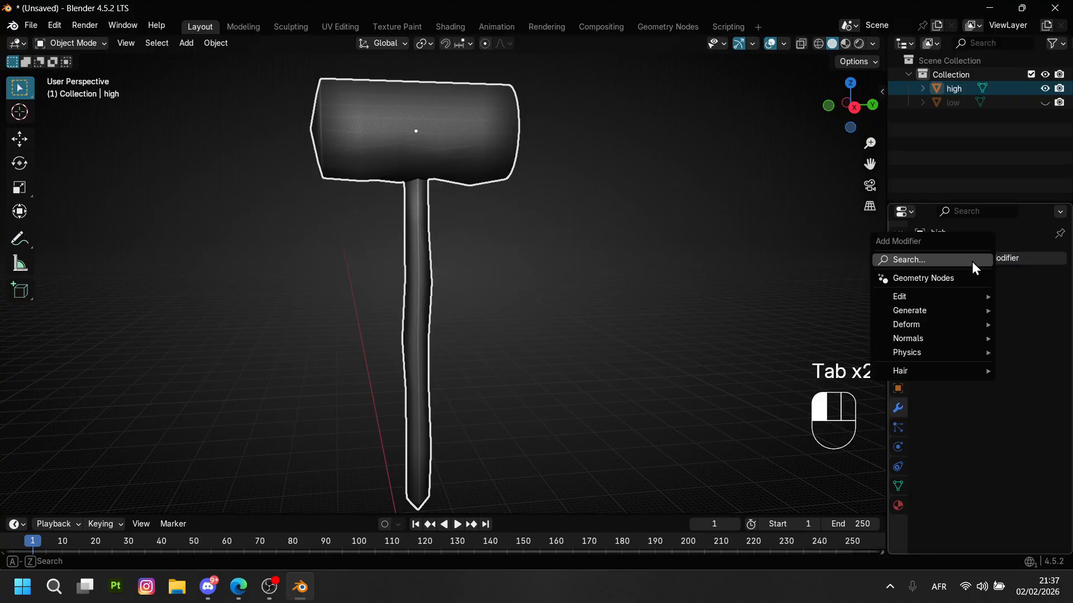
pyautogui.moveTo(922, 312)
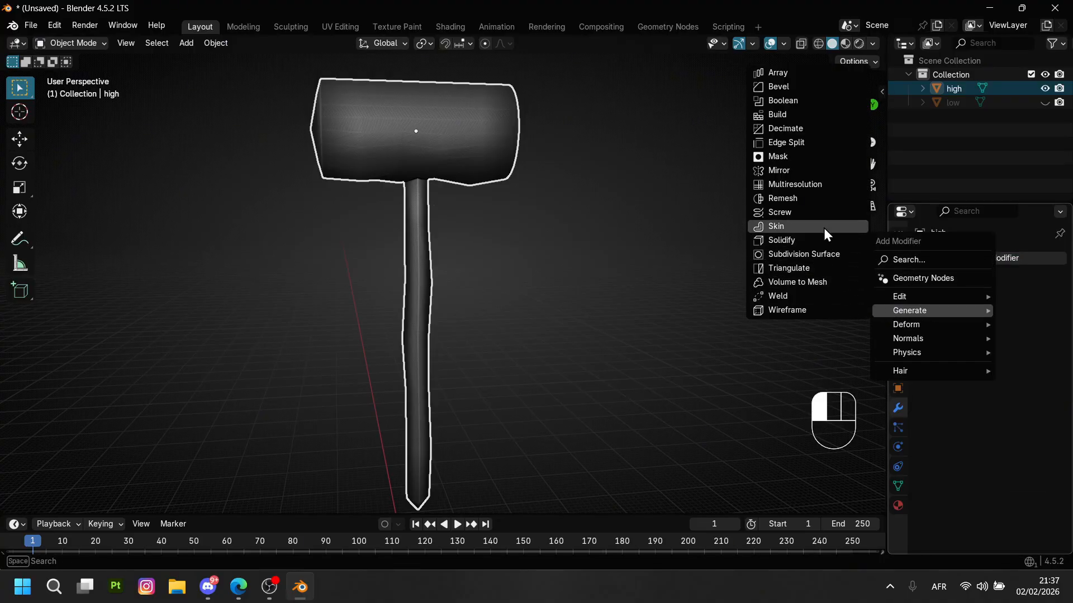
pyautogui.click(796, 185)
# Subdivide the high hammer three times with Simple subdivision, reaching Multires level 3.
pyautogui.moveTo(796, 188); pyautogui.dragTo(673, 286, button='middle')
pyautogui.click(953, 420)
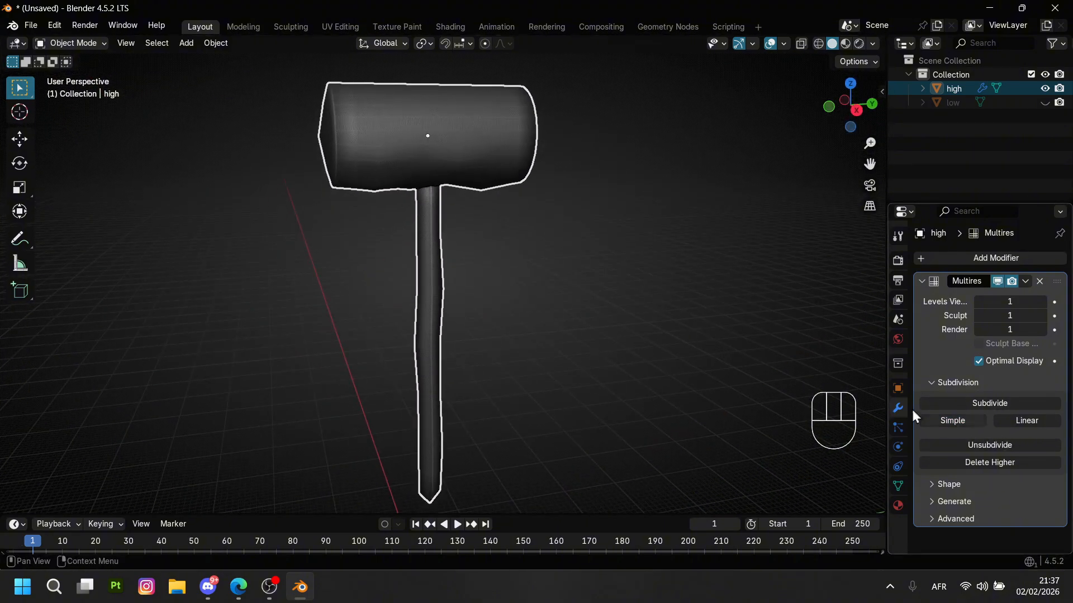
pyautogui.moveTo(743, 346)
pyautogui.mouseDown(button='middle')
pyautogui.moveTo(692, 326)
pyautogui.moveTo(704, 378)
pyautogui.moveTo(665, 354)
pyautogui.moveTo(689, 287)
pyautogui.moveTo(716, 296)
pyautogui.moveTo(740, 334)
pyautogui.mouseUp(button='middle')
pyautogui.click(954, 420)
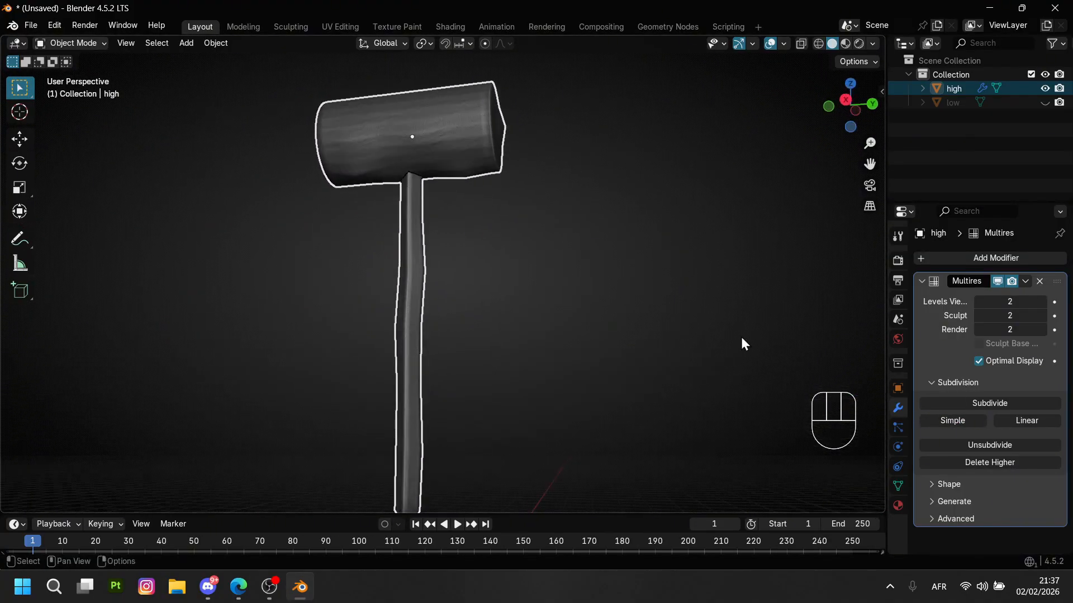
pyautogui.click(953, 419)
# Switch the high hammer to Sculpt Mode and view its head from above.
pyautogui.moveTo(615, 280)
pyautogui.mouseDown(button='middle')
pyautogui.moveTo(686, 361)
pyautogui.moveTo(603, 287)
pyautogui.mouseUp(button='middle')
pyautogui.scroll(2, 424, 184)
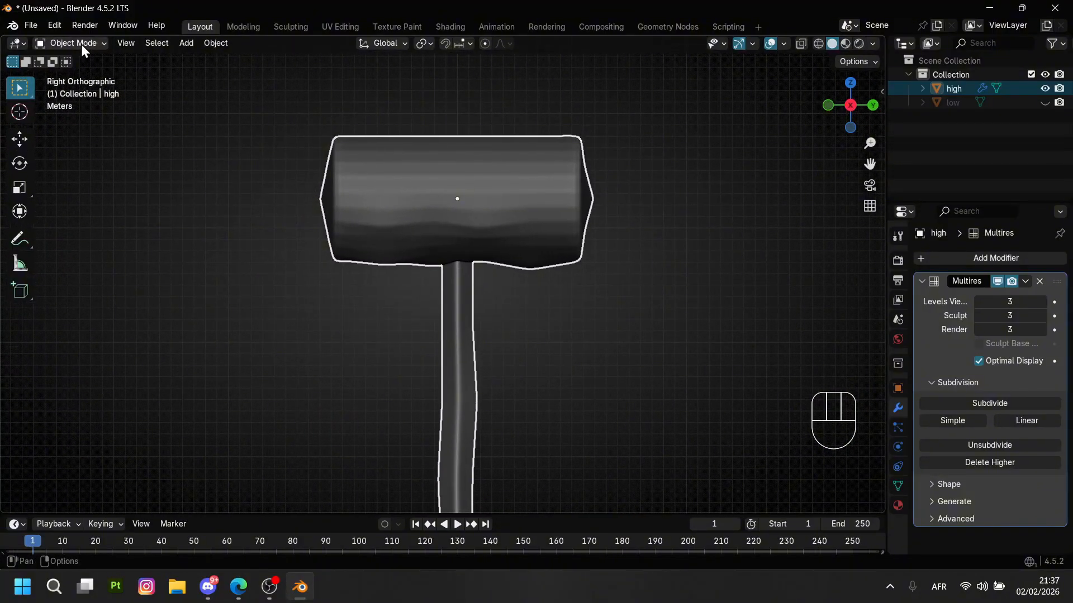
pyautogui.click(82, 44)
pyautogui.click(84, 92)
pyautogui.moveTo(431, 207)
pyautogui.mouseDown(button='middle')
pyautogui.moveTo(484, 229)
pyautogui.moveTo(571, 437)
pyautogui.mouseUp(button='middle')
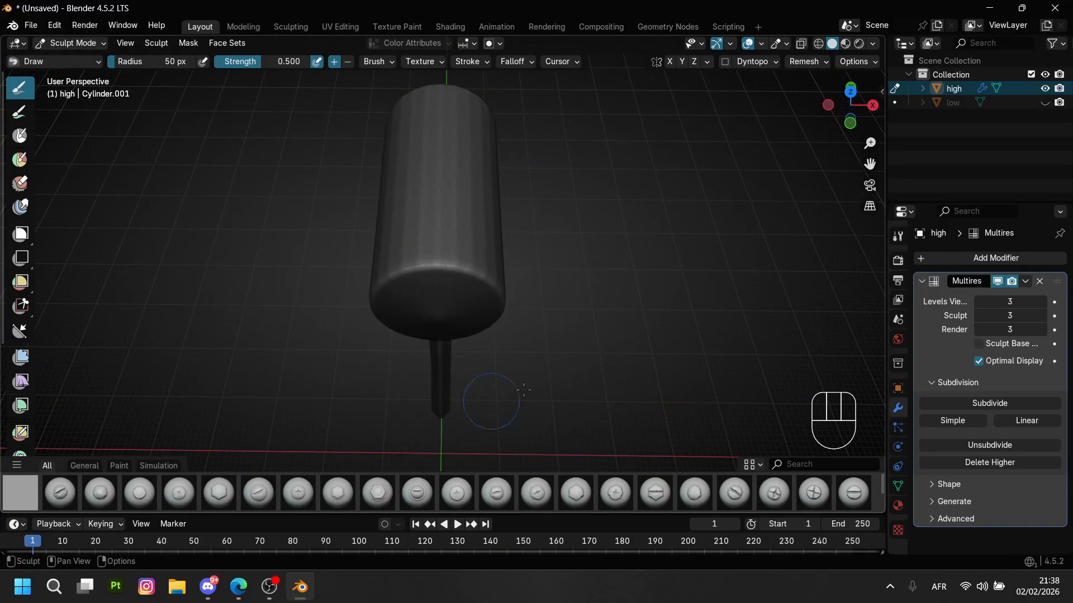
# Enlarge the brush preview thumbnails in the asset shelf and view the hammer head from the side.
pyautogui.click(754, 464)
pyautogui.moveTo(776, 382); pyautogui.dragTo(805, 382)
pyautogui.moveTo(771, 335)
pyautogui.mouseDown(button='middle')
pyautogui.moveTo(542, 238)
pyautogui.moveTo(696, 110)
pyautogui.mouseUp(button='middle')
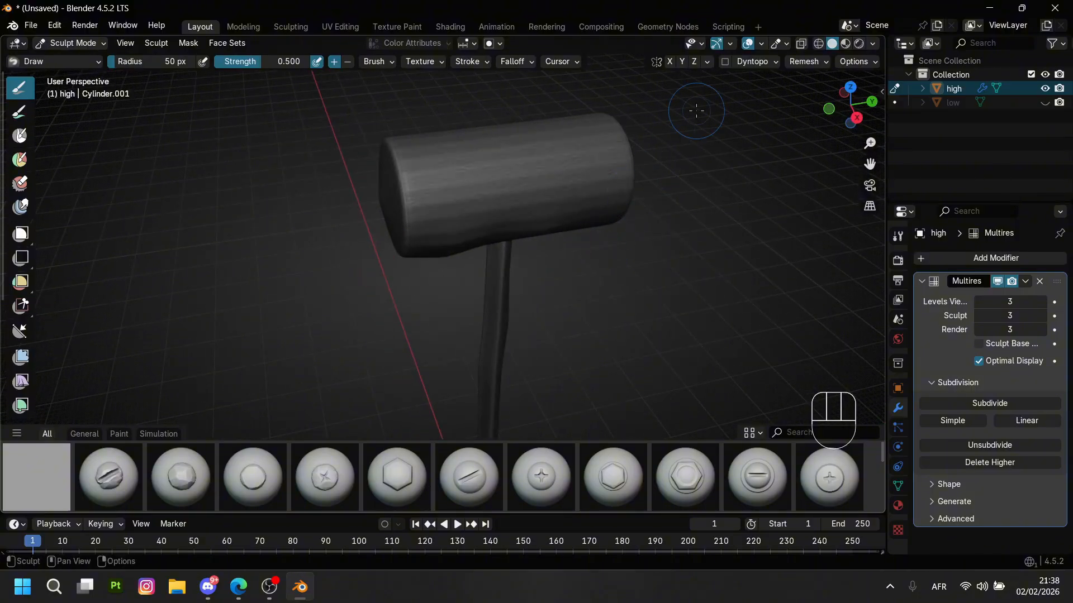
pyautogui.moveTo(686, 72); pyautogui.dragTo(570, 203, button='middle')
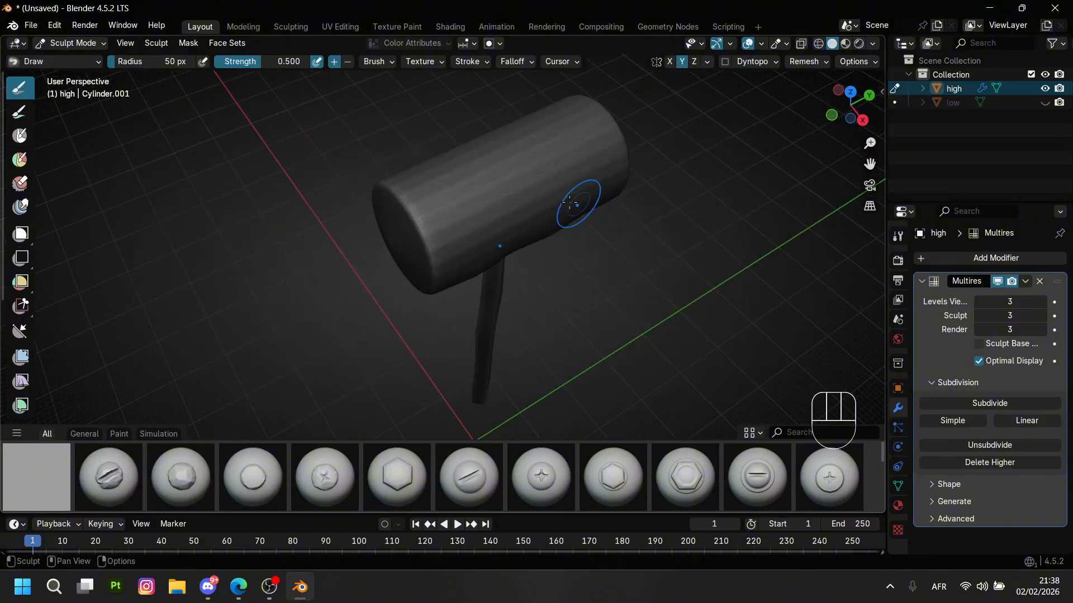
# Set the sculpt symmetry to the X axis only and the Draw brush radius to 136 px.
pyautogui.click(682, 62)
pyautogui.click(694, 62)
pyautogui.moveTo(508, 197)
pyautogui.mouseDown(button='middle')
pyautogui.moveTo(563, 203)
pyautogui.moveTo(526, 178)
pyautogui.mouseUp(button='middle')
pyautogui.press('f')
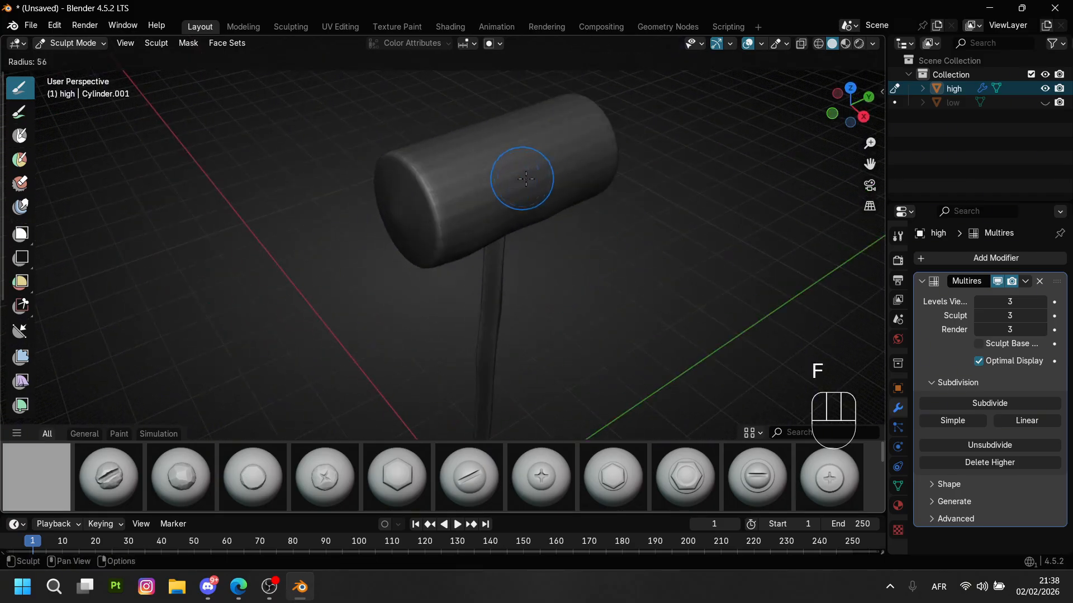
pyautogui.click(527, 180)
pyautogui.press('f')
pyautogui.click(573, 139)
# Subdivide the high hammer to Multires sculpt level 4.
pyautogui.moveTo(681, 69); pyautogui.dragTo(498, 186, button='middle')
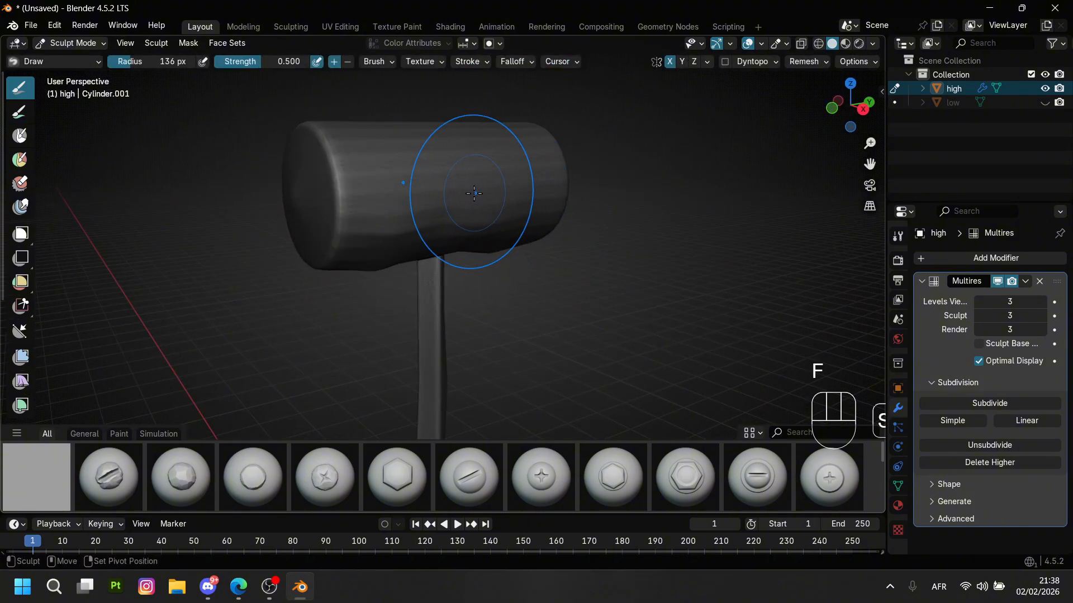
pyautogui.moveTo(371, 138)
pyautogui.mouseDown(button='middle')
pyautogui.moveTo(501, 205)
pyautogui.moveTo(371, 203)
pyautogui.moveTo(506, 239)
pyautogui.moveTo(575, 168)
pyautogui.mouseUp(button='middle')
pyautogui.moveTo(421, 196); pyautogui.dragTo(465, 167, button='middle')
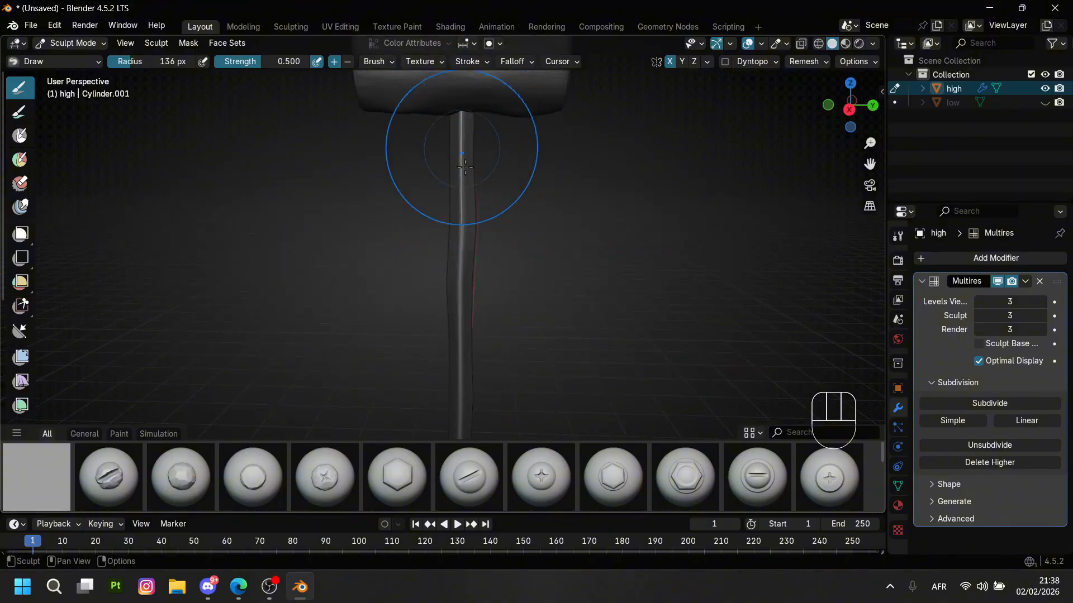
pyautogui.scroll(-1, 479, 218)
pyautogui.keyDown('shift'); pyautogui.moveTo(480, 217); pyautogui.dragTo(474, 266, button='middle'); pyautogui.keyUp('shift')
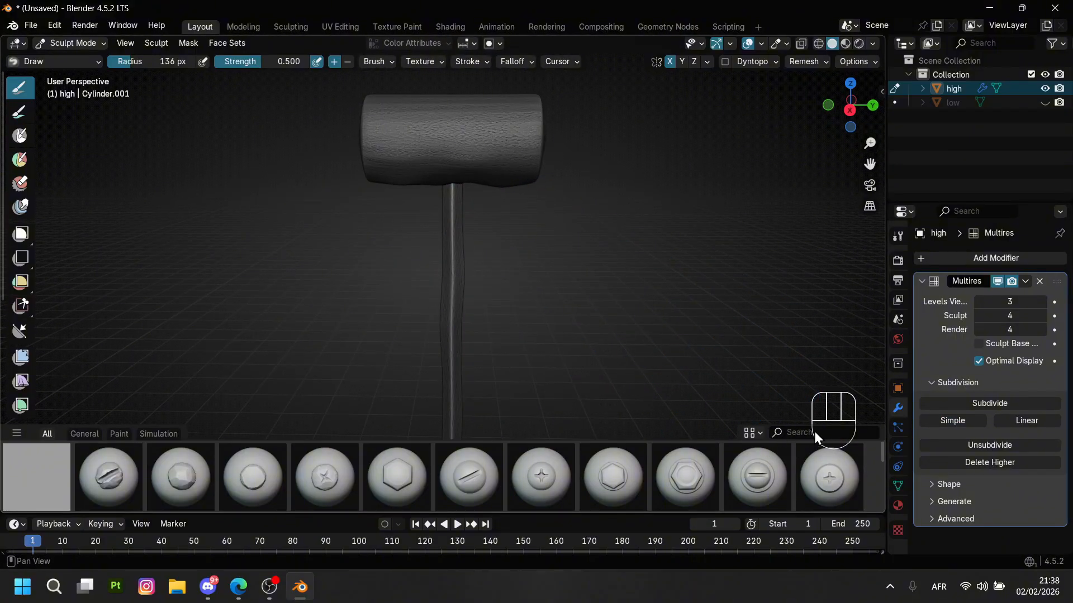
# Search the brushes for "rock", select Rocks_Layered_07 and set its radius to 204 px.
pyautogui.write('rock')
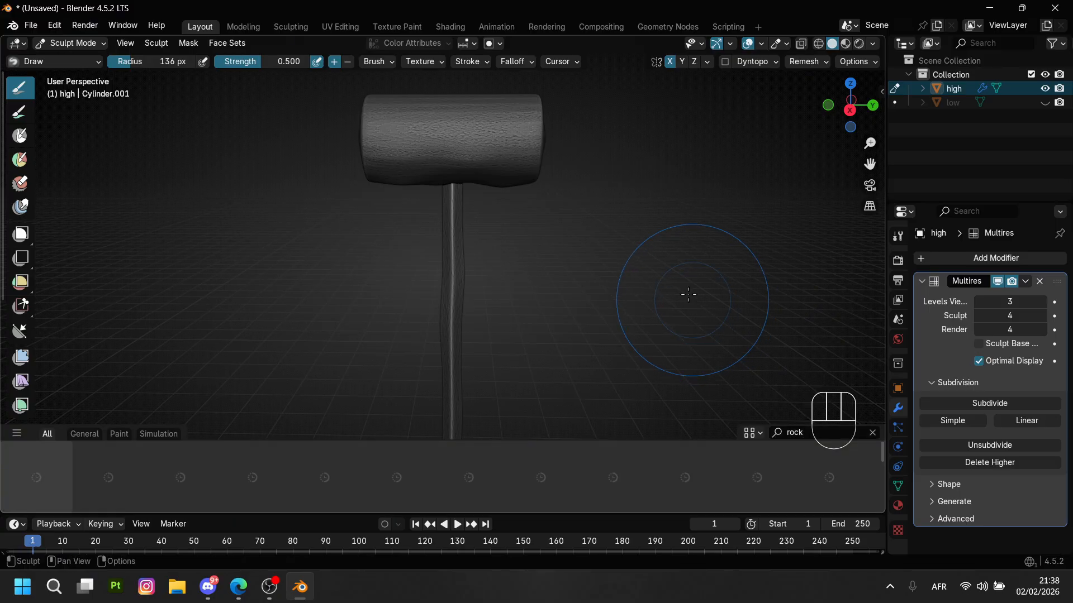
pyautogui.moveTo(688, 295); pyautogui.dragTo(663, 288, button='middle')
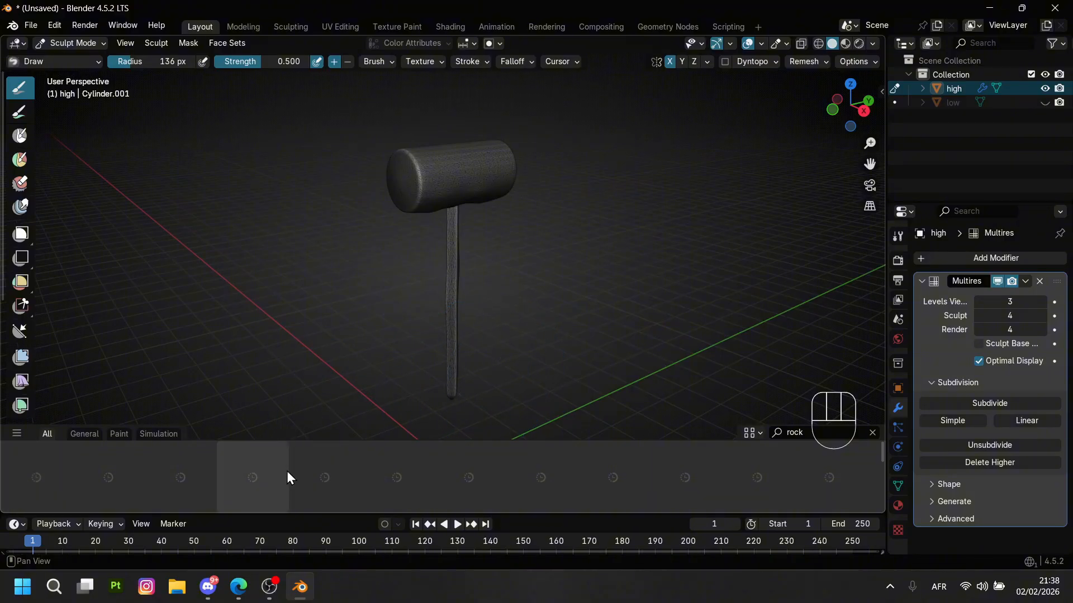
pyautogui.click(319, 477)
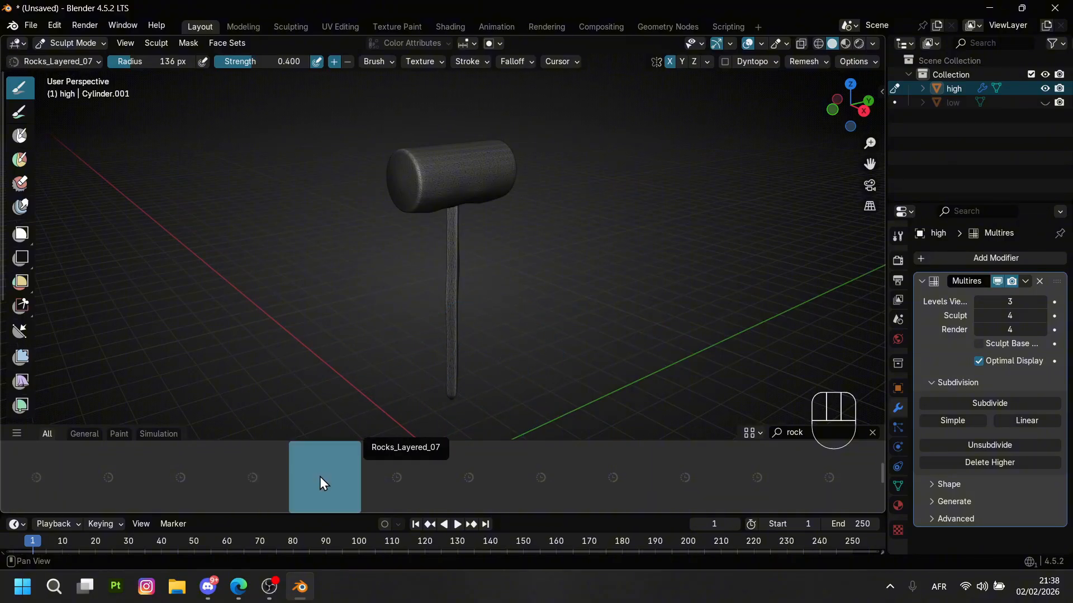
pyautogui.press('f')
pyautogui.click(478, 285)
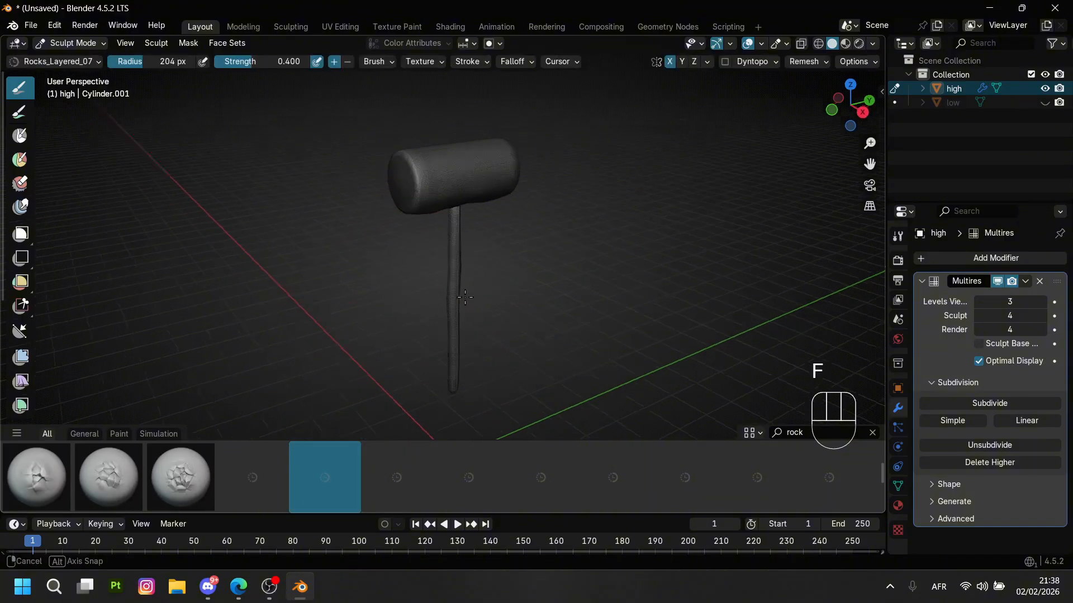
# Try a Rocks_Layered_07 stroke on the hammer.
pyautogui.scroll(3, 448, 314)
pyautogui.moveTo(450, 208); pyautogui.dragTo(534, 269)
pyautogui.hotkey('ctrl', 'z')
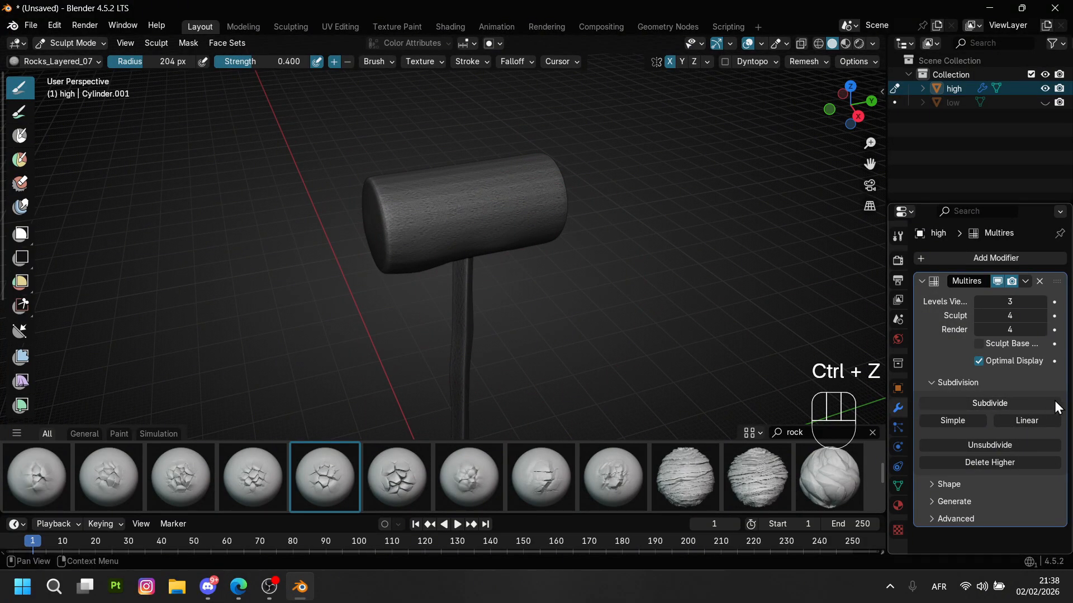
# Subdivide the hammer to Multires sculpt level 5 and start stamping the Rocks_Layered_07 pattern on the head.
pyautogui.moveTo(631, 326); pyautogui.dragTo(614, 302, button='middle')
pyautogui.scroll(4, 593, 277)
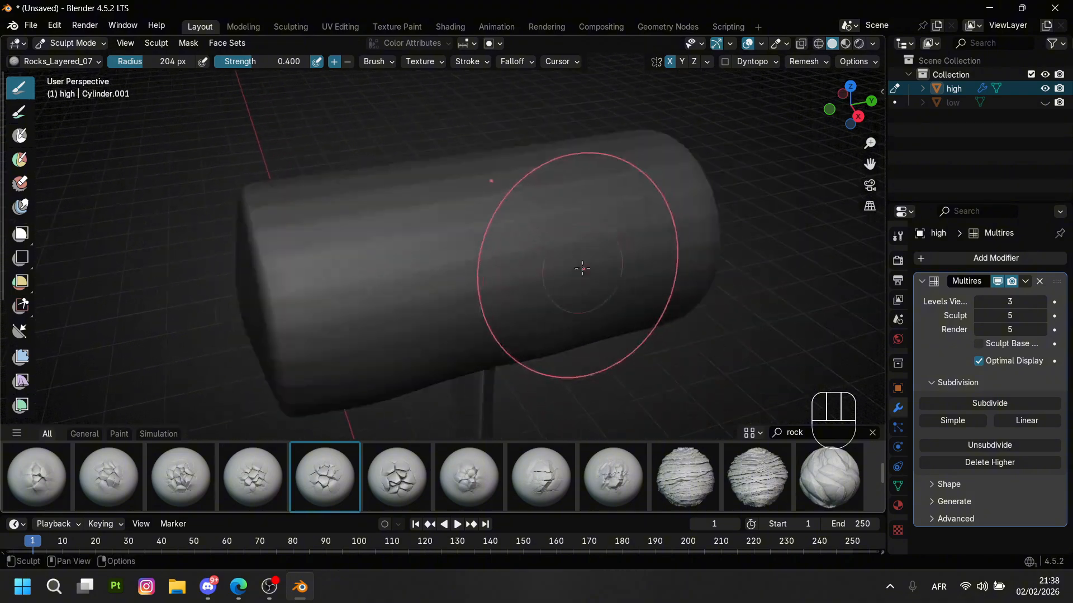
pyautogui.moveTo(582, 268); pyautogui.dragTo(548, 226, button='middle')
pyautogui.scroll(-4, 548, 225)
pyautogui.moveTo(363, 151); pyautogui.dragTo(405, 196, button='middle')
pyautogui.scroll(2, 405, 196)
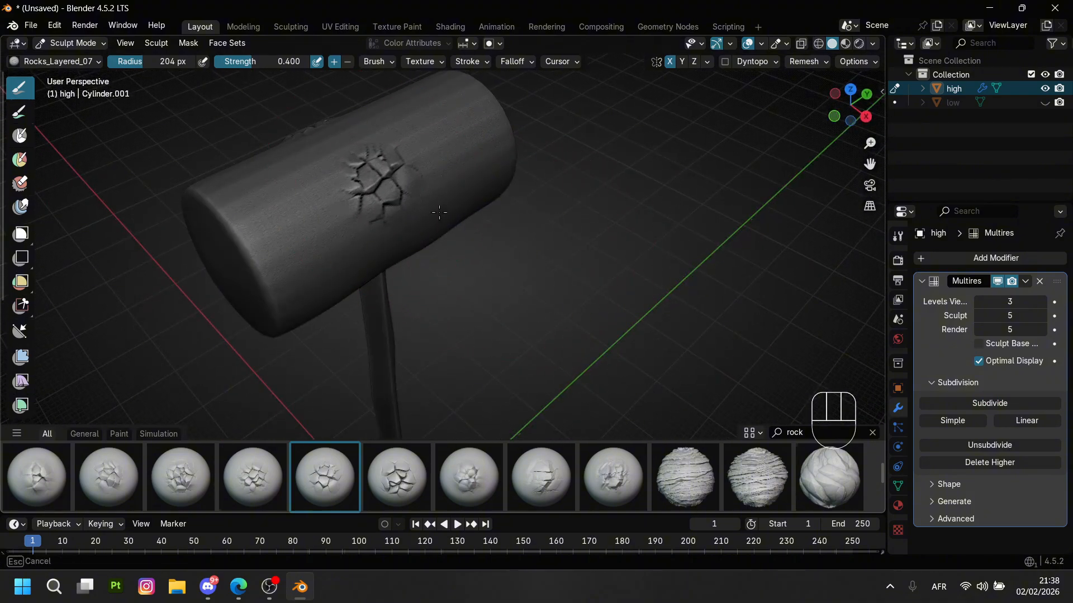
# Continue the Rocks_Layered_07 pattern all around the cylindrical side of the hammer head.
pyautogui.moveTo(470, 269); pyautogui.dragTo(421, 207, button='middle')
pyautogui.scroll(-3, 441, 223)
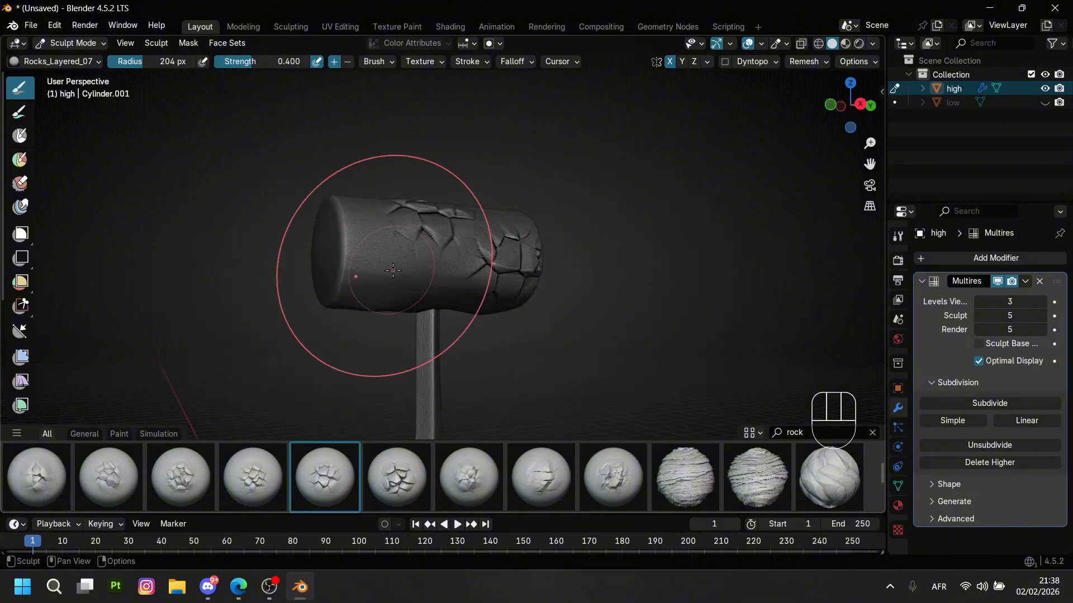
pyautogui.moveTo(474, 329); pyautogui.dragTo(406, 335, button='middle')
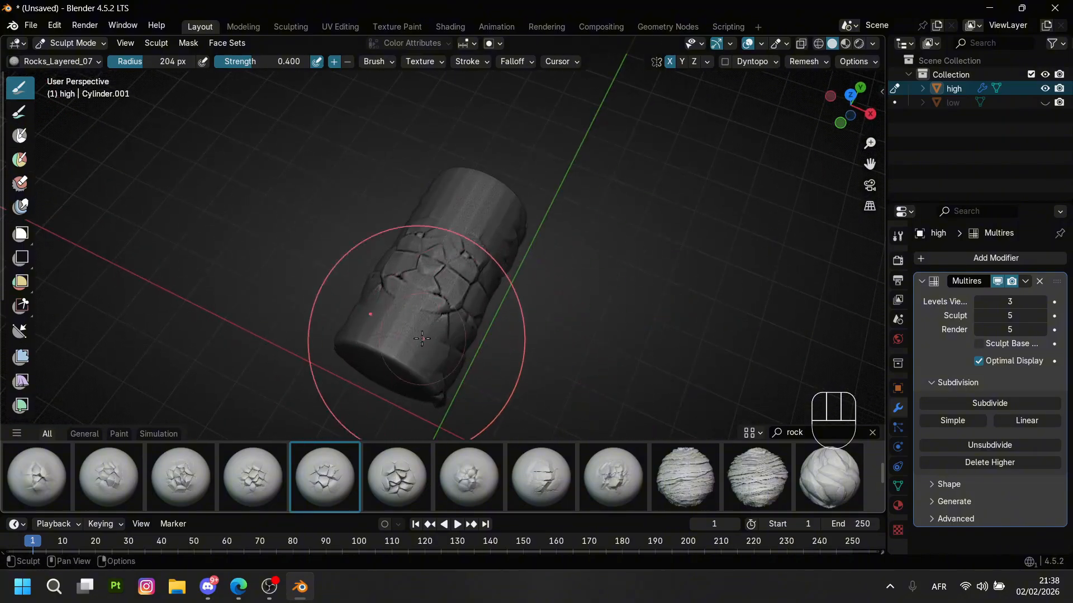
pyautogui.moveTo(479, 382); pyautogui.dragTo(416, 361, button='middle')
pyautogui.moveTo(507, 296); pyautogui.dragTo(480, 283, button='middle')
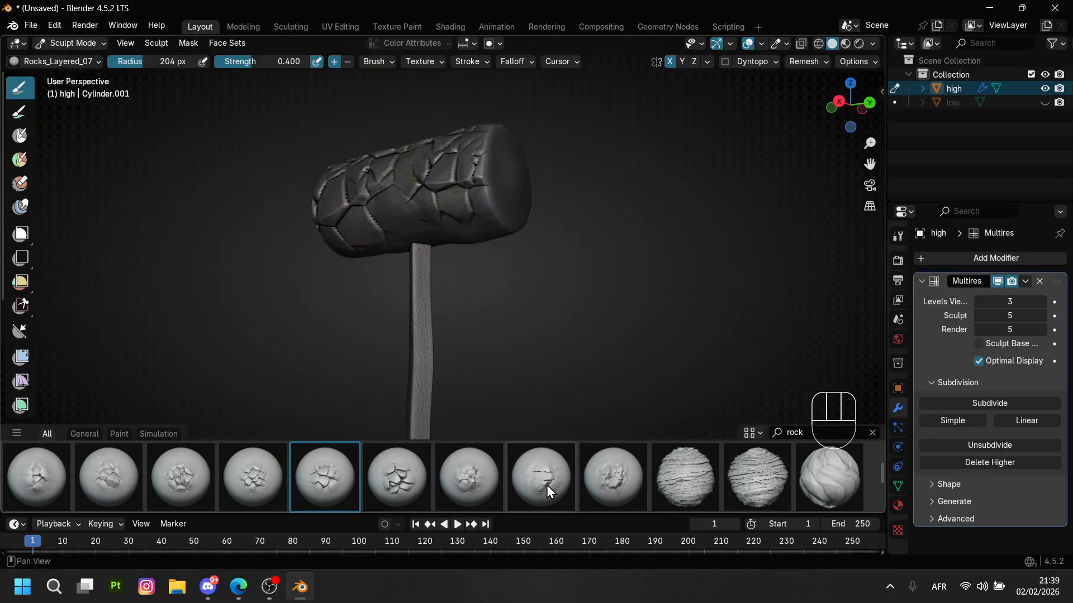
# Select the Rocks_Scatter_07 brush and cover both end faces of the hammer head with rock detail.
pyautogui.scroll(-3, 546, 485)
pyautogui.click(529, 483)
pyautogui.moveTo(503, 358); pyautogui.dragTo(486, 348, button='middle')
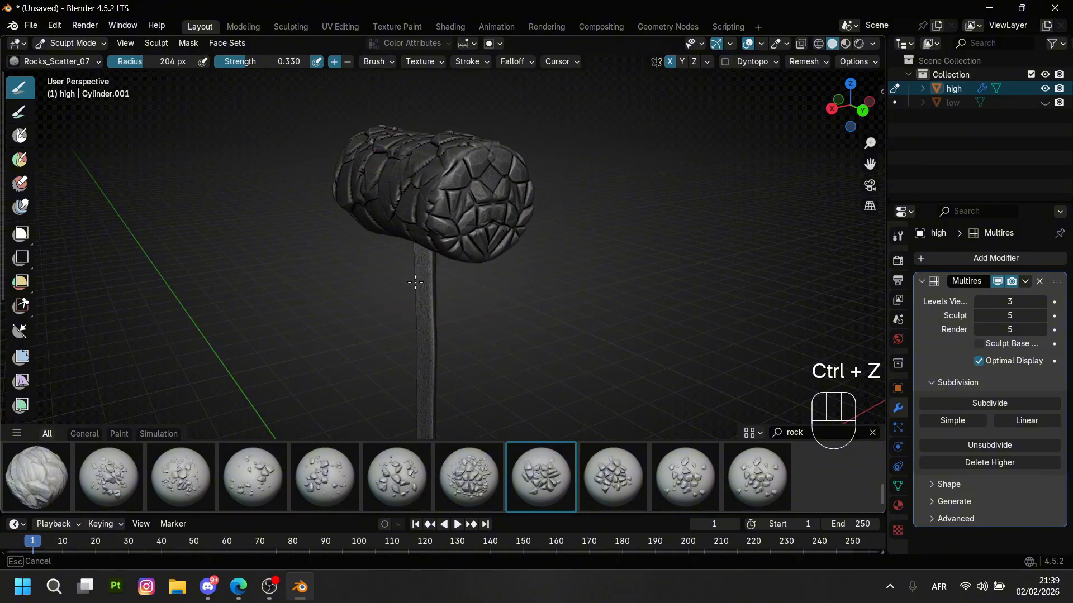
pyautogui.moveTo(460, 277); pyautogui.dragTo(526, 292, button='middle')
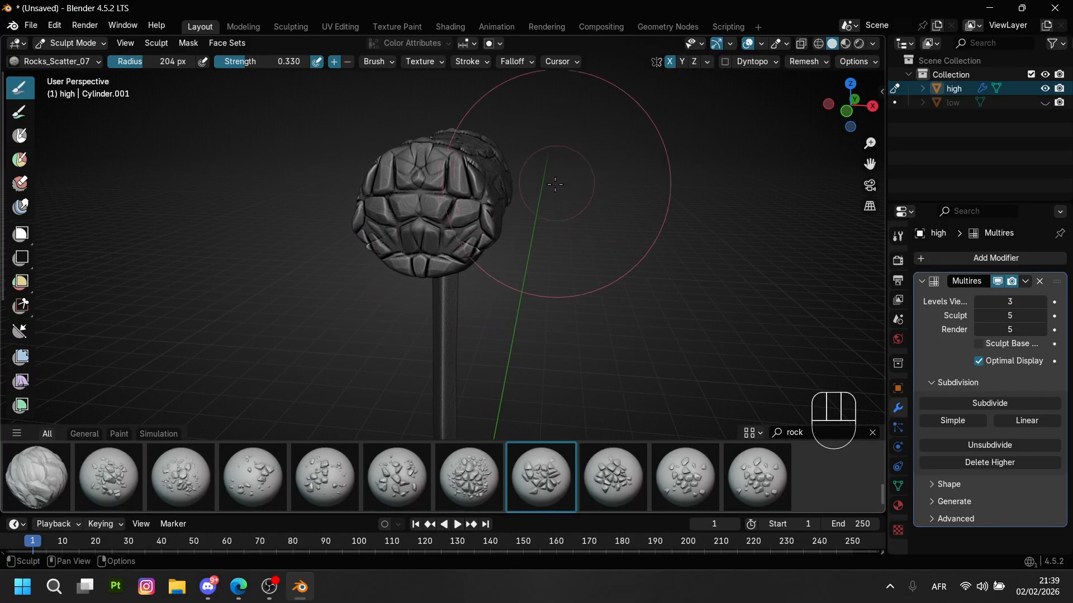
pyautogui.moveTo(520, 246); pyautogui.dragTo(457, 232, button='middle')
# Fill the smooth lower side and underside of the hammer head with Rocks_Scatter_07 detail.
pyautogui.moveTo(399, 262); pyautogui.dragTo(394, 231, button='middle')
pyautogui.scroll(3, 395, 228)
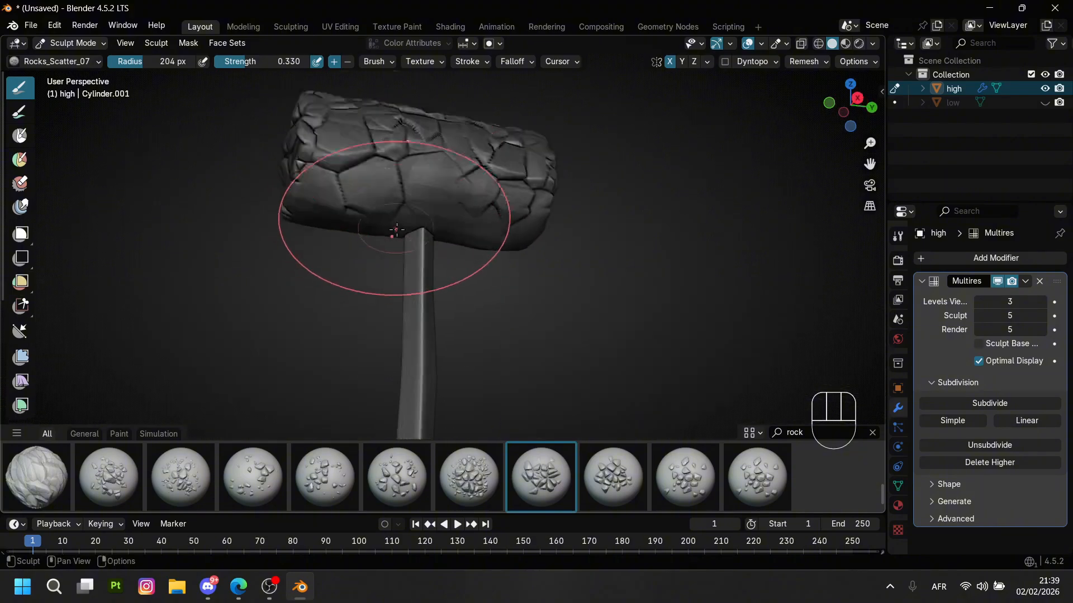
pyautogui.moveTo(419, 208); pyautogui.dragTo(429, 211)
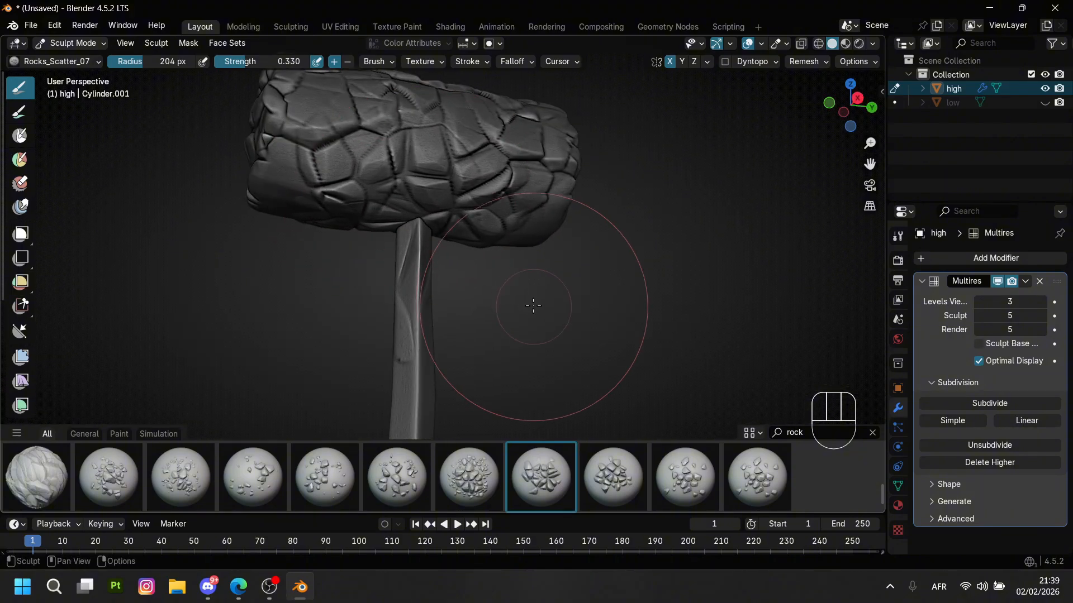
pyautogui.scroll(-3, 424, 332)
# Try the Rocks_Scatter_06 brush along the handle in the right orthographic view.
pyautogui.keyDown('alt'); pyautogui.moveTo(384, 300); pyautogui.dragTo(390, 379, button='middle'); pyautogui.keyUp('alt')
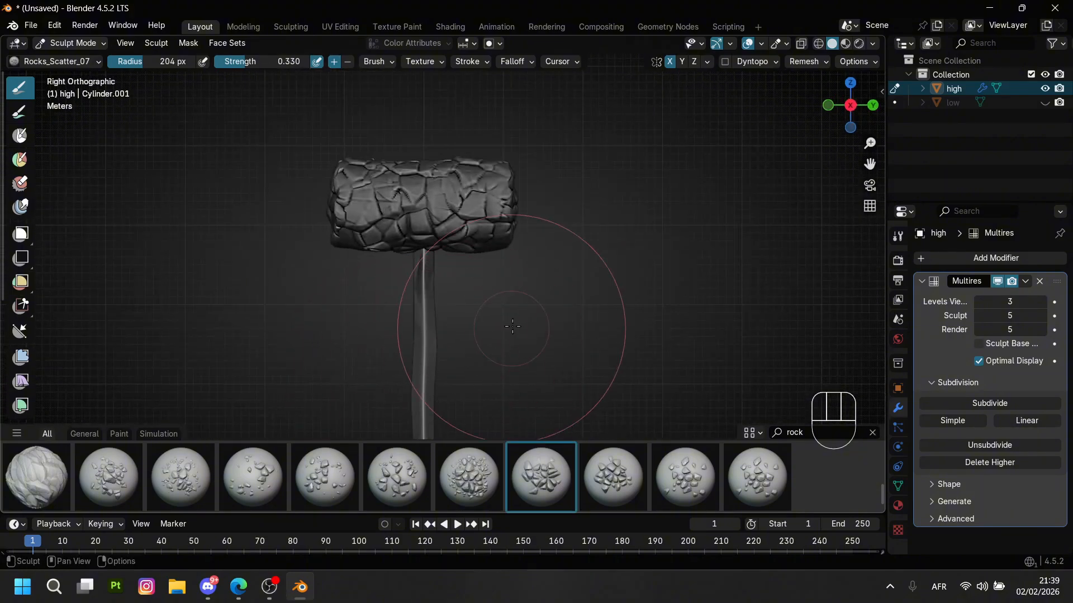
pyautogui.moveTo(512, 326); pyautogui.dragTo(474, 348, button='middle')
pyautogui.keyDown('shift'); pyautogui.moveTo(474, 348); pyautogui.dragTo(508, 240, button='middle'); pyautogui.keyUp('shift')
pyautogui.scroll(2, 464, 318)
pyautogui.keyDown('shift'); pyautogui.moveTo(464, 319); pyautogui.dragTo(436, 324, button='middle'); pyautogui.keyUp('shift')
pyautogui.scroll(-1, 420, 335)
pyautogui.keyDown('shift'); pyautogui.moveTo(434, 273); pyautogui.dragTo(436, 341, button='middle'); pyautogui.keyUp('shift')
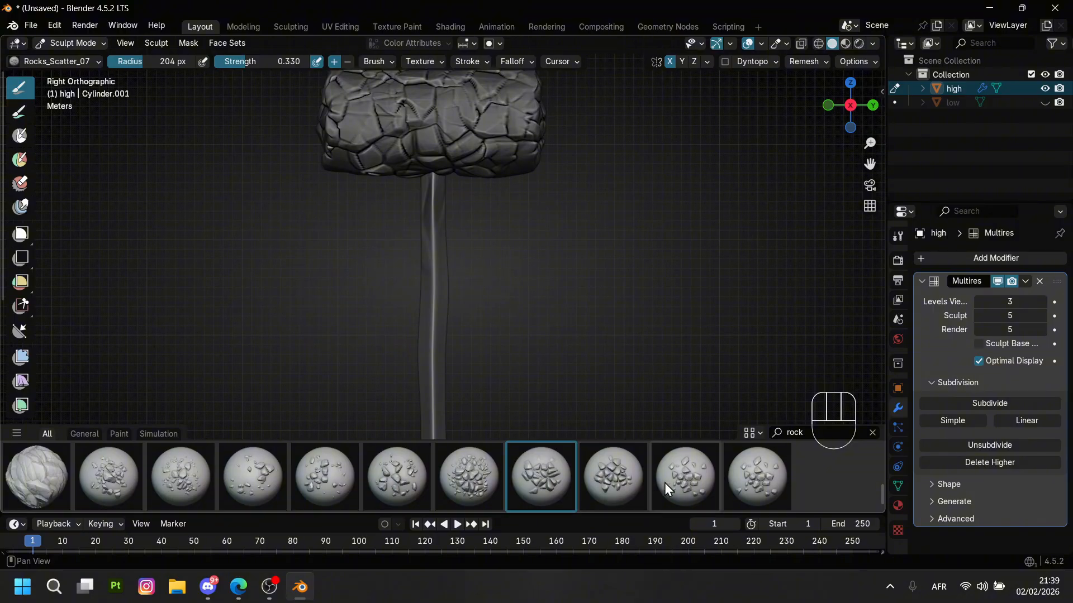
pyautogui.scroll(3, 317, 465)
pyautogui.scroll(-3, 322, 474)
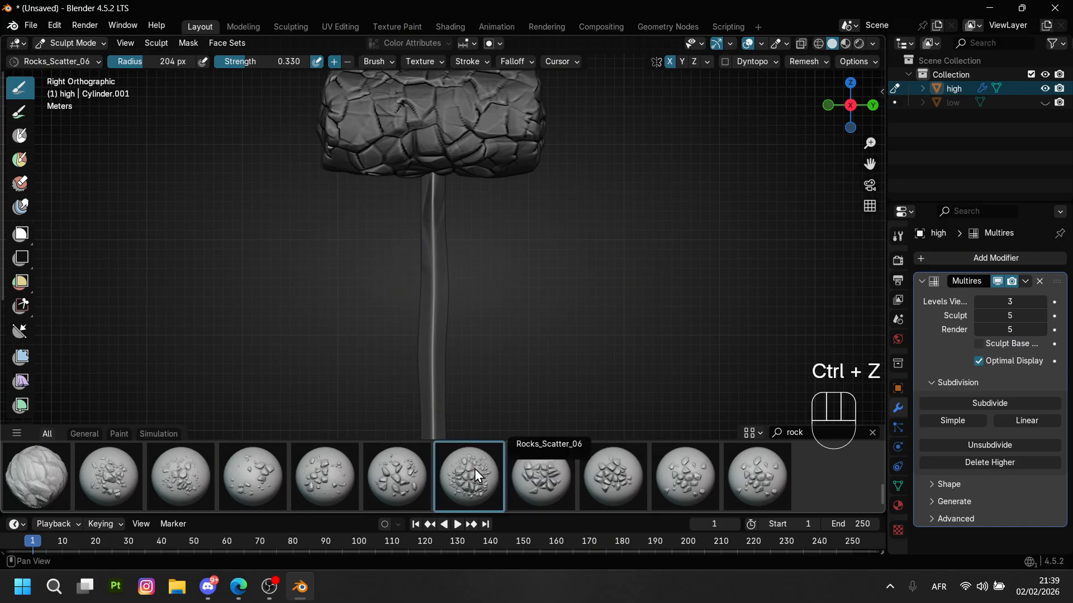
pyautogui.moveTo(419, 268); pyautogui.dragTo(485, 416)
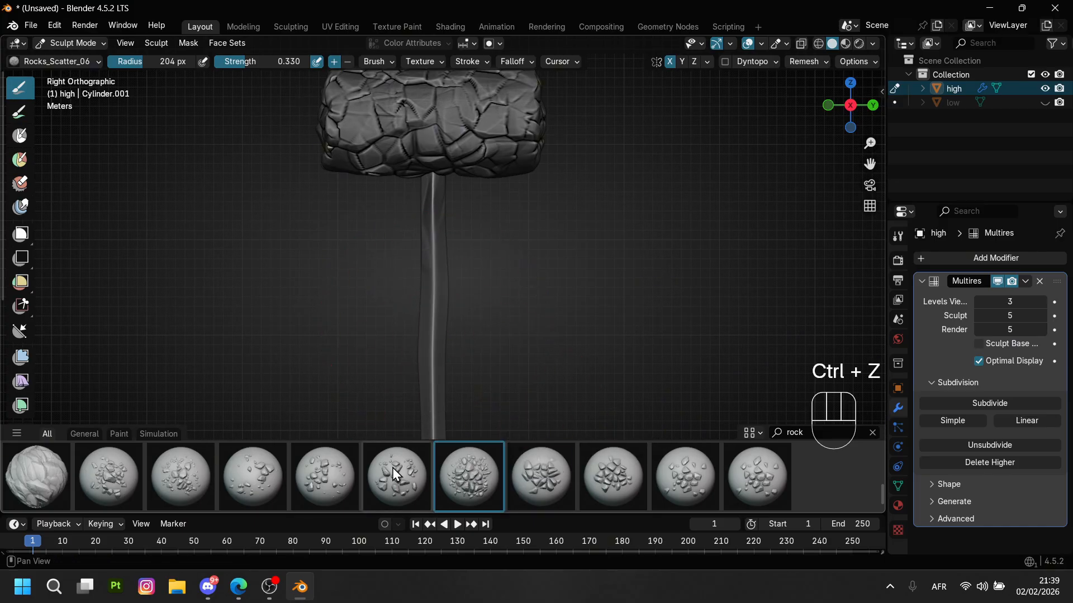
pyautogui.scroll(2, 392, 466)
pyautogui.scroll(-2, 385, 461)
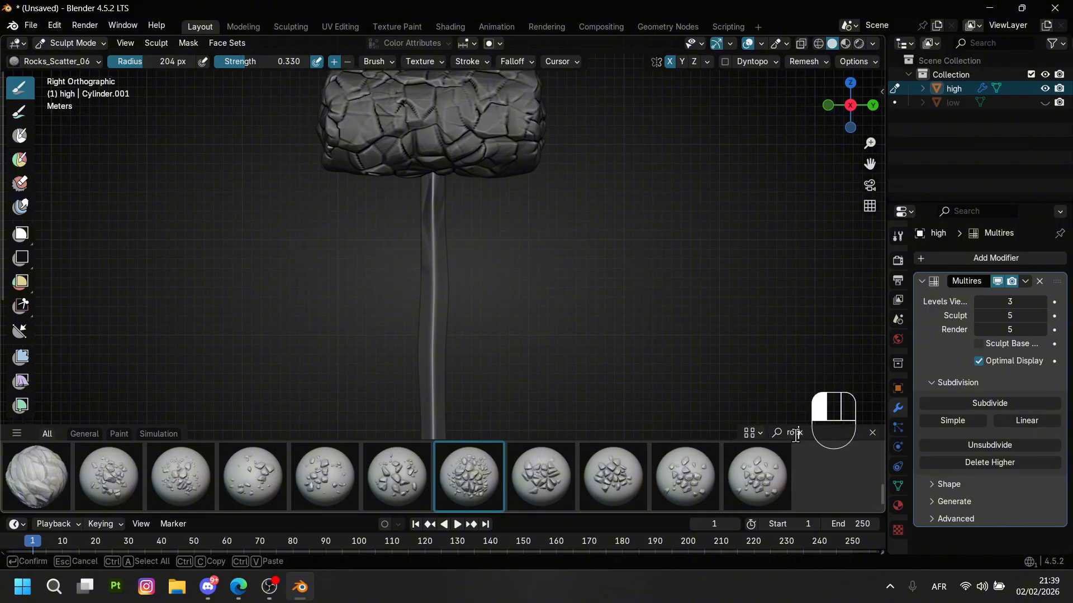
# Search the brushes for "crack" and select Cracks_10.
pyautogui.write('cra')
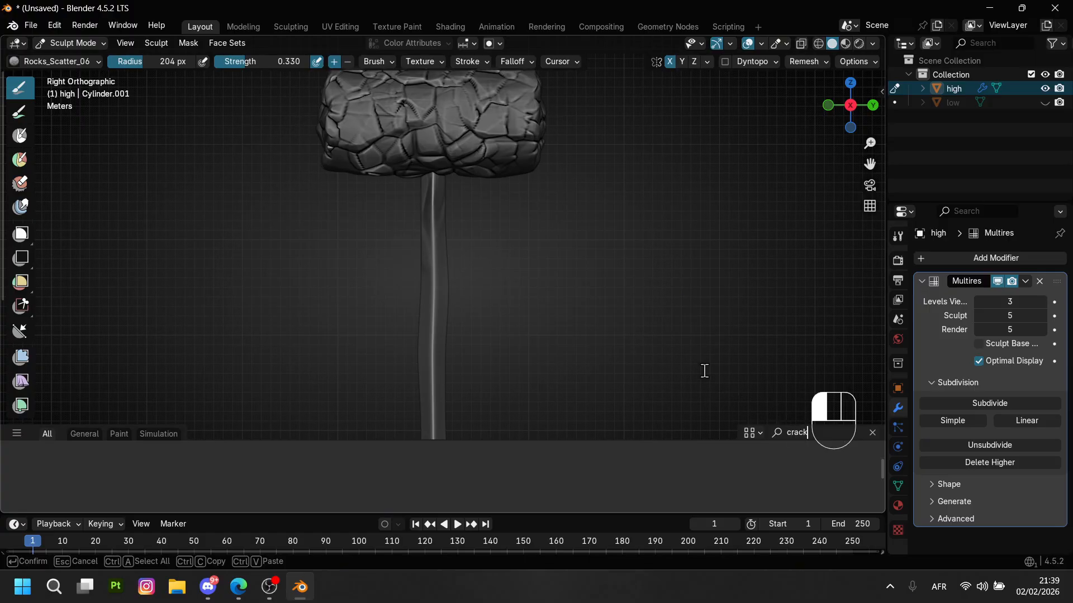
pyautogui.press('Return')
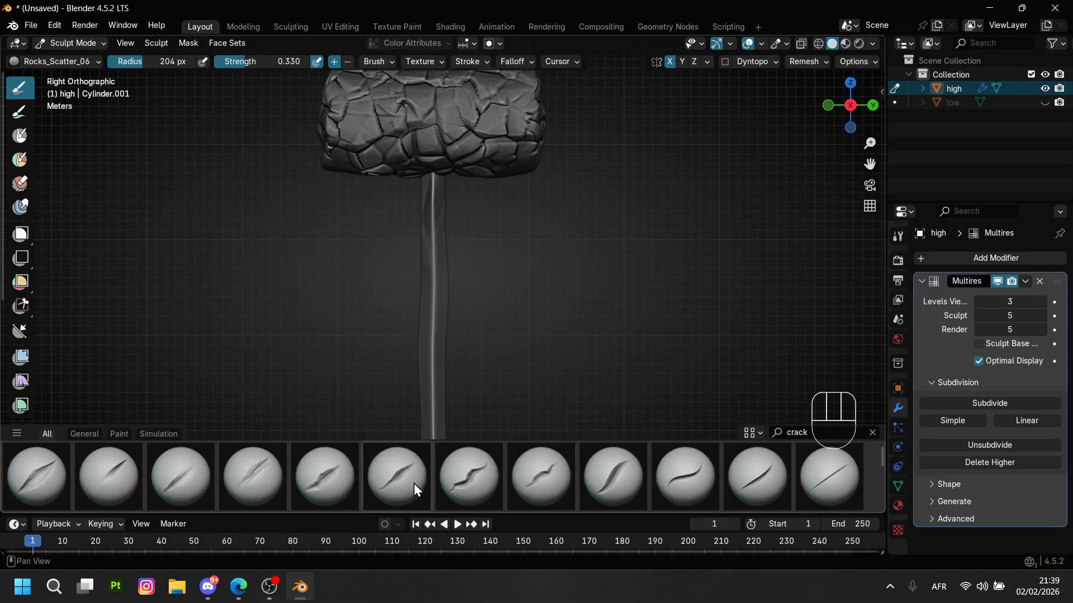
pyautogui.scroll(-3, 392, 480)
pyautogui.click(262, 474)
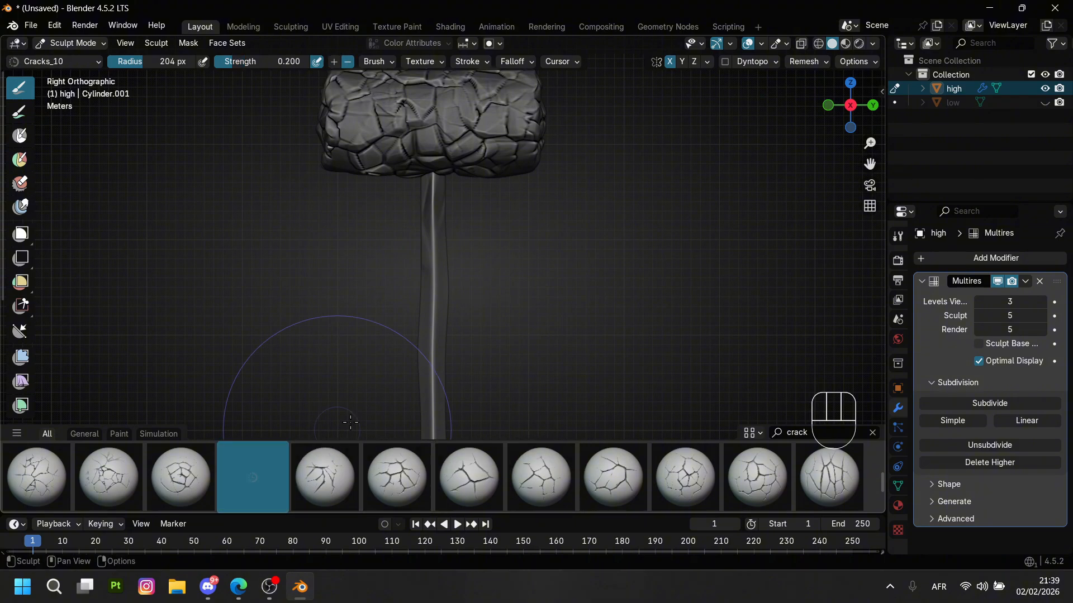
# Sculpt Cracks_10 cracks along the full length of the handle and check them around the hammer.
pyautogui.moveTo(428, 350); pyautogui.dragTo(429, 455)
pyautogui.keyDown('shift'); pyautogui.moveTo(493, 387); pyautogui.dragTo(451, 315, button='middle'); pyautogui.keyUp('shift')
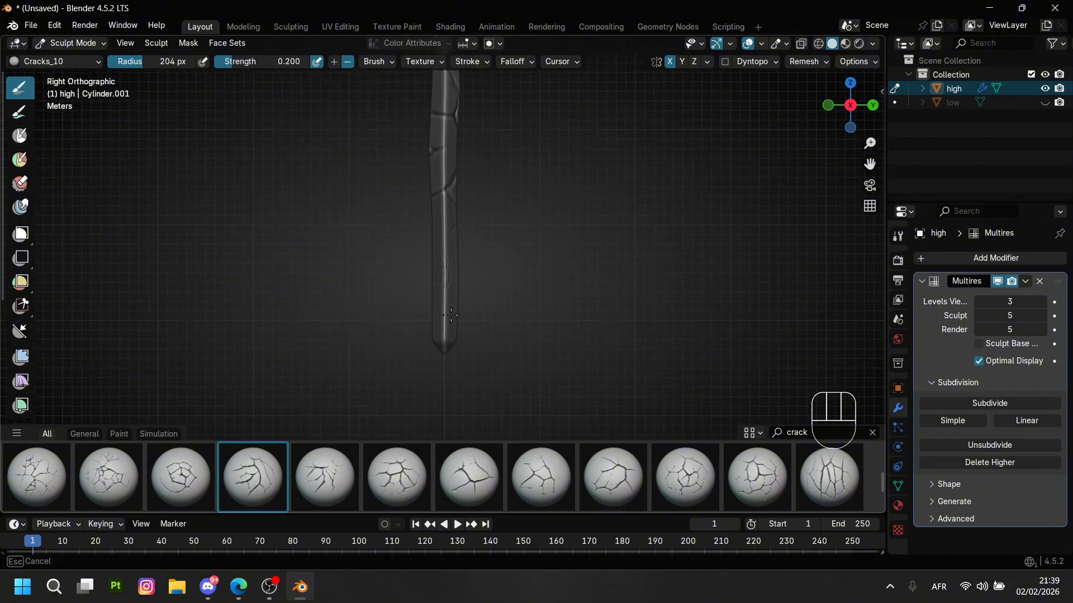
pyautogui.keyDown('shift'); pyautogui.moveTo(362, 149); pyautogui.dragTo(397, 273, button='middle'); pyautogui.keyUp('shift')
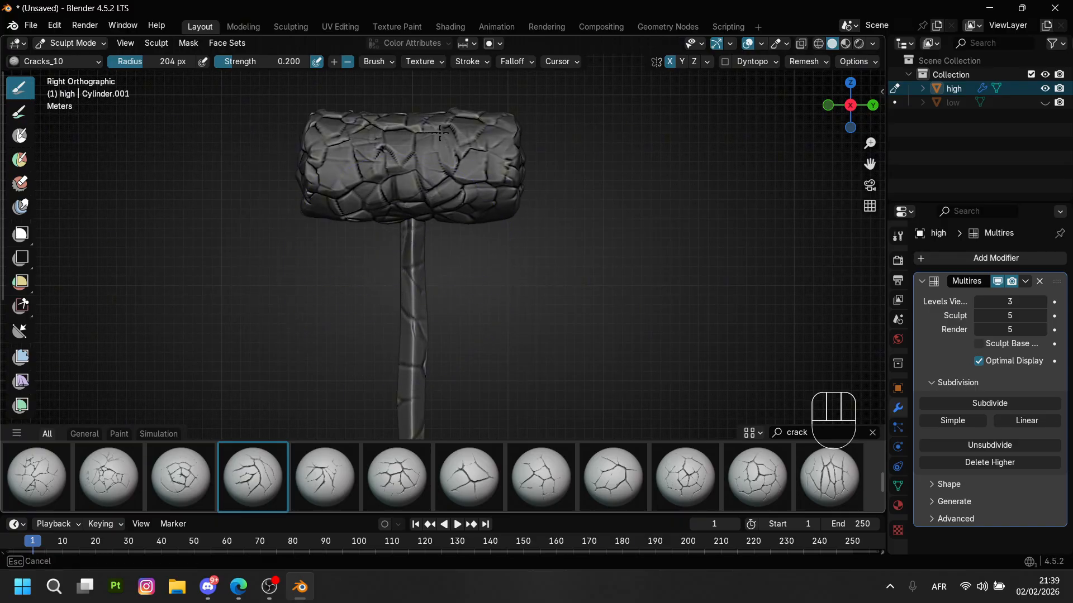
pyautogui.moveTo(442, 121)
pyautogui.mouseDown(button='middle')
pyautogui.moveTo(276, 168)
pyautogui.moveTo(444, 243)
pyautogui.moveTo(426, 228)
pyautogui.moveTo(398, 248)
pyautogui.mouseUp(button='middle')
pyautogui.scroll(1, 398, 247)
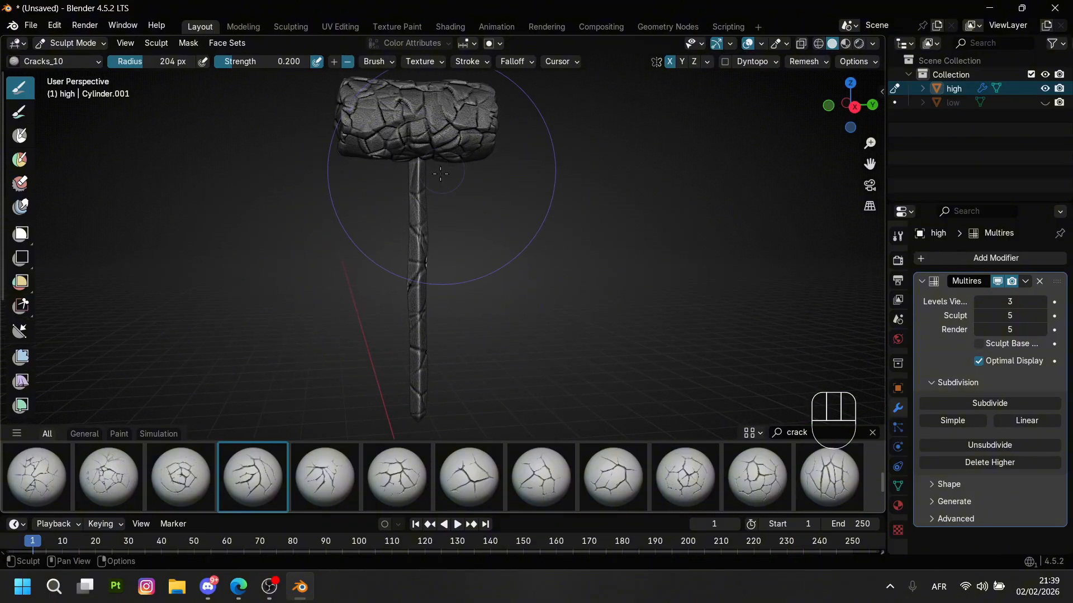
pyautogui.moveTo(440, 174); pyautogui.dragTo(424, 356, button='middle')
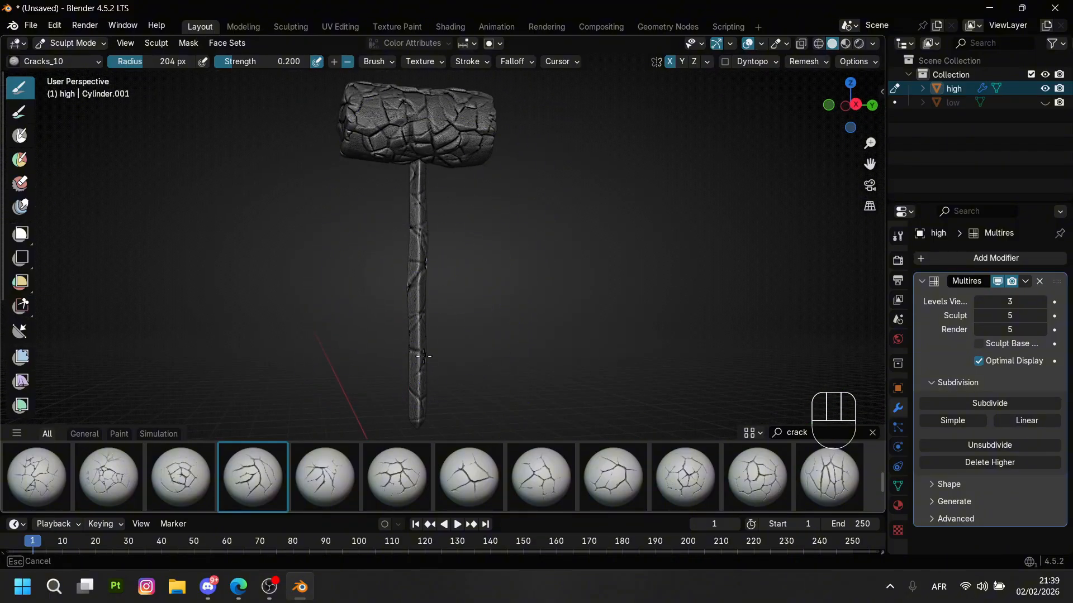
pyautogui.moveTo(437, 225)
pyautogui.mouseDown(button='middle')
pyautogui.moveTo(503, 269)
pyautogui.moveTo(672, 332)
pyautogui.moveTo(579, 340)
pyautogui.moveTo(606, 335)
pyautogui.mouseUp(button='middle')
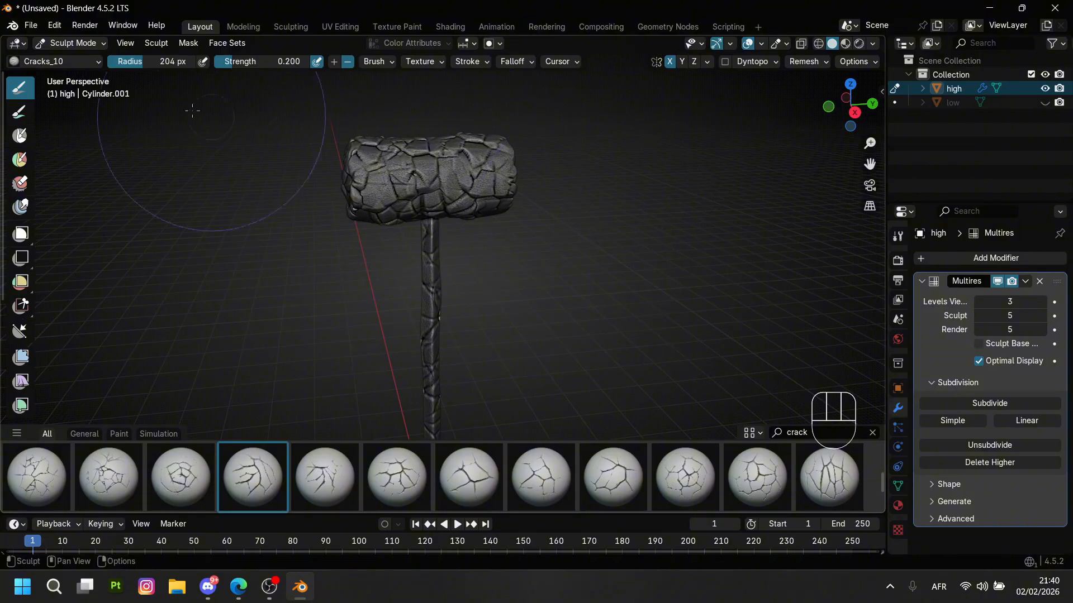
# Return the high hammer to Object Mode and set its Multires viewport level to 5.
pyautogui.click(91, 42)
pyautogui.click(78, 58)
pyautogui.moveTo(421, 244); pyautogui.dragTo(384, 180, button='middle')
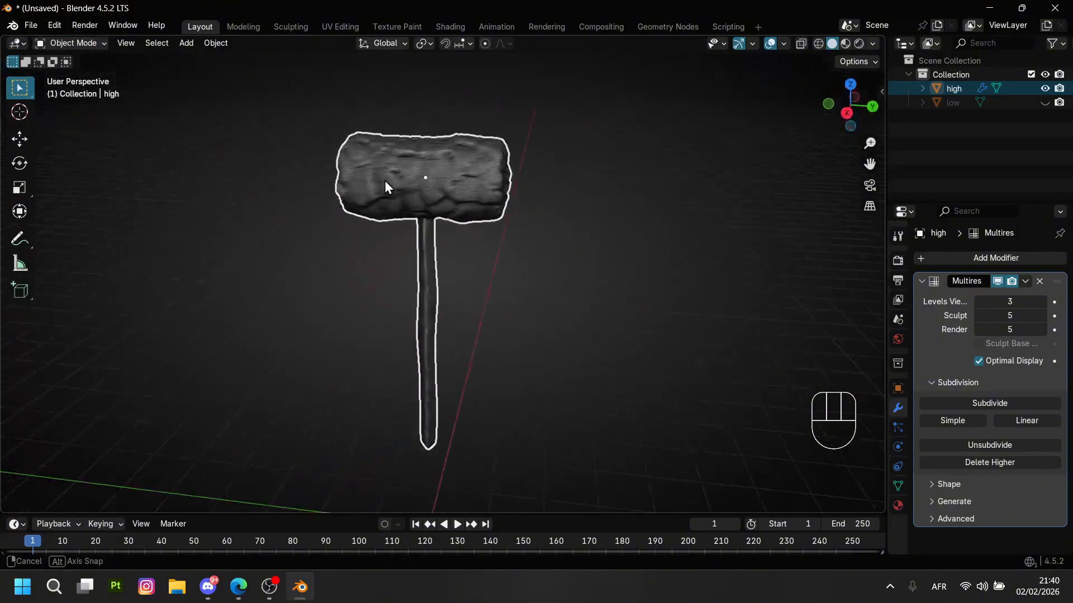
pyautogui.scroll(3, 664, 305)
pyautogui.scroll(1, 665, 306)
pyautogui.moveTo(718, 304); pyautogui.dragTo(494, 246, button='middle')
pyautogui.scroll(-2, 495, 246)
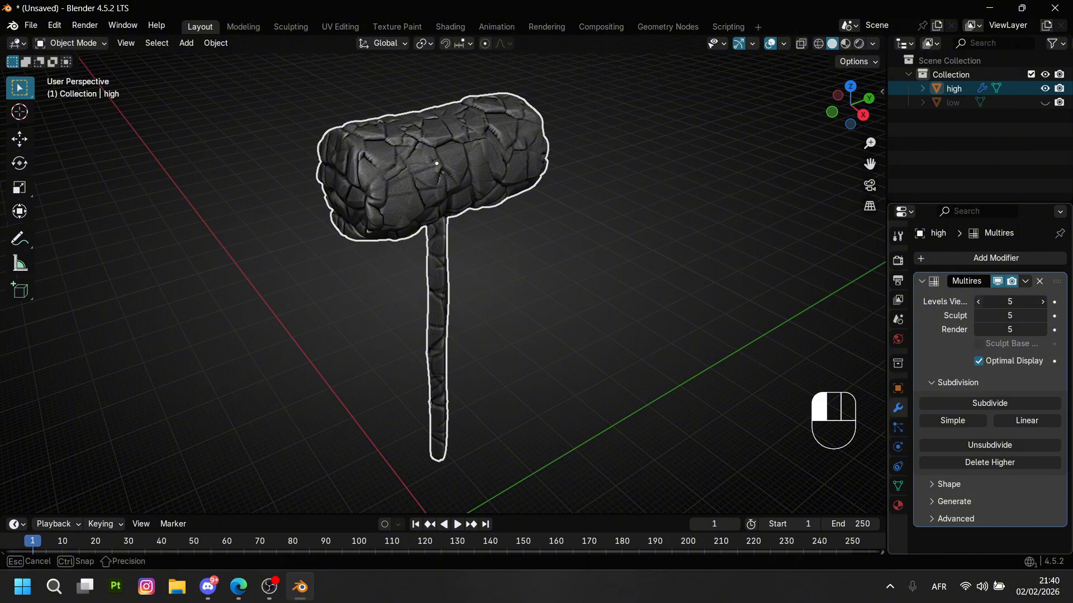
# Lower the high hammer's Multires viewport level to 1, hide the high object and show the low one.
pyautogui.click(979, 303)
pyautogui.click(978, 303)
pyautogui.click(978, 303)
pyautogui.click(979, 303)
pyautogui.keyDown('shift'); pyautogui.moveTo(805, 199); pyautogui.dragTo(800, 230, button='middle'); pyautogui.keyUp('shift')
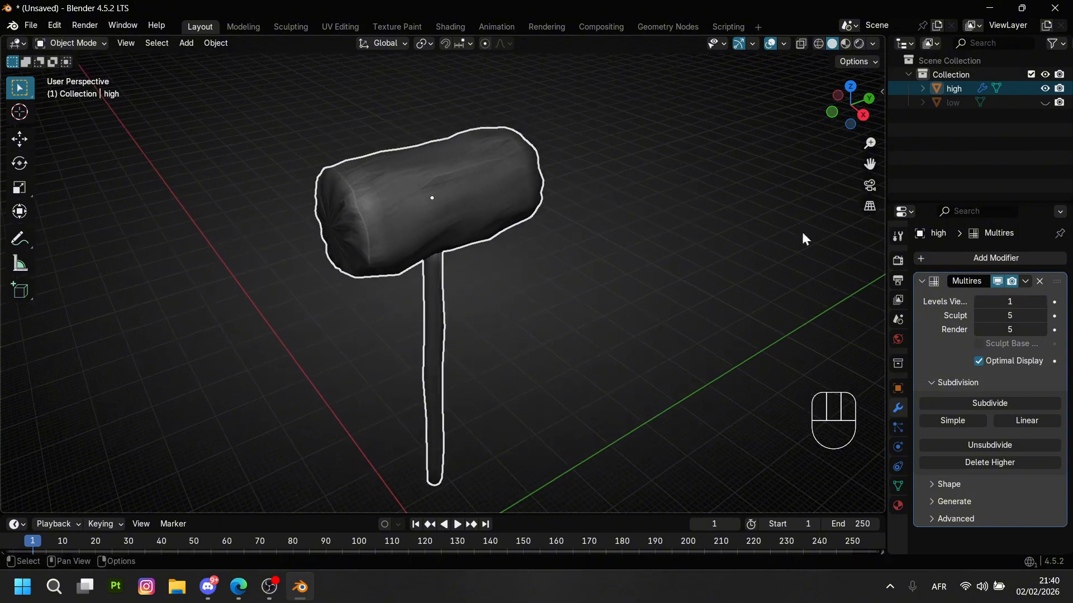
pyautogui.click(1044, 88)
pyautogui.click(1044, 102)
# Select the low hammer, check its mesh in Edit Mode, and apply its object transform.
pyautogui.click(463, 190)
pyautogui.press('Tab')
pyautogui.moveTo(488, 186); pyautogui.dragTo(618, 227, button='middle')
pyautogui.press('a')
pyautogui.press('Tab')
pyautogui.hotkey('ctrl', 'a')
pyautogui.click(467, 246)
# Extrude both end caps of the hammer head in place and scale them to 0 around Individual Origins.
pyautogui.press('Tab')
pyautogui.hotkey('alt', 'a')
pyautogui.press('3')
pyautogui.click(465, 203)
pyautogui.press('e')
pyautogui.click(618, 229)
pyautogui.press('m')
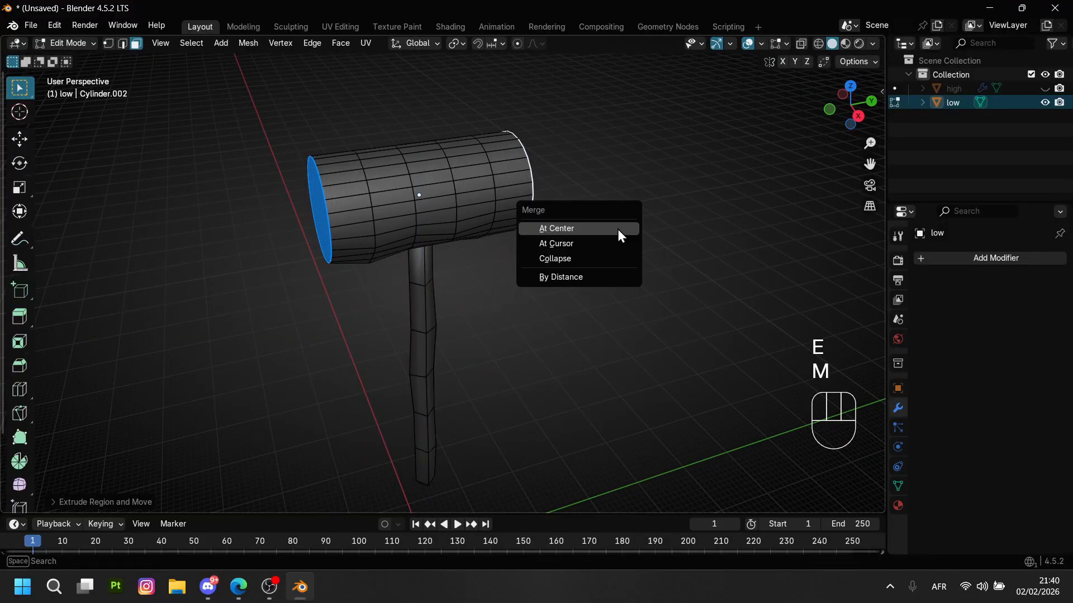
pyautogui.click(457, 44)
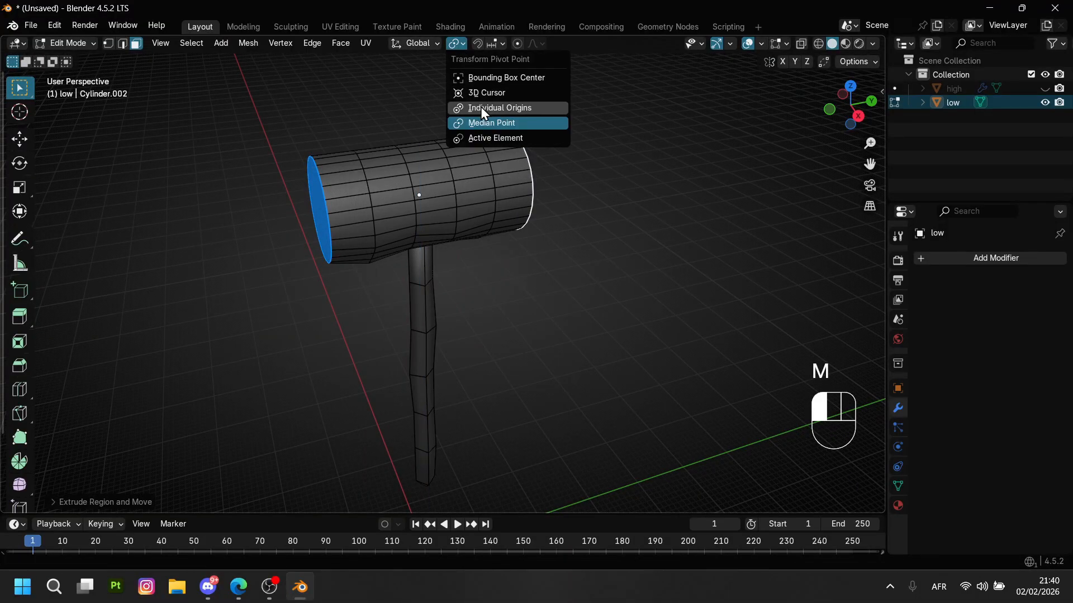
pyautogui.press('m')
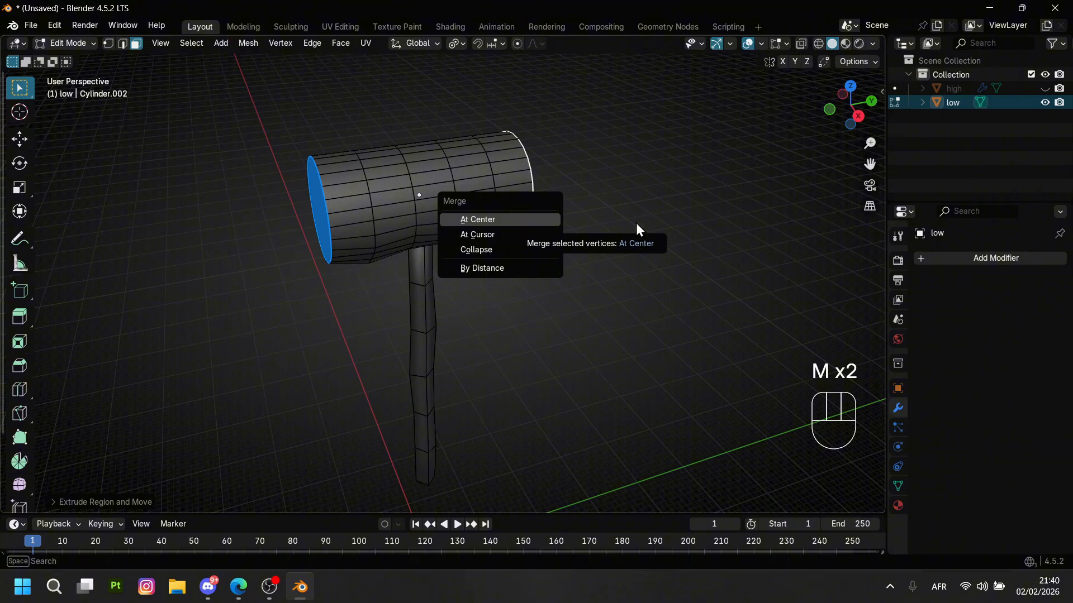
pyautogui.press('s')
pyautogui.press('Return')
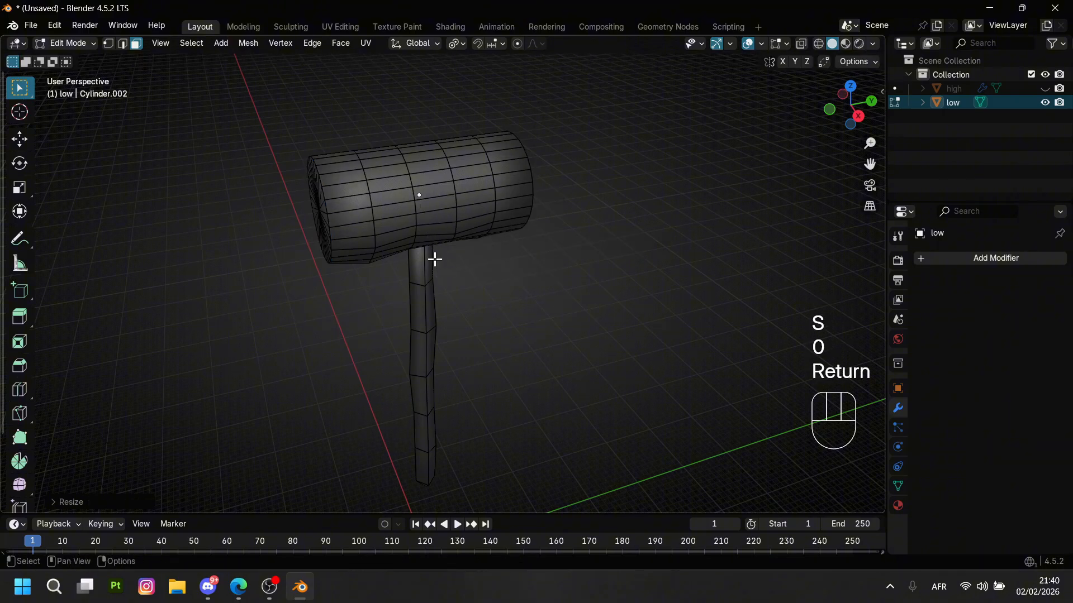
# Select the whole low mesh and merge its vertices by distance.
pyautogui.press('a')
pyautogui.moveTo(433, 259); pyautogui.dragTo(497, 240, button='middle')
pyautogui.press('m')
pyautogui.click(462, 292)
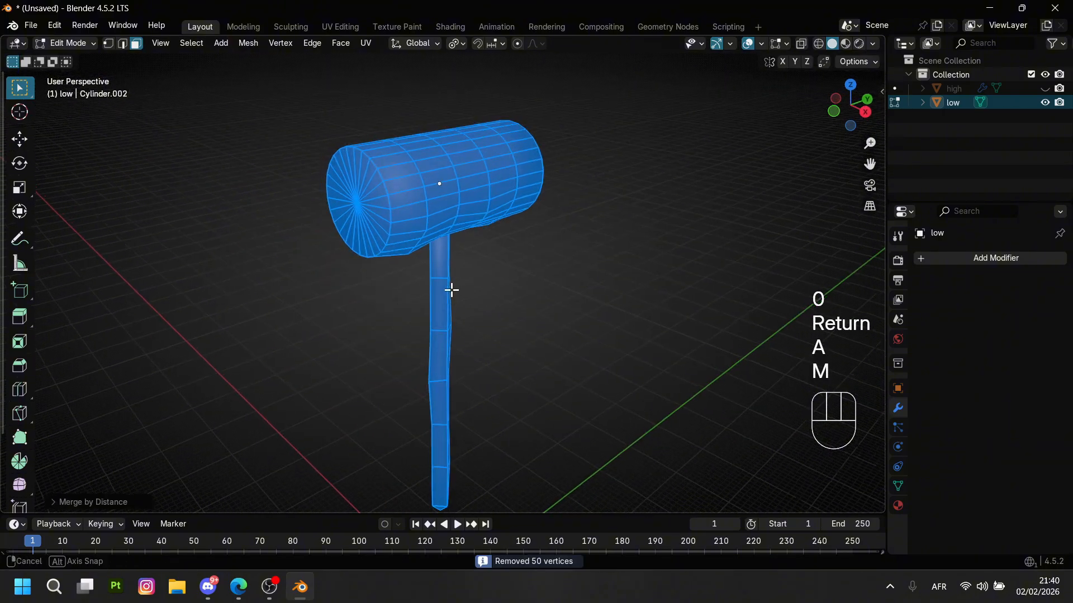
# Push the centre vertices of both hammer head ends slightly outward with Shrink/Fatten and return to Object Mode.
pyautogui.press('1')
pyautogui.click(369, 215)
pyautogui.moveTo(369, 214); pyautogui.dragTo(350, 237, button='middle')
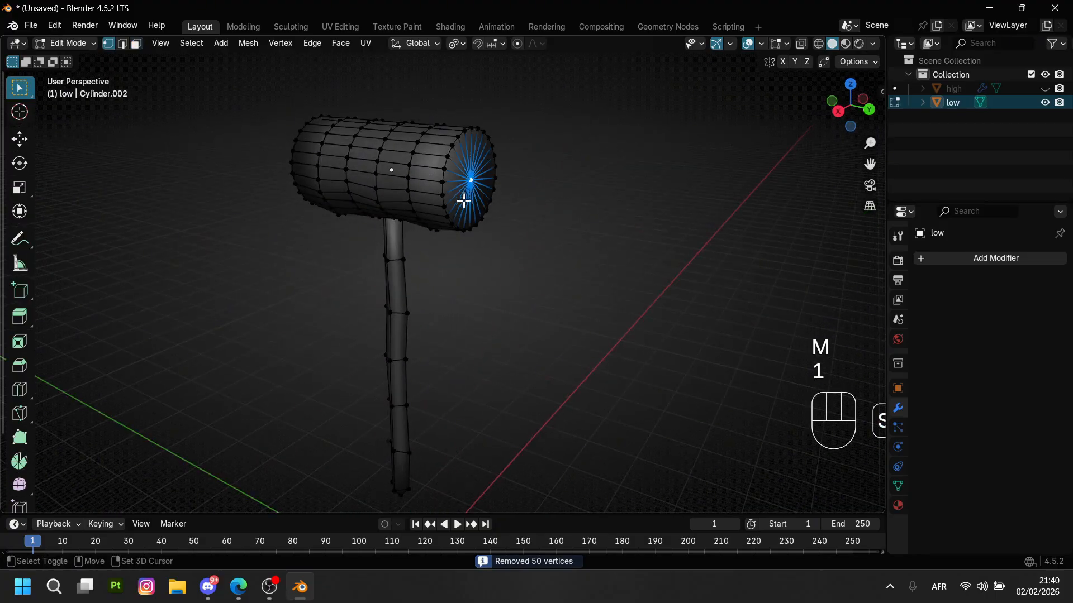
pyautogui.moveTo(463, 201); pyautogui.dragTo(476, 219, button='middle')
pyautogui.hotkey('alt', 's')
pyautogui.click(541, 223)
pyautogui.press('Tab')
pyautogui.press('Tab')
pyautogui.press('Tab')
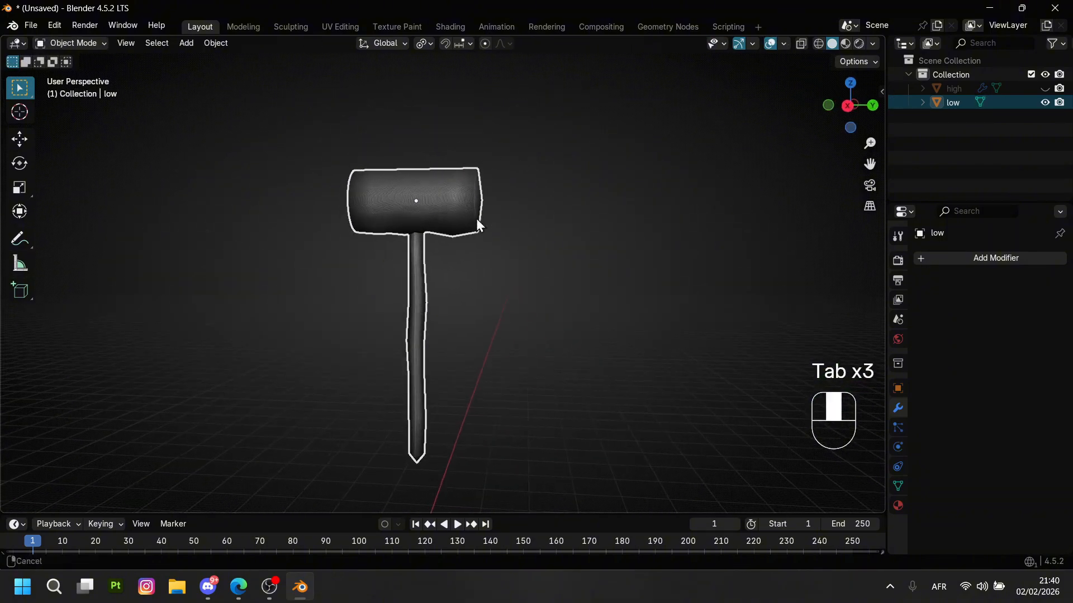
pyautogui.click(340, 27)
pyautogui.click(200, 27)
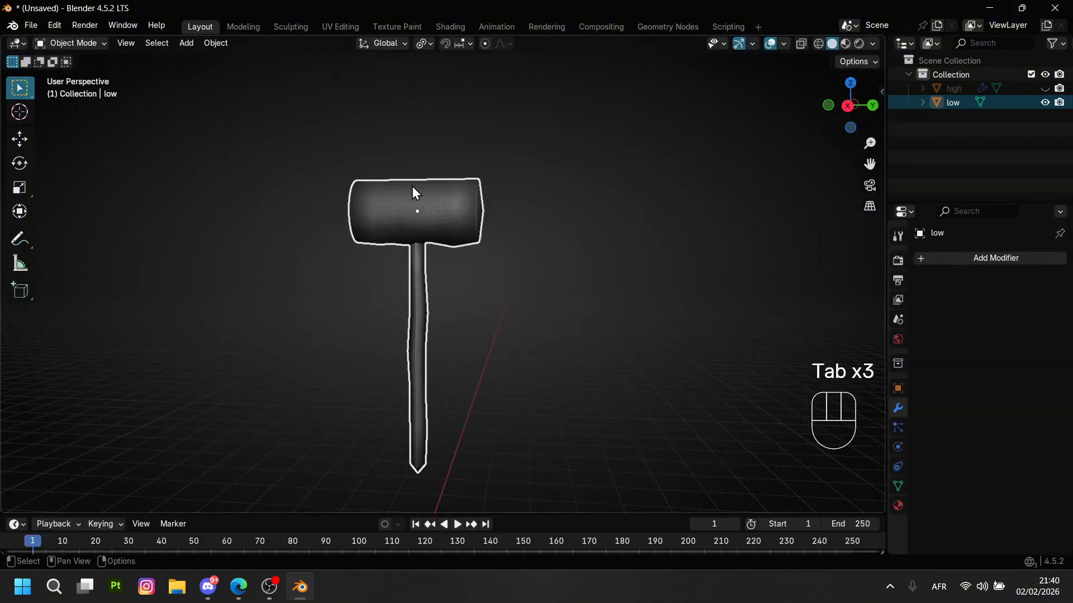
# Delete the vertices on the negative X half of the low hammer in the top orthographic view with X-ray enabled.
pyautogui.moveTo(411, 186); pyautogui.dragTo(581, 327, button='middle')
pyautogui.press('Tab')
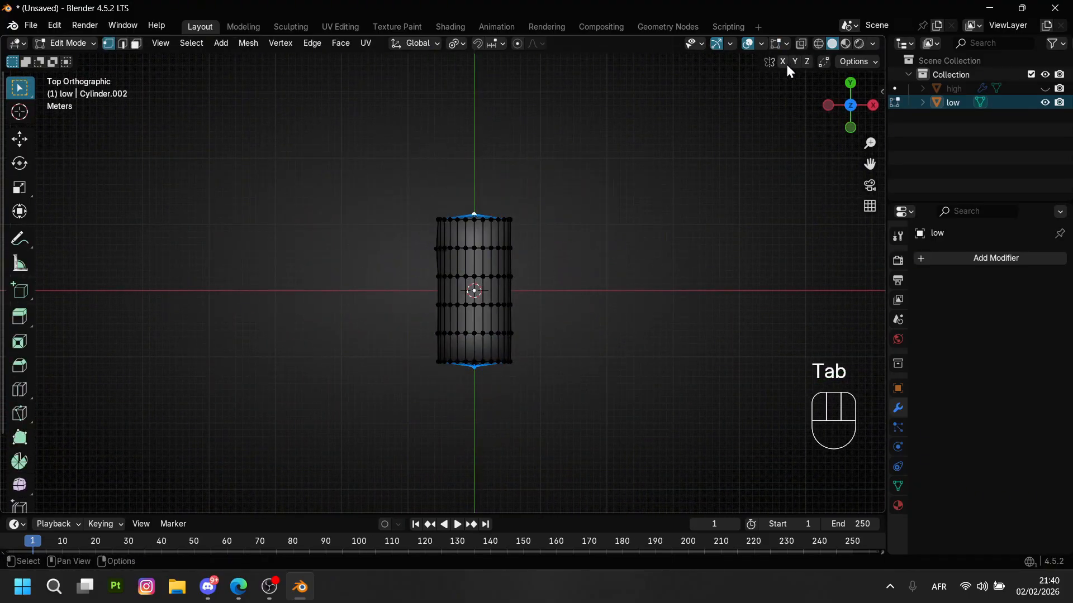
pyautogui.keyDown('shift'); pyautogui.moveTo(509, 319); pyautogui.dragTo(515, 295, button='middle'); pyautogui.keyUp('shift')
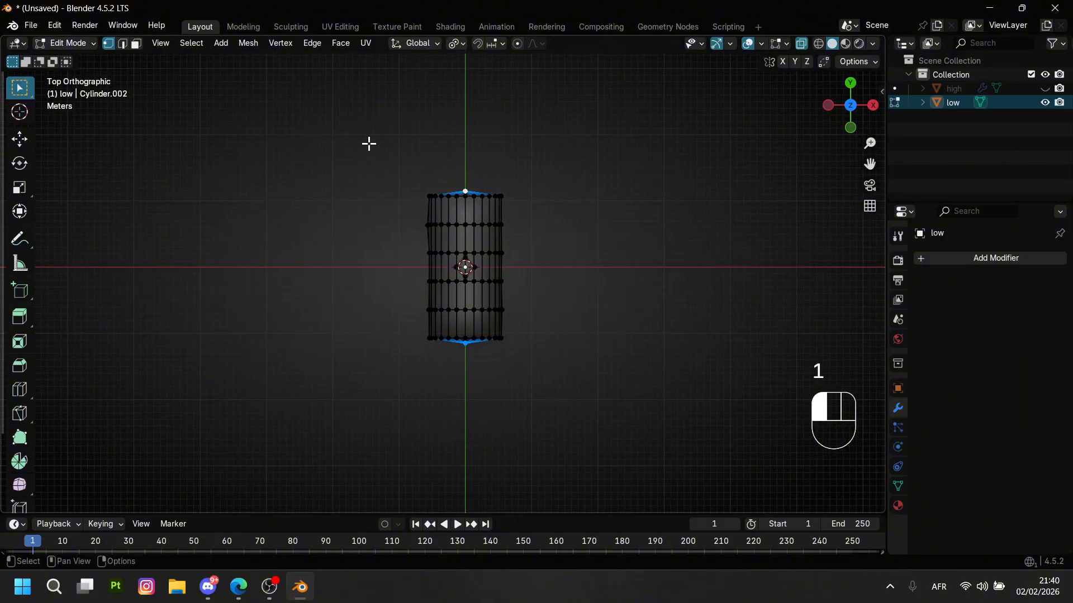
pyautogui.moveTo(369, 144); pyautogui.dragTo(462, 392)
pyautogui.scroll(4, 481, 318)
pyautogui.press('x')
pyautogui.click(481, 320)
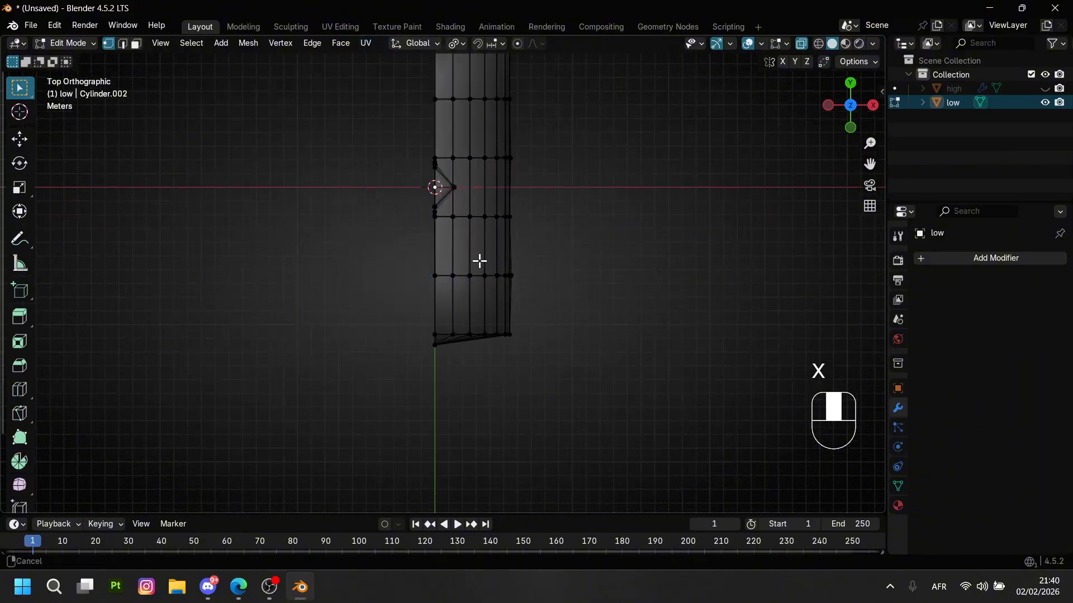
pyautogui.scroll(3, 460, 268)
pyautogui.scroll(4, 458, 268)
pyautogui.keyDown('shift'); pyautogui.moveTo(377, 167); pyautogui.dragTo(560, 179, button='middle'); pyautogui.keyUp('shift')
pyautogui.scroll(-10, 376, 274)
pyautogui.click(803, 47)
# Add a Mirror modifier on the X axis to the low hammer and enable Clipping.
pyautogui.press('Tab')
pyautogui.click(924, 258)
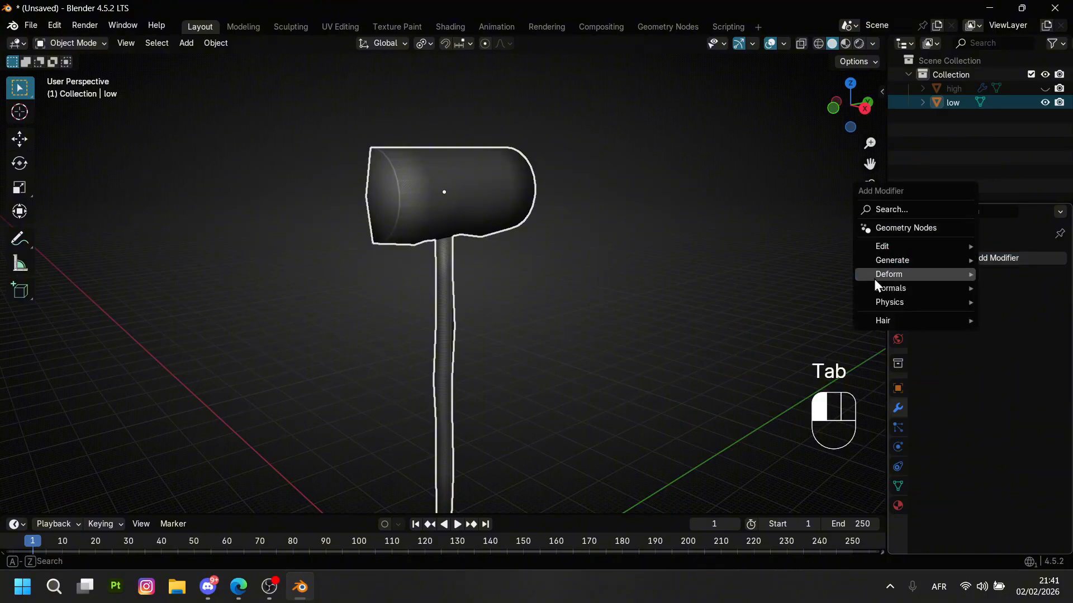
pyautogui.moveTo(895, 274)
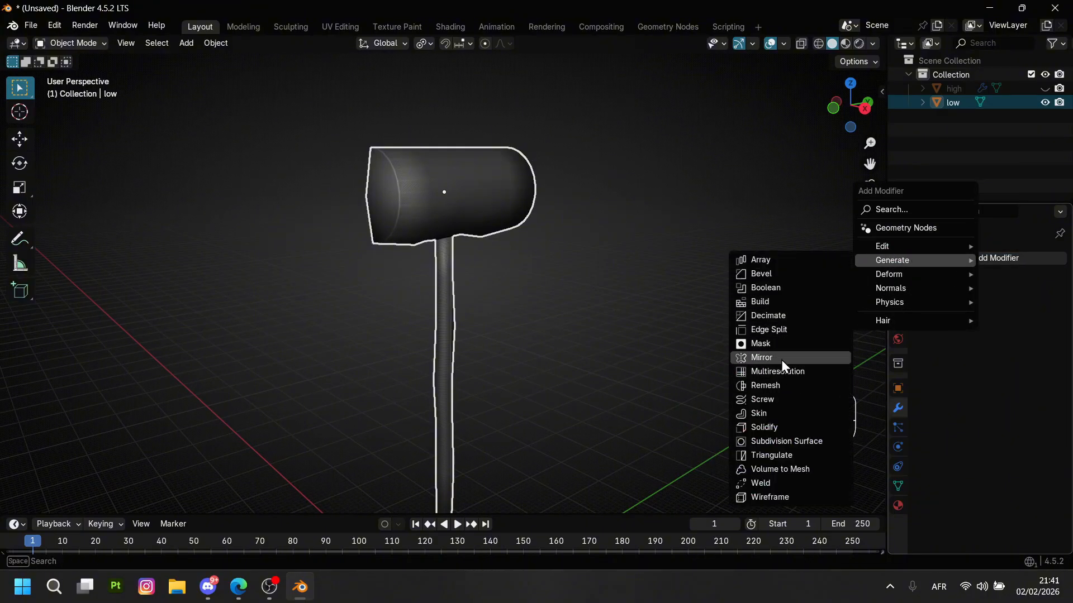
pyautogui.click(781, 358)
pyautogui.moveTo(781, 360); pyautogui.dragTo(743, 335, button='middle')
pyautogui.click(1026, 368)
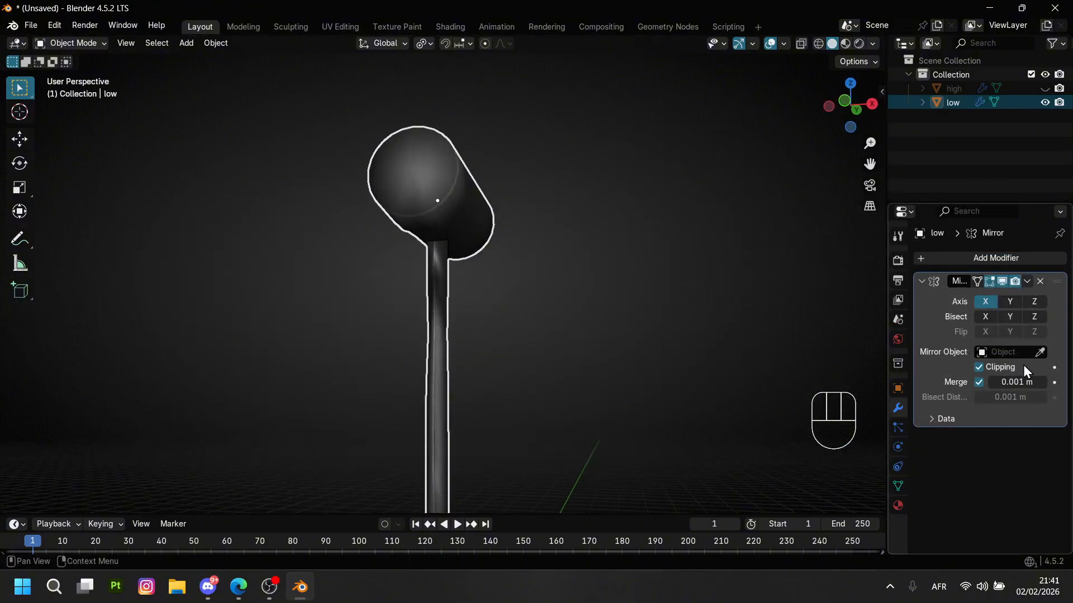
# Move the whole half mesh along X so its seam clips to the mirror plane.
pyautogui.press('Tab')
pyautogui.moveTo(643, 361)
pyautogui.mouseDown(button='middle')
pyautogui.moveTo(570, 362)
pyautogui.moveTo(637, 362)
pyautogui.mouseUp(button='middle')
pyautogui.scroll(4, 513, 361)
pyautogui.press('2')
pyautogui.keyDown('alt'); pyautogui.click(428, 320); pyautogui.keyUp('alt')
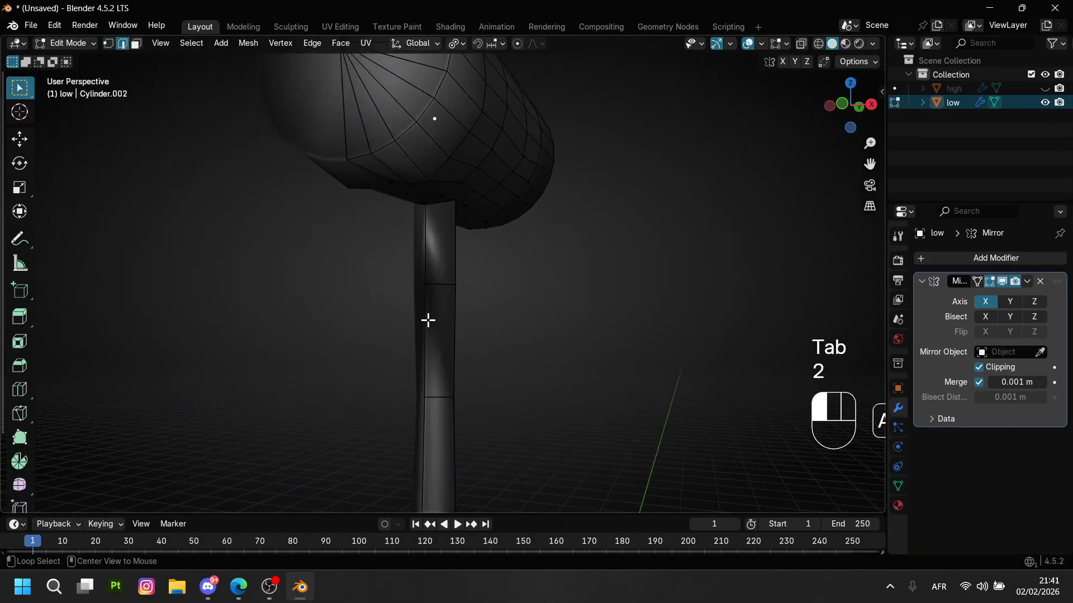
pyautogui.moveTo(428, 320); pyautogui.dragTo(504, 346, button='middle')
pyautogui.press('a')
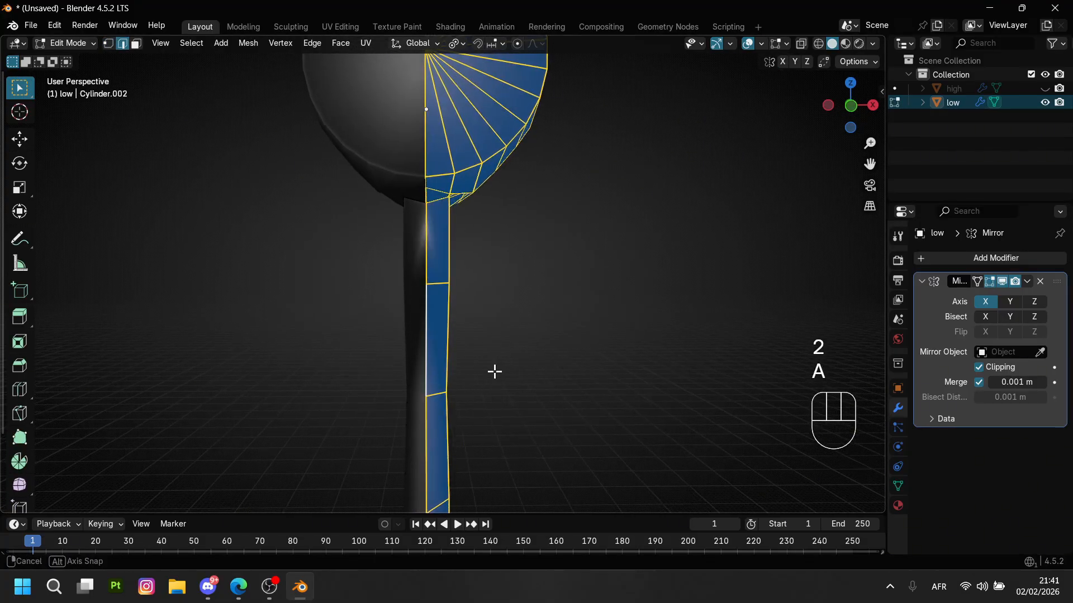
pyautogui.press('g')
pyautogui.press('x')
pyautogui.click(536, 378)
pyautogui.scroll(-2, 536, 379)
pyautogui.keyDown('shift'); pyautogui.moveTo(536, 378); pyautogui.dragTo(560, 254, button='middle'); pyautogui.keyUp('shift')
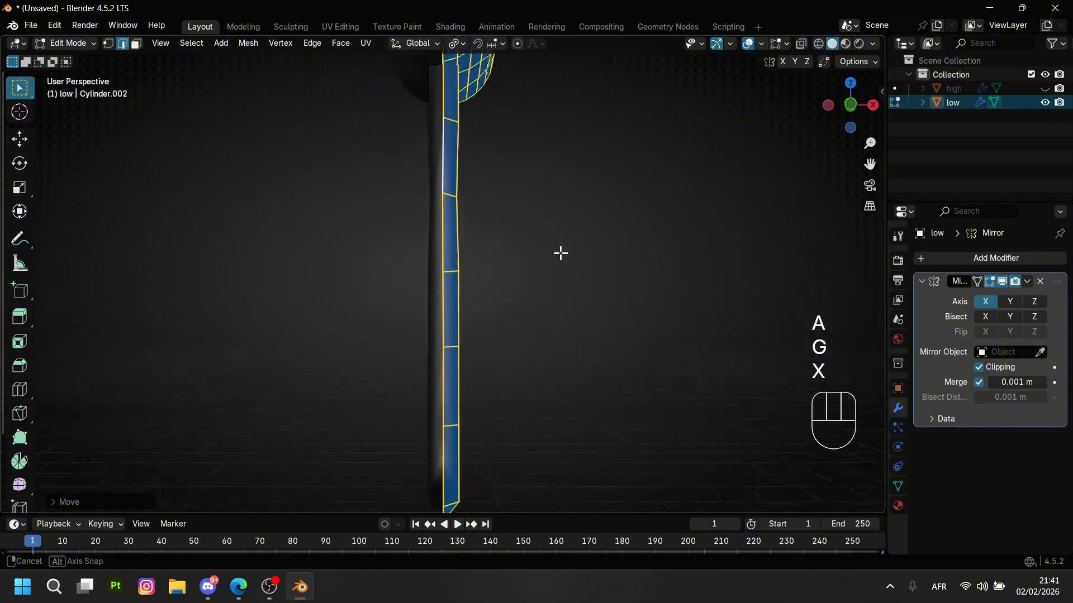
# Select the edge loop along the handle's centre seam down to its tip and move it along X.
pyautogui.moveTo(561, 347); pyautogui.dragTo(533, 230, button='middle')
pyautogui.scroll(2, 533, 230)
pyautogui.press('2')
pyautogui.press('2')
pyautogui.keyDown('alt'); pyautogui.click(432, 218); pyautogui.keyUp('alt')
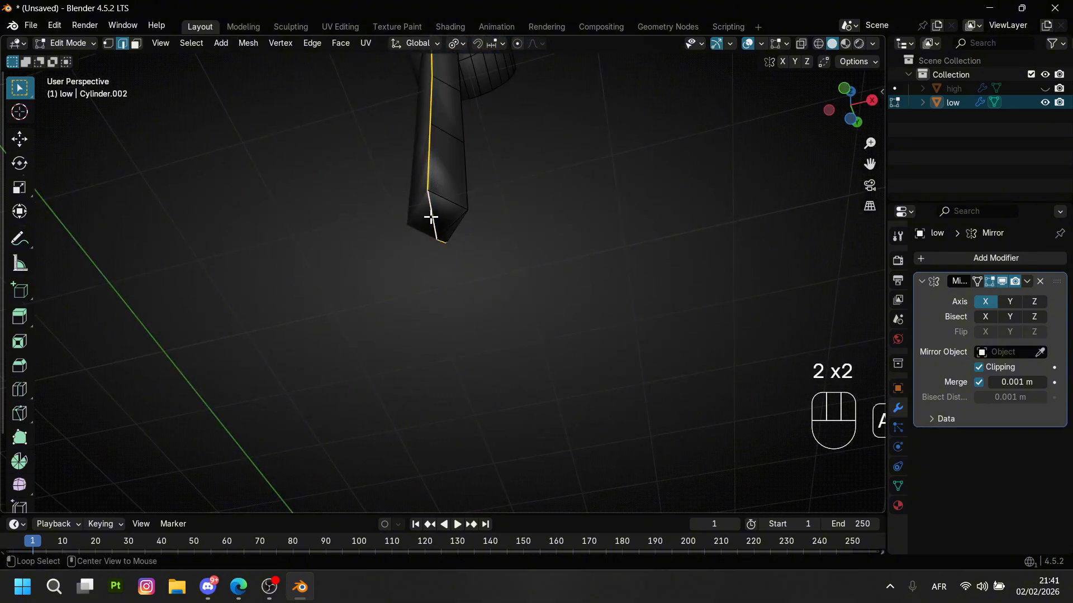
pyautogui.moveTo(432, 218); pyautogui.dragTo(536, 280, button='middle')
pyautogui.press('g')
pyautogui.press('x')
pyautogui.click(470, 272)
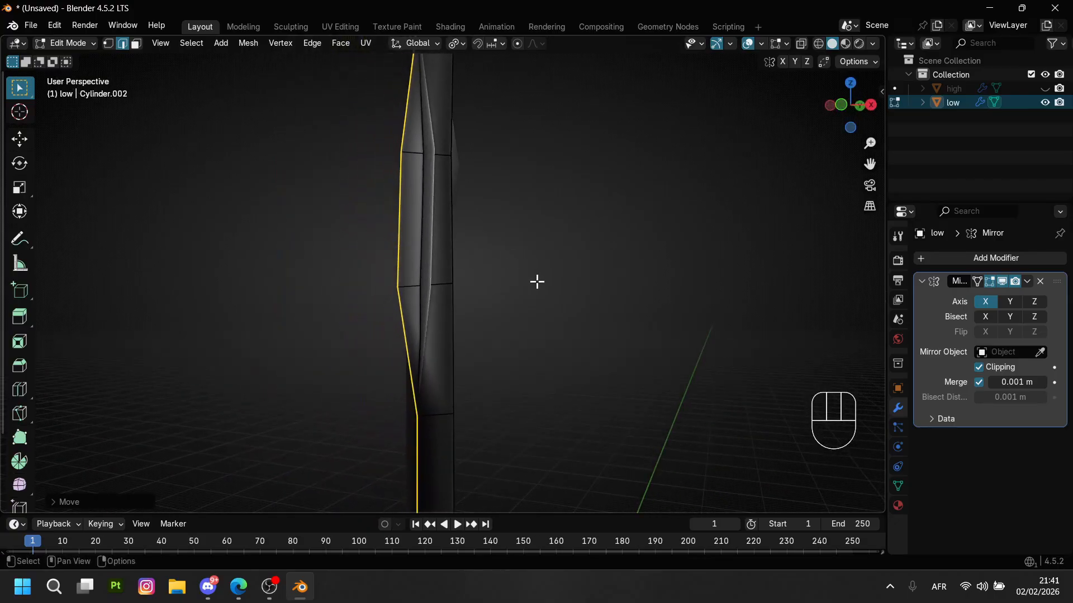
# Shift the handle's seam edge loop along Y and slide it along X against the mirror plane.
pyautogui.press('g')
pyautogui.press('y')
pyautogui.click(562, 284)
pyautogui.press('g')
pyautogui.press('x')
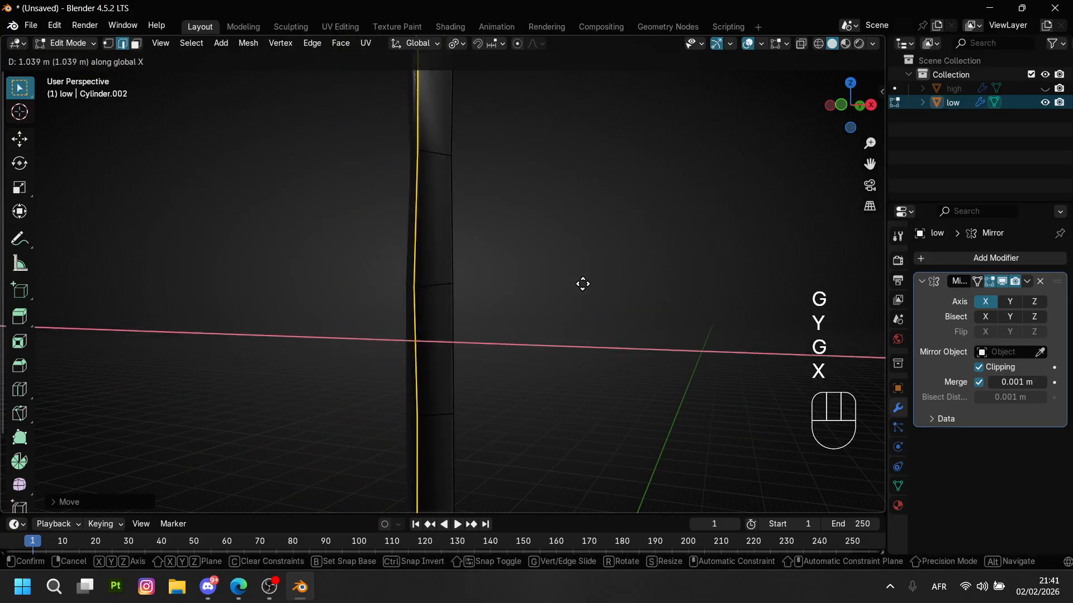
pyautogui.click(646, 275)
pyautogui.moveTo(646, 276); pyautogui.dragTo(368, 107, button='middle')
# Adjust the normals of the entire low mesh and return to Object Mode.
pyautogui.press('a')
pyautogui.click(248, 44)
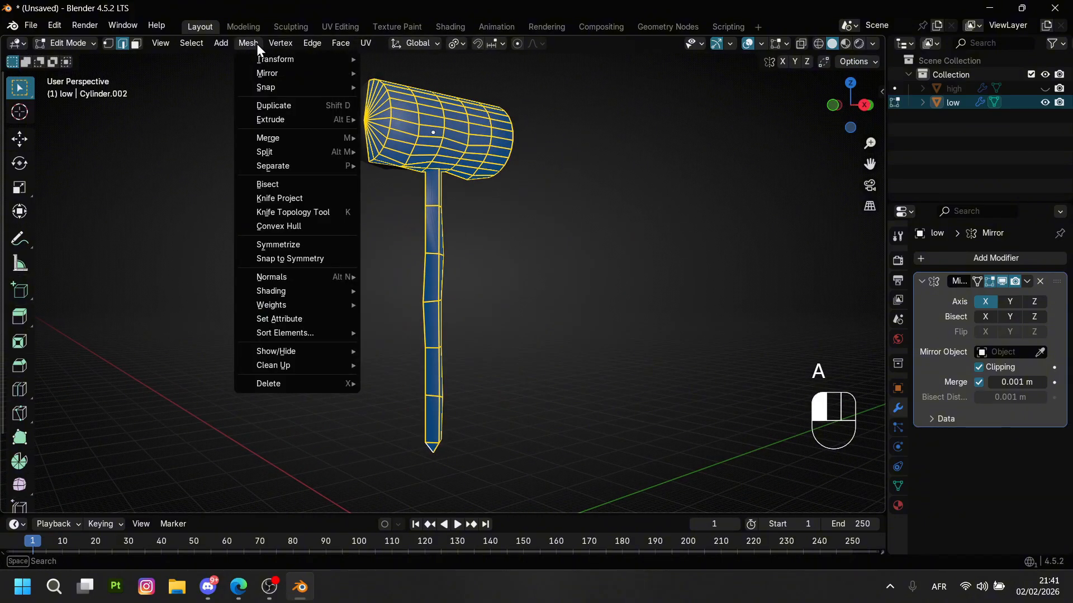
pyautogui.moveTo(331, 278)
pyautogui.click(397, 447)
pyautogui.press('Tab')
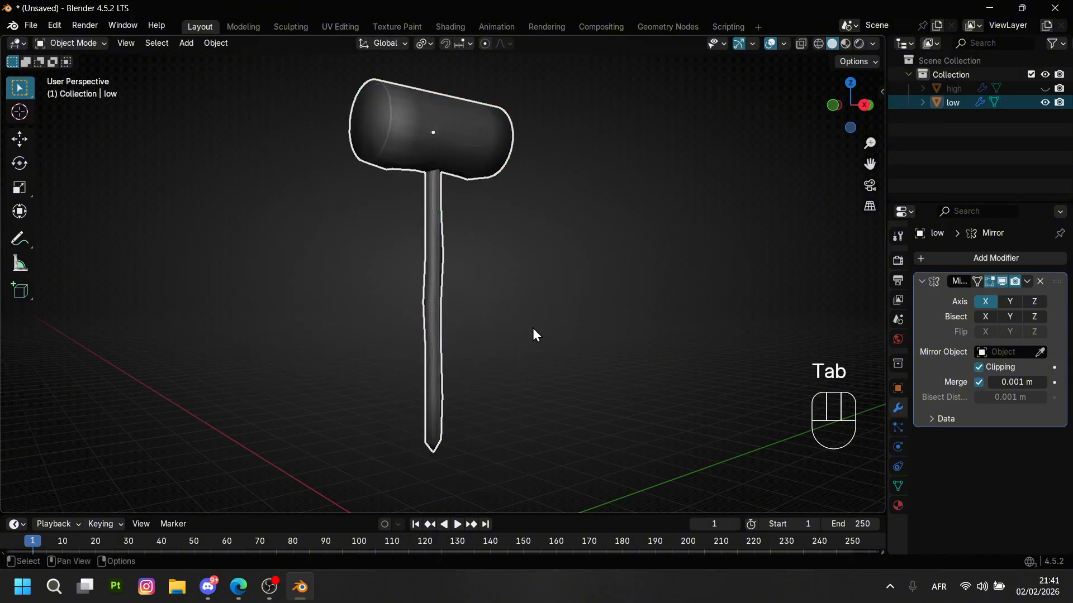
pyautogui.moveTo(407, 334); pyautogui.dragTo(425, 235, button='middle')
pyautogui.moveTo(413, 158); pyautogui.dragTo(463, 234)
pyautogui.scroll(-2, 494, 249)
pyautogui.moveTo(495, 249); pyautogui.dragTo(332, 34, button='middle')
pyautogui.press('g')
pyautogui.rightClick(522, 256)
pyautogui.press('Tab')
pyautogui.press('Tab')
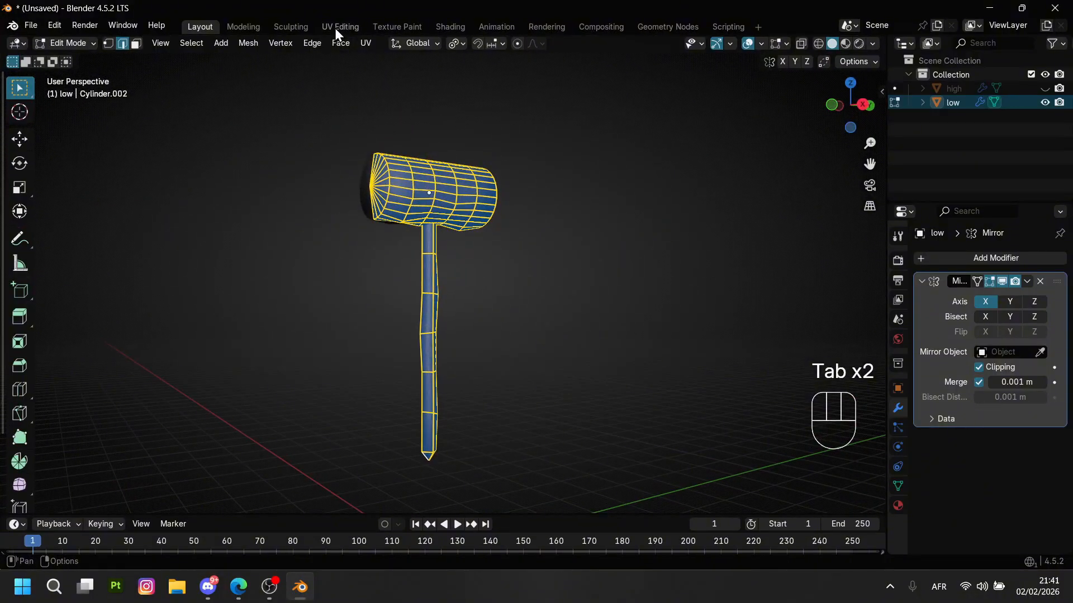
# Select an edge loop at the hammer head's end to check it, and reselect the entire mesh.
pyautogui.moveTo(357, 83); pyautogui.dragTo(388, 281, button='middle')
pyautogui.scroll(4, 414, 176)
pyautogui.press('2')
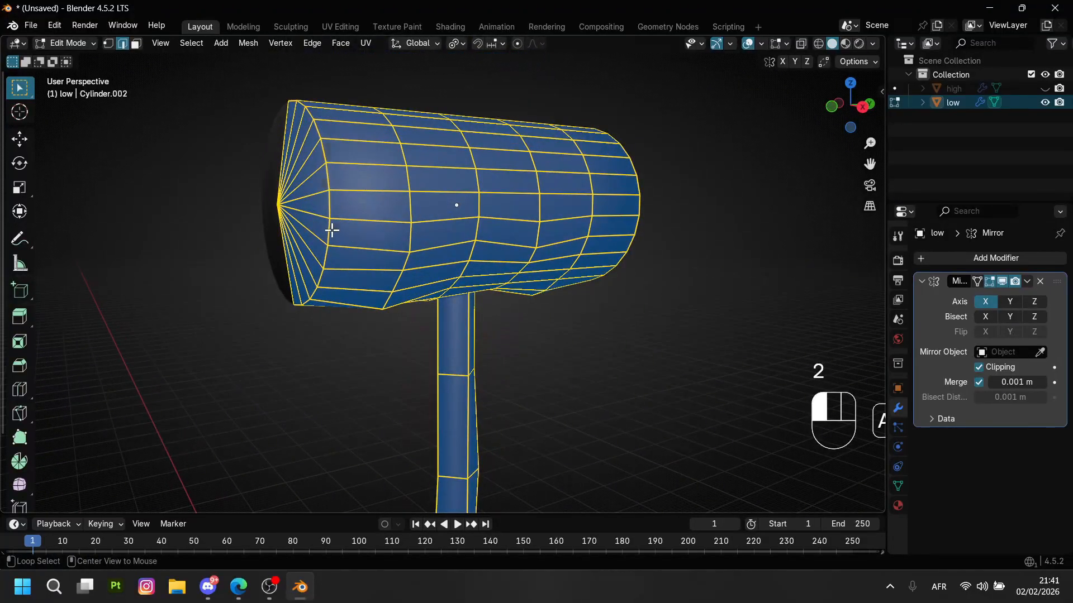
pyautogui.keyDown('alt'); pyautogui.click(332, 230); pyautogui.keyUp('alt')
pyautogui.moveTo(331, 231); pyautogui.dragTo(376, 268, button='middle')
pyautogui.press('Tab')
pyautogui.scroll(-2, 376, 268)
pyautogui.press('Tab')
pyautogui.press('a')
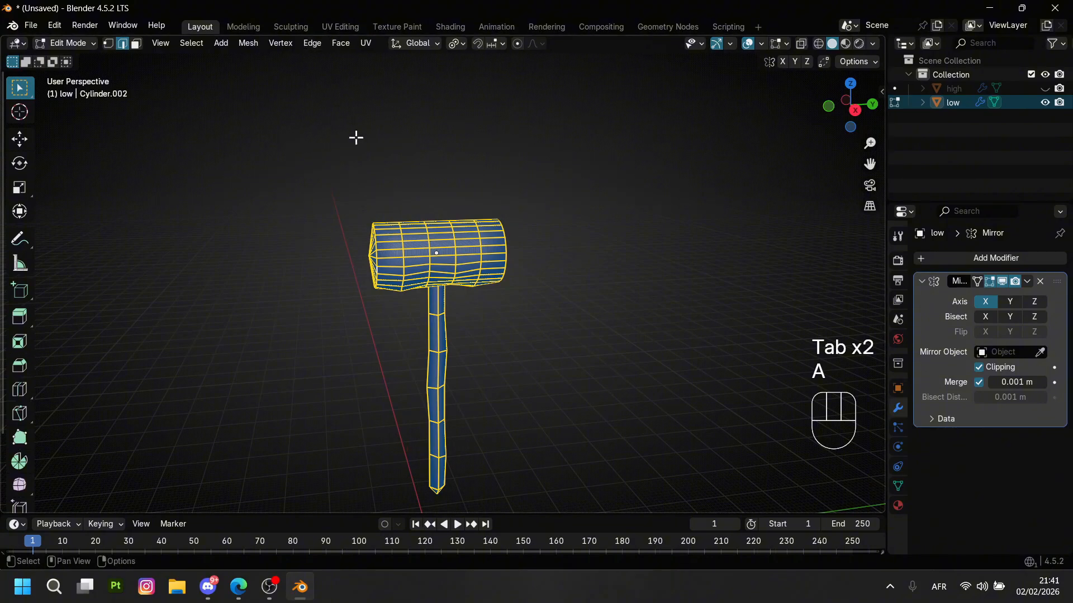
# Examine the mirrored low hammer from head to handle tip in the front orthographic view.
pyautogui.keyDown('alt'); pyautogui.moveTo(354, 136); pyautogui.dragTo(428, 121, button='middle'); pyautogui.keyUp('alt')
pyautogui.scroll(-1, 434, 177)
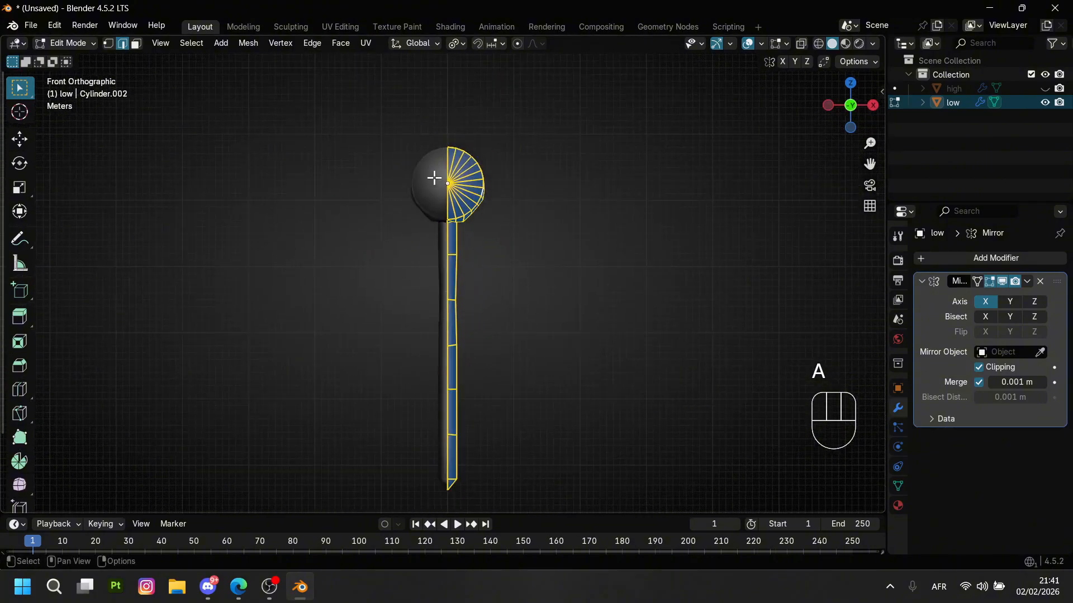
pyautogui.keyDown('shift'); pyautogui.moveTo(431, 187); pyautogui.dragTo(426, 232, button='middle'); pyautogui.keyUp('shift')
pyautogui.keyDown('shift'); pyautogui.moveTo(431, 134); pyautogui.dragTo(418, 90, button='middle'); pyautogui.keyUp('shift')
pyautogui.keyDown('shift'); pyautogui.moveTo(418, 297); pyautogui.dragTo(409, 247, button='middle'); pyautogui.keyUp('shift')
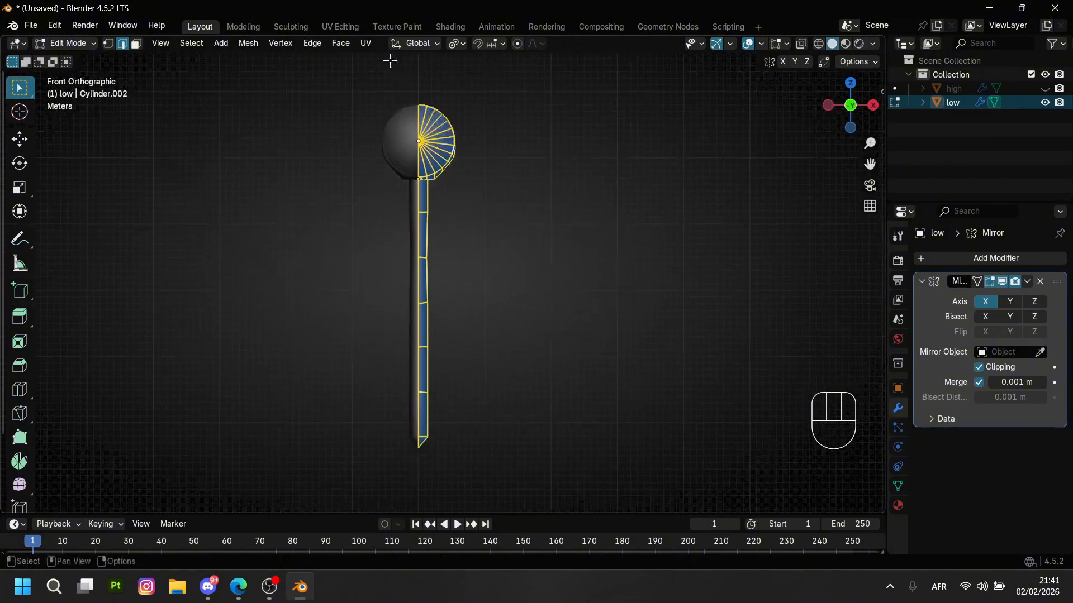
pyautogui.keyDown('shift'); pyautogui.moveTo(402, 90); pyautogui.dragTo(412, 186, button='middle'); pyautogui.keyUp('shift')
pyautogui.keyDown('shift'); pyautogui.moveTo(413, 355); pyautogui.dragTo(427, 195, button='middle'); pyautogui.keyUp('shift')
pyautogui.moveTo(407, 141); pyautogui.dragTo(330, 48, button='middle')
# Switch to the UV Editing workspace, isolate the low hammer in local view, and unwrap its whole mesh.
pyautogui.click(340, 27)
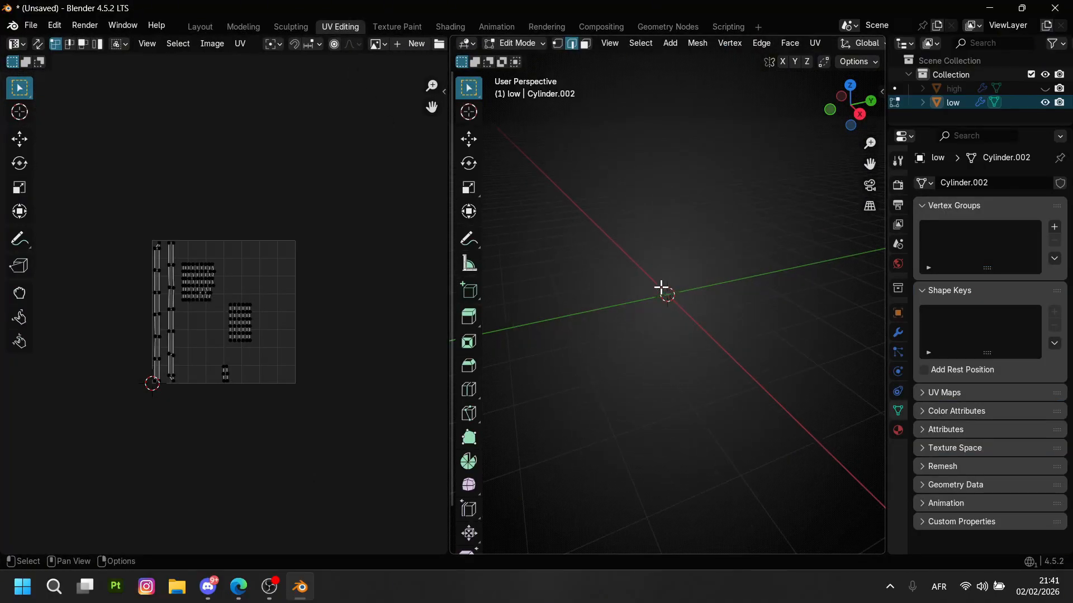
pyautogui.press('KP_Divide')
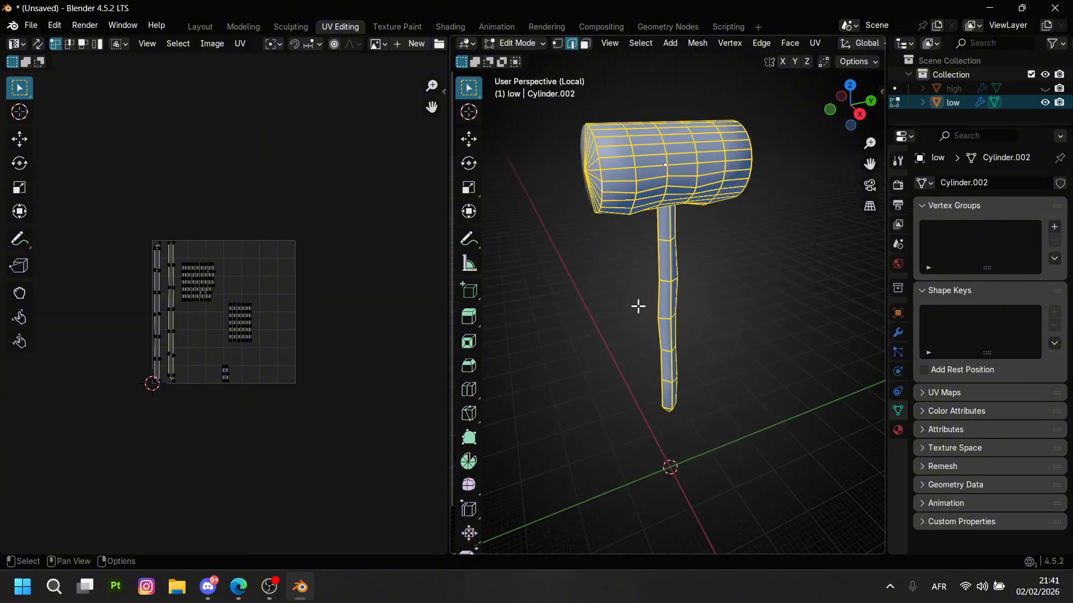
pyautogui.press('u')
pyautogui.click(631, 334)
pyautogui.scroll(2, 287, 315)
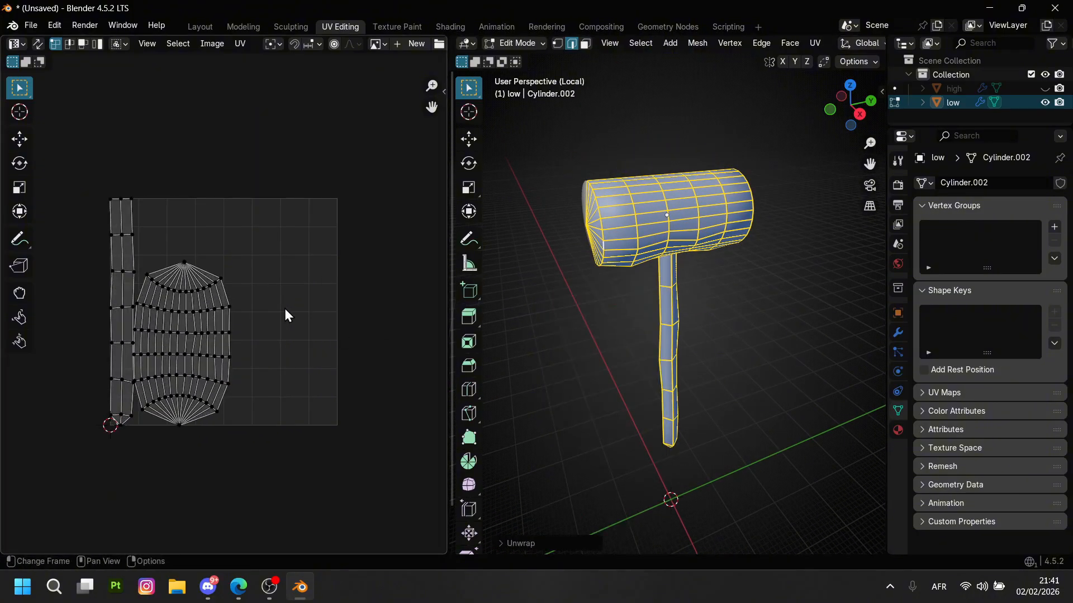
# Move, rotate and enlarge the hammer head's UV island so it fills the UV square beside the handle island without overlapping it.
pyautogui.press('l')
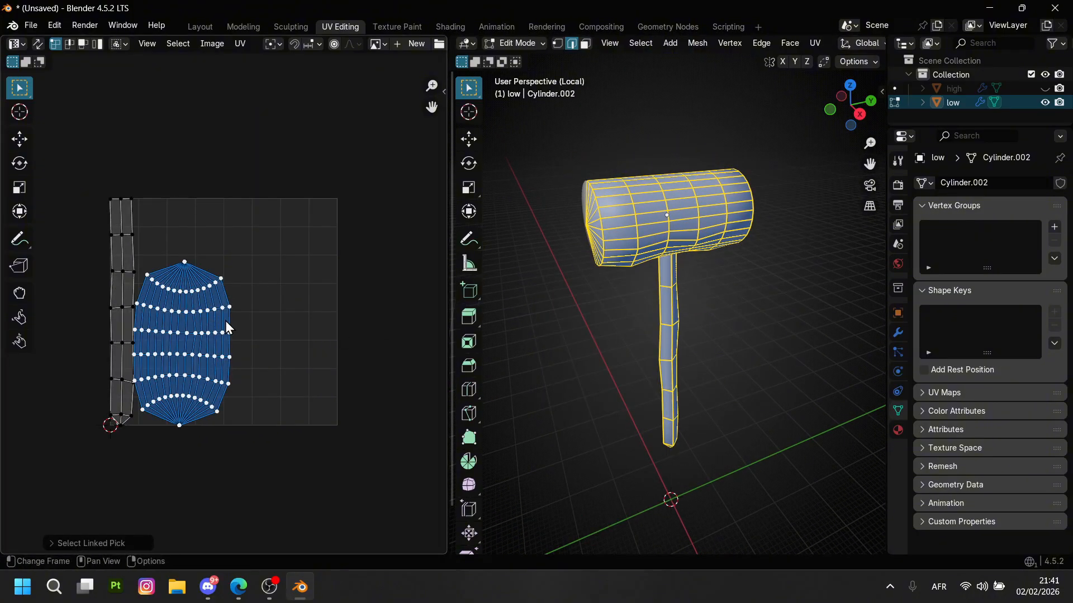
pyautogui.press('g')
pyautogui.click(307, 295)
pyautogui.press('r')
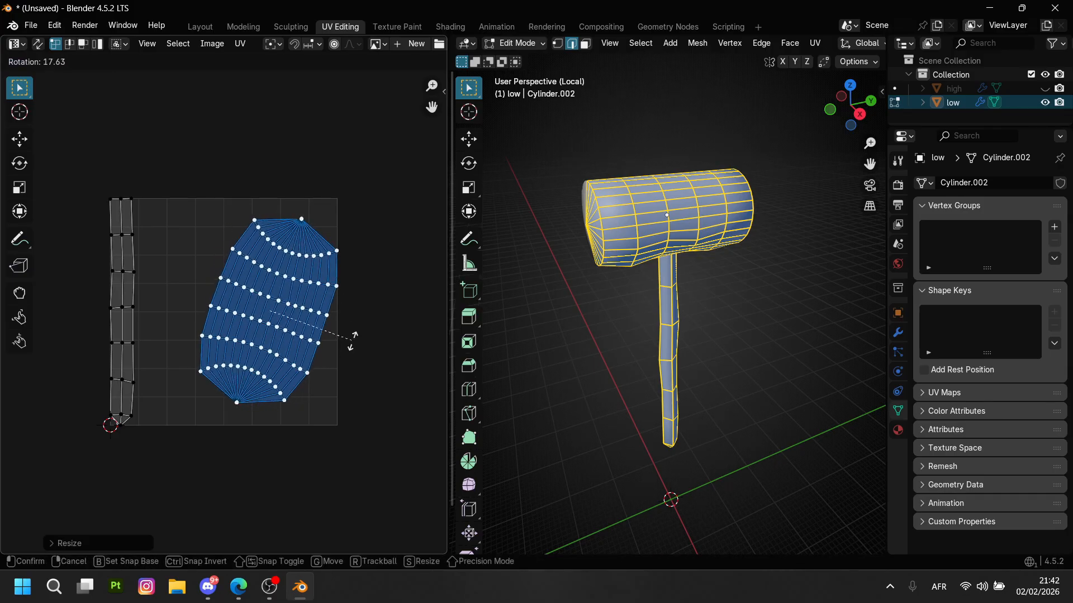
pyautogui.click(301, 369)
pyautogui.press('s')
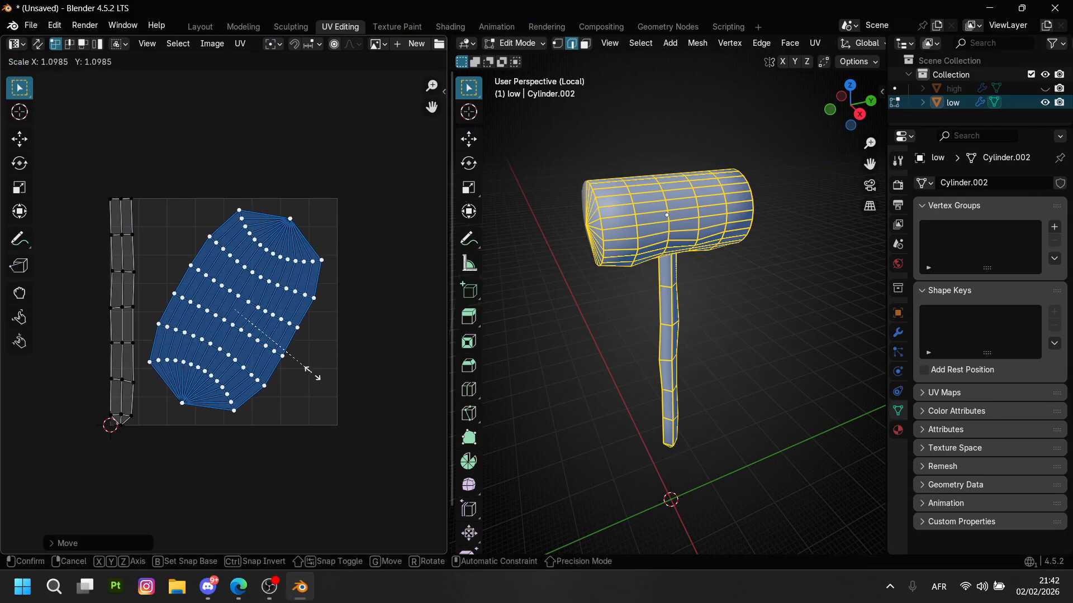
pyautogui.click(320, 371)
pyautogui.press('g')
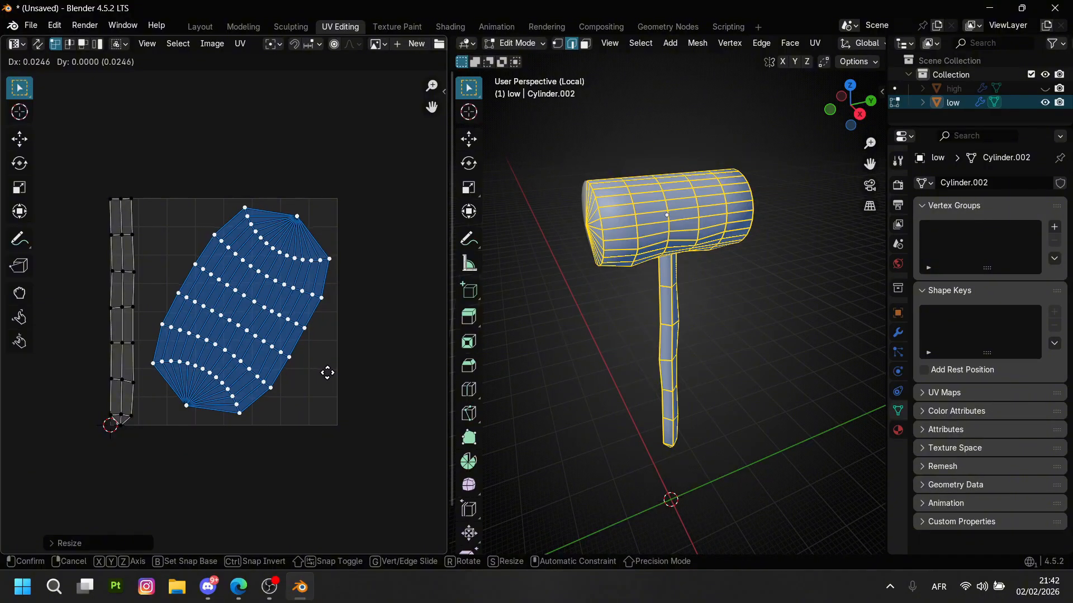
pyautogui.press('s')
pyautogui.press('g')
pyautogui.press('s')
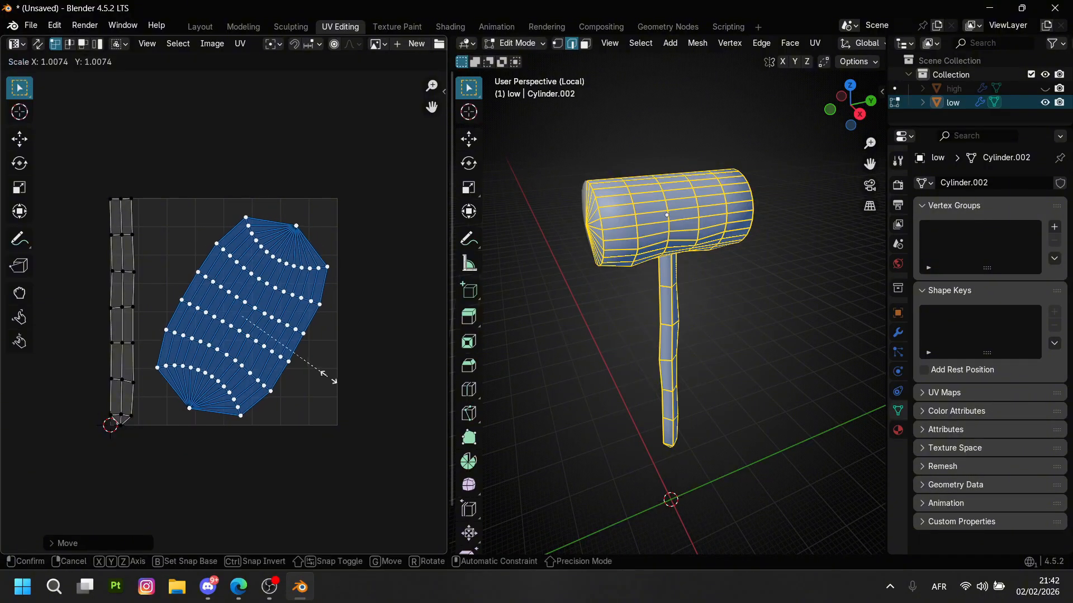
pyautogui.click(330, 377)
# Return to the Layout workspace and export only the selected low hammer as hammerLow.fbx into the Roblox Blender folder.
pyautogui.click(200, 27)
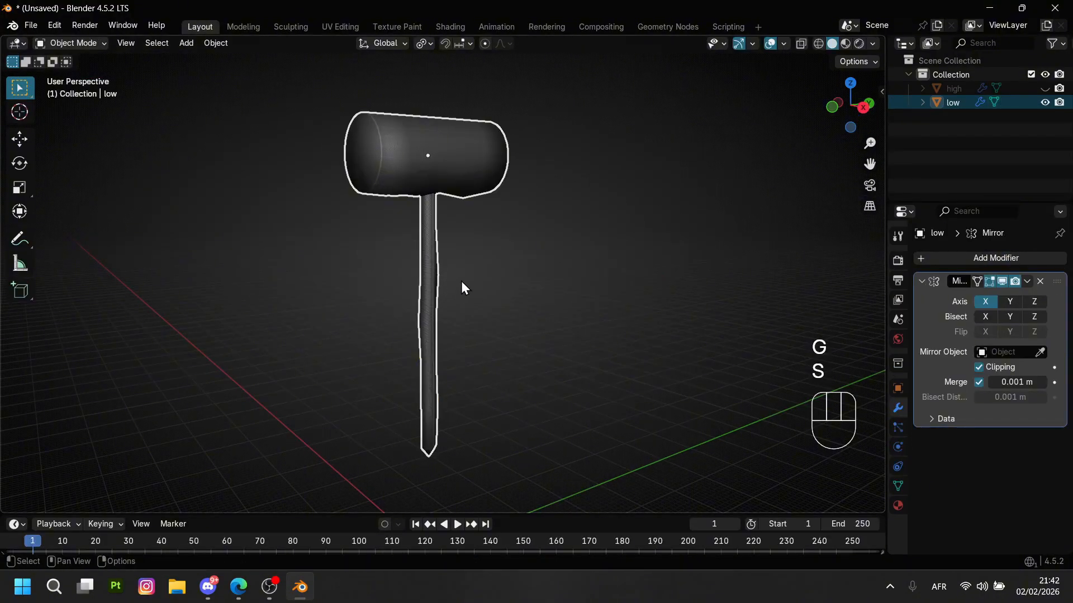
pyautogui.press('g')
pyautogui.rightClick(475, 294)
pyautogui.press('F4')
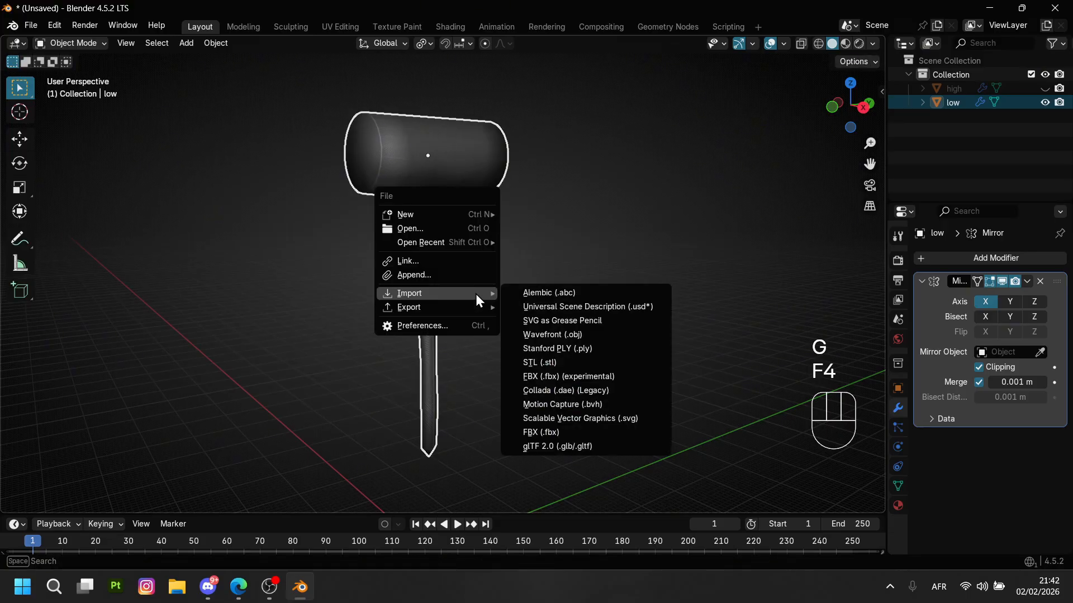
pyautogui.moveTo(461, 307)
pyautogui.click(551, 450)
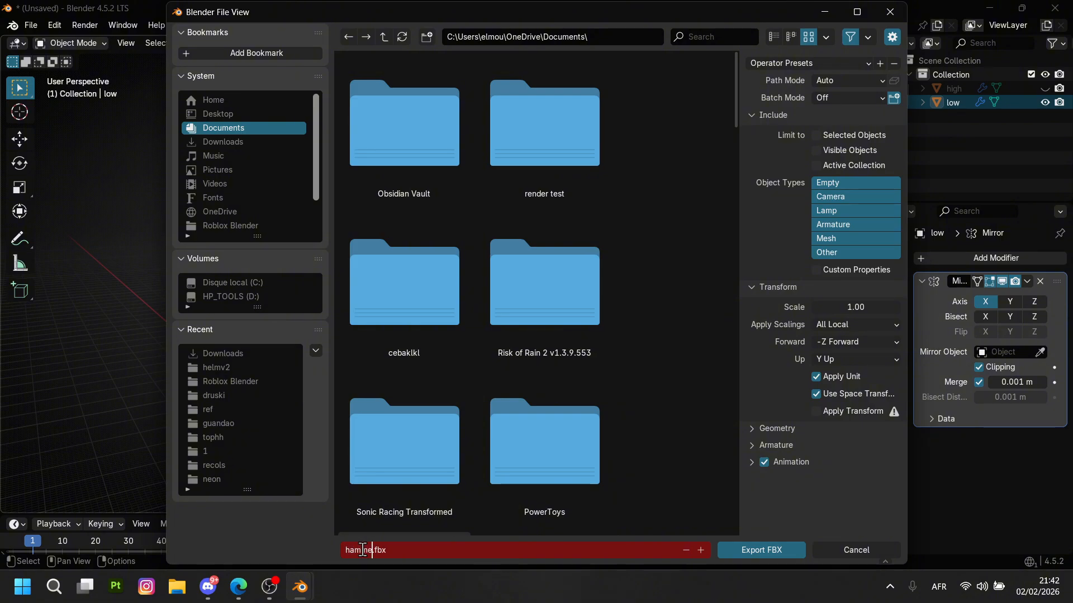
pyautogui.click(760, 258)
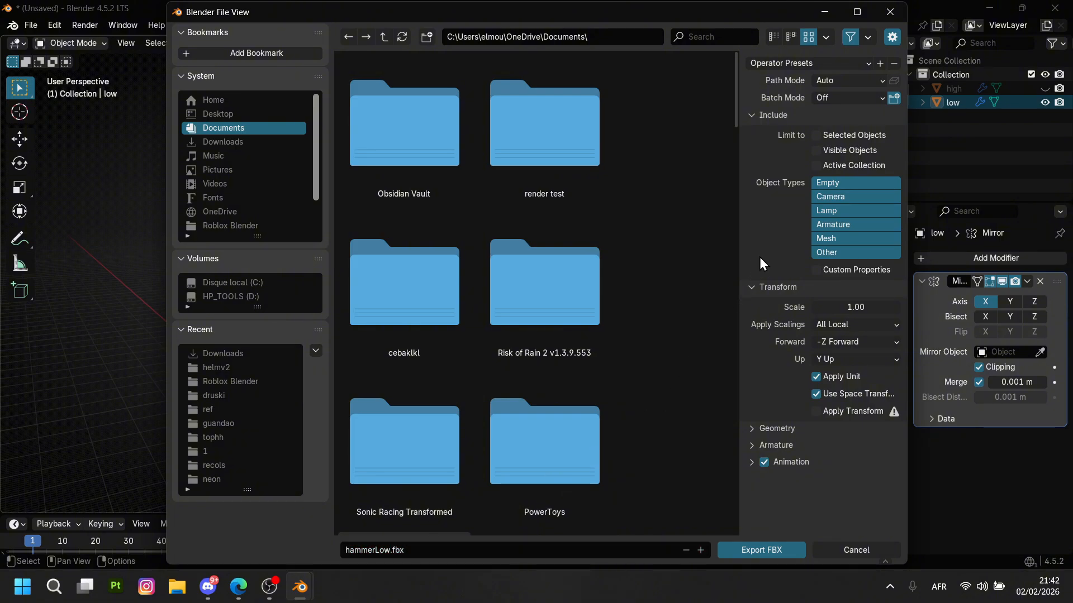
pyautogui.click(231, 381)
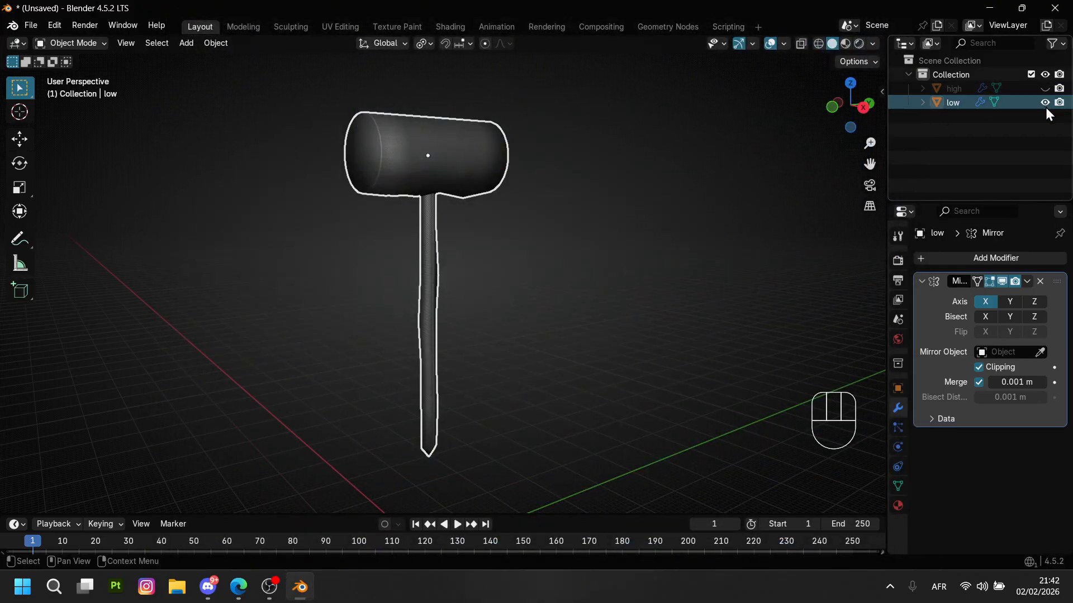
# Hide the low hammer, show and select the high hammer, and set its Multires viewport level to 5.
pyautogui.click(1045, 102)
pyautogui.click(1045, 88)
pyautogui.moveTo(608, 182); pyautogui.dragTo(551, 239, button='middle')
pyautogui.click(476, 203)
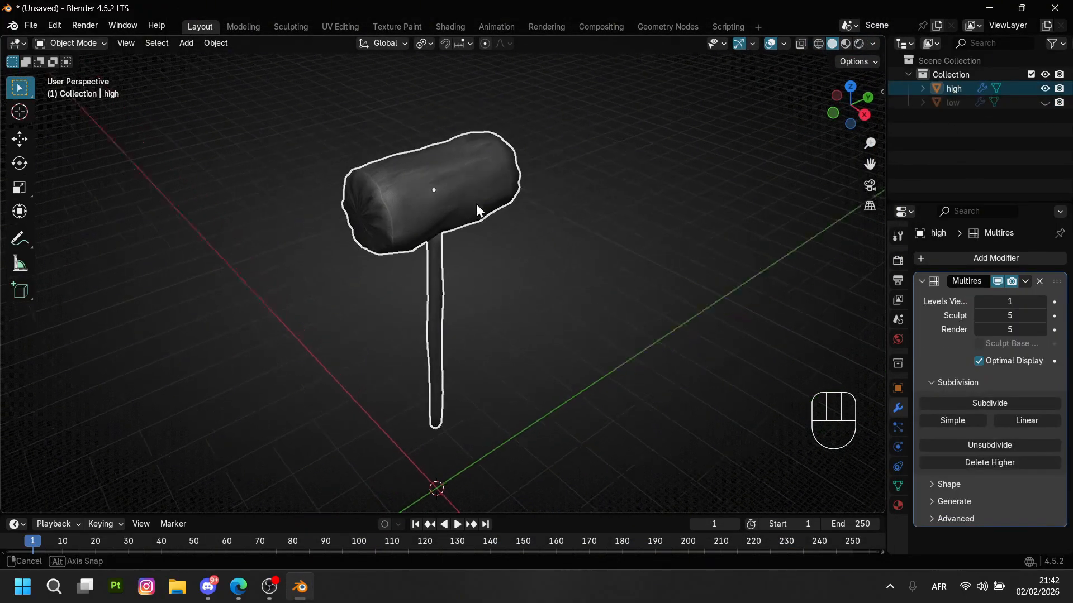
pyautogui.click(1043, 303)
pyautogui.click(1043, 302)
pyautogui.click(1043, 302)
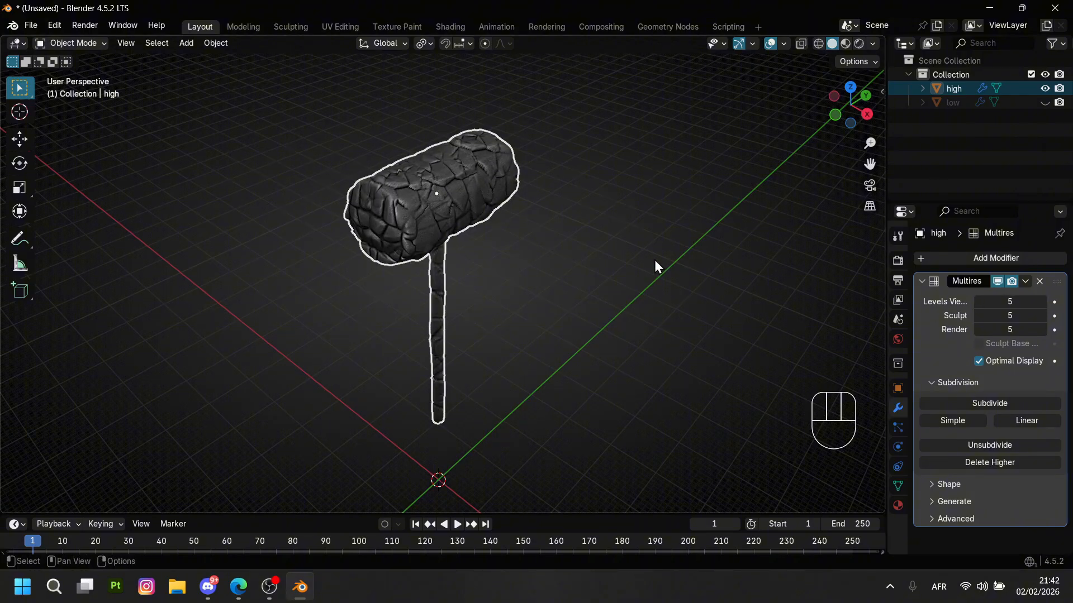
# Export only the selected high hammer as hammerHigh.fbx into the Roblox Blender folder.
pyautogui.moveTo(654, 260); pyautogui.dragTo(575, 197, button='middle')
pyautogui.press('F4')
pyautogui.moveTo(575, 198)
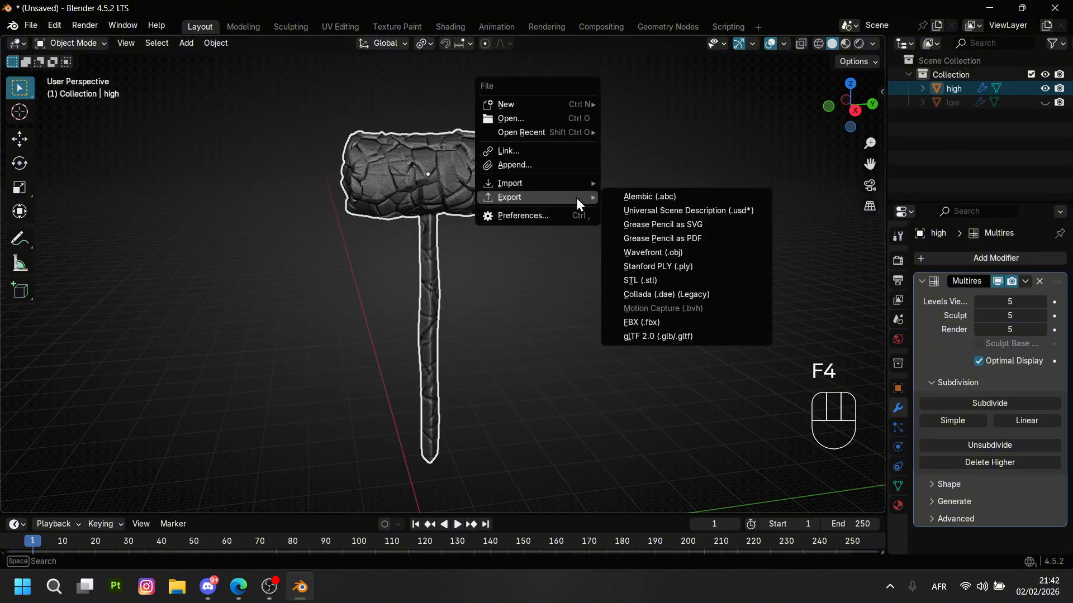
pyautogui.click(635, 322)
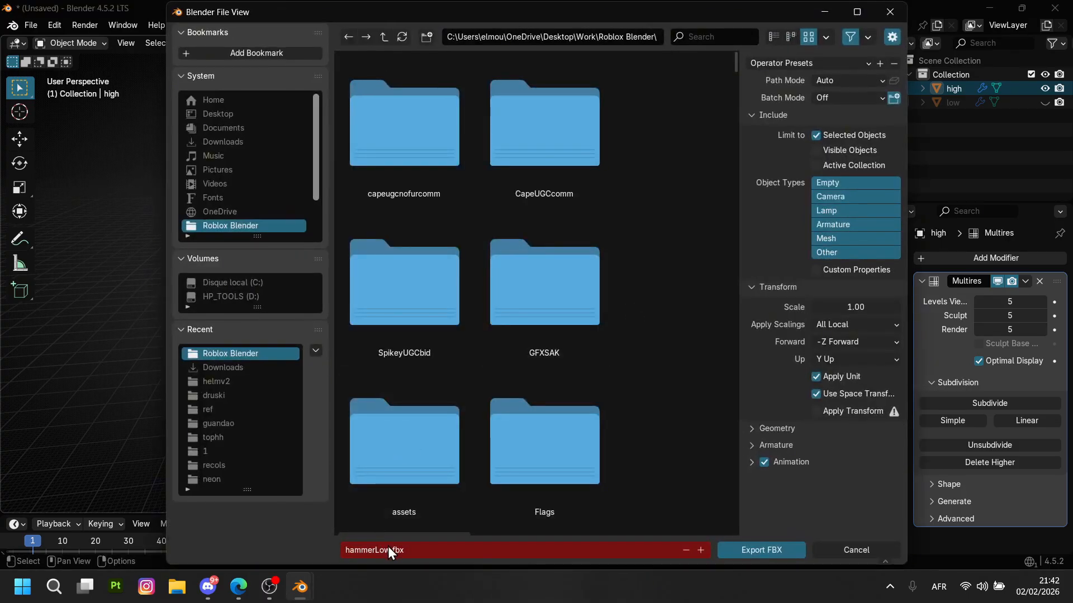
pyautogui.press('BackSpace')
pyautogui.press('BackSpace')
pyautogui.press('BackSpace')
pyautogui.write('High')
pyautogui.click(784, 242)
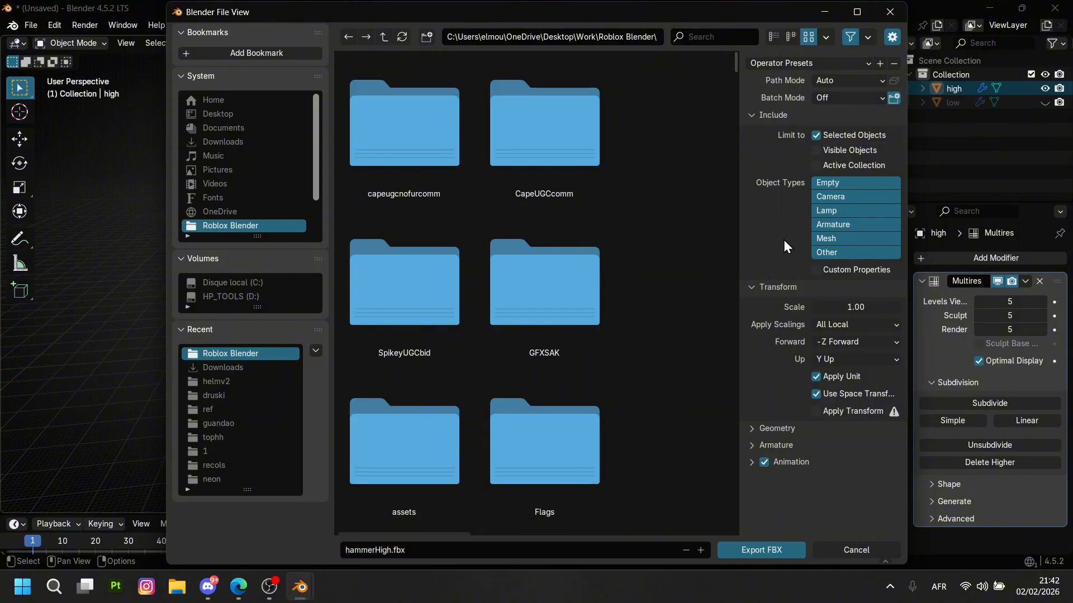
pyautogui.click(750, 549)
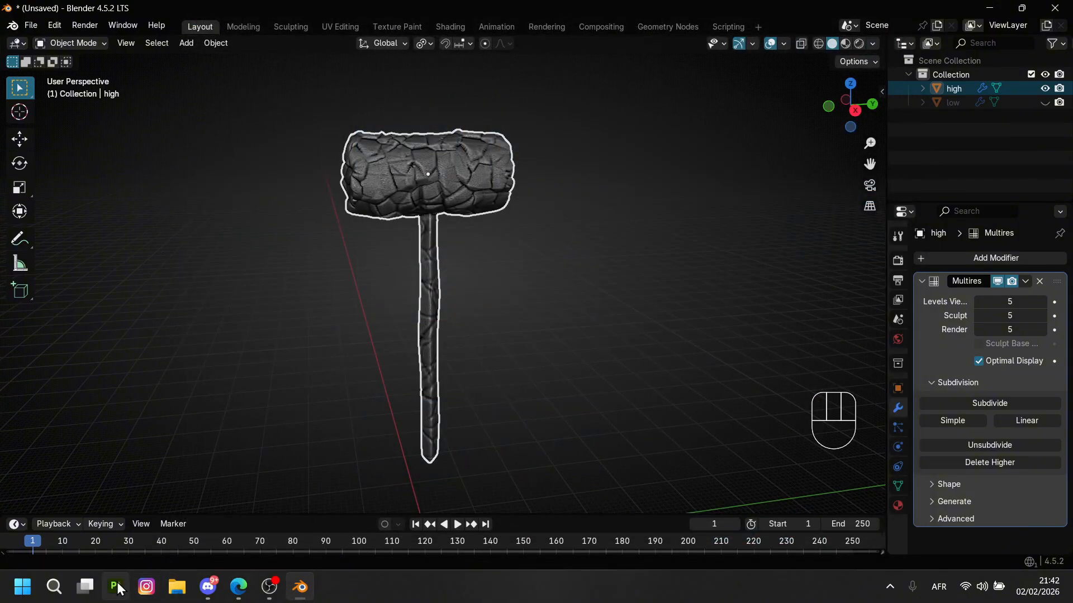
# Switch to Adobe Substance 3D Painter and dismiss its home screen.
pyautogui.click(117, 588)
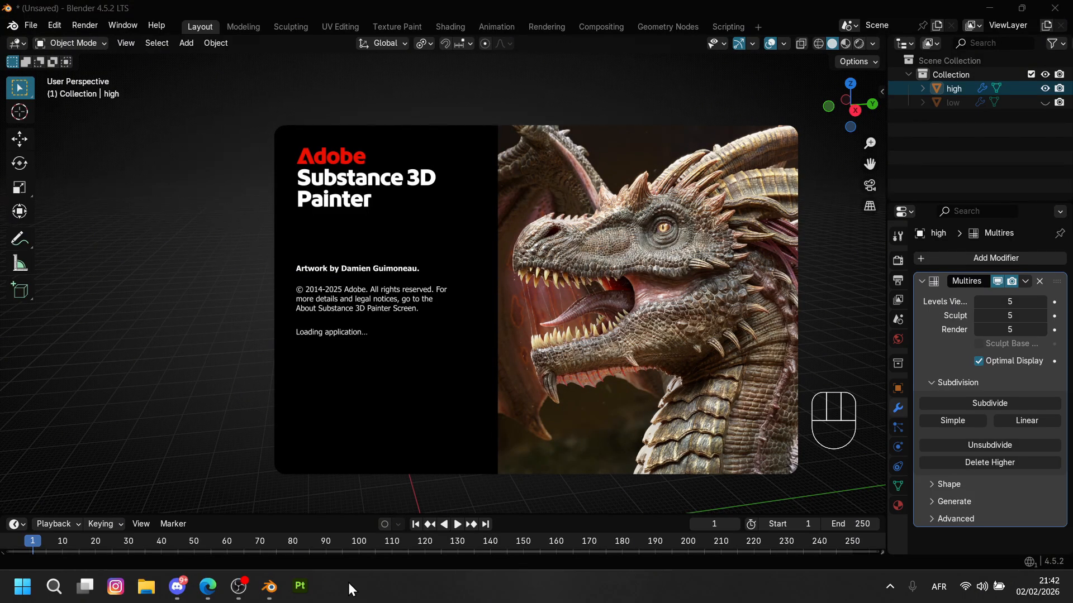
pyautogui.press('super+d')
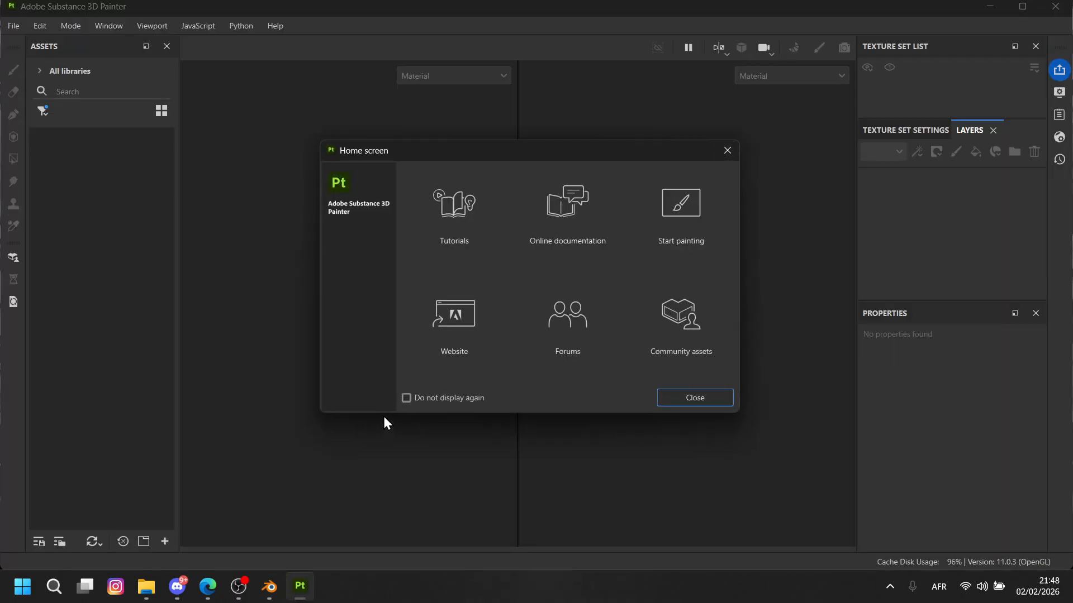
pyautogui.click(696, 399)
# Create a new project from hammerLow.fbx with the Roblox (SurfaceAppearance) template.
pyautogui.click(14, 27)
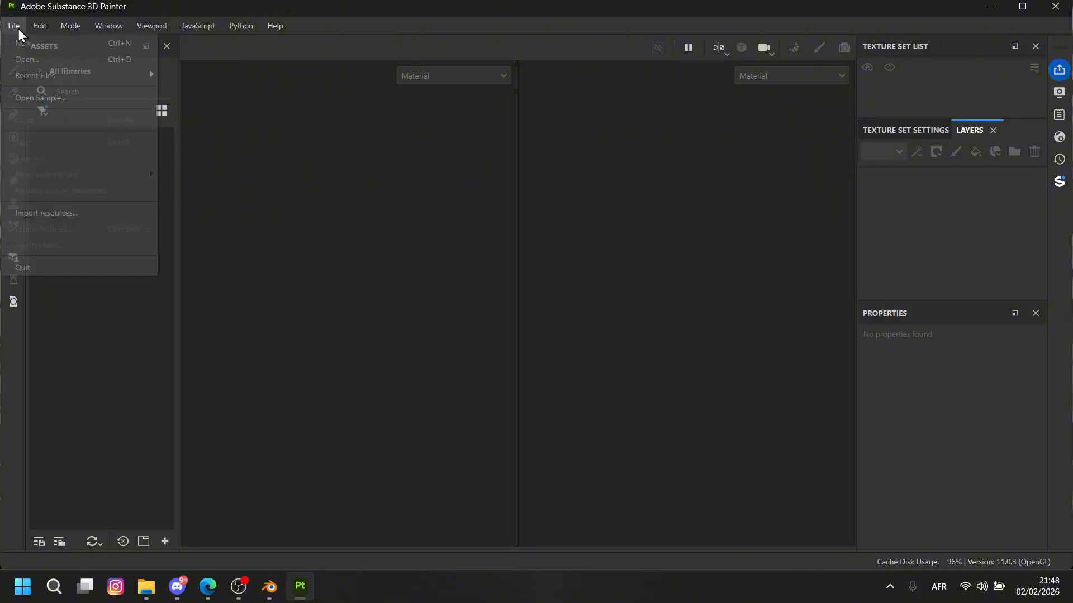
pyautogui.click(25, 45)
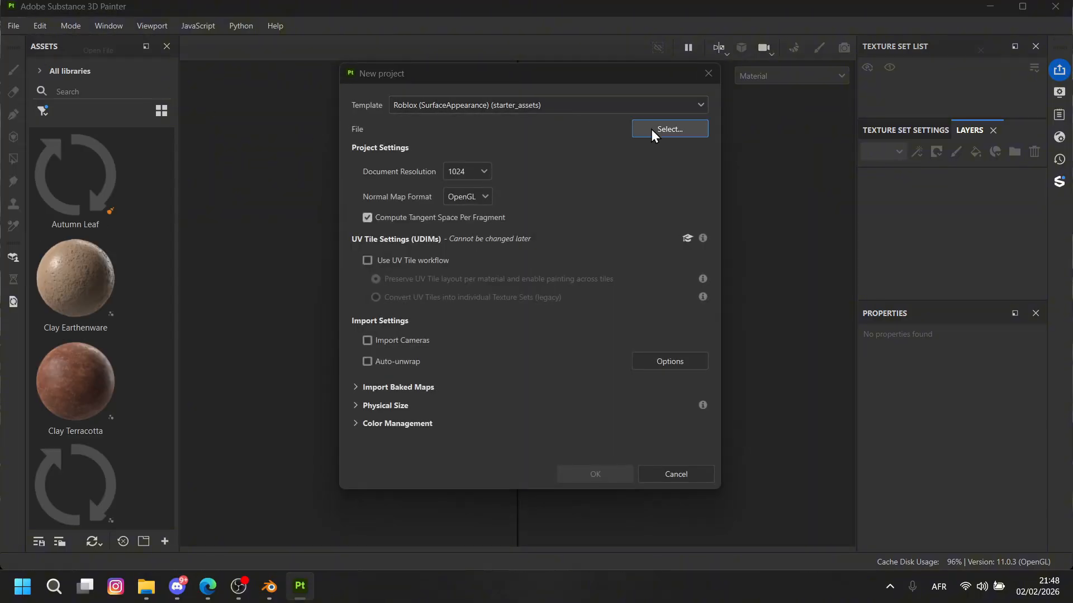
pyautogui.click(652, 129)
pyautogui.write('ham')
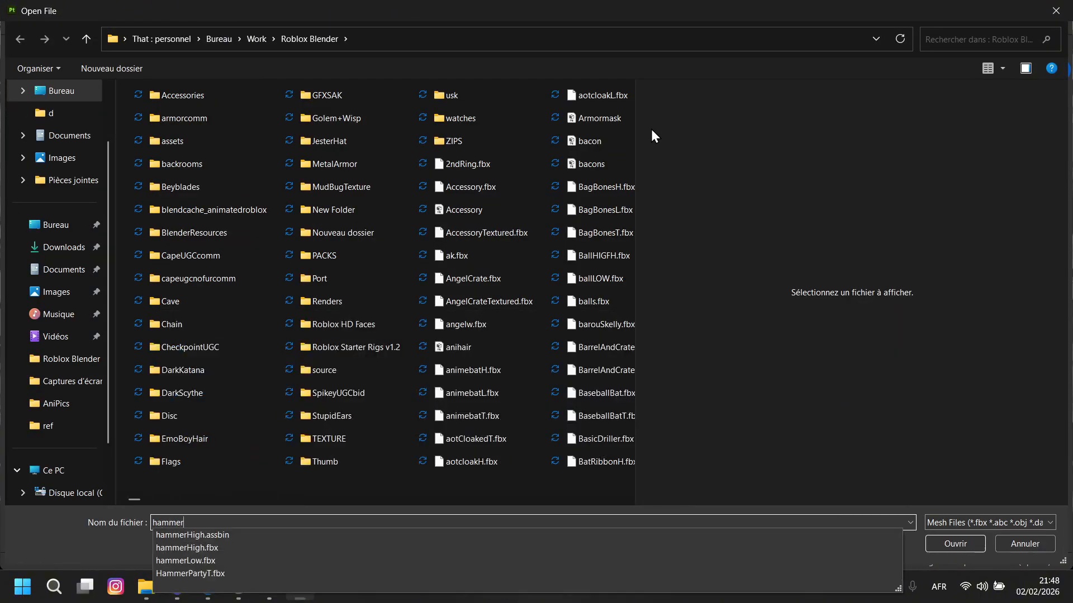
pyautogui.write('mer')
pyautogui.click(181, 561)
pyautogui.click(963, 550)
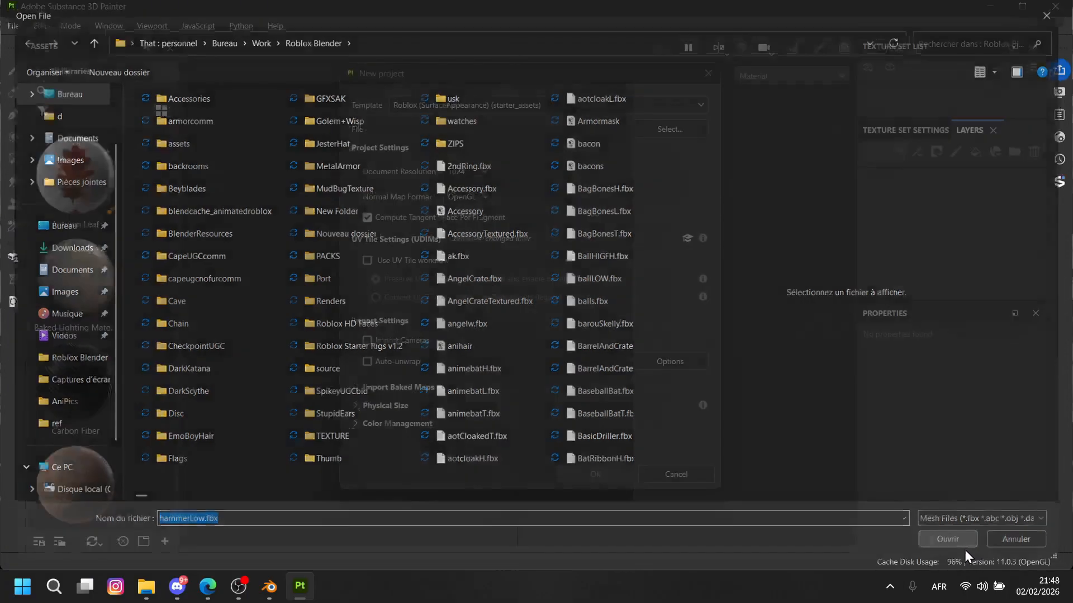
pyautogui.click(593, 475)
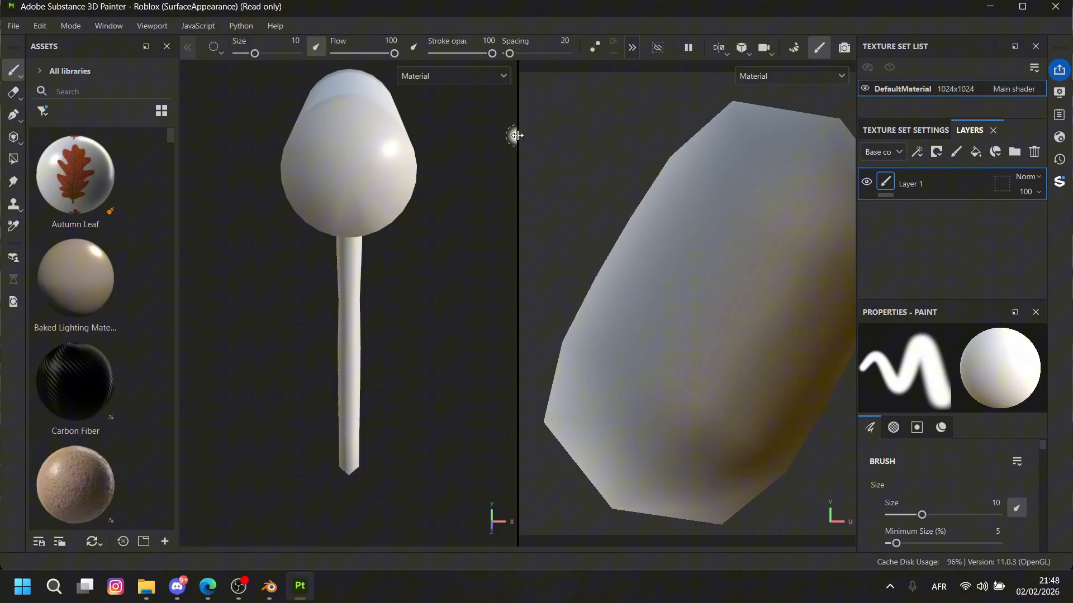
# Widen the 3D view over the UV view and turn the hammer to show its head from the side.
pyautogui.moveTo(516, 136); pyautogui.dragTo(1055, 139)
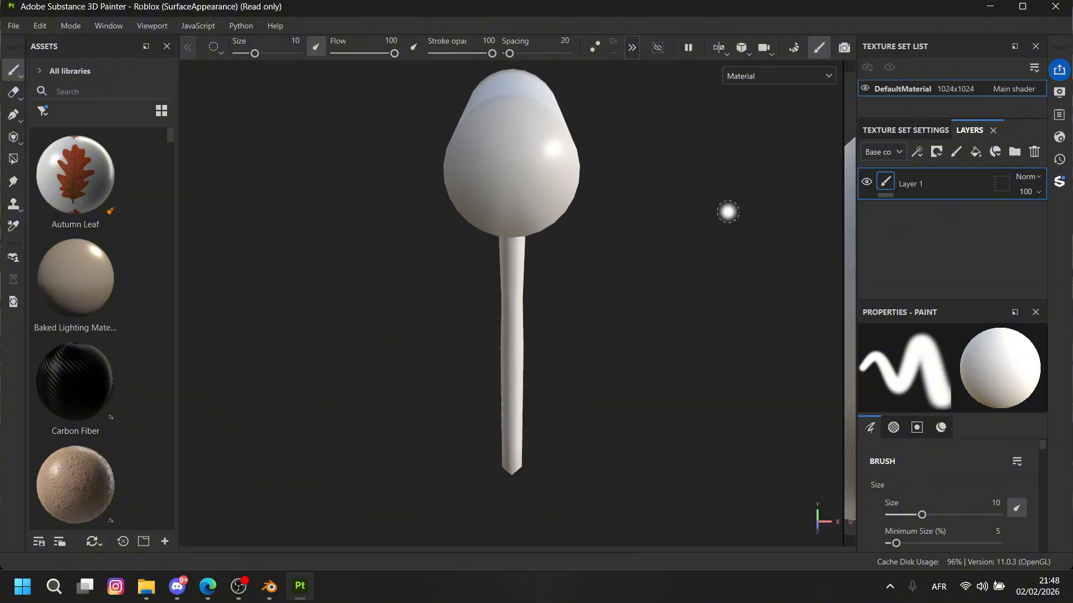
pyautogui.keyDown('alt'); pyautogui.moveTo(728, 211); pyautogui.dragTo(559, 169); pyautogui.keyUp('alt')
pyautogui.keyDown('alt'); pyautogui.moveTo(560, 169); pyautogui.dragTo(505, 186, button='middle'); pyautogui.keyUp('alt')
pyautogui.click(741, 49)
pyautogui.click(754, 88)
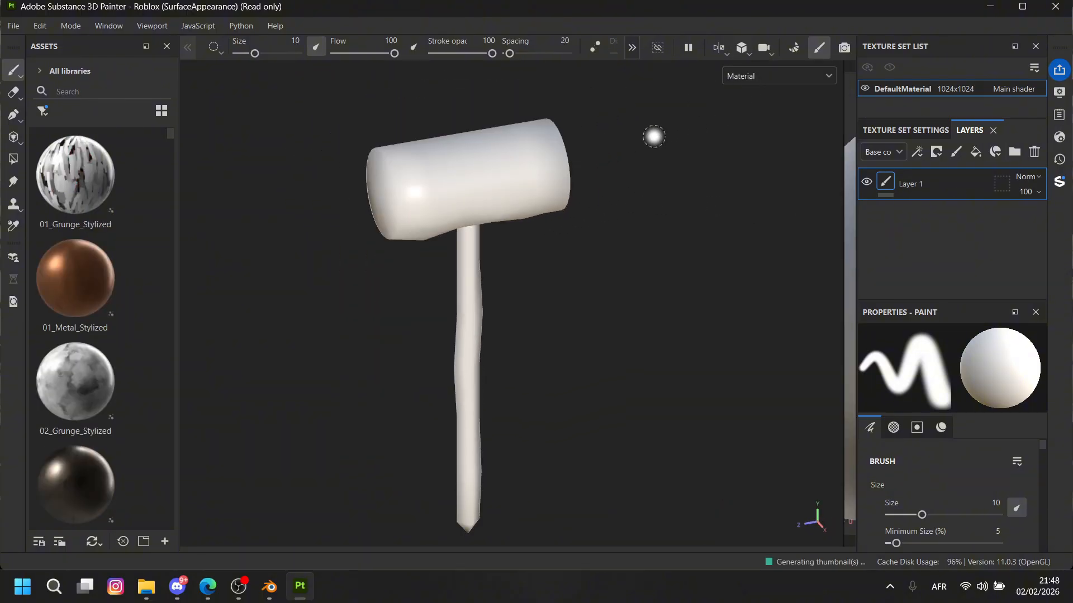
pyautogui.keyDown('alt'); pyautogui.moveTo(654, 137); pyautogui.dragTo(569, 171); pyautogui.keyUp('alt')
pyautogui.keyDown('alt'); pyautogui.moveTo(569, 171); pyautogui.dragTo(563, 126, button='middle'); pyautogui.keyUp('alt')
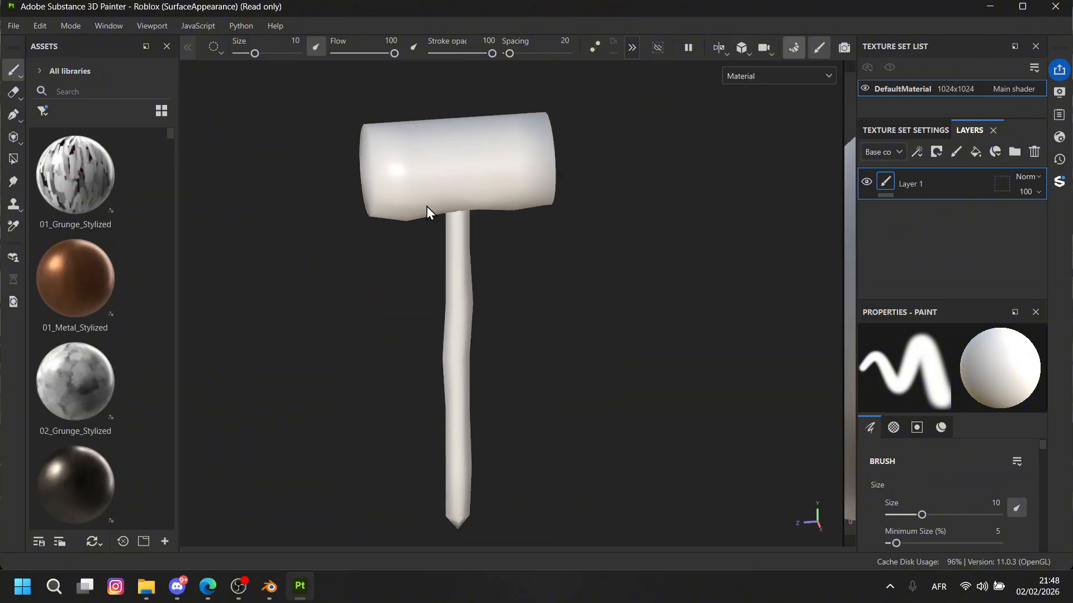
# Enter baking mode and load hammerHigh.fbx as the high definition mesh.
pyautogui.hotkey('ctrl', 'b')
pyautogui.click(492, 251)
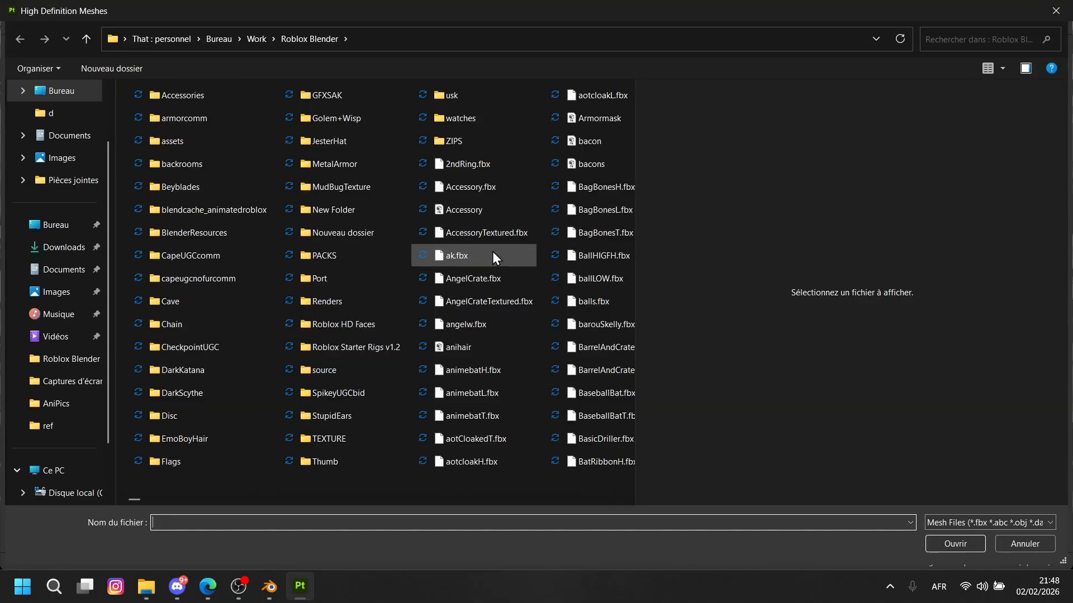
pyautogui.write('hammer')
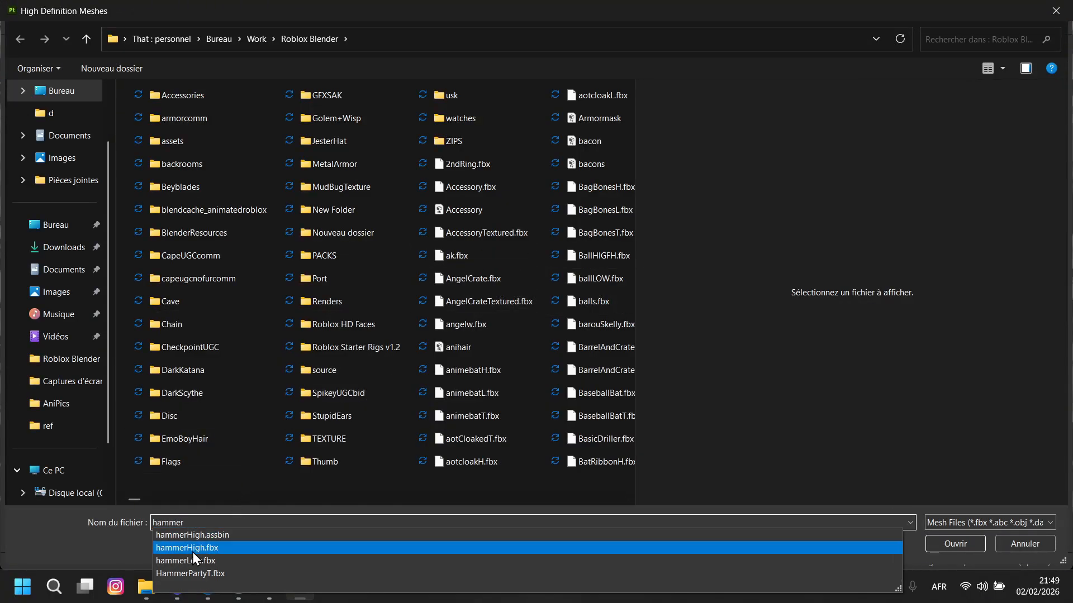
pyautogui.click(162, 549)
pyautogui.click(937, 545)
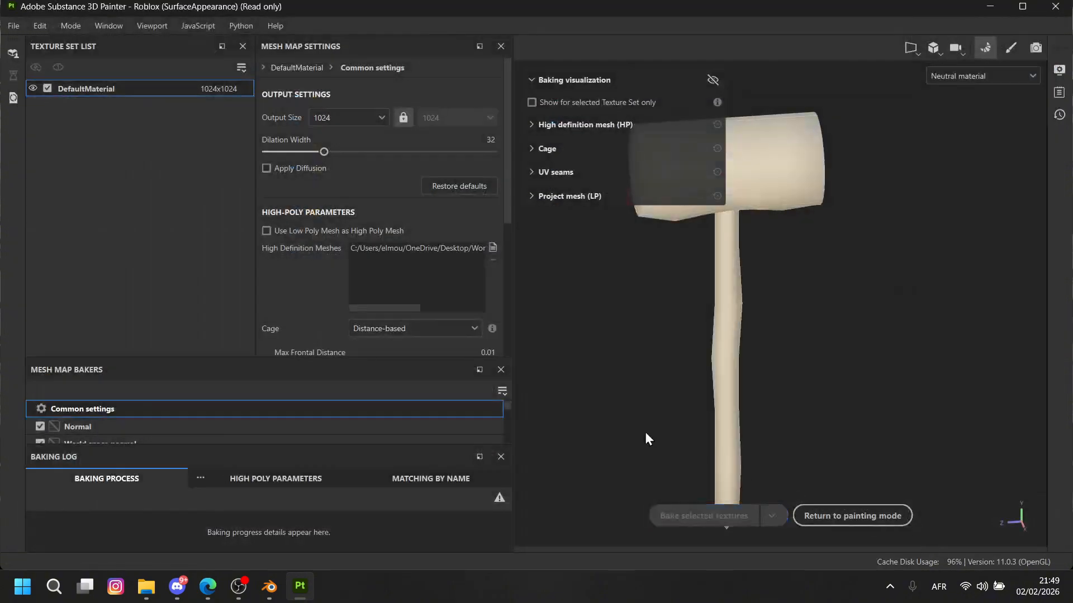
# Try increasing the distance-based cage's Max Frontal Distance so the cage encloses the high-poly hammer.
pyautogui.keyDown('alt'); pyautogui.moveTo(705, 283); pyautogui.dragTo(737, 296); pyautogui.keyUp('alt')
pyautogui.scroll(-2, 700, 303)
pyautogui.keyDown('alt'); pyautogui.moveTo(702, 309); pyautogui.dragTo(724, 313, button='middle'); pyautogui.keyUp('alt')
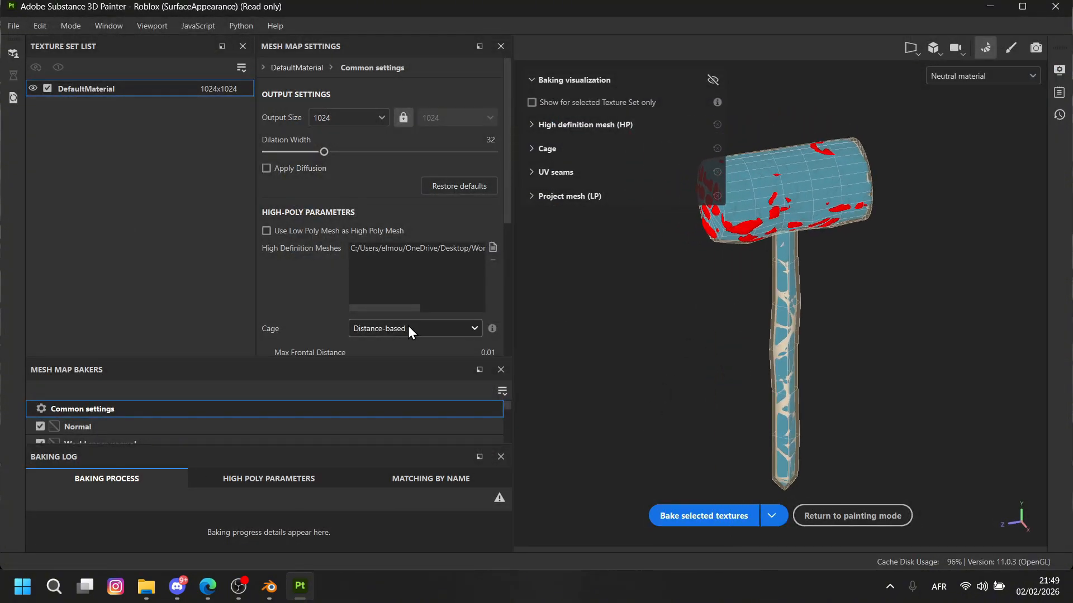
pyautogui.scroll(-1, 402, 325)
pyautogui.click(361, 286)
pyautogui.click(279, 293)
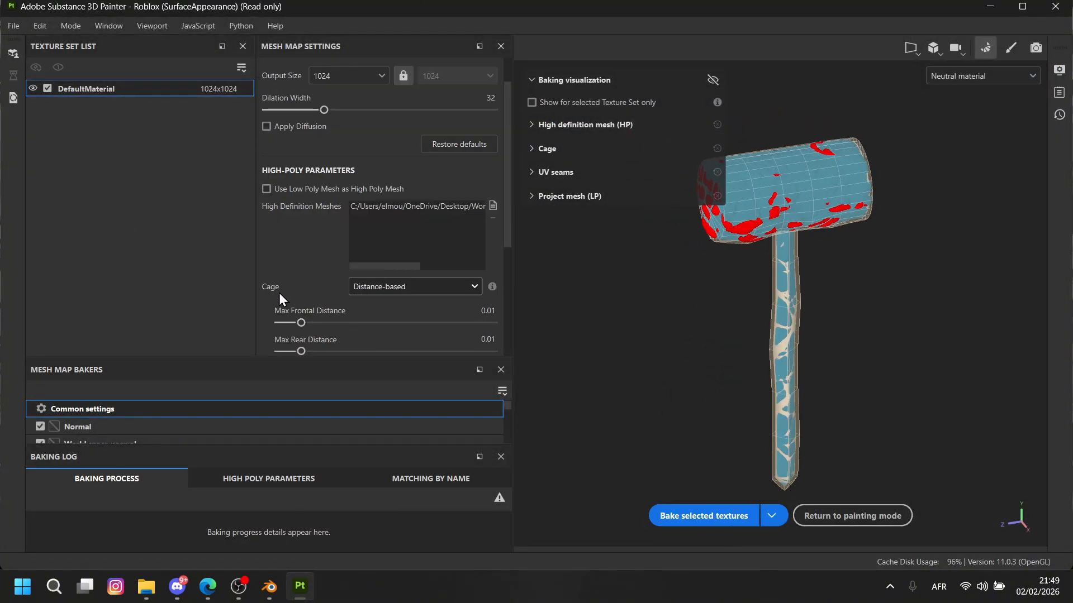
pyautogui.moveTo(300, 323); pyautogui.dragTo(312, 323)
pyautogui.keyDown('alt'); pyautogui.moveTo(655, 290); pyautogui.dragTo(742, 271); pyautogui.keyUp('alt')
# Set the baking cage mode to Automatic (experimental).
pyautogui.click(412, 286)
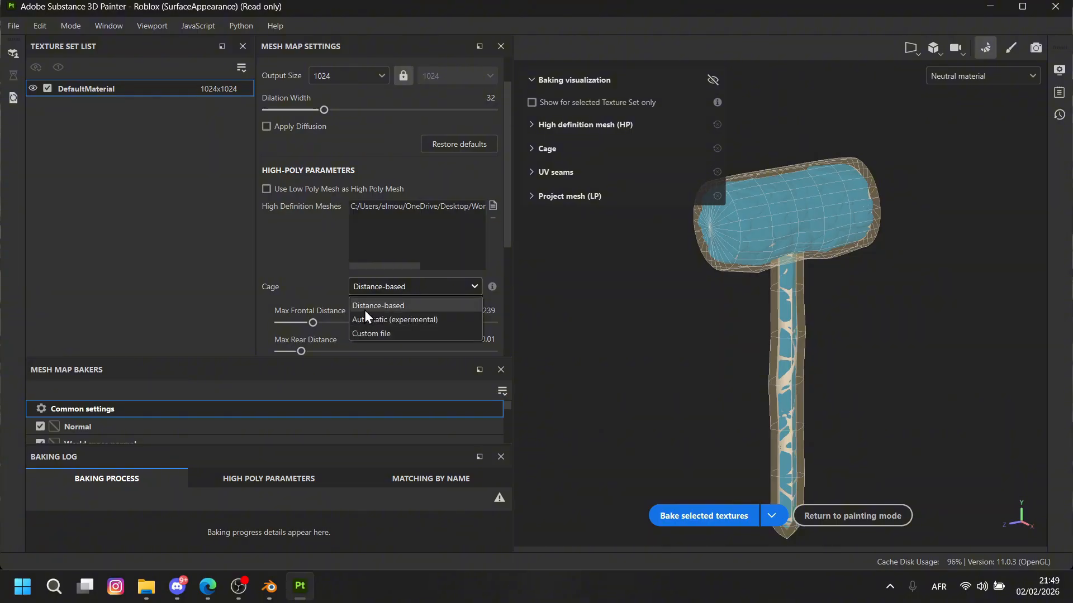
pyautogui.click(364, 310)
pyautogui.click(380, 288)
pyautogui.click(371, 310)
pyautogui.click(380, 287)
pyautogui.click(377, 318)
# Set the high-poly bake's antialiasing to Supersampling 16x.
pyautogui.scroll(-3, 357, 283)
pyautogui.click(359, 319)
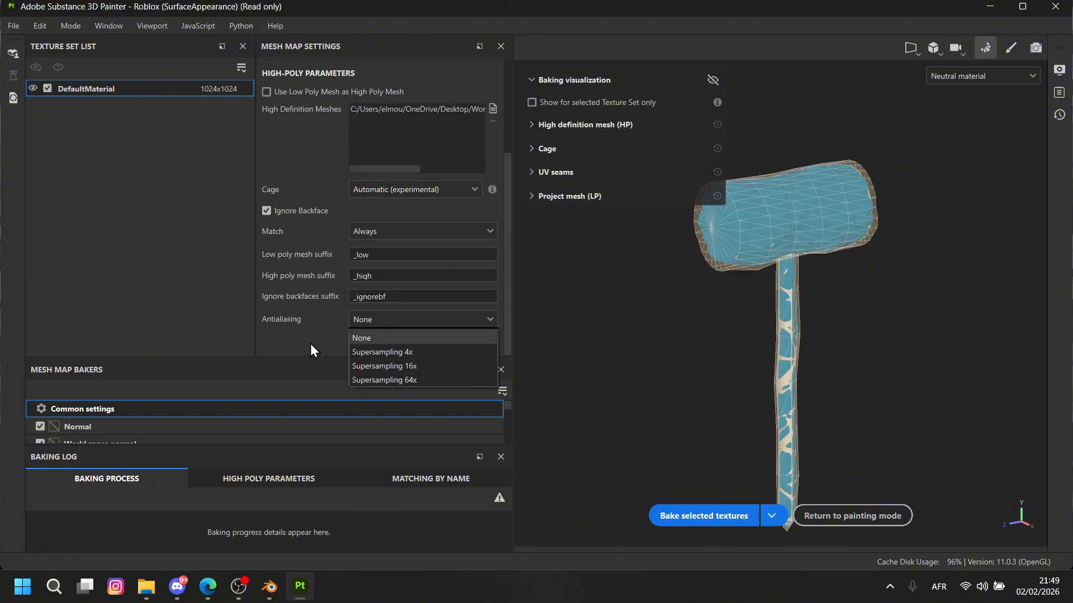
pyautogui.click(360, 364)
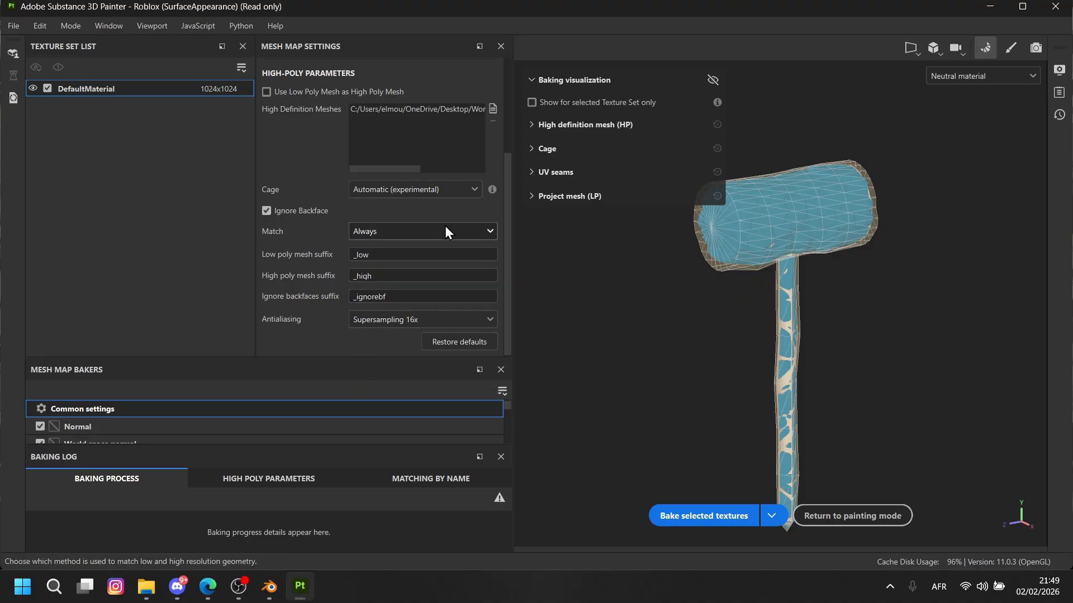
# Set the bake output size to 2048, bake the selected mesh maps, and return to painting mode.
pyautogui.scroll(3, 442, 226)
pyautogui.click(346, 106)
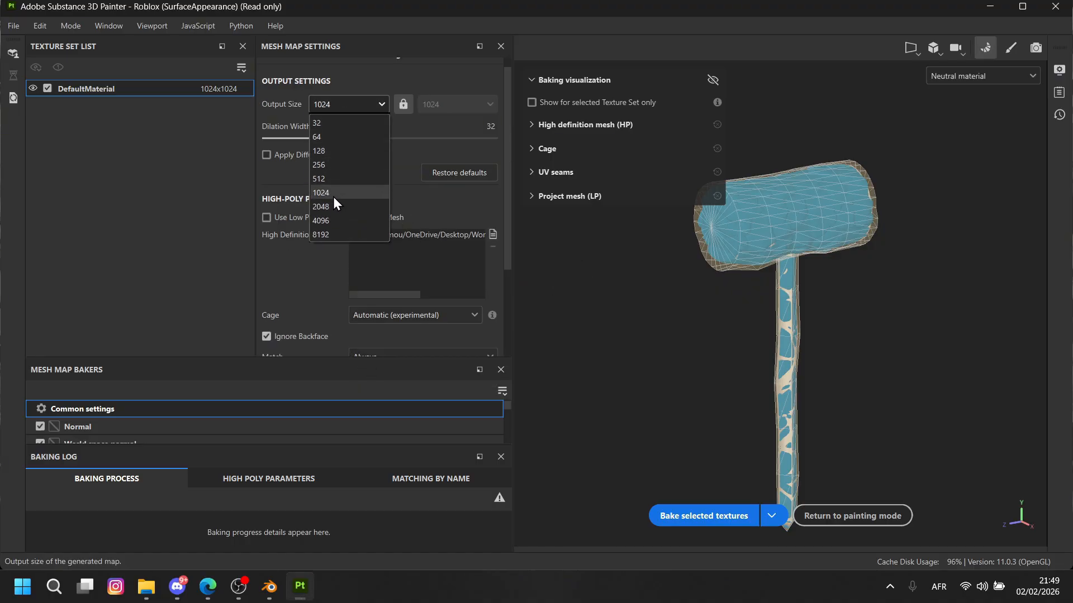
pyautogui.click(333, 206)
pyautogui.click(719, 513)
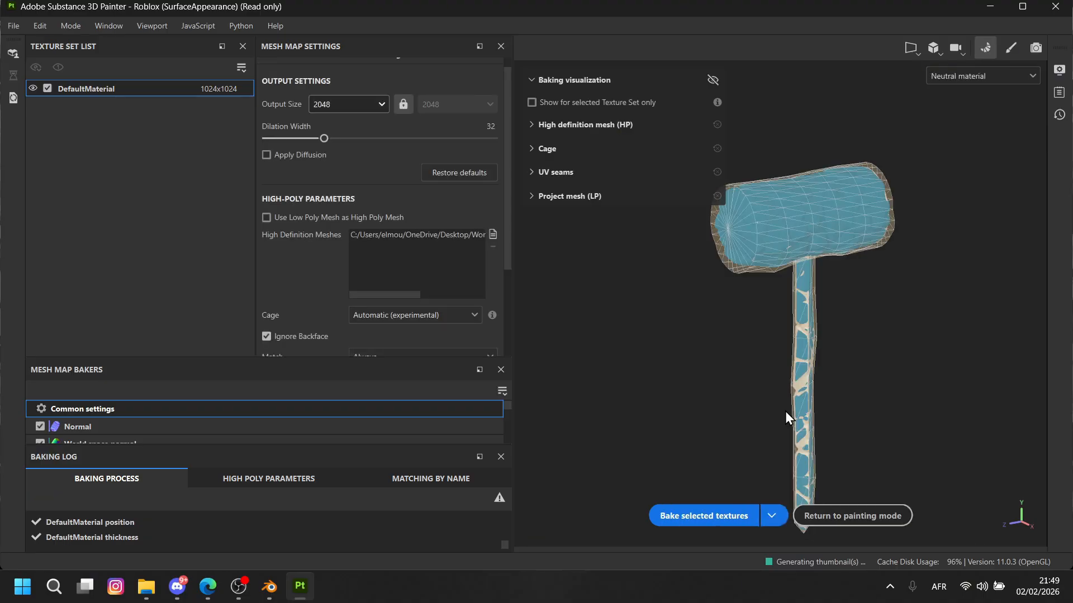
pyautogui.click(843, 514)
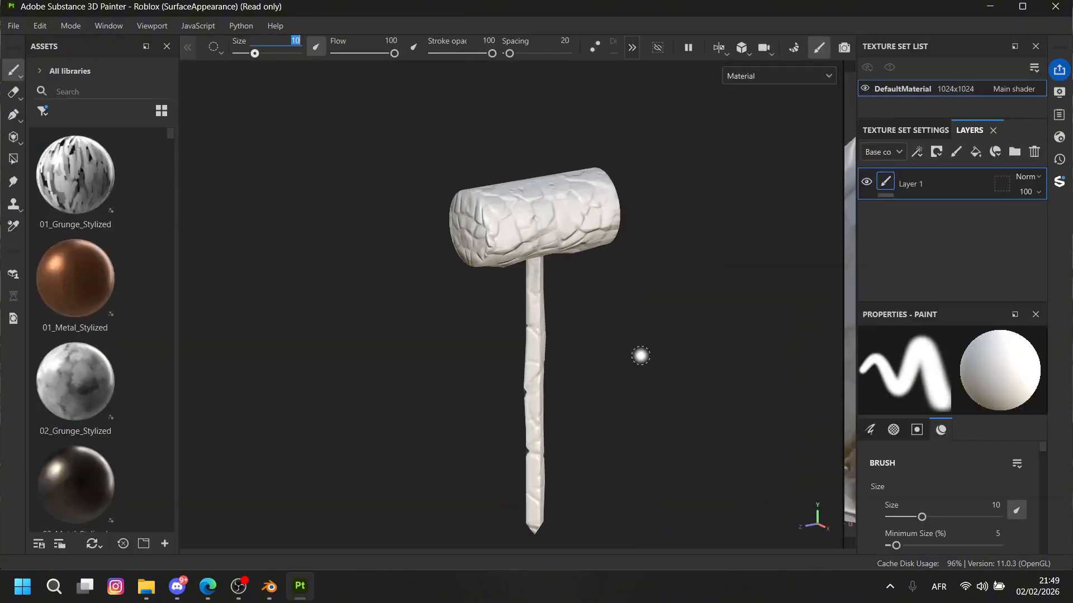
# Inspect the baked hammer from several sides and switch the viewport display to the Base color channel.
pyautogui.moveTo(560, 290)
pyautogui.keyDown('alt'); pyautogui.mouseDown()
pyautogui.moveTo(347, 266)
pyautogui.moveTo(410, 166)
pyautogui.moveTo(630, 269)
pyautogui.moveTo(530, 279)
pyautogui.moveTo(450, 251)
pyautogui.moveTo(473, 249)
pyautogui.mouseUp(); pyautogui.keyUp('alt')
pyautogui.moveTo(586, 221)
pyautogui.keyDown('alt'); pyautogui.mouseDown(button='middle')
pyautogui.moveTo(558, 181)
pyautogui.moveTo(562, 167)
pyautogui.mouseUp(button='middle'); pyautogui.keyUp('alt')
pyautogui.keyDown('alt'); pyautogui.moveTo(692, 136); pyautogui.dragTo(680, 165, button='middle'); pyautogui.keyUp('alt')
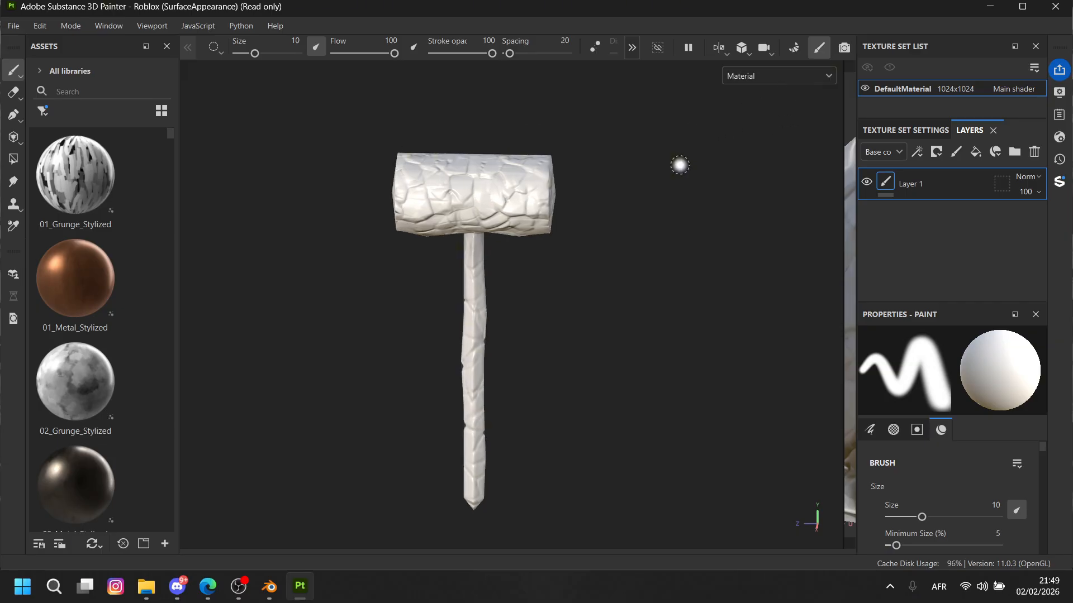
pyautogui.click(768, 78)
pyautogui.click(744, 137)
pyautogui.moveTo(622, 257)
pyautogui.keyDown('alt'); pyautogui.mouseDown()
pyautogui.moveTo(688, 221)
pyautogui.moveTo(625, 238)
pyautogui.mouseUp(); pyautogui.keyUp('alt')
pyautogui.keyDown('alt'); pyautogui.moveTo(527, 215); pyautogui.dragTo(379, 216); pyautogui.keyUp('alt')
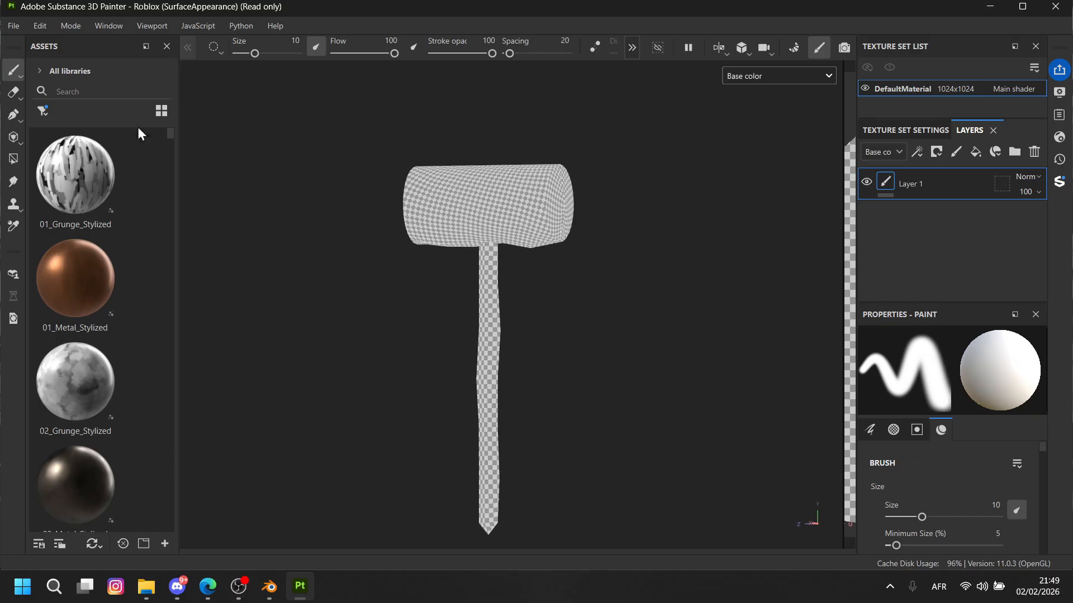
# Add a fill layer above Layer 1 and set its base color to a muted teal, 85A9AC.
pyautogui.click(973, 153)
pyautogui.scroll(-5, 940, 435)
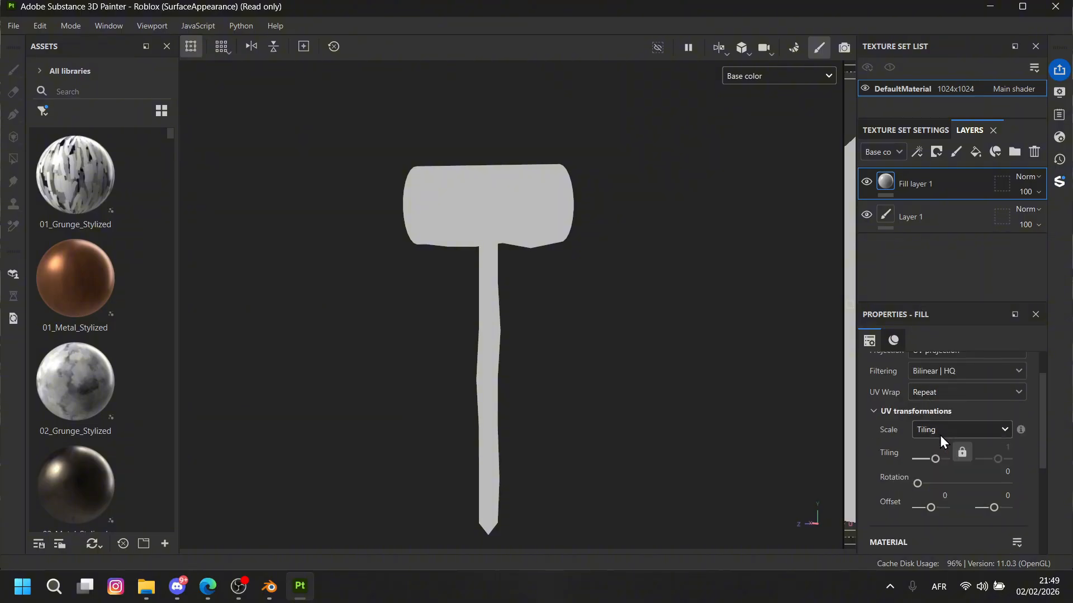
pyautogui.click(947, 517)
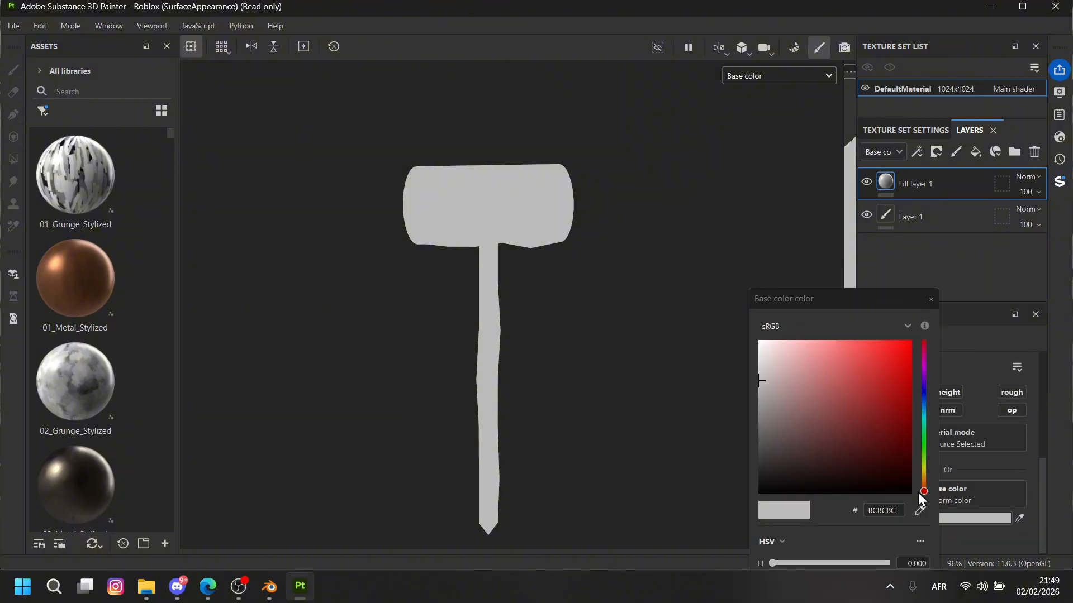
pyautogui.click(923, 415)
pyautogui.moveTo(782, 380); pyautogui.dragTo(793, 391)
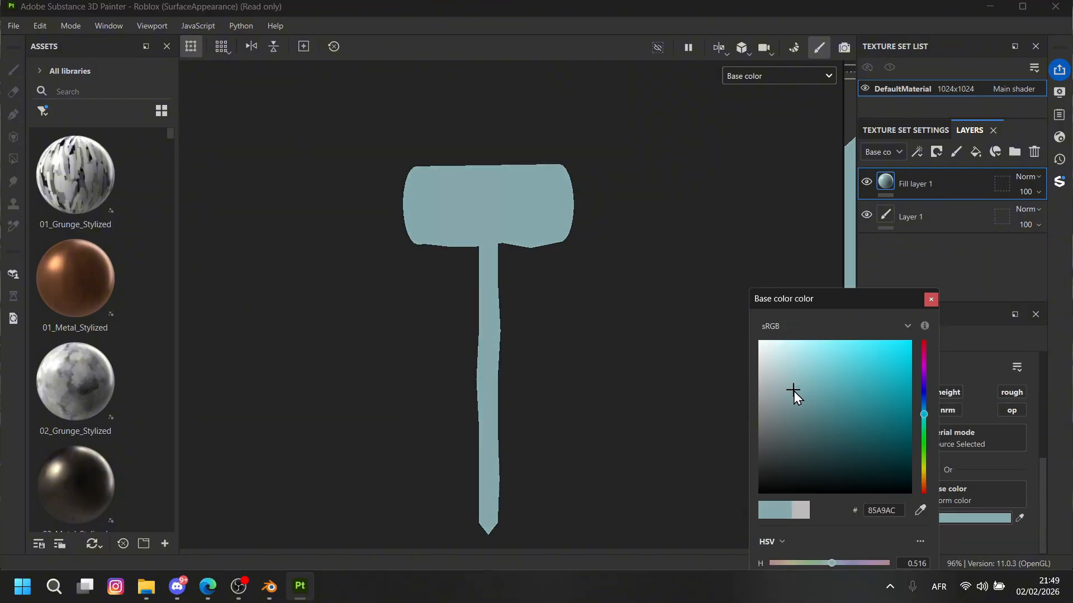
# Switch to the Edge browser and search the web for "ice art" in a new tab.
pyautogui.click(205, 588)
pyautogui.hotkey('ctrl', 't')
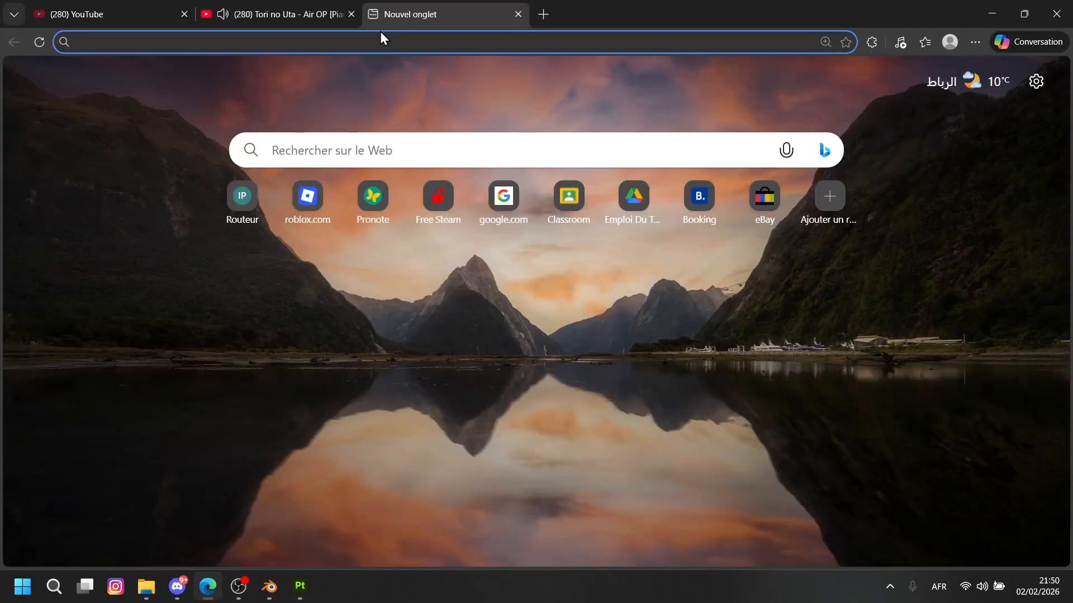
pyautogui.write('ice')
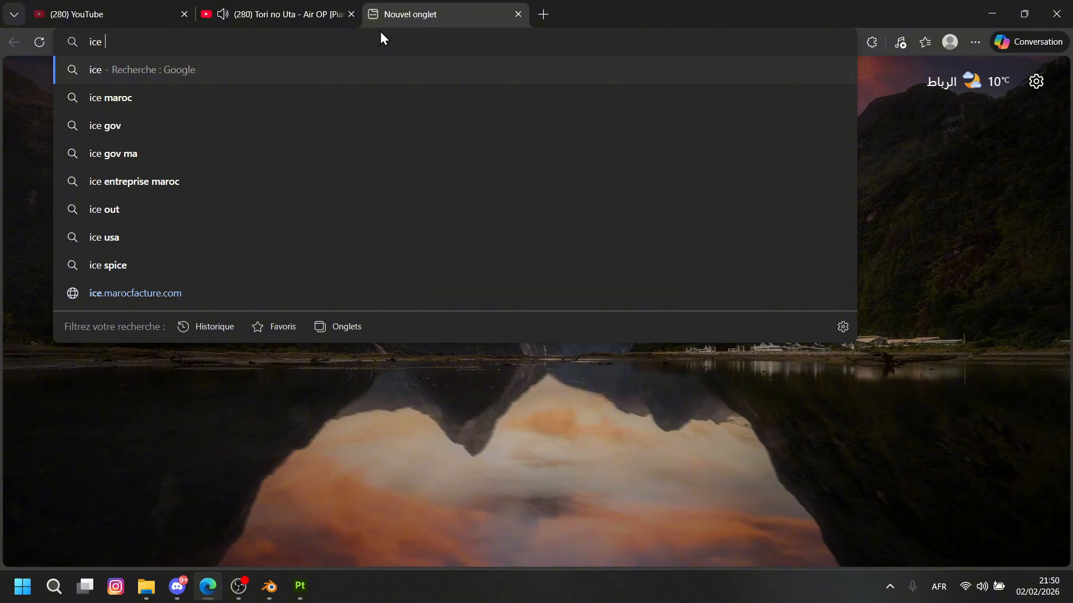
pyautogui.write(' art')
pyautogui.press('Return')
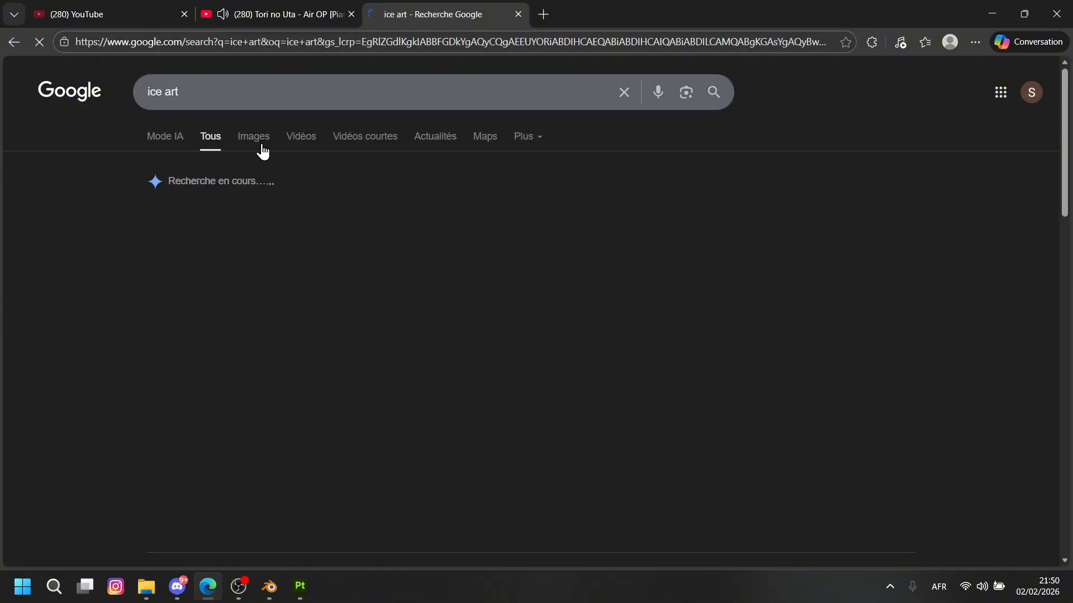
# Search for "ice texture" and refine it to an image search for "ice texture stylized".
pyautogui.doubleClick(256, 84)
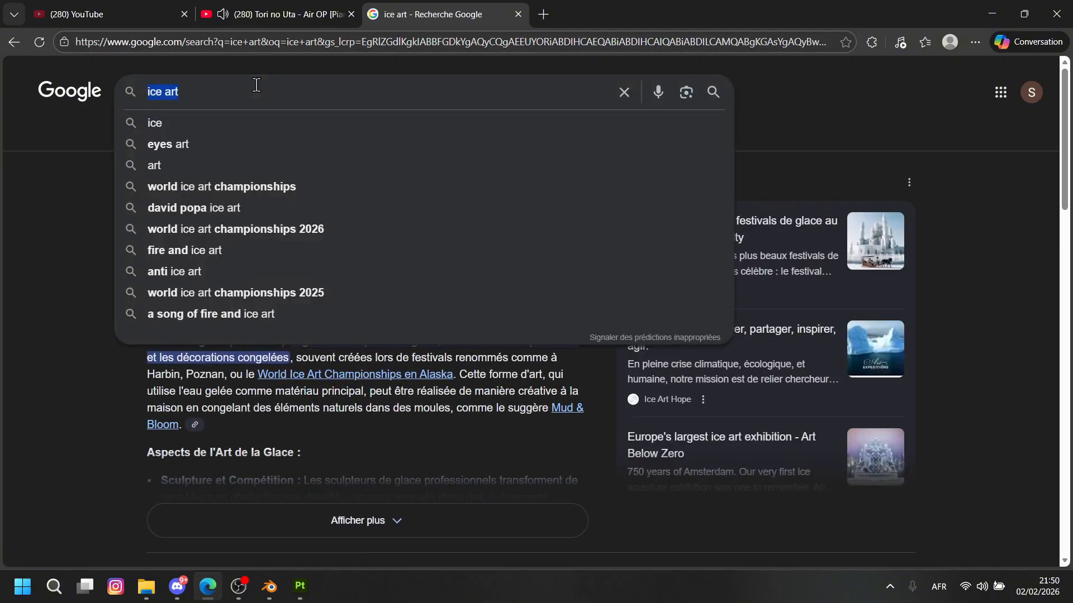
pyautogui.write('ice m')
pyautogui.press('BackSpace')
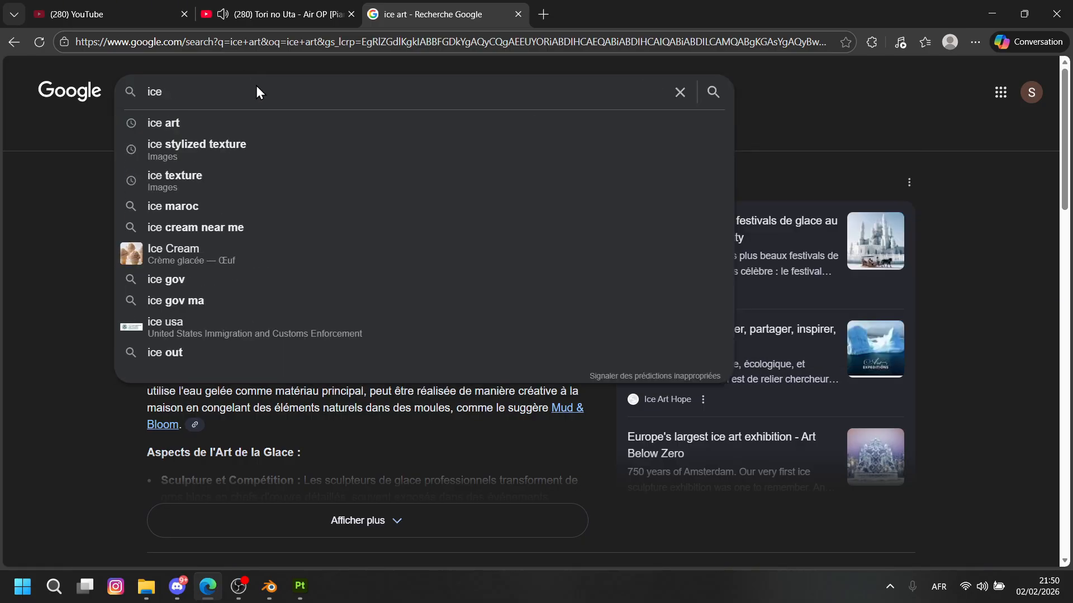
pyautogui.write('texture')
pyautogui.press('Return')
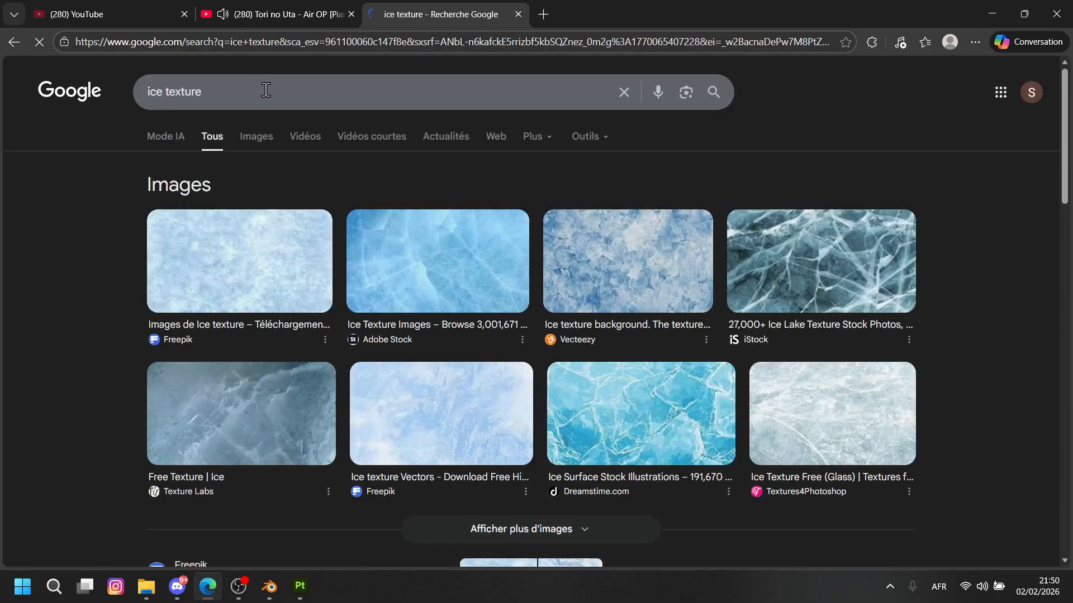
pyautogui.click(267, 88)
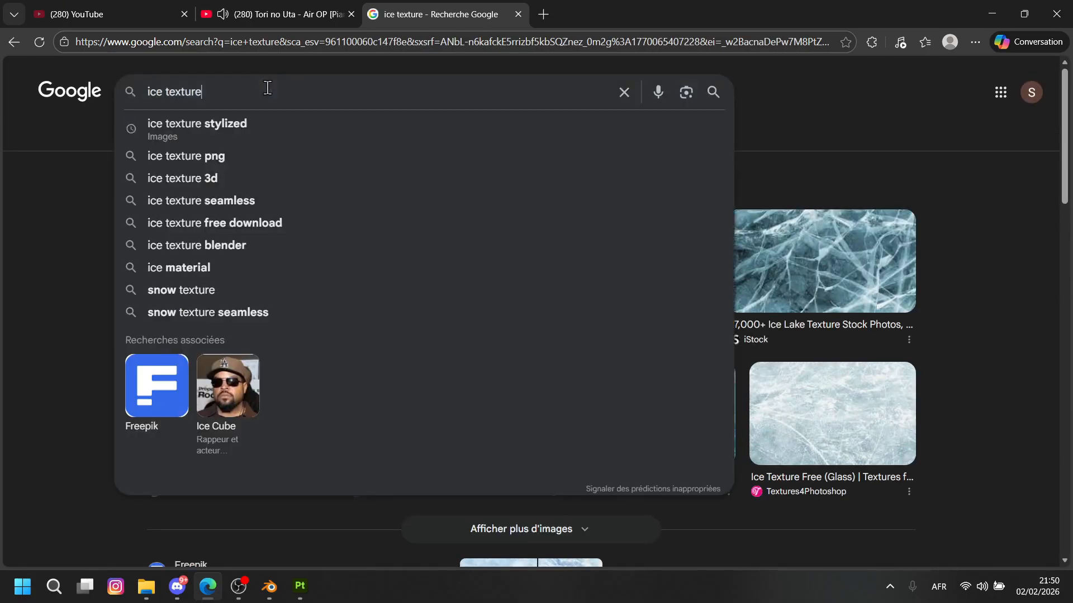
pyautogui.click(381, 139)
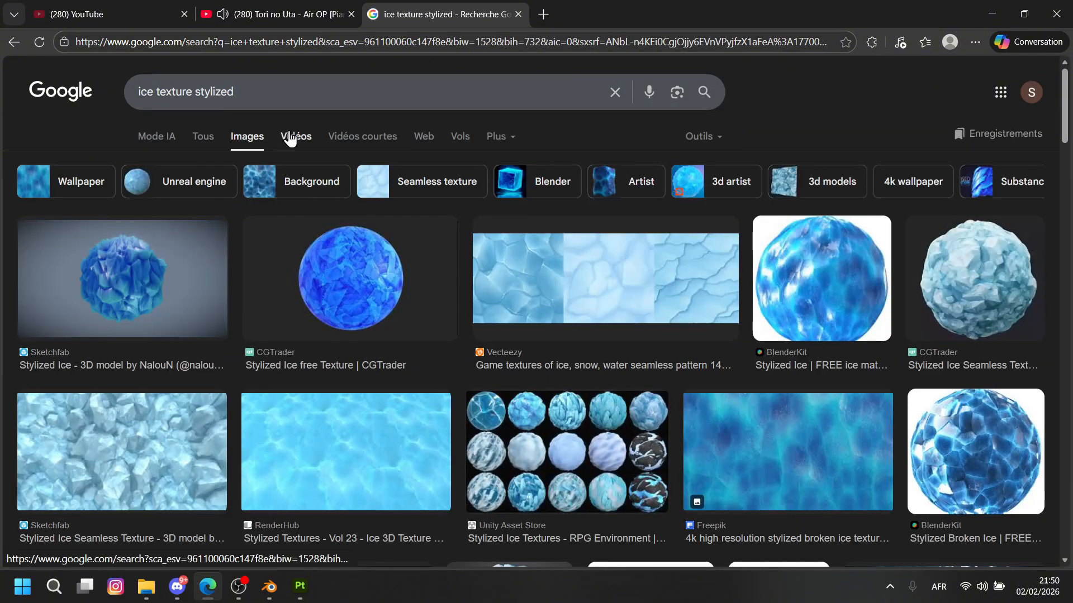
# Browse the stylized ice images and preview the Unity Asset Store "Ice Vol.147 - Stylized Textures" result.
pyautogui.scroll(-3, 462, 331)
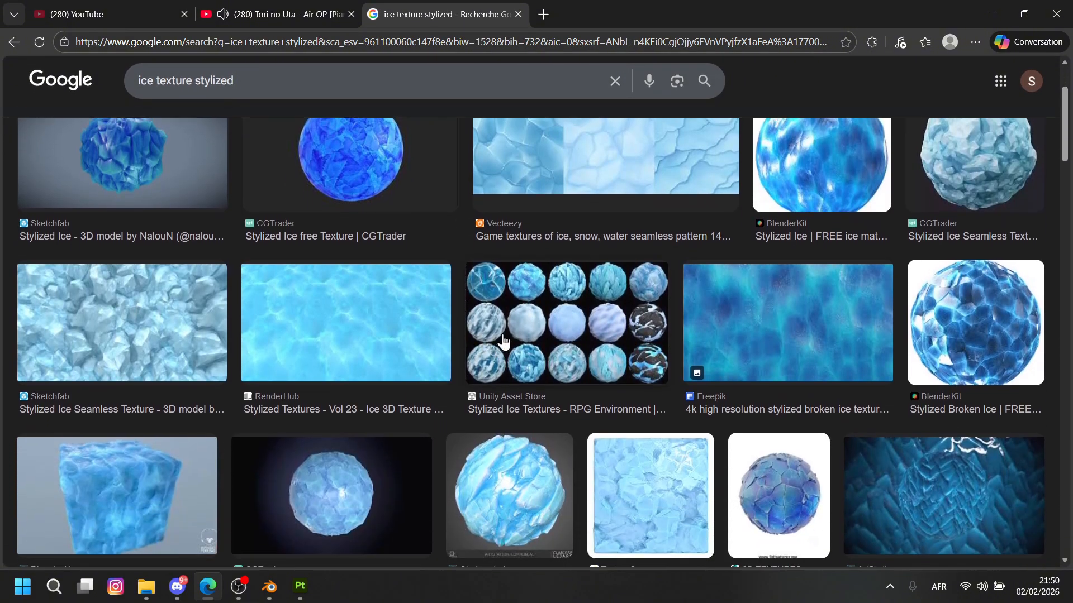
pyautogui.scroll(1, 516, 352)
pyautogui.scroll(-7, 517, 352)
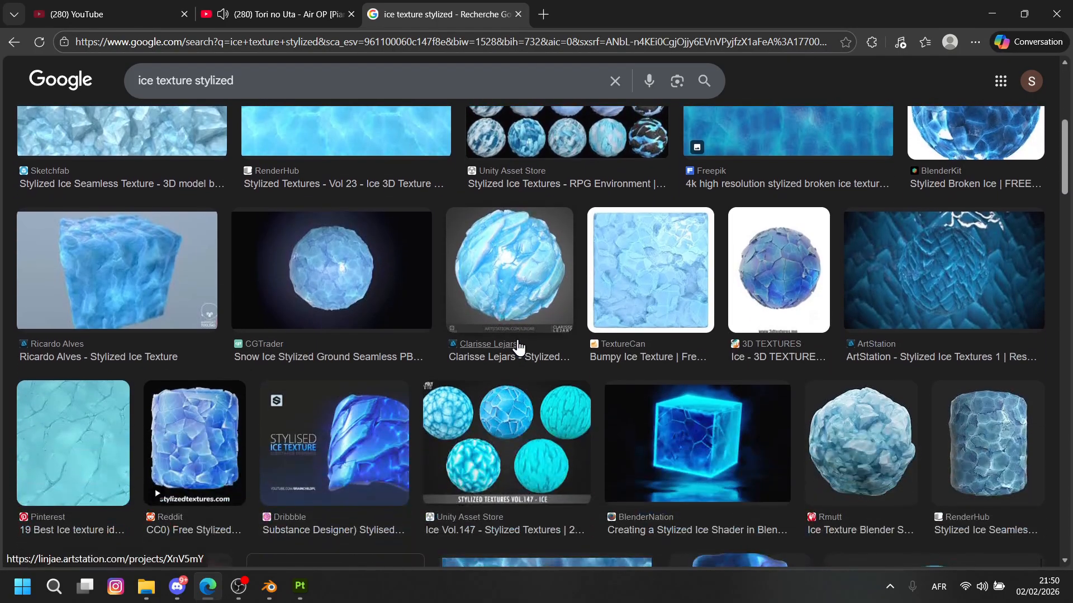
pyautogui.scroll(-1, 524, 340)
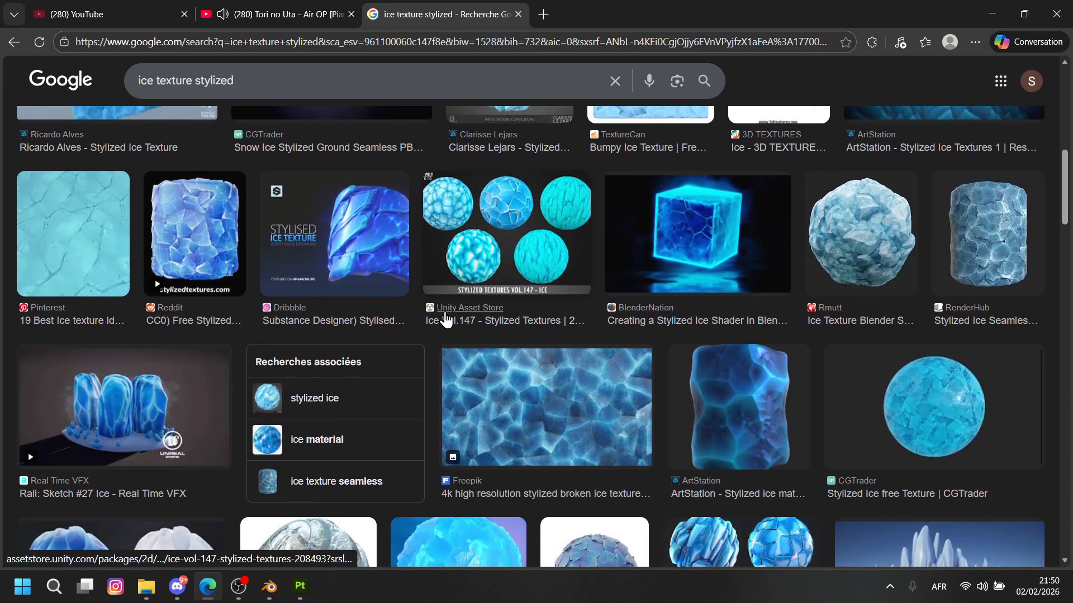
pyautogui.scroll(1, 464, 321)
pyautogui.click(469, 318)
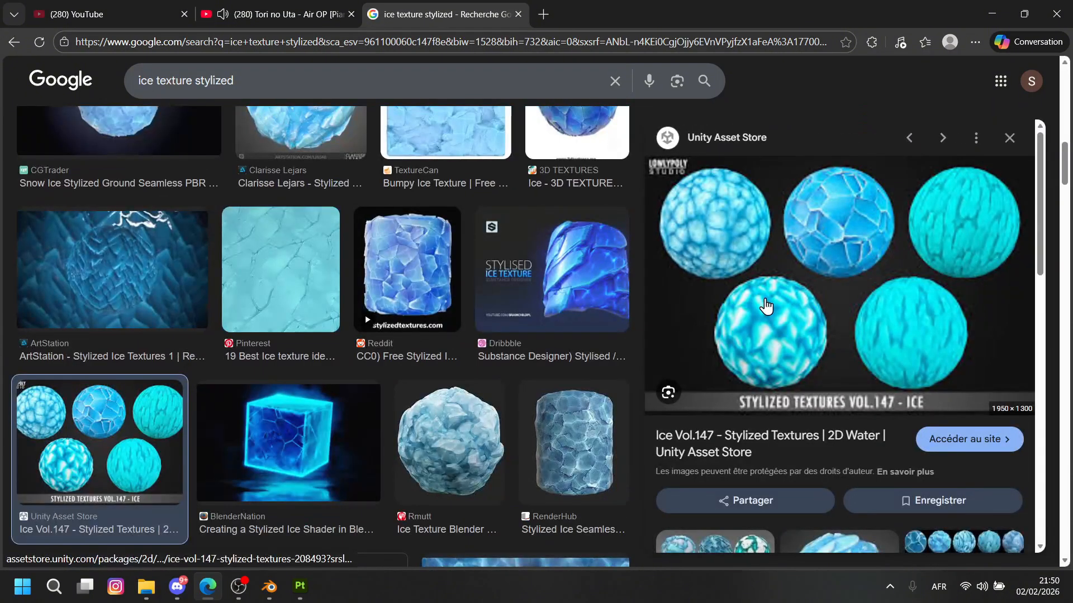
# Open PureRef, postpone its update, and add the previewed Unity Asset Store ice image to the board.
pyautogui.click(54, 586)
pyautogui.write('pure')
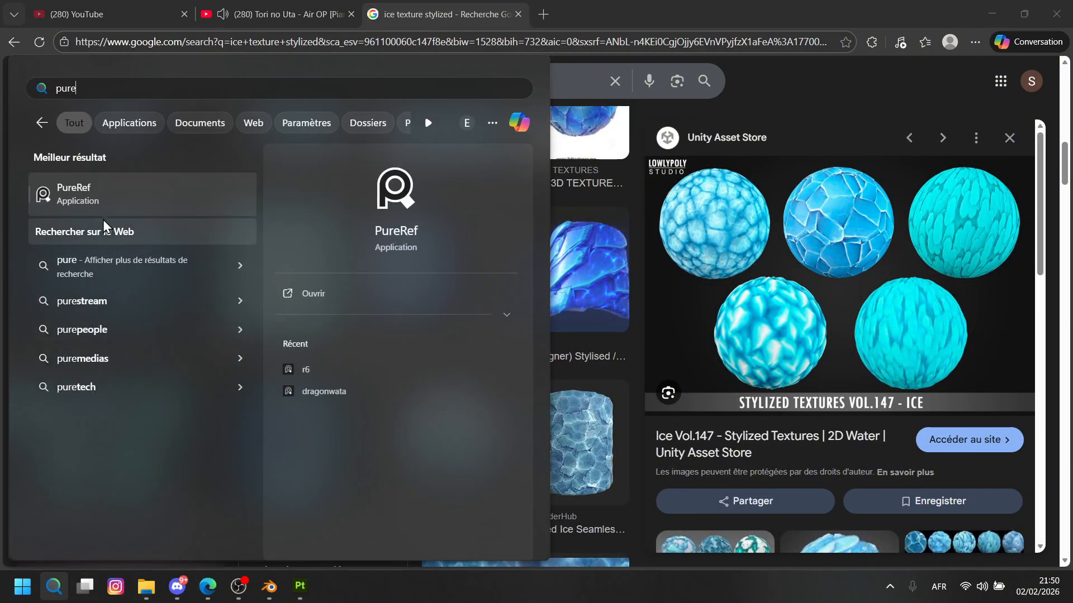
pyautogui.press('Return')
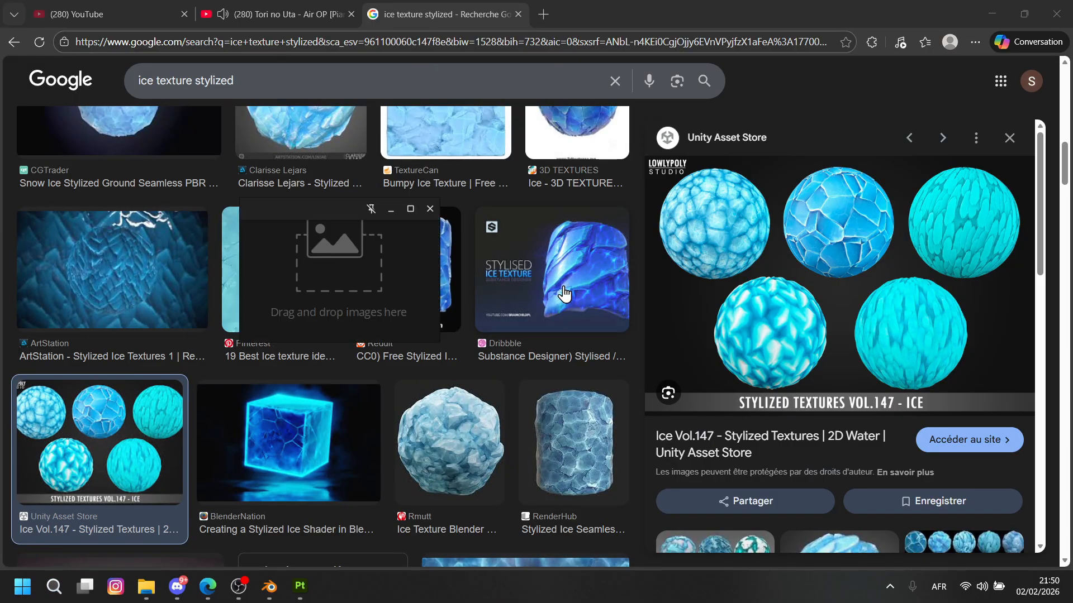
pyautogui.moveTo(726, 291); pyautogui.dragTo(396, 266)
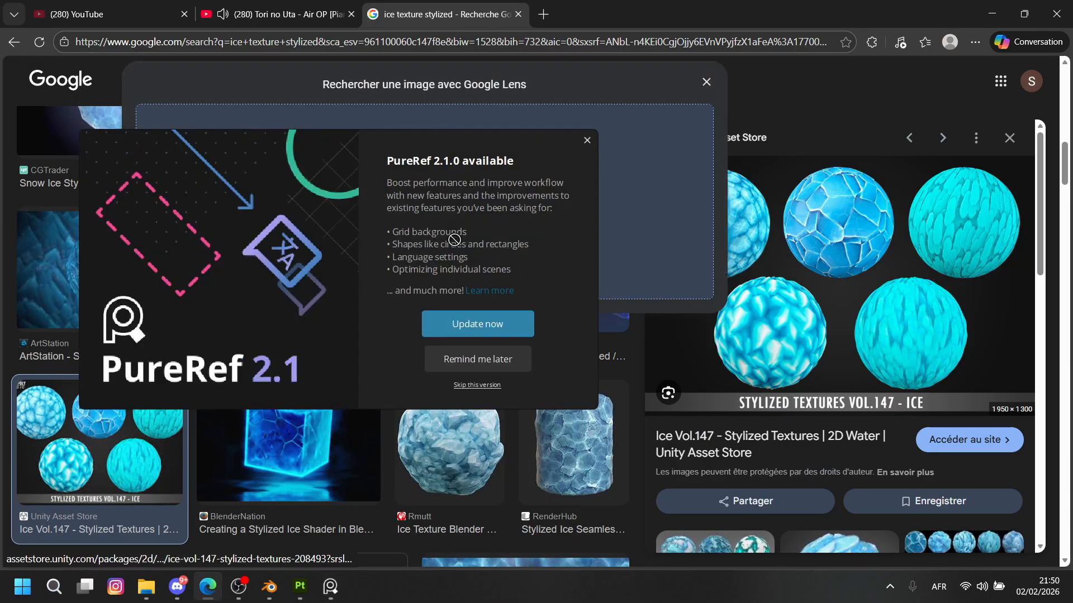
pyautogui.moveTo(454, 240); pyautogui.dragTo(469, 263)
pyautogui.click(497, 357)
pyautogui.moveTo(681, 318); pyautogui.dragTo(450, 307)
# Add the Real Time VFX blue and white ice rock image to the board and frame its blue rock.
pyautogui.scroll(-5, 399, 386)
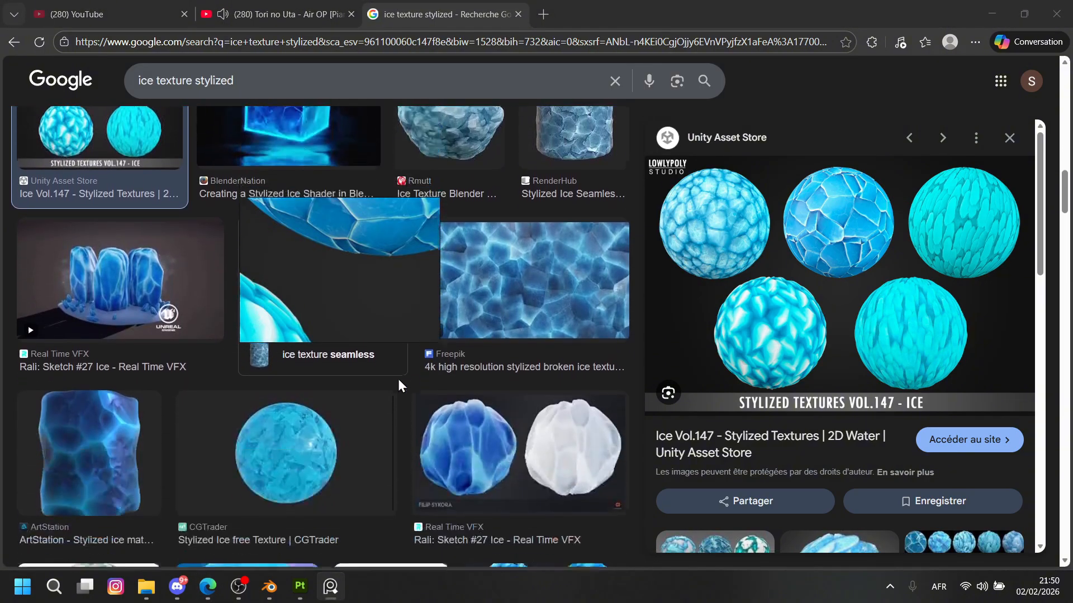
pyautogui.scroll(-1, 399, 385)
pyautogui.moveTo(528, 386); pyautogui.dragTo(385, 347)
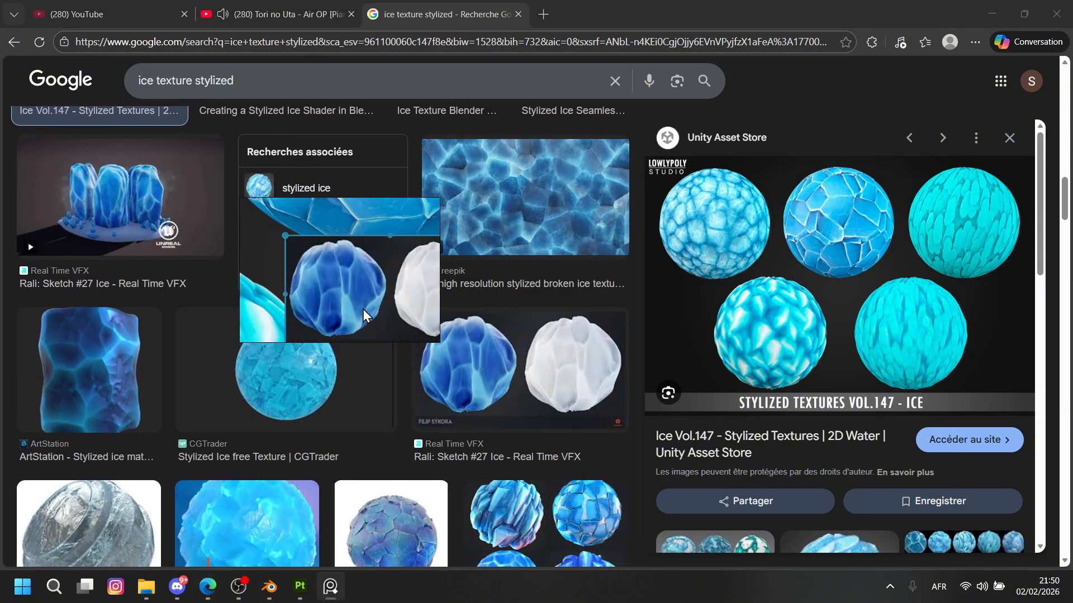
pyautogui.scroll(-4, 363, 316)
pyautogui.scroll(8, 372, 305)
pyautogui.moveTo(370, 303); pyautogui.dragTo(351, 267, button='middle')
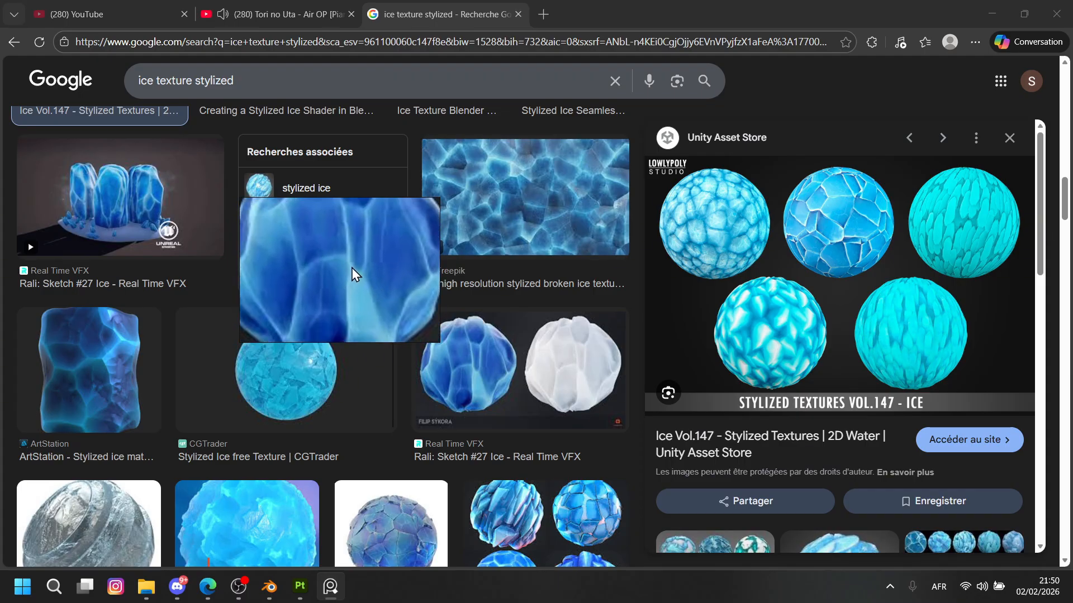
# Switch back to Substance 3D Painter, place the reference board beside the hammer, and close the color picker.
pyautogui.click(987, 19)
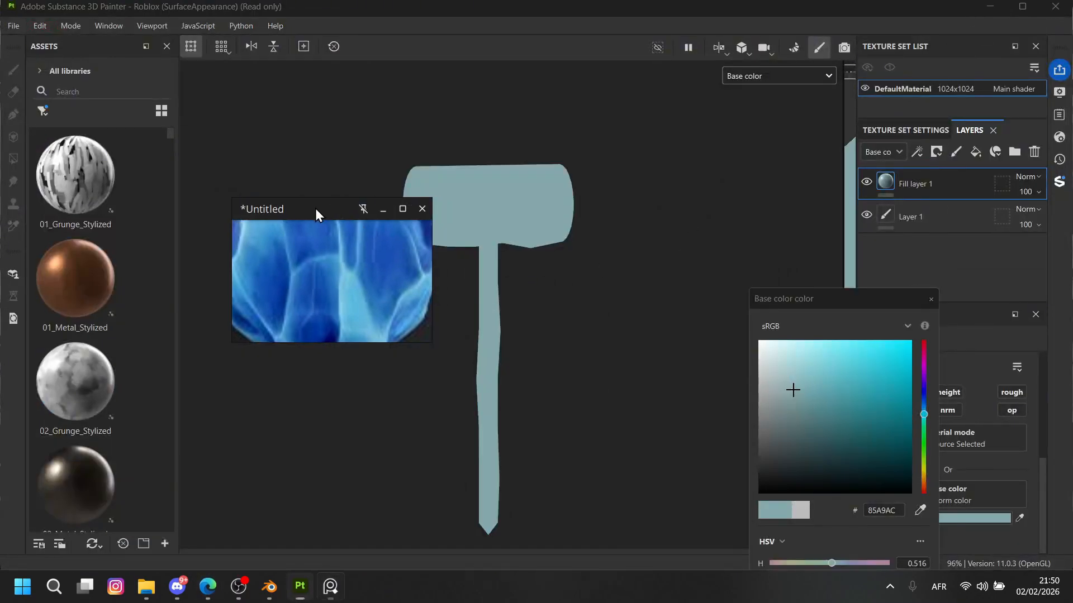
pyautogui.moveTo(315, 209); pyautogui.dragTo(269, 203)
pyautogui.click(928, 301)
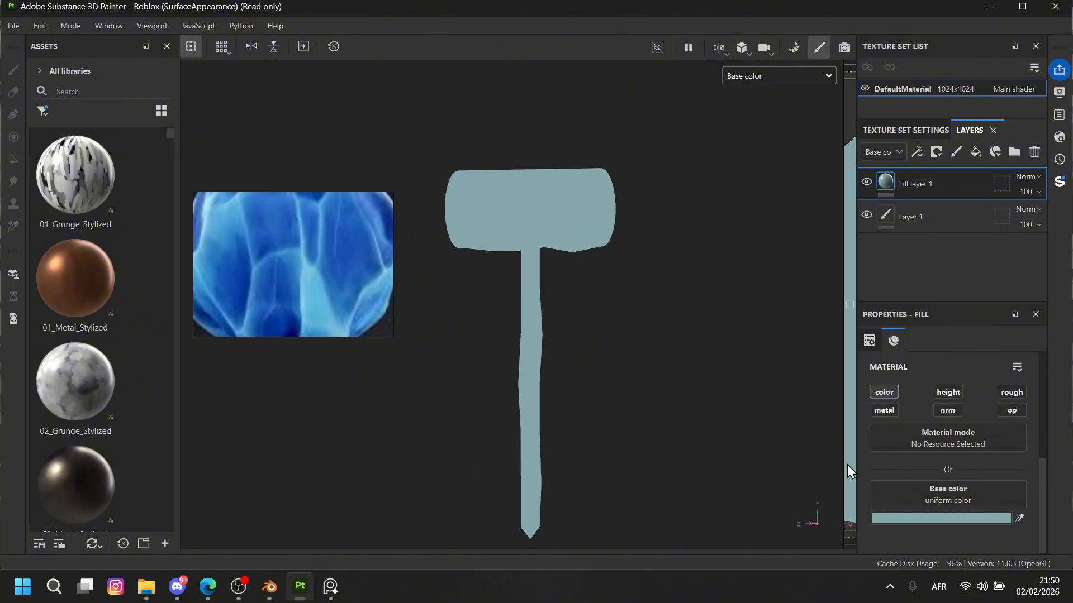
# Set the fill layer's base color to light blue 56A8DA by sampling the ice reference image.
pyautogui.click(880, 517)
pyautogui.moveTo(924, 414); pyautogui.dragTo(924, 409)
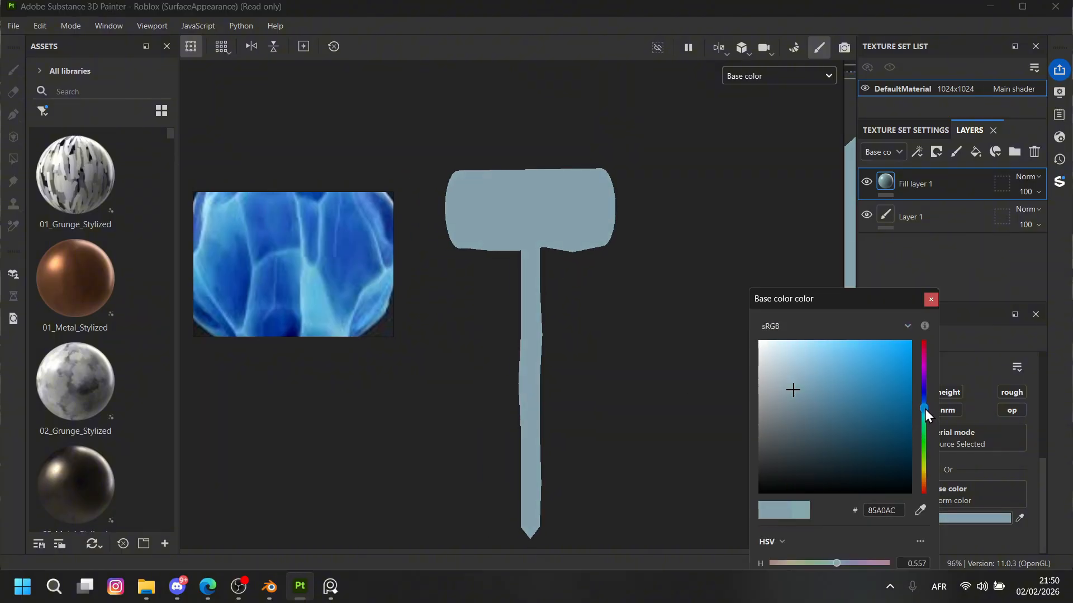
pyautogui.moveTo(847, 383); pyautogui.dragTo(850, 370)
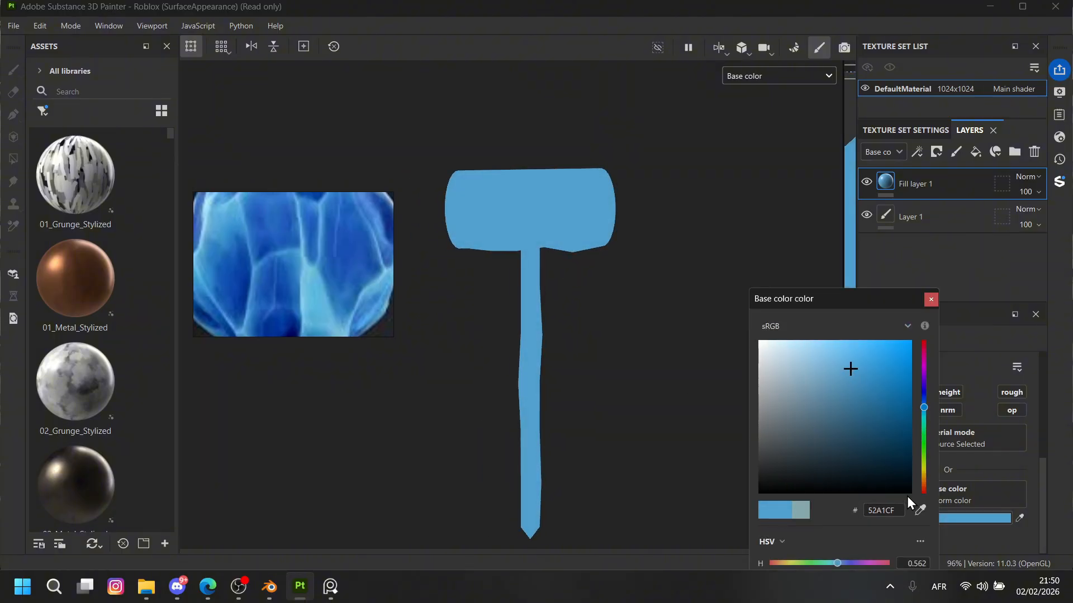
pyautogui.click(920, 510)
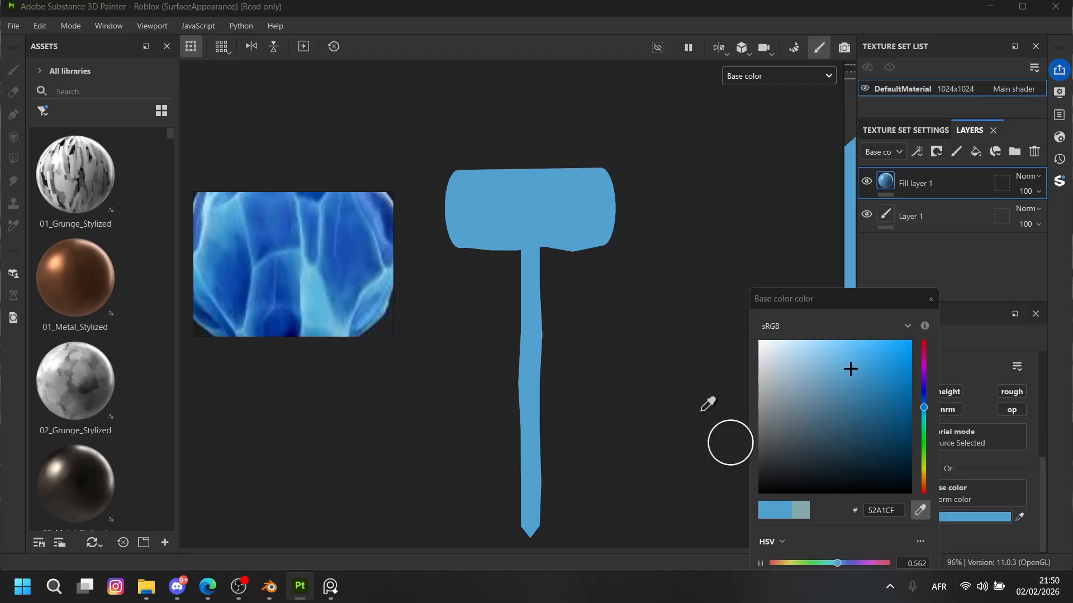
pyautogui.click(270, 237)
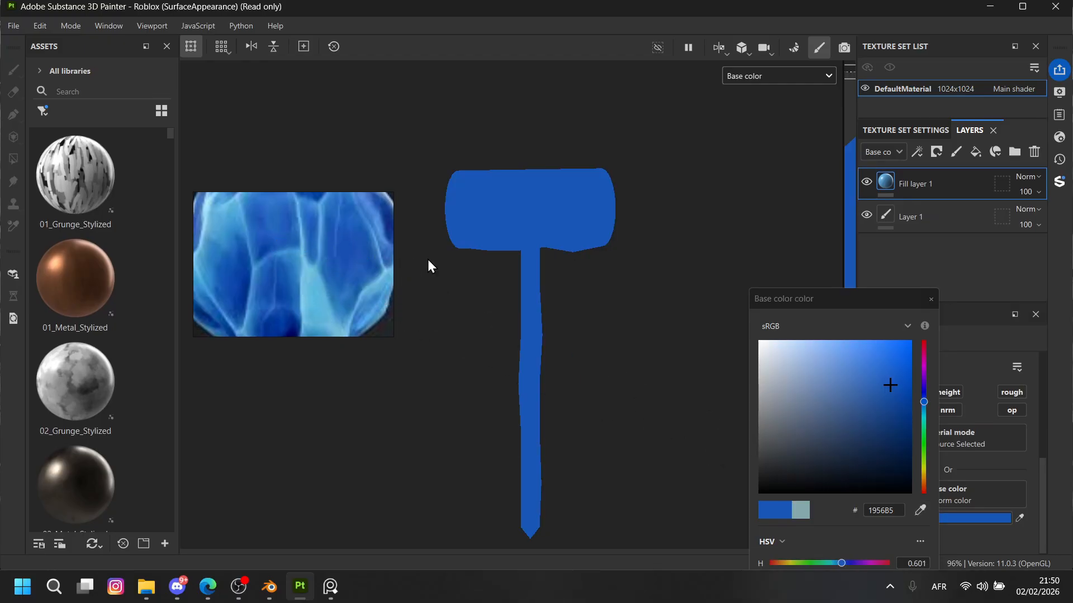
pyautogui.click(922, 509)
pyautogui.click(235, 213)
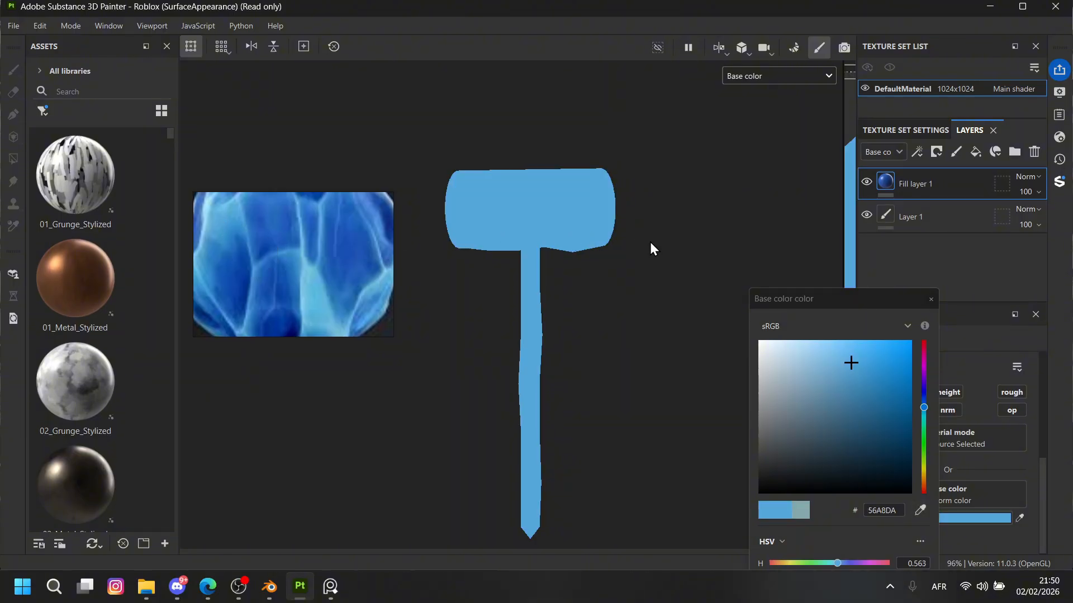
pyautogui.keyDown('alt'); pyautogui.moveTo(630, 258); pyautogui.dragTo(716, 288); pyautogui.keyUp('alt')
pyautogui.click(931, 302)
pyautogui.keyDown('alt'); pyautogui.moveTo(596, 232); pyautogui.dragTo(616, 220); pyautogui.keyUp('alt')
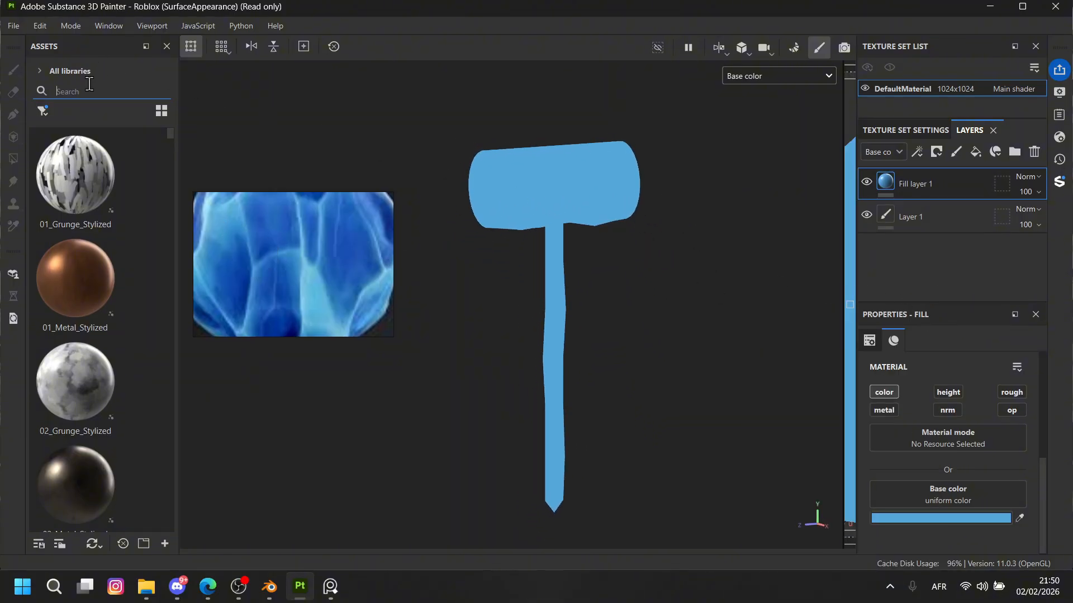
# Search the assets for "baked" without the Materials filter and apply Baked Lighting Stylized to the hammer.
pyautogui.click(89, 83)
pyautogui.write('baked')
pyautogui.click(43, 110)
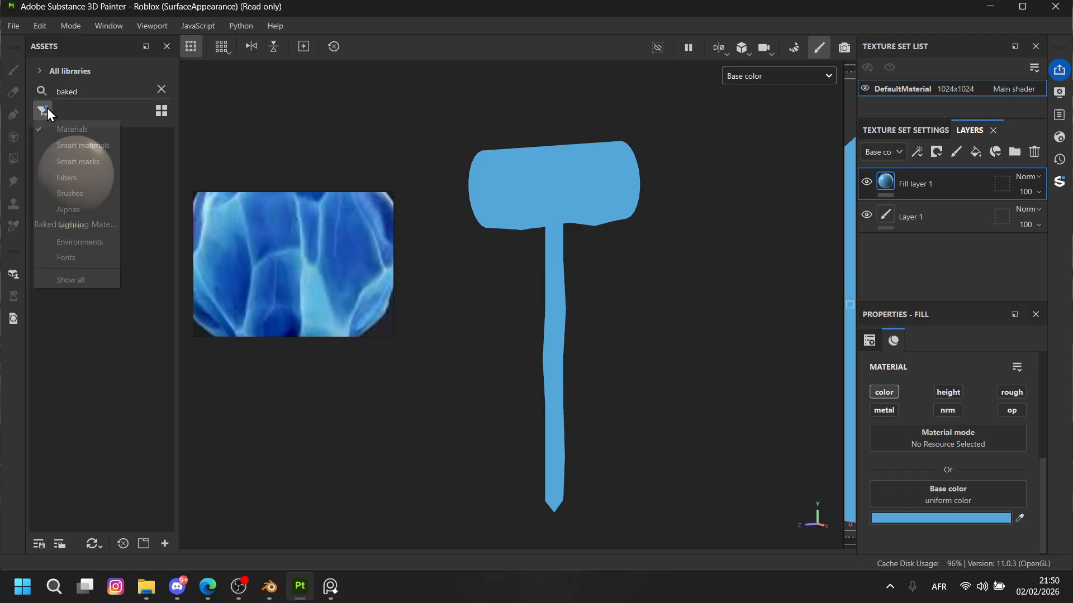
pyautogui.click(68, 129)
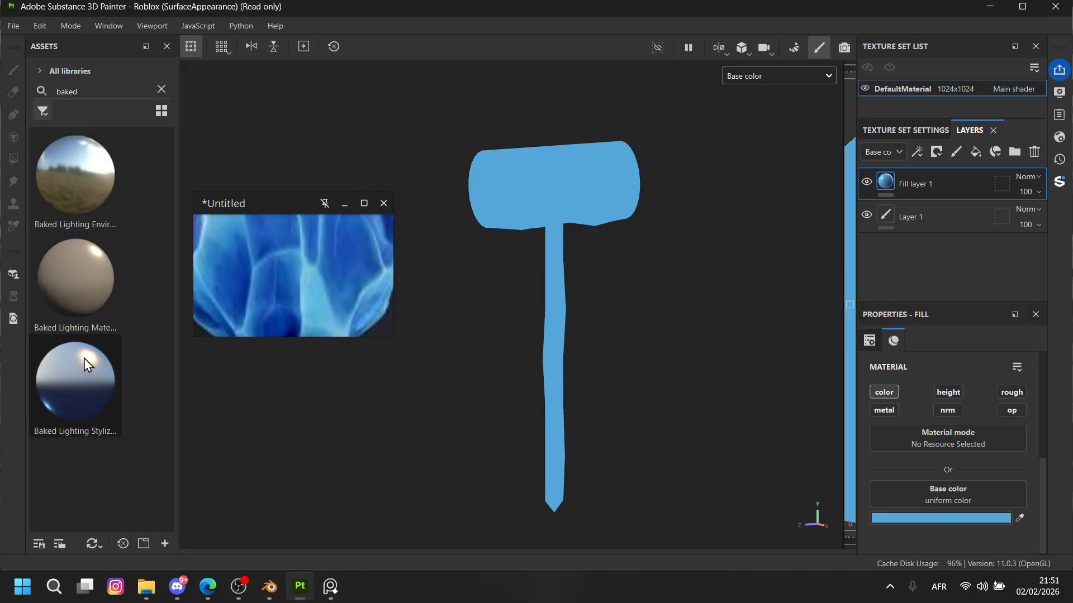
pyautogui.moveTo(83, 358); pyautogui.dragTo(535, 212)
pyautogui.moveTo(528, 257); pyautogui.dragTo(547, 293)
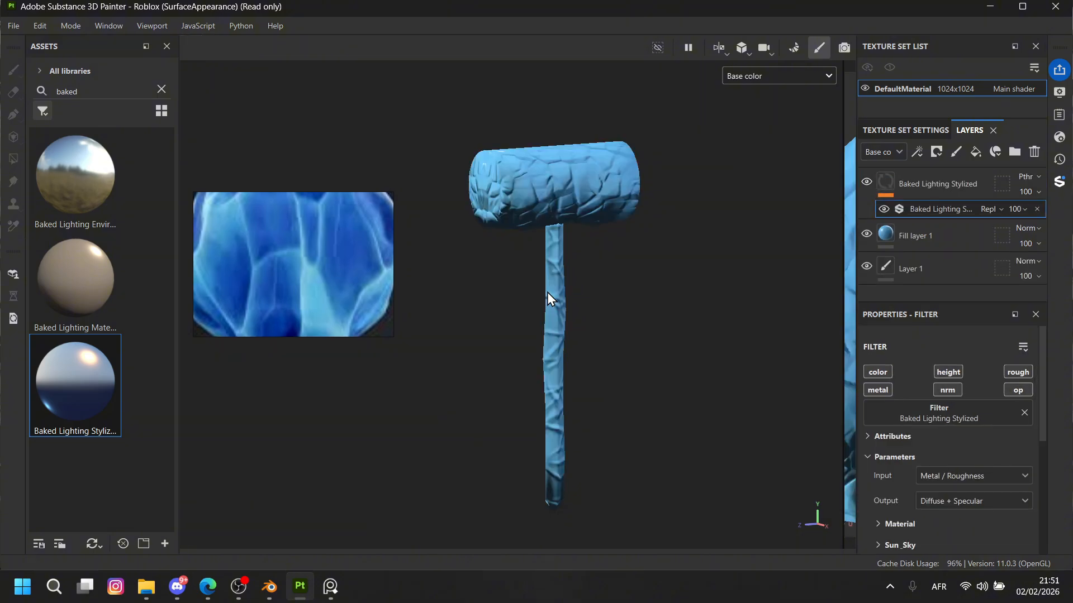
# Examine the baked lighting on the hammer and the filter's Material and Light 1 parameters.
pyautogui.keyDown('alt'); pyautogui.moveTo(536, 240); pyautogui.dragTo(532, 294, button='middle'); pyautogui.keyUp('alt')
pyautogui.scroll(3, 532, 279)
pyautogui.scroll(4, 525, 207)
pyautogui.scroll(-6, 617, 244)
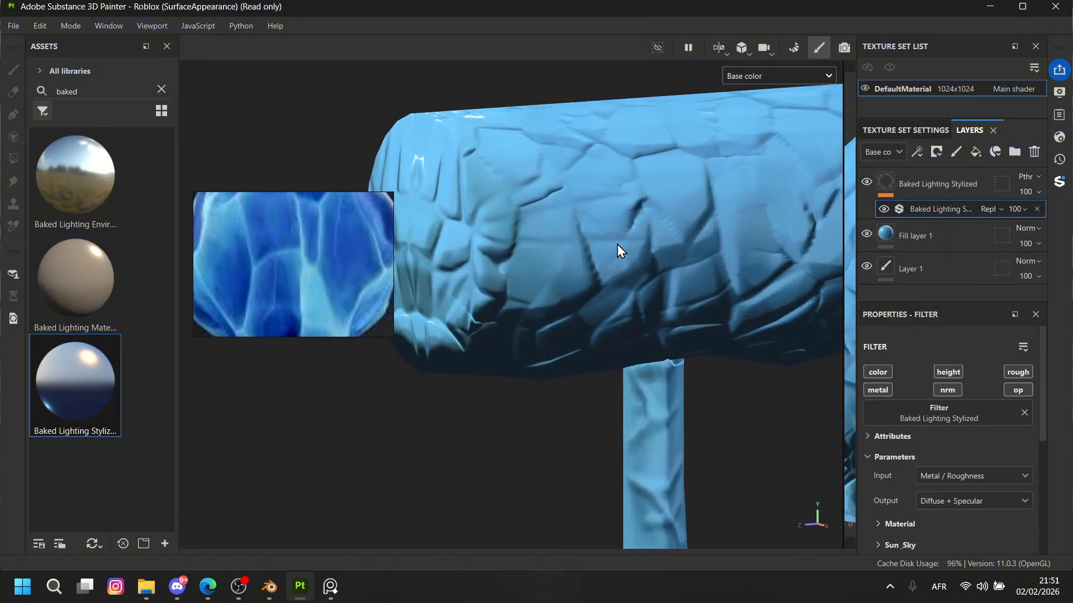
pyautogui.scroll(-3, 927, 471)
pyautogui.scroll(-2, 916, 441)
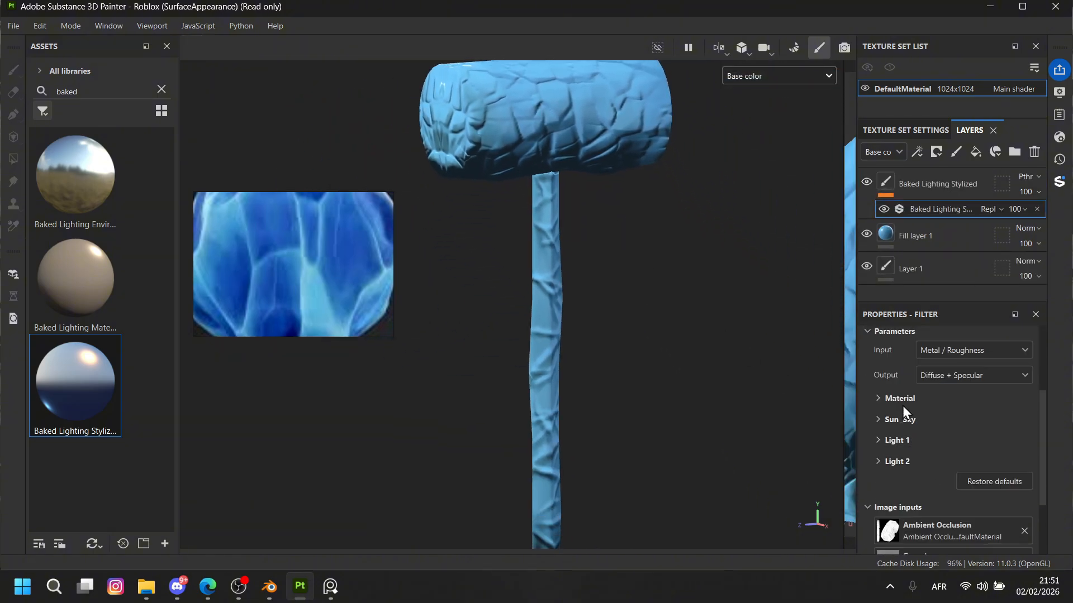
pyautogui.click(902, 401)
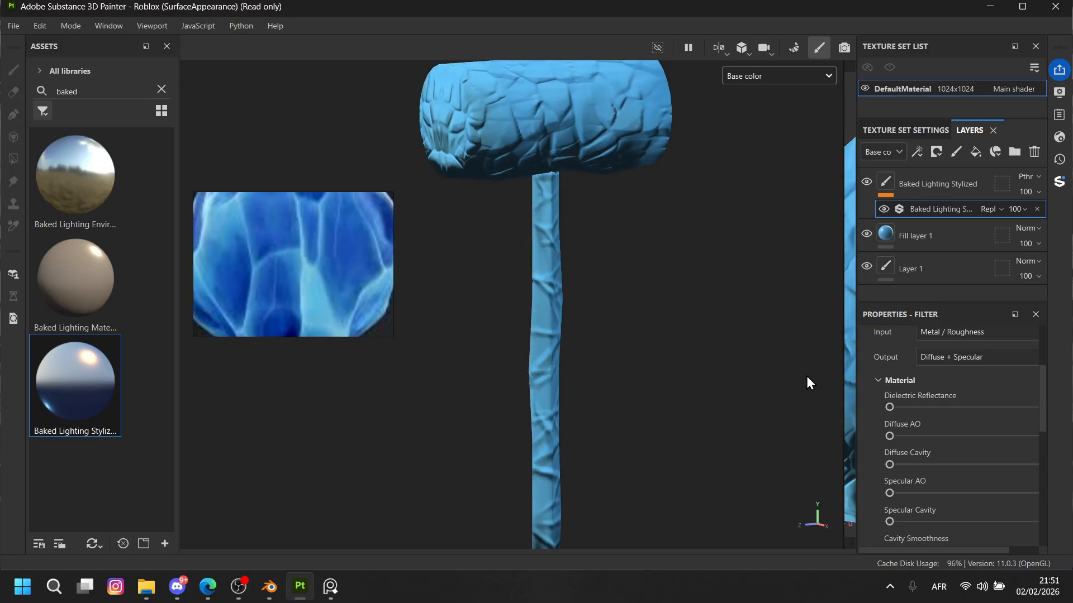
pyautogui.scroll(-3, 894, 400)
pyautogui.click(899, 425)
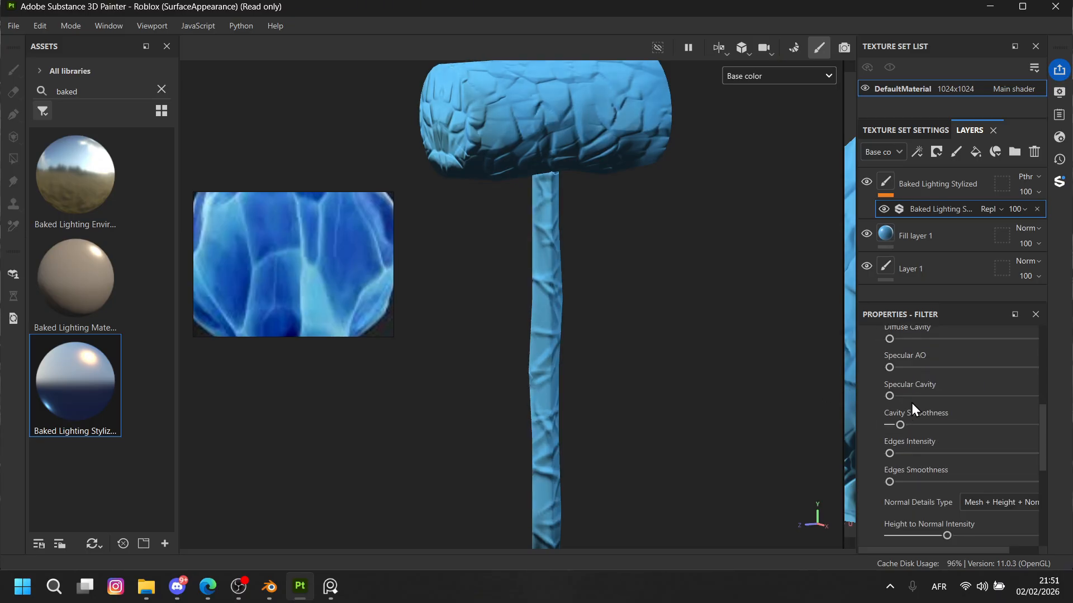
pyautogui.scroll(-4, 911, 404)
pyautogui.scroll(-3, 947, 454)
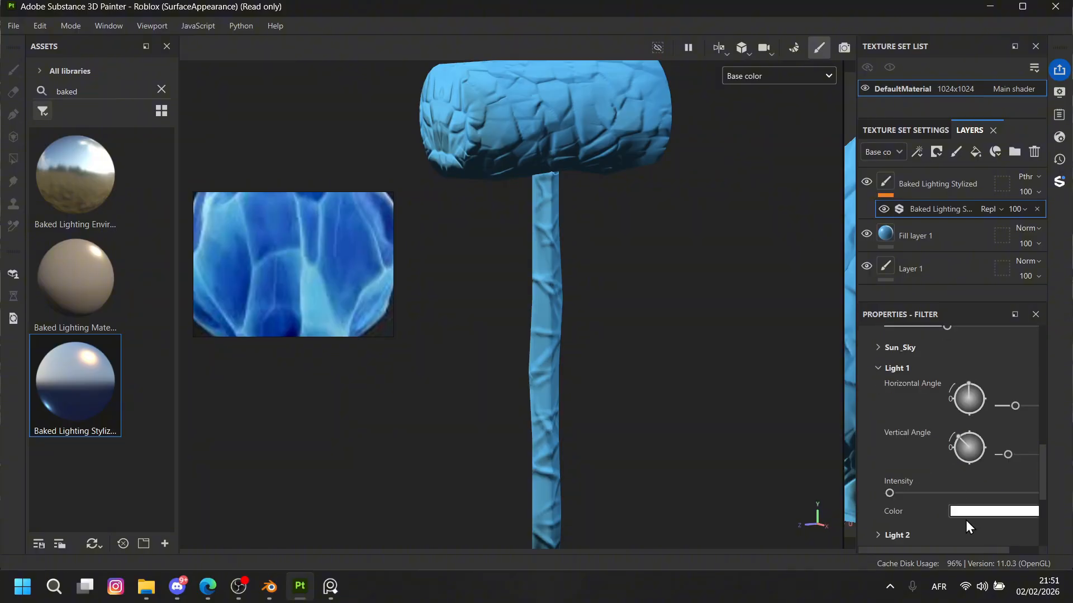
pyautogui.click(1023, 550)
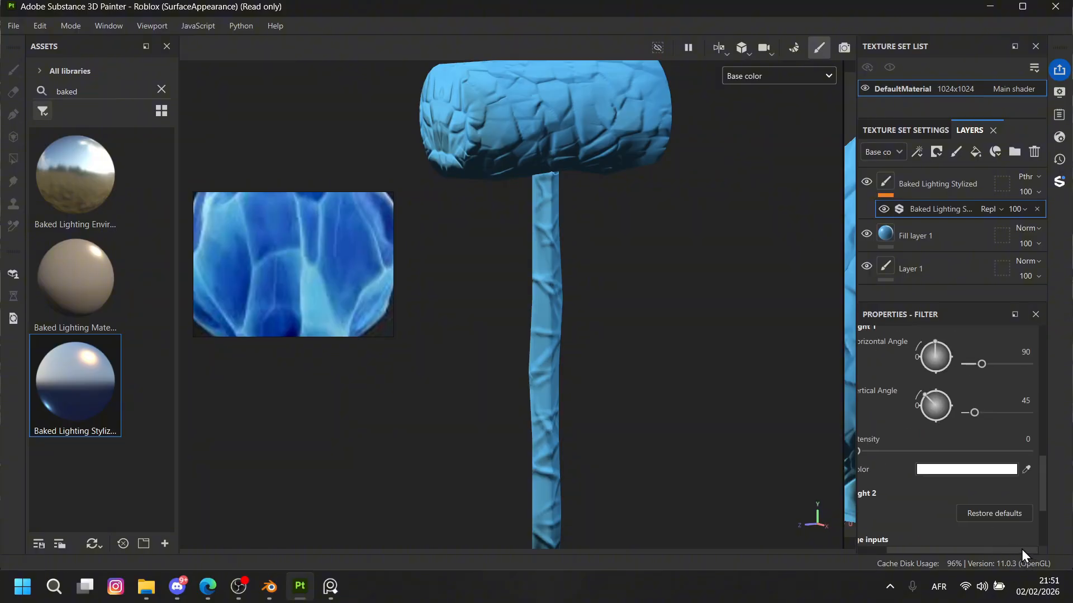
pyautogui.click(900, 549)
pyautogui.scroll(3, 936, 498)
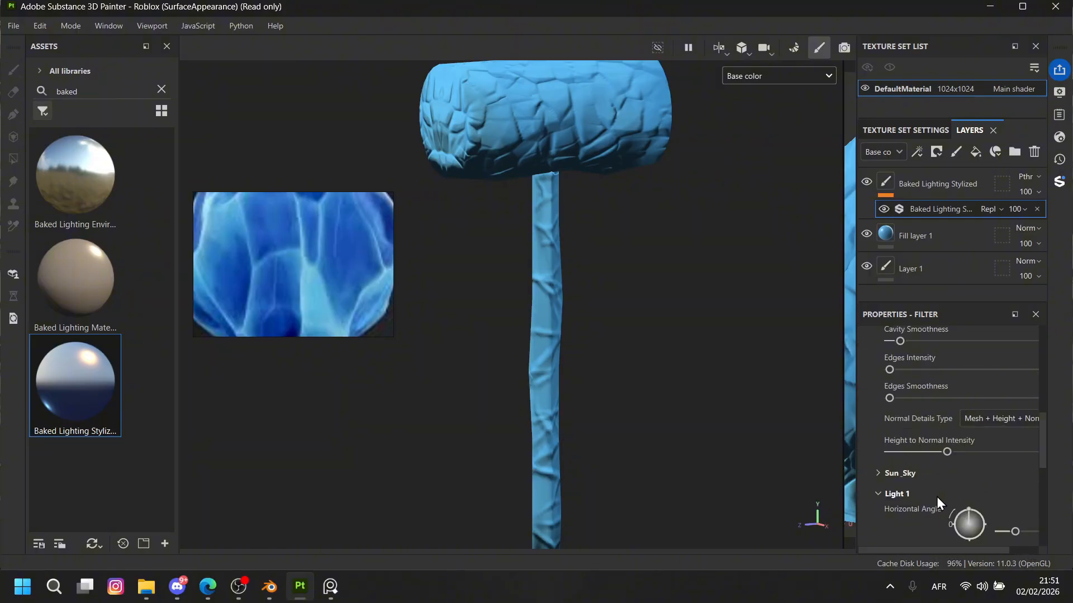
# Set the baked lighting filter's Sun Color and Sky Color to white.
pyautogui.click(897, 474)
pyautogui.click(993, 487)
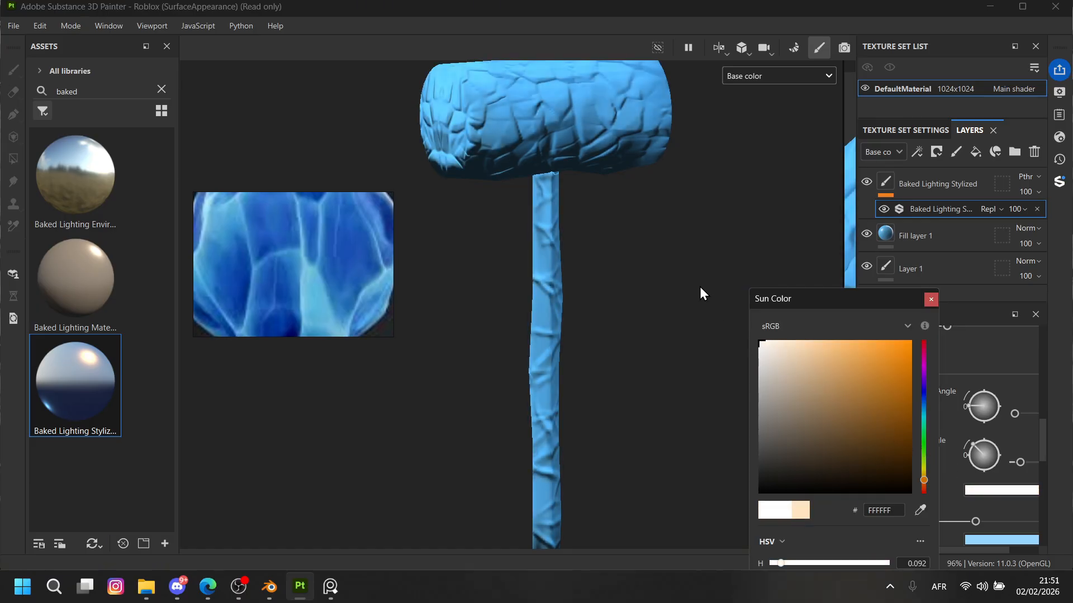
pyautogui.click(931, 300)
pyautogui.scroll(-2, 955, 420)
pyautogui.click(981, 455)
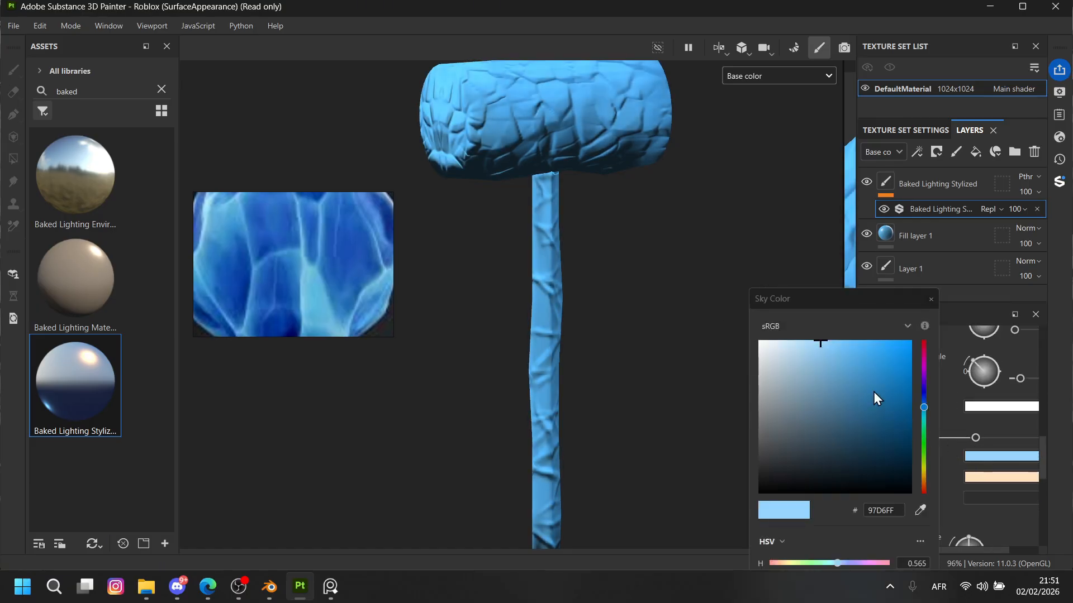
pyautogui.click(931, 299)
# Set the filter's Horizon Color to white and its Ground Color to gray 787878.
pyautogui.click(989, 476)
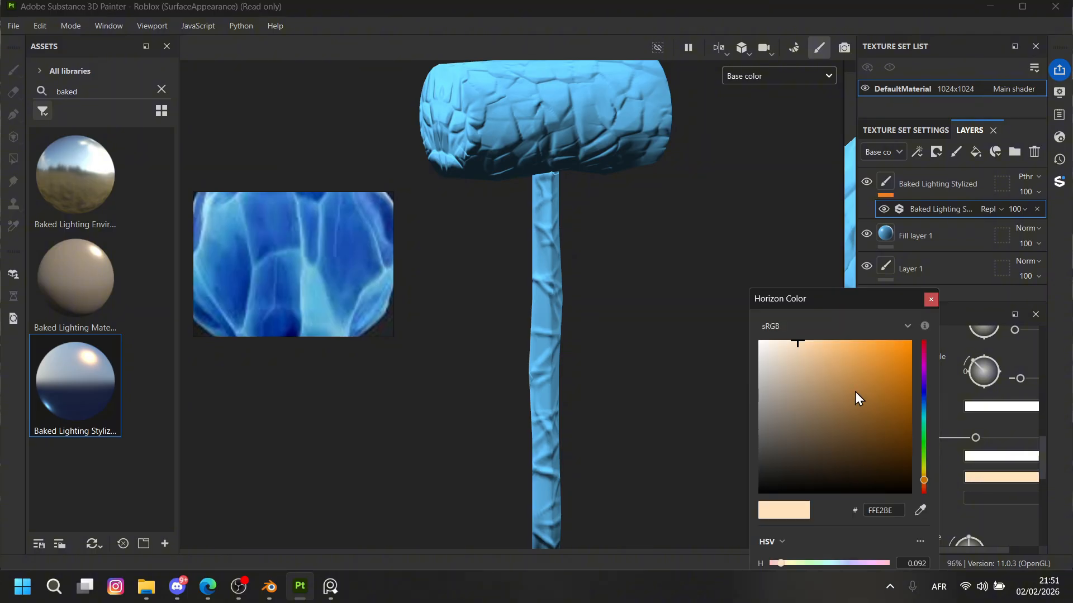
pyautogui.moveTo(855, 392); pyautogui.dragTo(712, 294)
pyautogui.moveTo(790, 362); pyautogui.dragTo(729, 326)
pyautogui.click(931, 299)
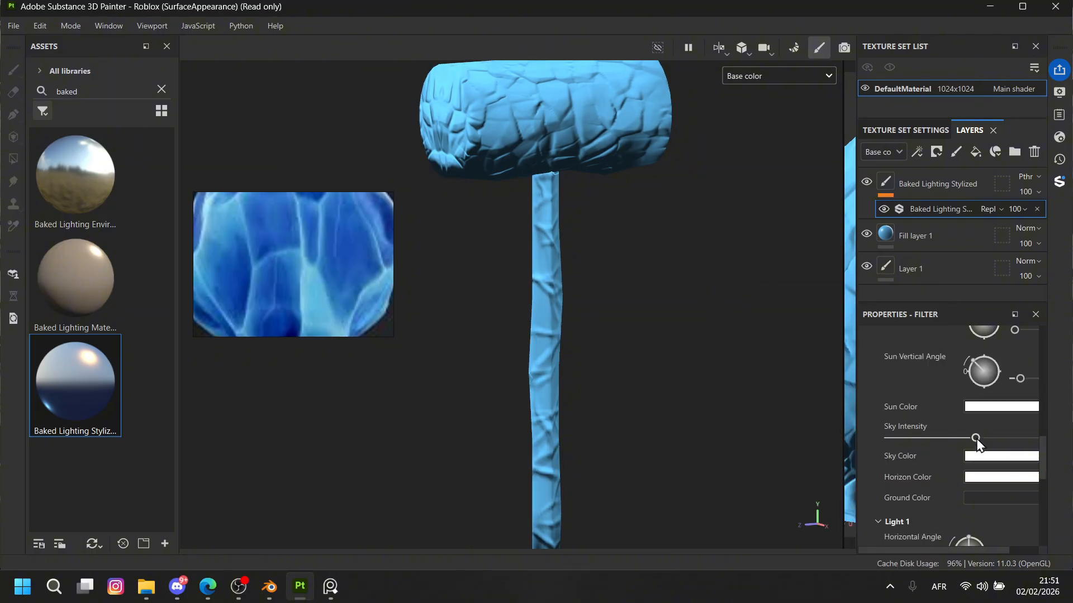
pyautogui.click(978, 497)
pyautogui.moveTo(840, 404); pyautogui.dragTo(752, 422)
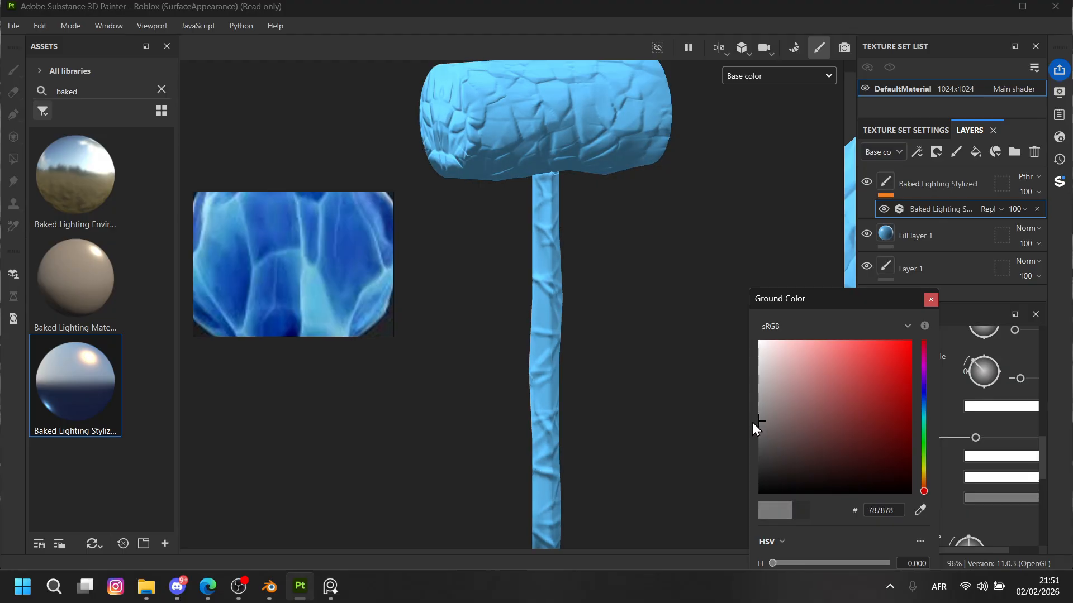
pyautogui.click(930, 299)
# Widen the properties area and set the Sun Horizontal Angle to 296 and Sun Vertical Angle to 32.
pyautogui.keyDown('alt'); pyautogui.moveTo(650, 363); pyautogui.dragTo(678, 381, button='middle'); pyautogui.keyUp('alt')
pyautogui.scroll(-2, 702, 363)
pyautogui.scroll(3, 926, 432)
pyautogui.click(1020, 552)
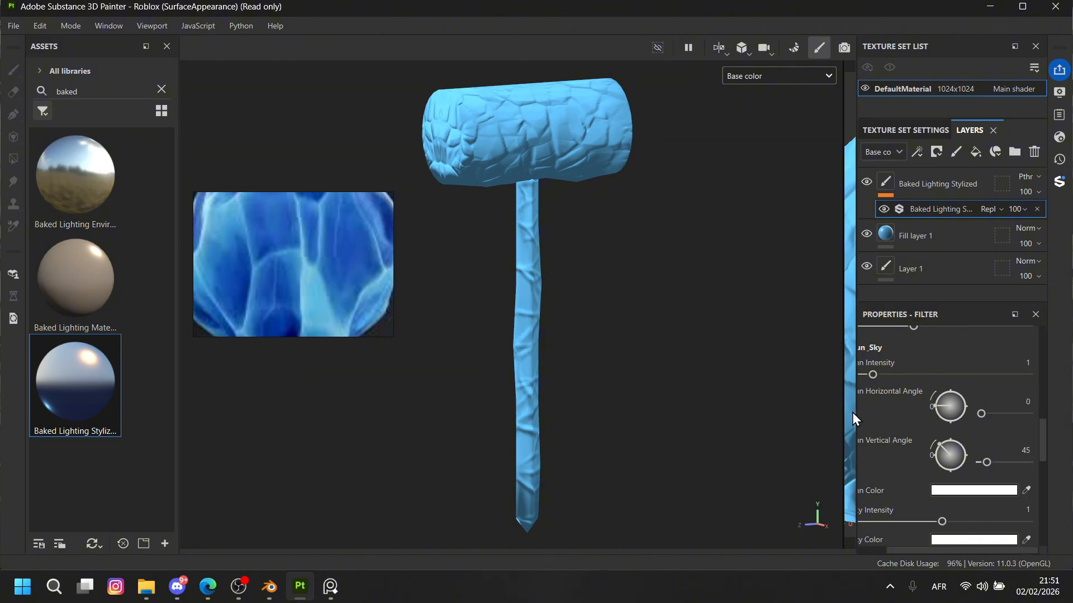
pyautogui.moveTo(855, 418); pyautogui.dragTo(820, 419)
pyautogui.moveTo(993, 414); pyautogui.dragTo(1017, 424)
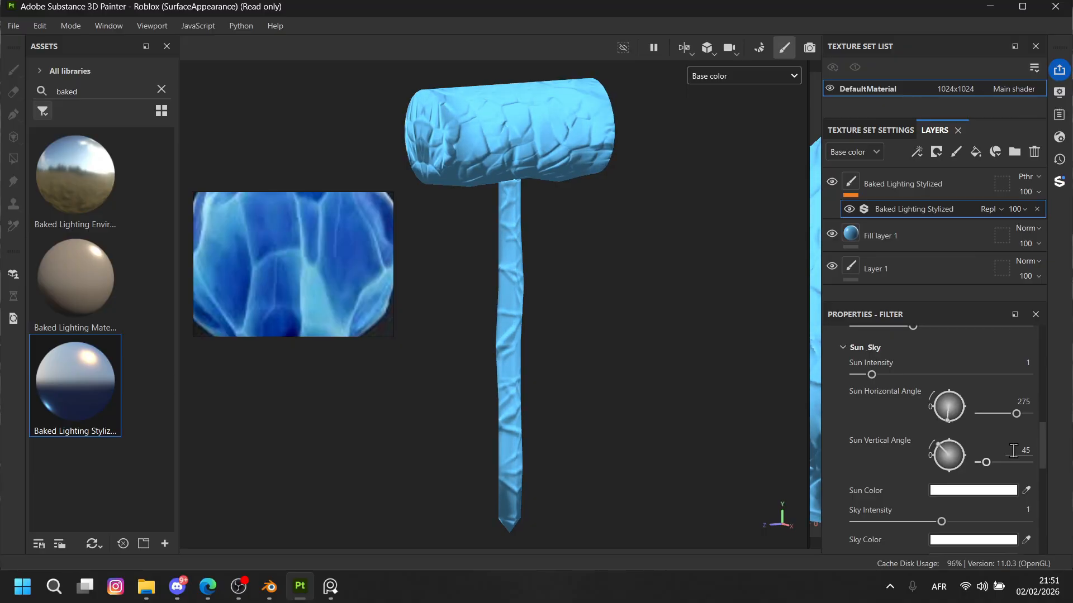
pyautogui.moveTo(986, 463)
pyautogui.mouseDown()
pyautogui.moveTo(1047, 465)
pyautogui.moveTo(983, 450)
pyautogui.mouseUp()
pyautogui.moveTo(1008, 412); pyautogui.dragTo(1018, 413)
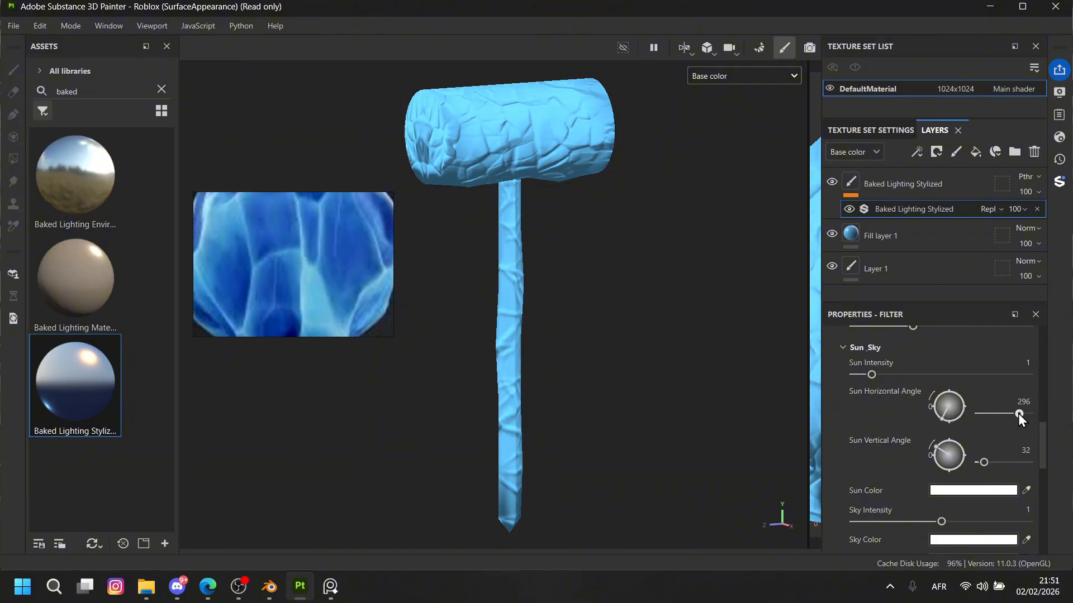
# Darken Fill layer 1's base color to blue 3784B2 and close the color picker.
pyautogui.scroll(-3, 646, 398)
pyautogui.scroll(-5, 951, 469)
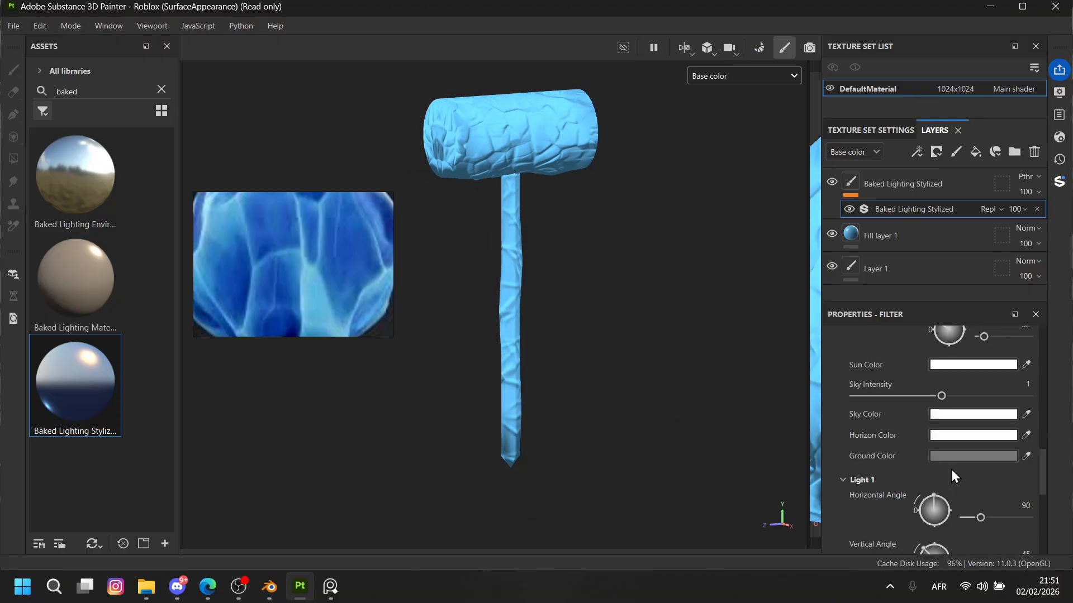
pyautogui.scroll(-3, 956, 464)
pyautogui.keyDown('alt'); pyautogui.moveTo(555, 364); pyautogui.dragTo(587, 352); pyautogui.keyUp('alt')
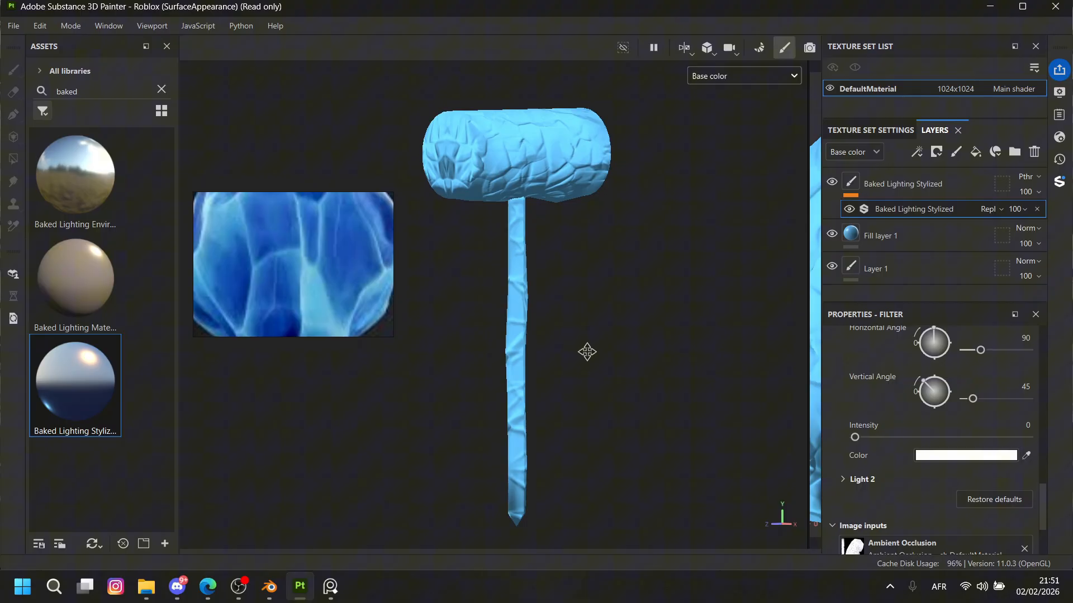
pyautogui.click(844, 246)
pyautogui.click(889, 521)
pyautogui.moveTo(821, 405); pyautogui.dragTo(866, 386)
pyautogui.click(930, 299)
pyautogui.keyDown('alt'); pyautogui.moveTo(610, 279); pyautogui.dragTo(609, 276, button='middle'); pyautogui.keyUp('alt')
# Add Levels to the Baked Lighting Stylized layer and set the base color midtone to 2.204 and white input to 0.975.
pyautogui.click(850, 182)
pyautogui.rightClick(844, 187)
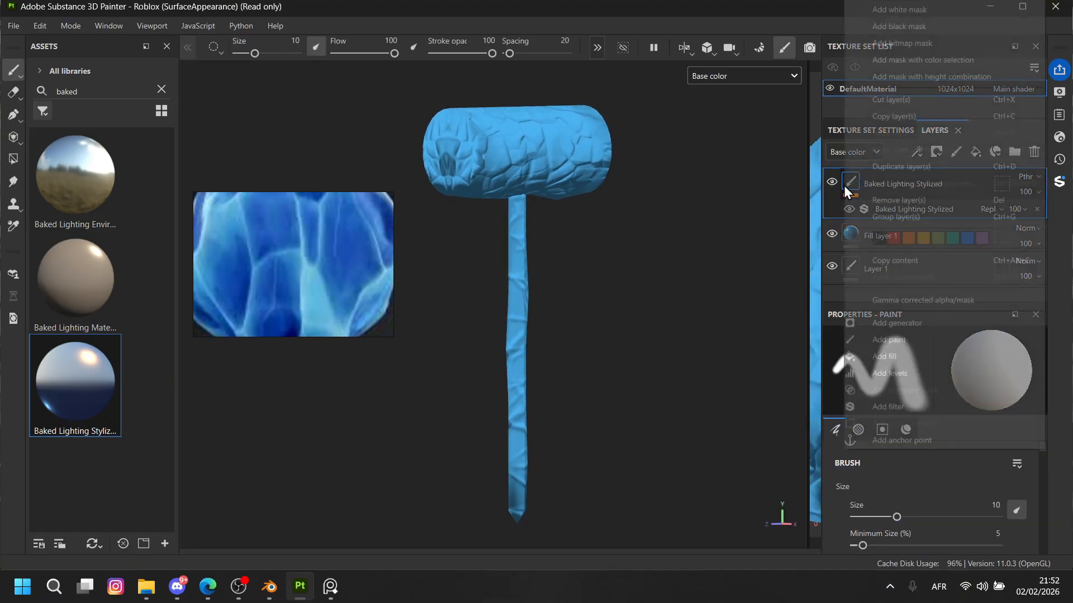
pyautogui.click(890, 371)
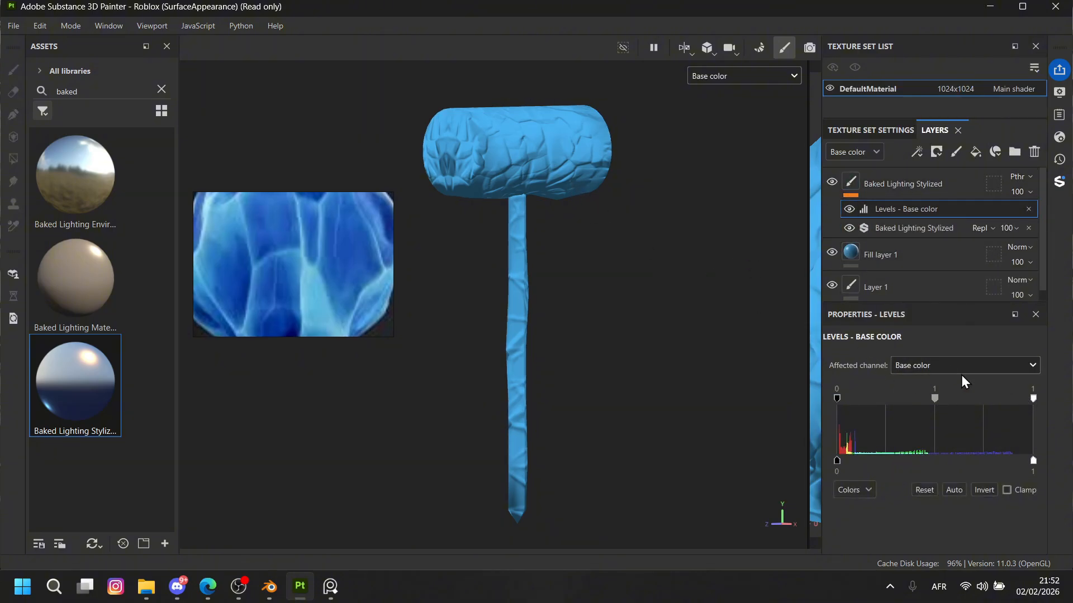
pyautogui.moveTo(1032, 402)
pyautogui.mouseDown()
pyautogui.moveTo(940, 391)
pyautogui.moveTo(1030, 400)
pyautogui.mouseUp()
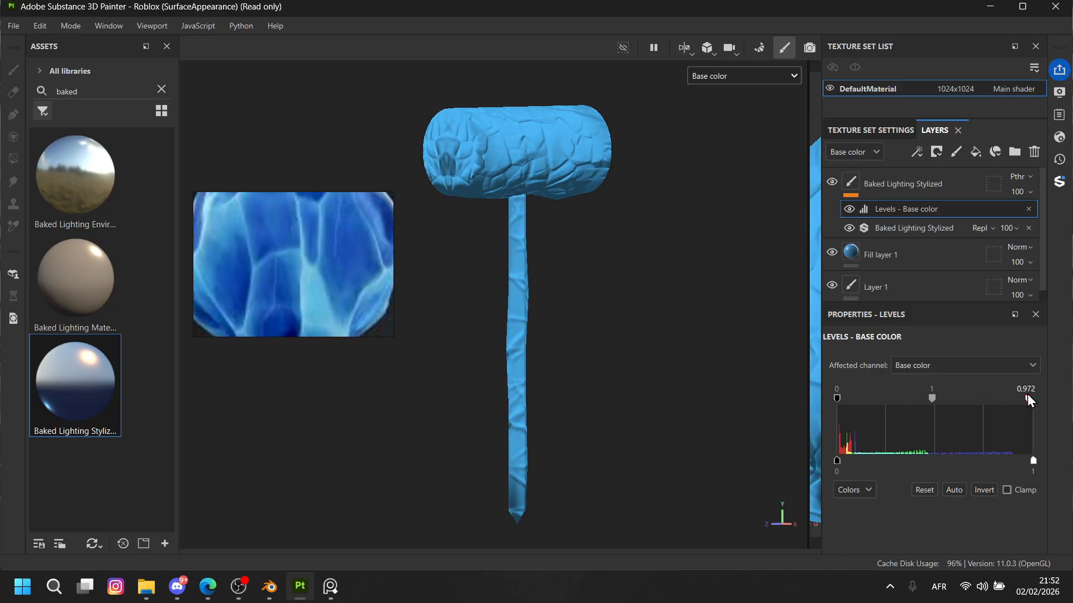
pyautogui.moveTo(932, 399); pyautogui.dragTo(940, 401)
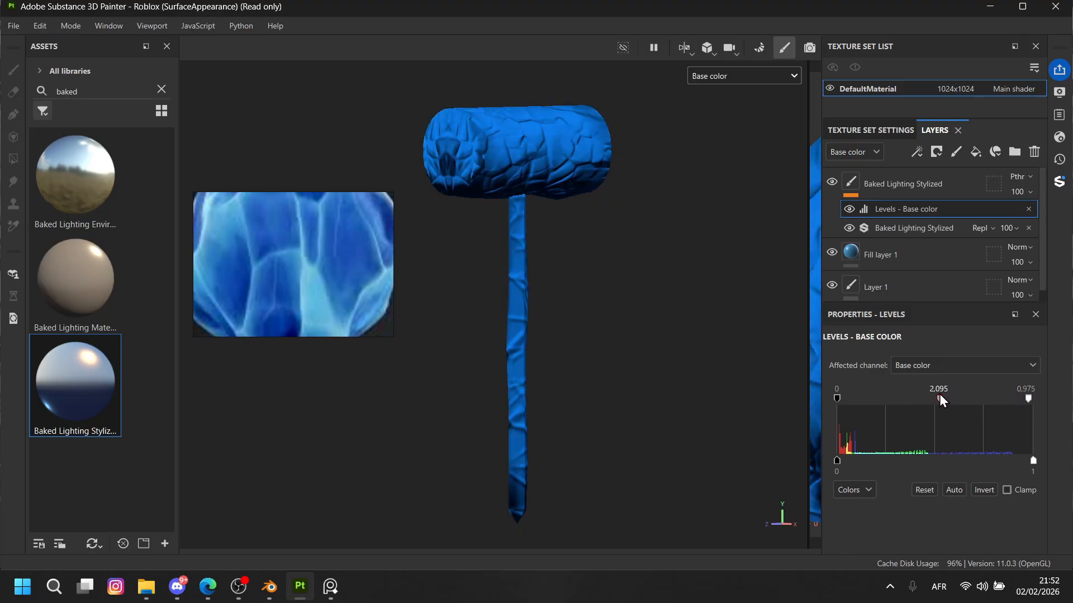
# Reduce the base color Levels midtone to 1.587 and set its white input to 1.
pyautogui.scroll(3, 674, 263)
pyautogui.keyDown('alt'); pyautogui.moveTo(674, 263); pyautogui.dragTo(681, 340, button='middle'); pyautogui.keyUp('alt')
pyautogui.keyDown('alt'); pyautogui.moveTo(682, 340); pyautogui.dragTo(654, 322); pyautogui.keyUp('alt')
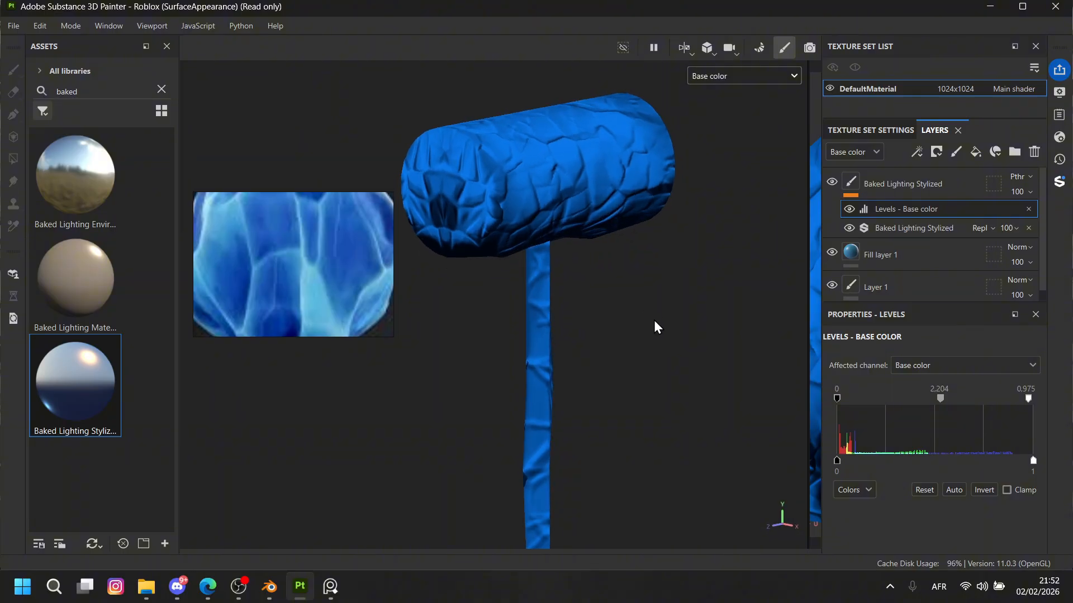
pyautogui.moveTo(940, 399); pyautogui.dragTo(936, 399)
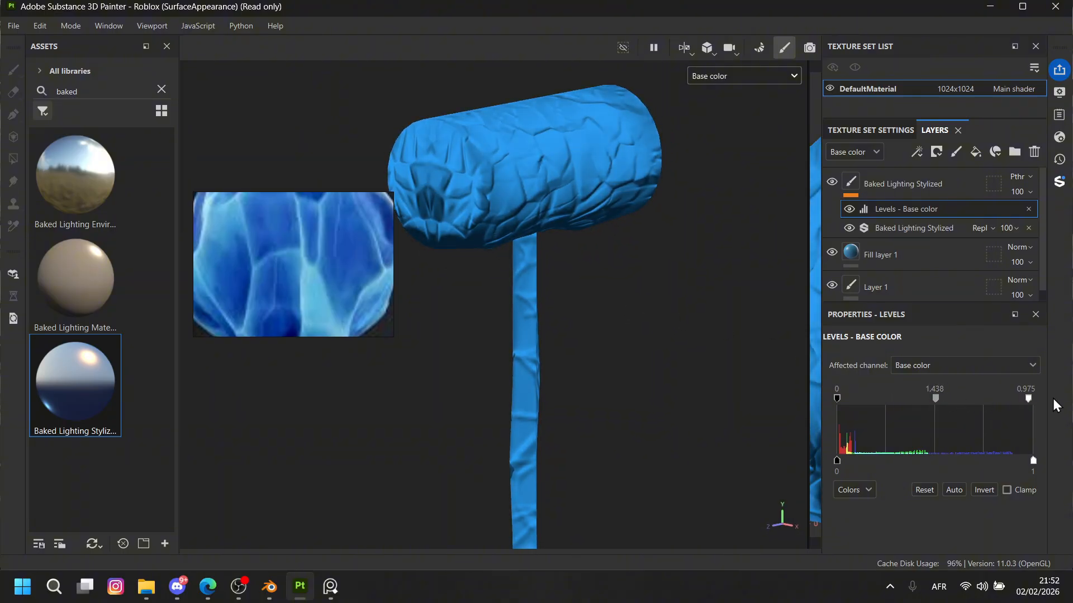
pyautogui.moveTo(1017, 400); pyautogui.dragTo(1048, 403)
pyautogui.moveTo(937, 399); pyautogui.dragTo(940, 402)
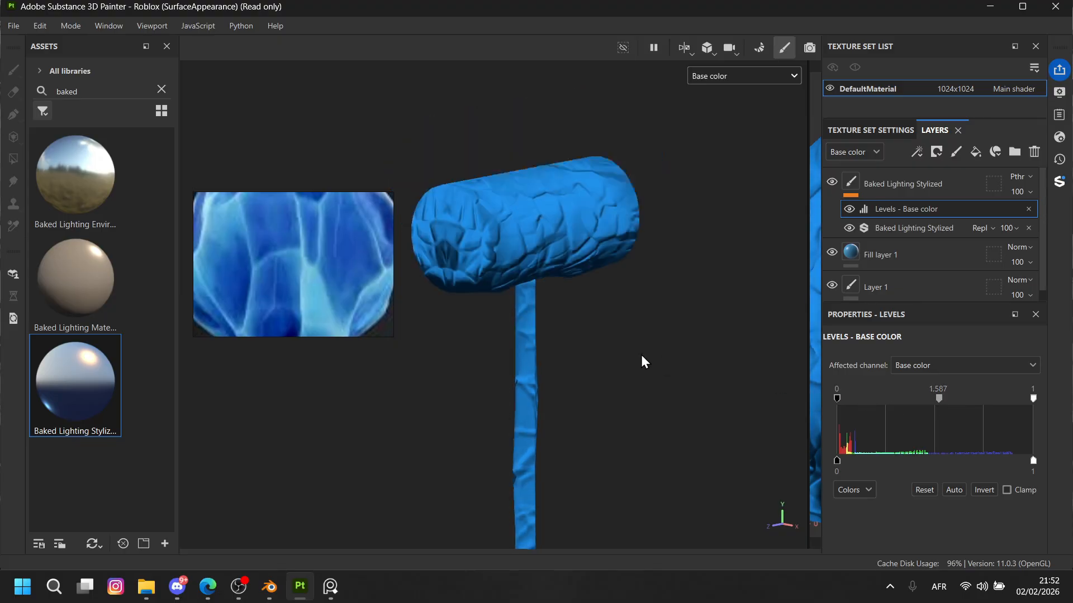
# Set Fill layer 1's base color to a light blue sampled from the bright vein in the ice reference.
pyautogui.keyDown('alt'); pyautogui.moveTo(642, 359); pyautogui.dragTo(522, 299); pyautogui.keyUp('alt')
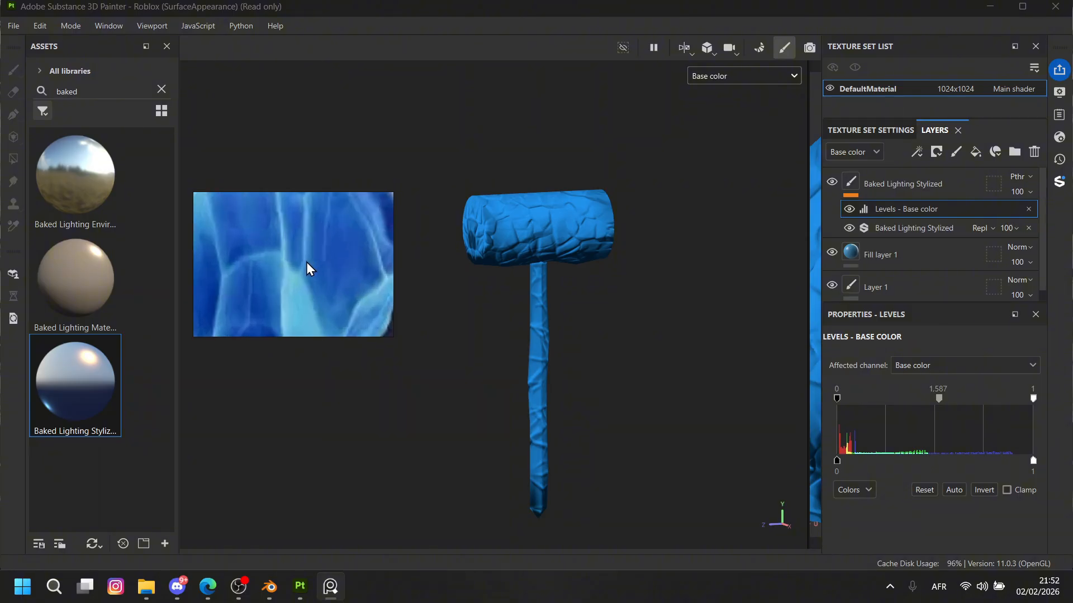
pyautogui.keyDown('alt'); pyautogui.moveTo(359, 272); pyautogui.dragTo(594, 256, button='right'); pyautogui.keyUp('alt')
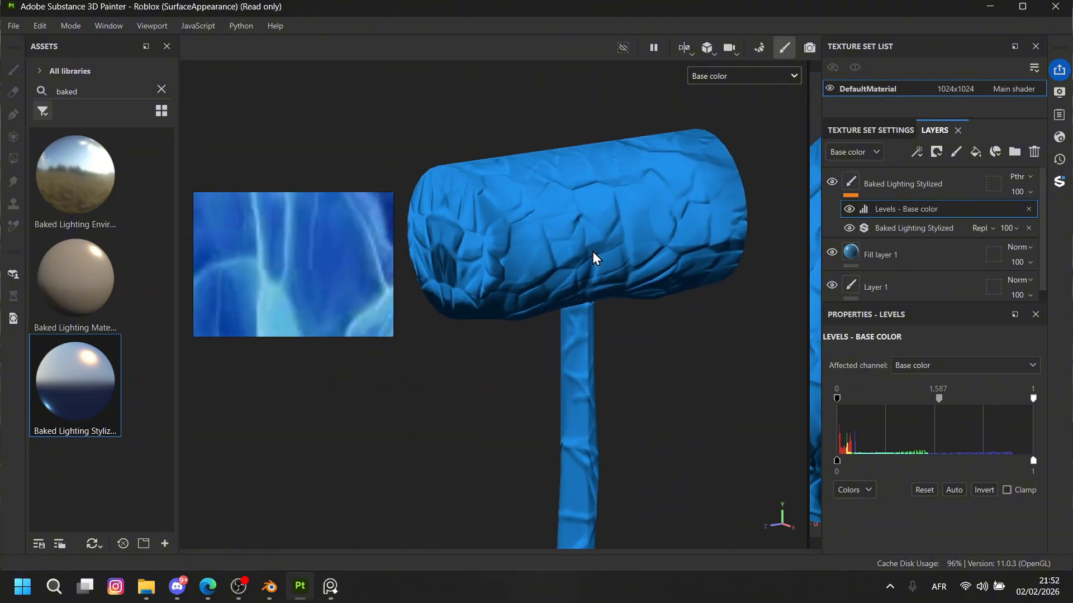
pyautogui.click(878, 255)
pyautogui.click(873, 537)
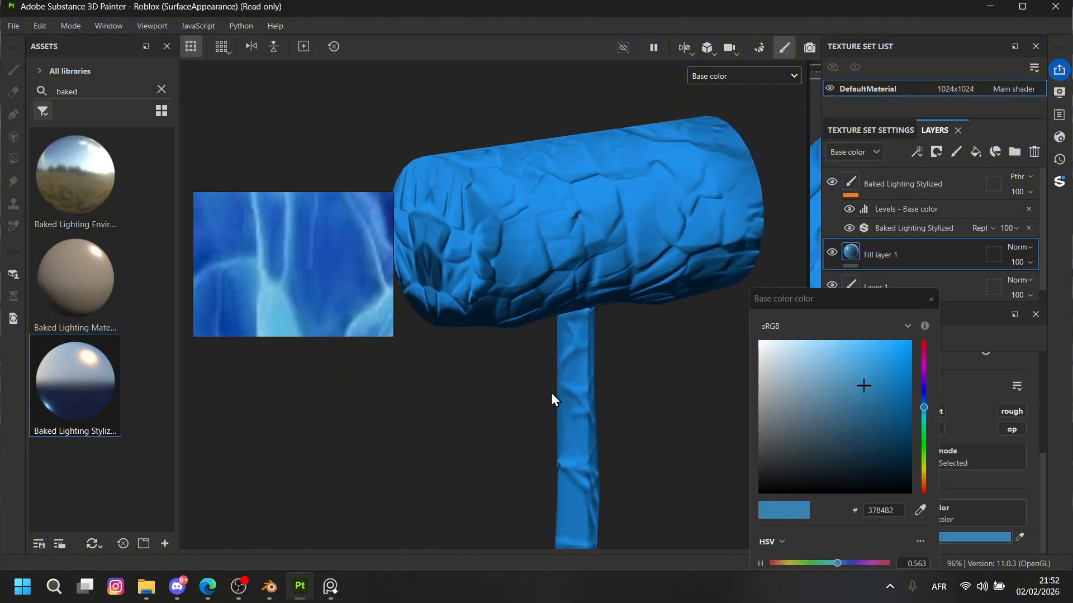
pyautogui.click(919, 510)
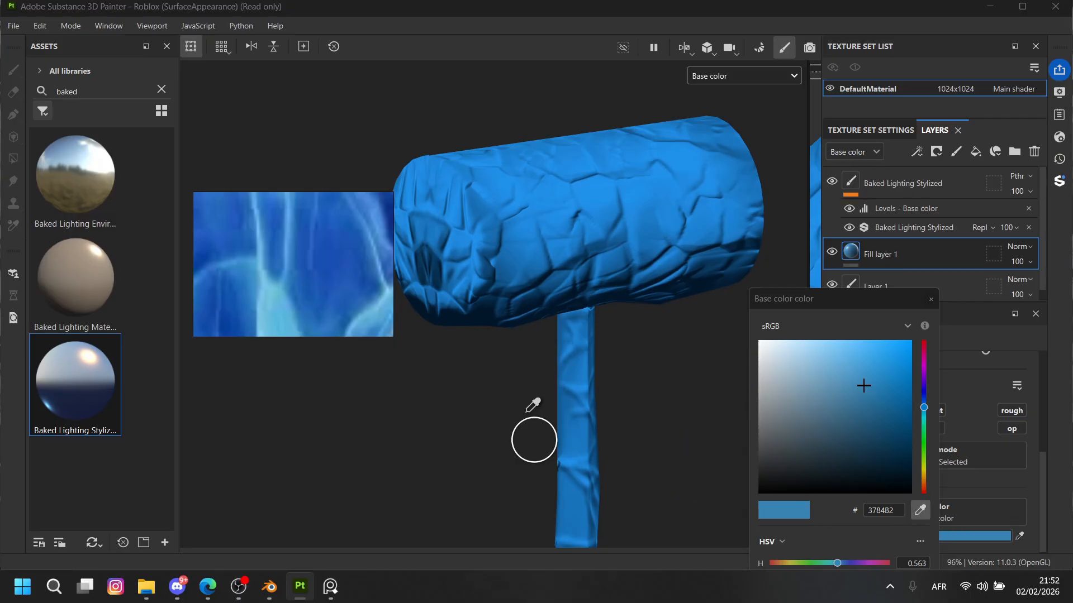
pyautogui.click(287, 300)
pyautogui.click(929, 302)
pyautogui.keyDown('alt'); pyautogui.moveTo(639, 268); pyautogui.dragTo(642, 240); pyautogui.keyUp('alt')
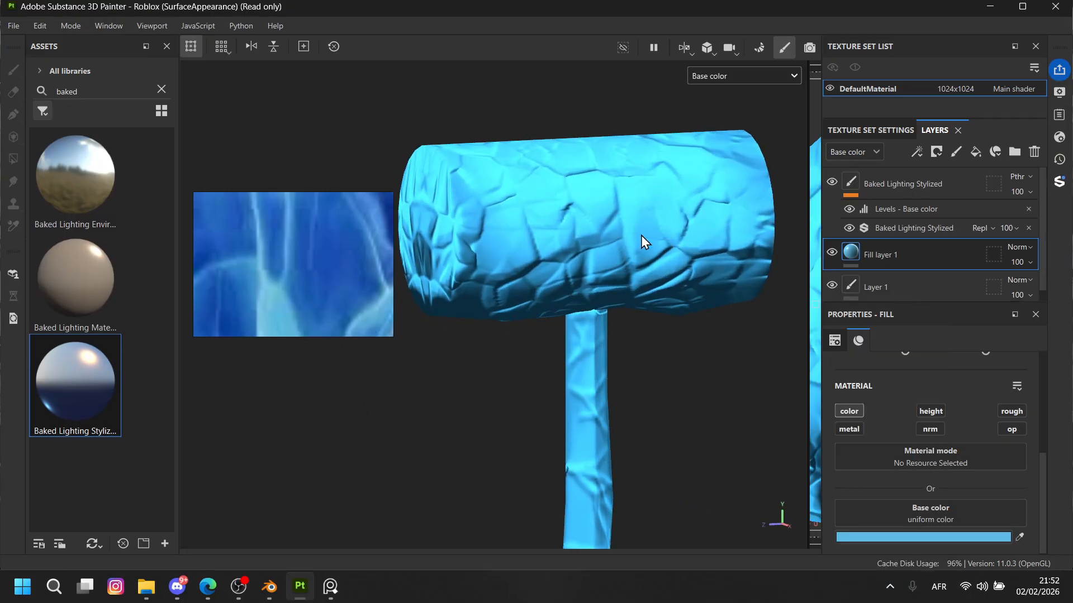
# Add a new fill layer with a black mask above the Baked Lighting Stylized layer.
pyautogui.click(870, 186)
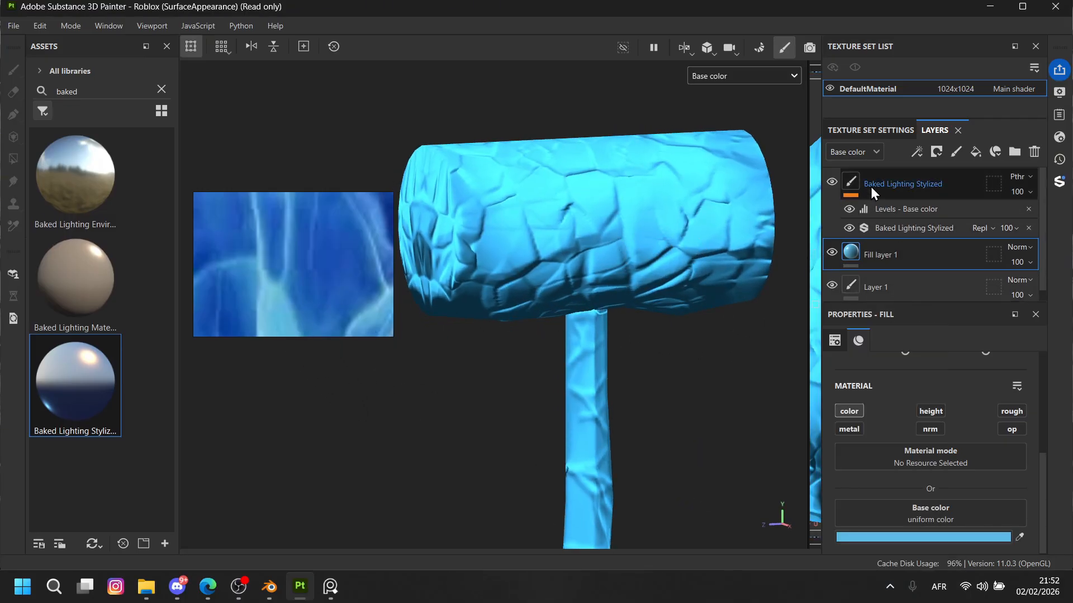
pyautogui.click(973, 154)
pyautogui.rightClick(927, 186)
pyautogui.click(749, 25)
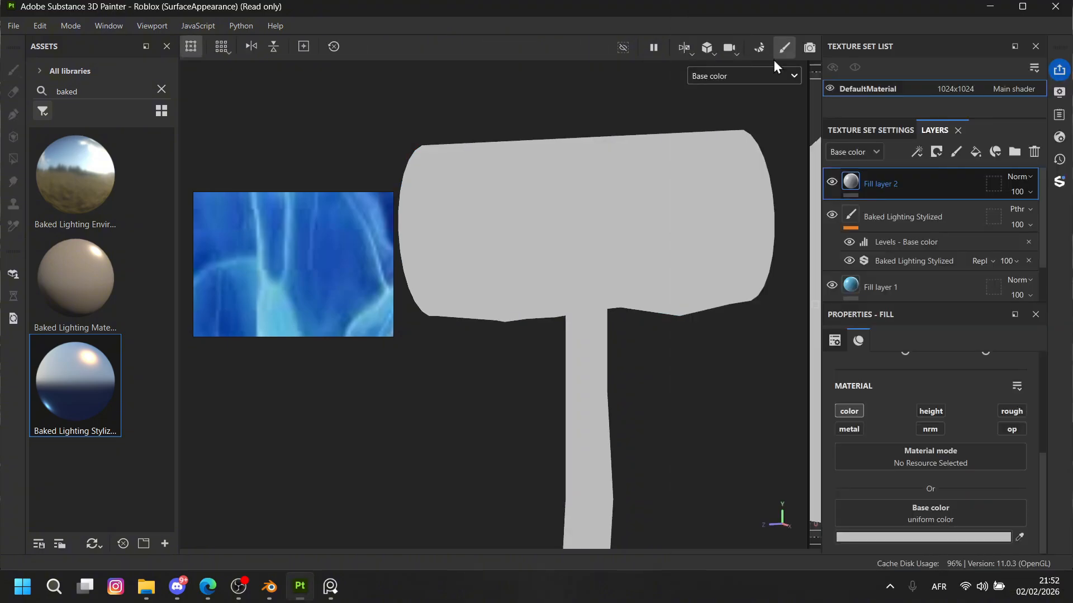
# Add a fill using the Curvature resource to Fill layer 2's mask and display the mask on the hammer.
pyautogui.click(916, 152)
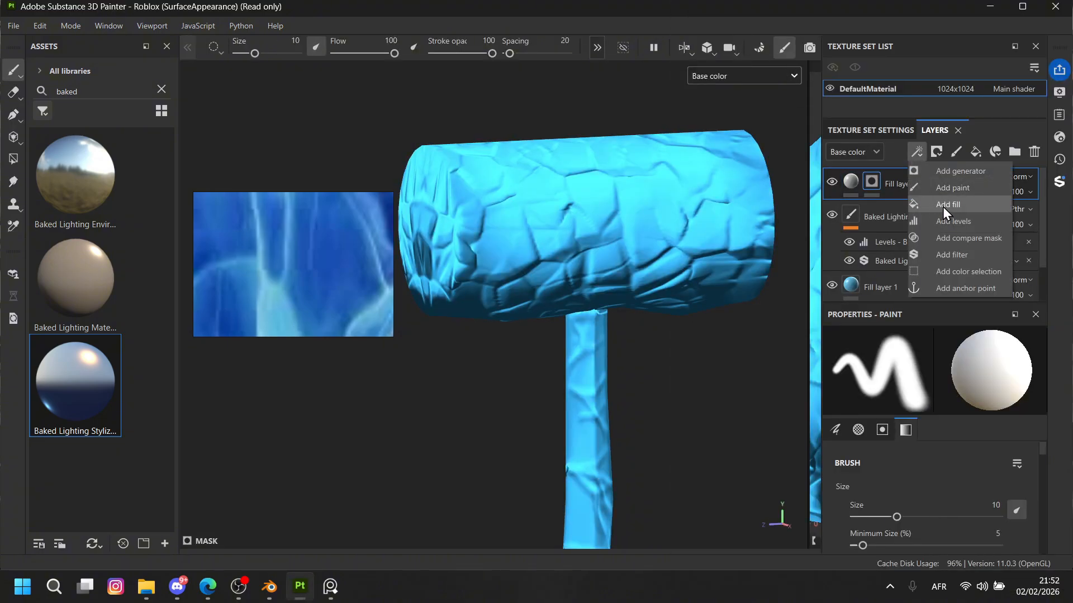
pyautogui.click(943, 206)
pyautogui.click(911, 417)
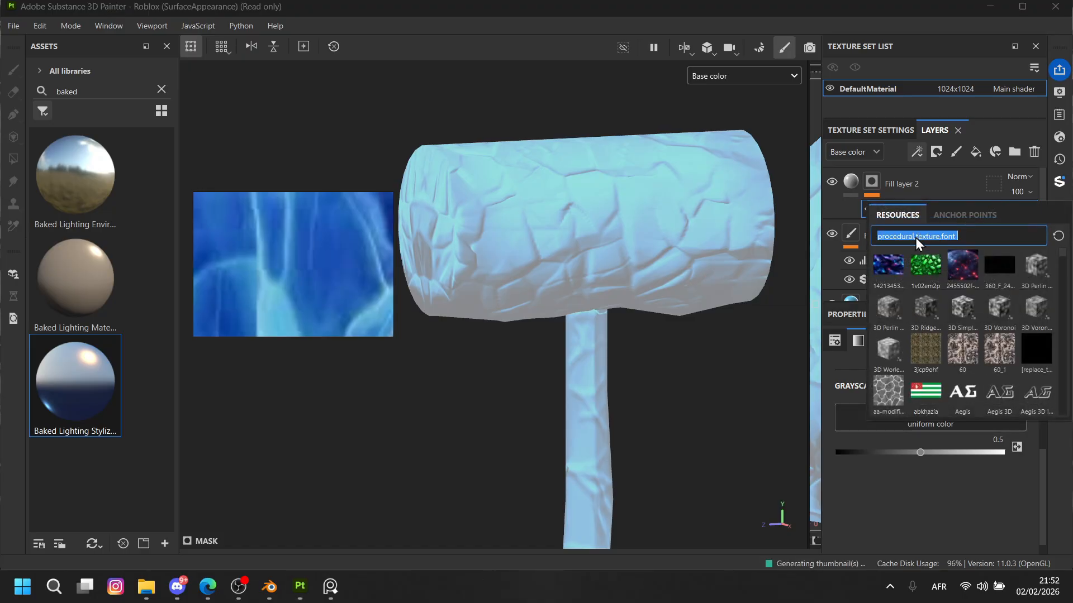
pyautogui.write('curv')
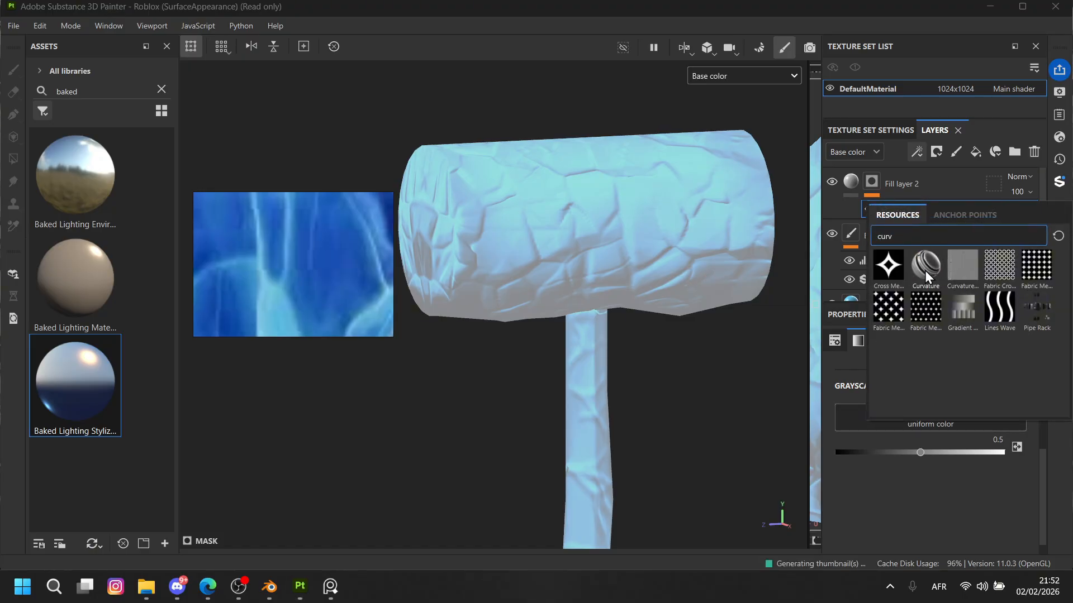
pyautogui.keyDown('alt'); pyautogui.click(872, 182); pyautogui.keyUp('alt')
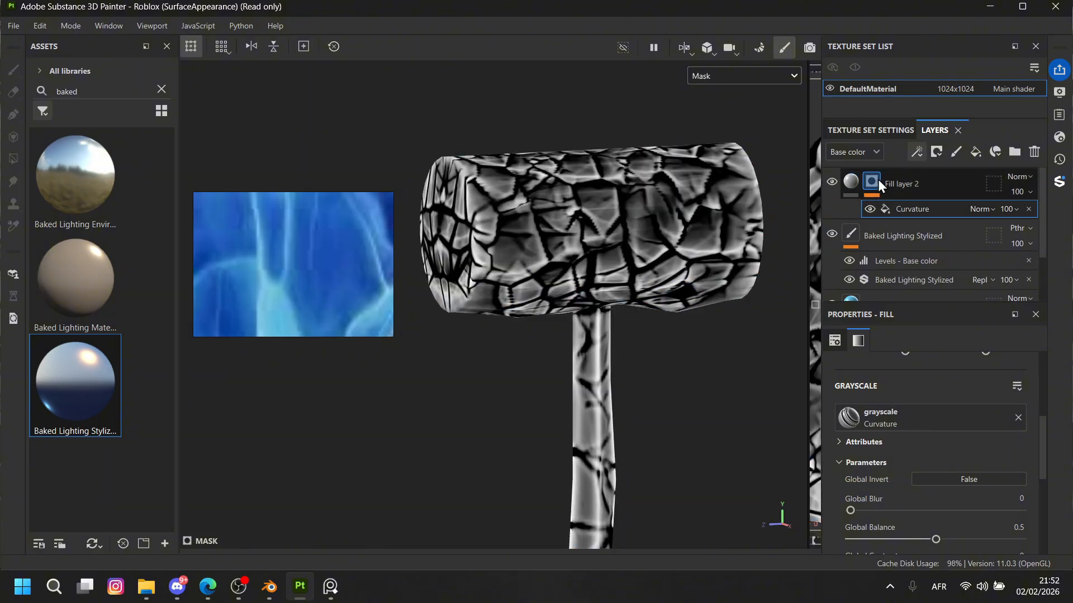
# Set the Curvature fill's Global Invert to True and raise its Global Balance to 0.71.
pyautogui.keyDown('alt'); pyautogui.moveTo(695, 233); pyautogui.dragTo(676, 213); pyautogui.keyUp('alt')
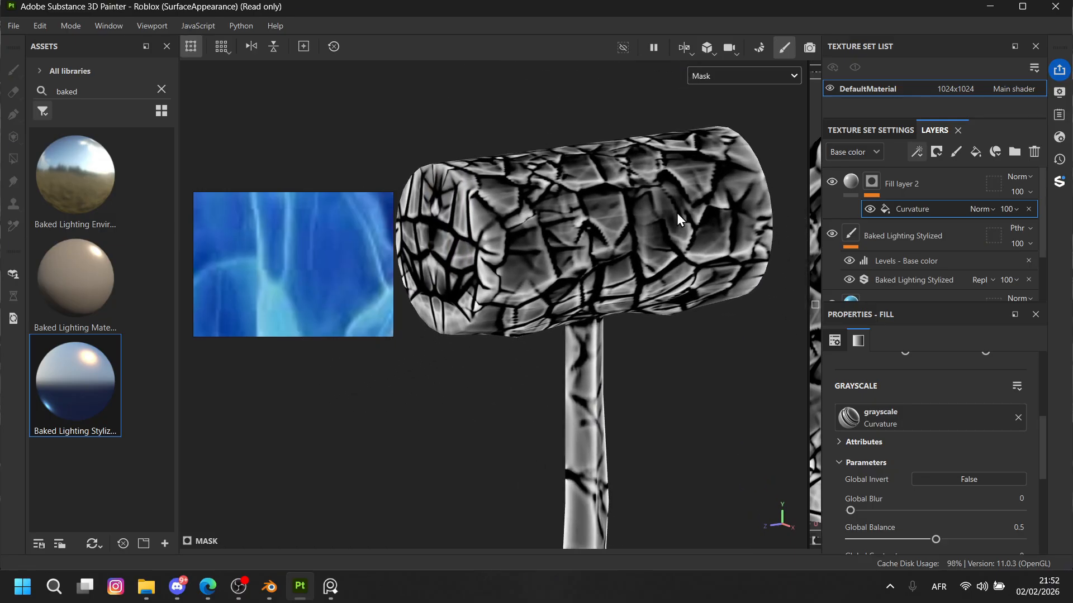
pyautogui.scroll(-5, 339, 273)
pyautogui.click(299, 274)
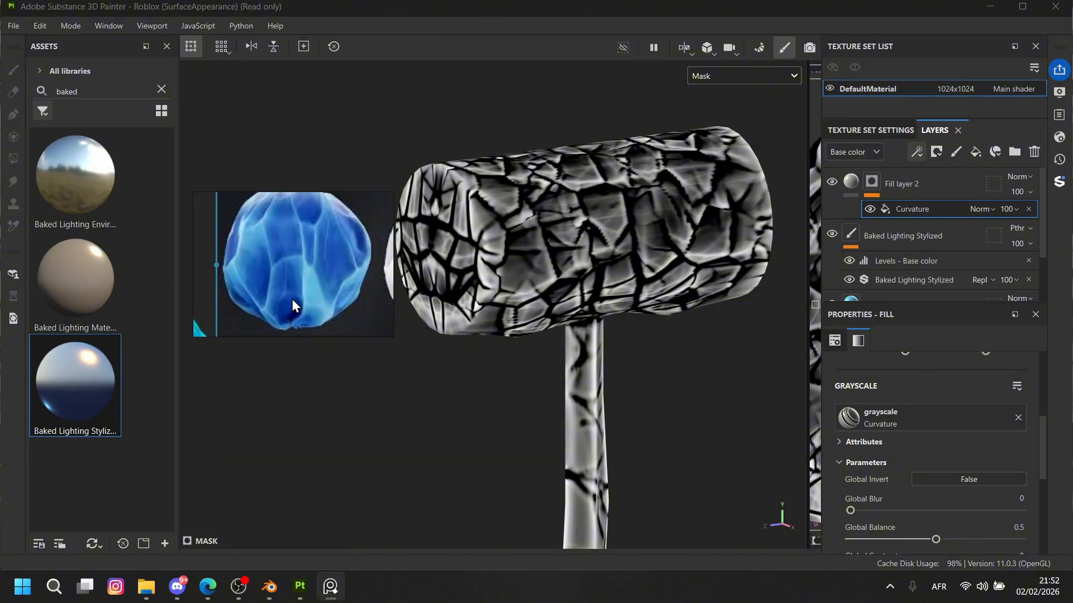
pyautogui.click(967, 479)
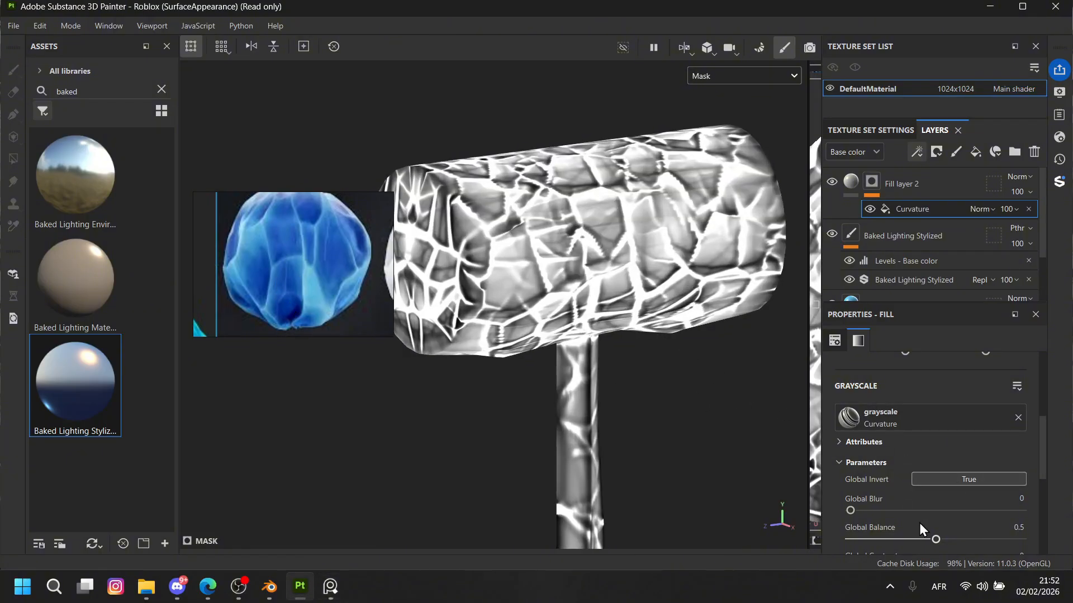
pyautogui.moveTo(936, 539)
pyautogui.mouseDown()
pyautogui.moveTo(900, 531)
pyautogui.moveTo(983, 532)
pyautogui.moveTo(972, 529)
pyautogui.mouseUp()
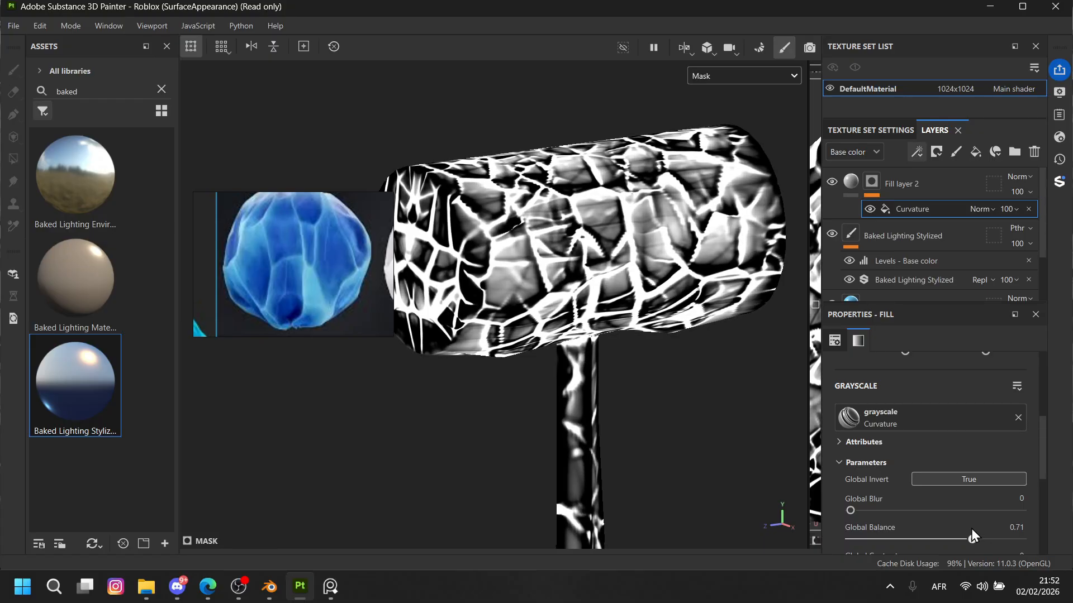
# Set Fill layer 2's base color to a deep blue sampled from the ice reference.
pyautogui.click(850, 182)
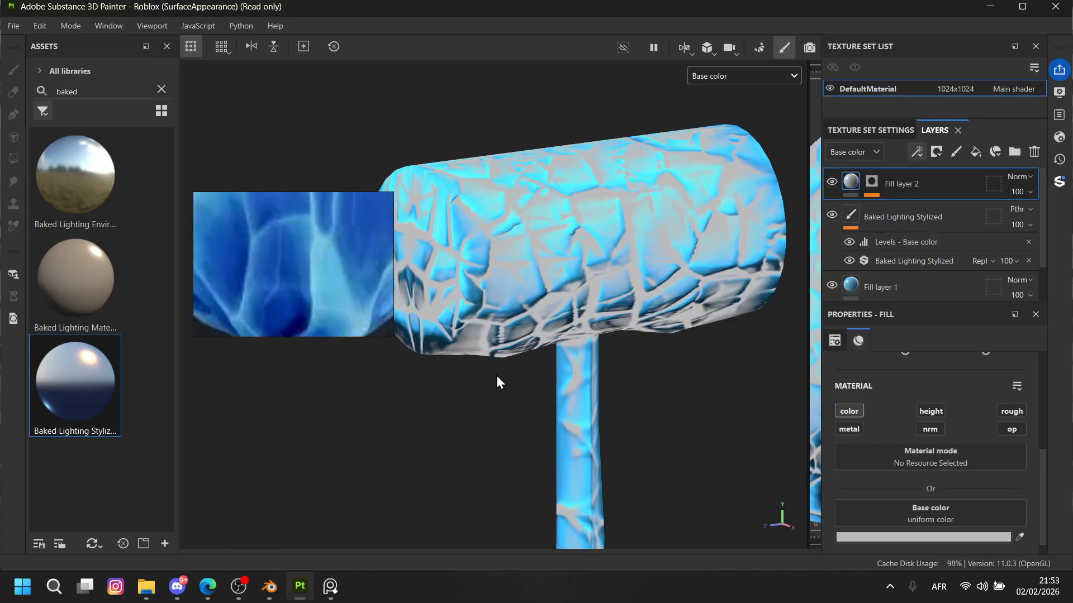
pyautogui.click(1021, 540)
pyautogui.click(297, 328)
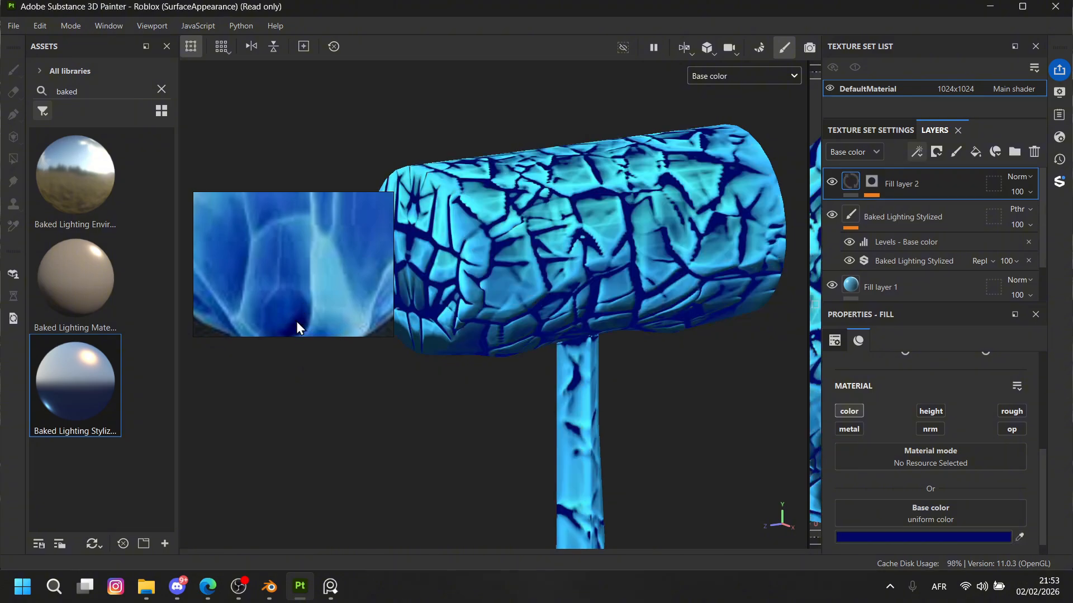
pyautogui.click(1019, 538)
pyautogui.click(301, 283)
# Set Fill layer 2's blend mode to Soft light and toggle the layer's visibility to compare its effect.
pyautogui.keyDown('alt'); pyautogui.moveTo(659, 391); pyautogui.dragTo(548, 304); pyautogui.keyUp('alt')
pyautogui.scroll(3, 548, 284)
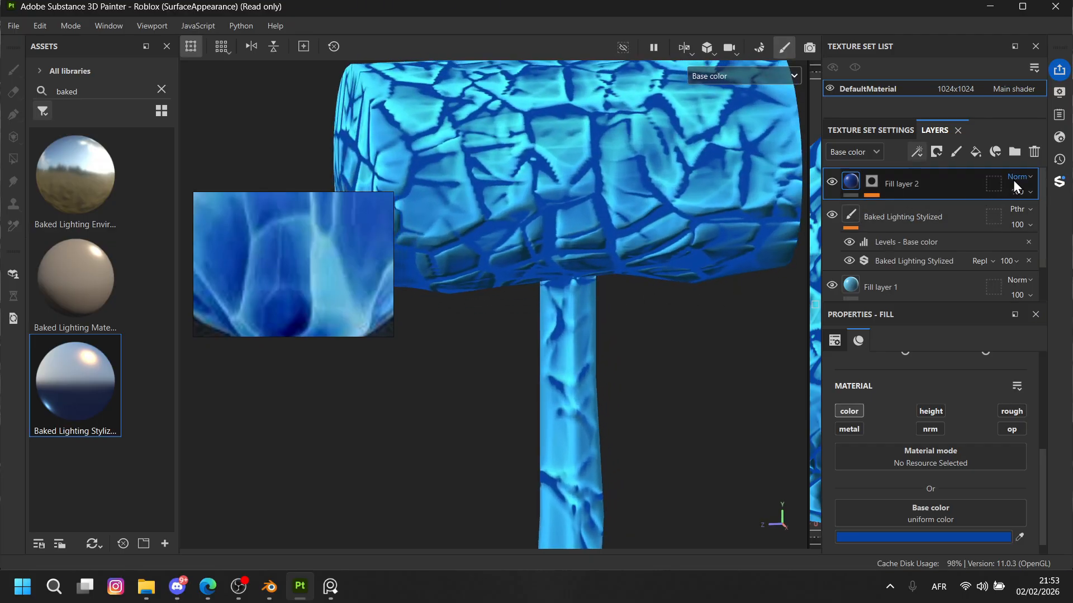
pyautogui.click(1016, 177)
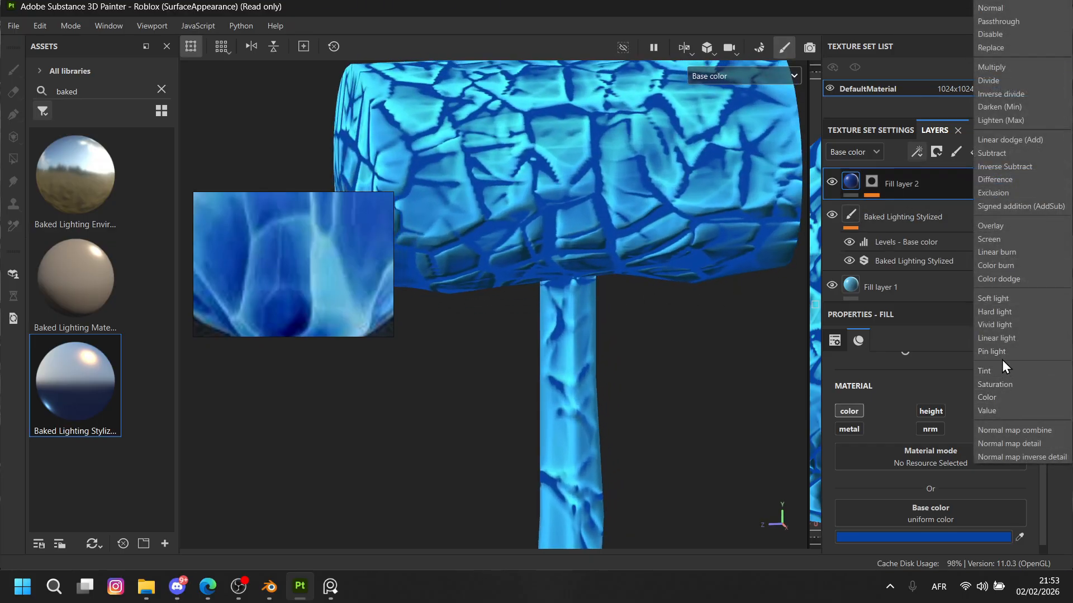
pyautogui.click(992, 298)
pyautogui.scroll(-3, 637, 278)
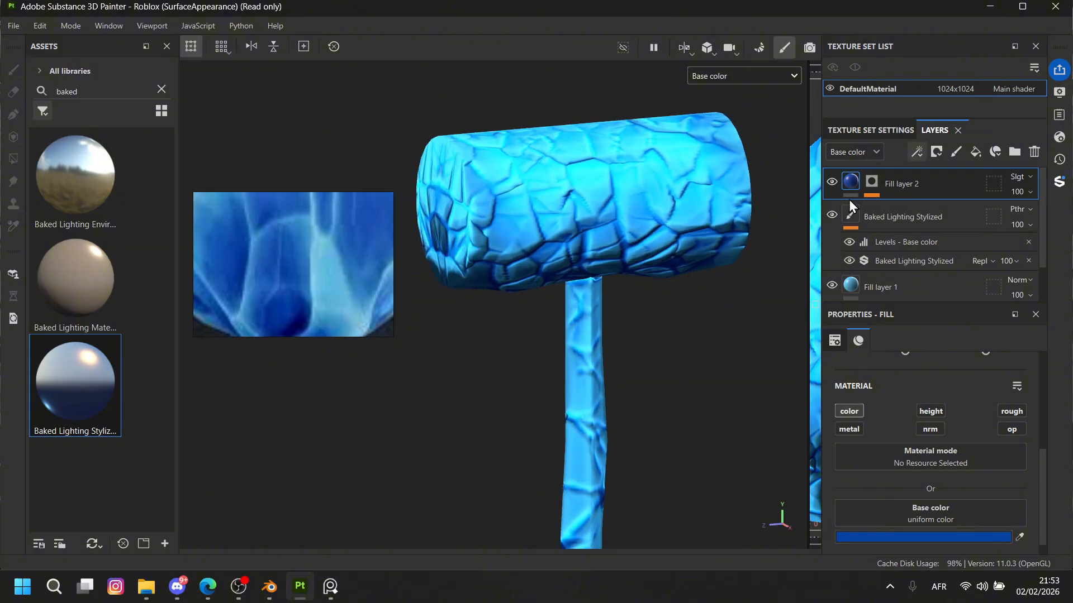
pyautogui.click(827, 176)
pyautogui.click(827, 176)
pyautogui.click(827, 177)
pyautogui.click(827, 177)
pyautogui.click(826, 176)
pyautogui.click(826, 177)
# Lower the mask's Curvature Global Balance to 0.52 and set its Global Contrast to 0.56.
pyautogui.keyDown('alt'); pyautogui.click(871, 182); pyautogui.keyUp('alt')
pyautogui.scroll(3, 617, 185)
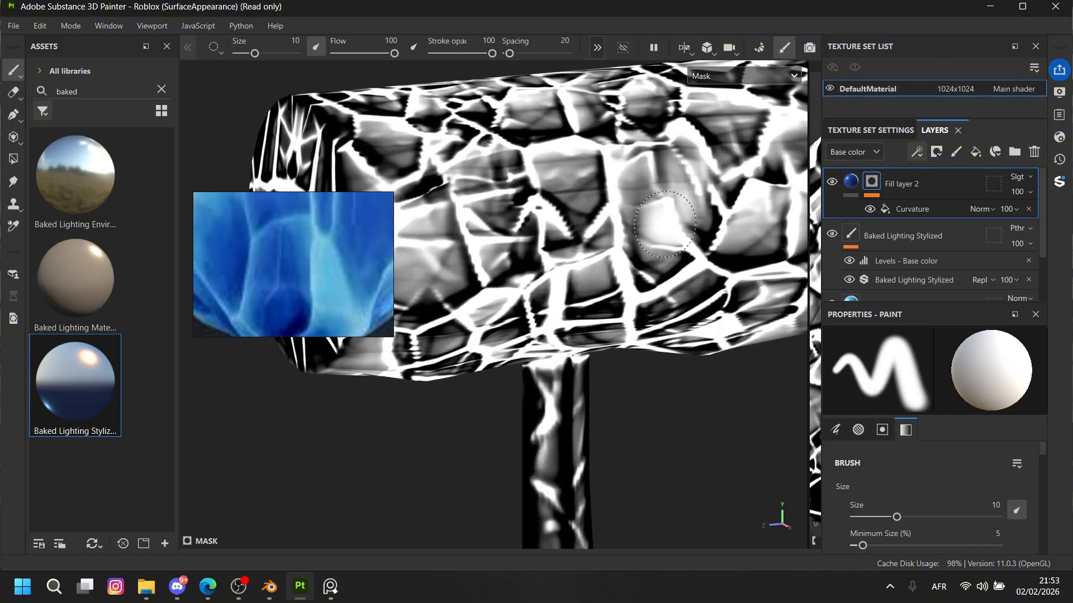
pyautogui.scroll(-2, 906, 455)
pyautogui.click(928, 210)
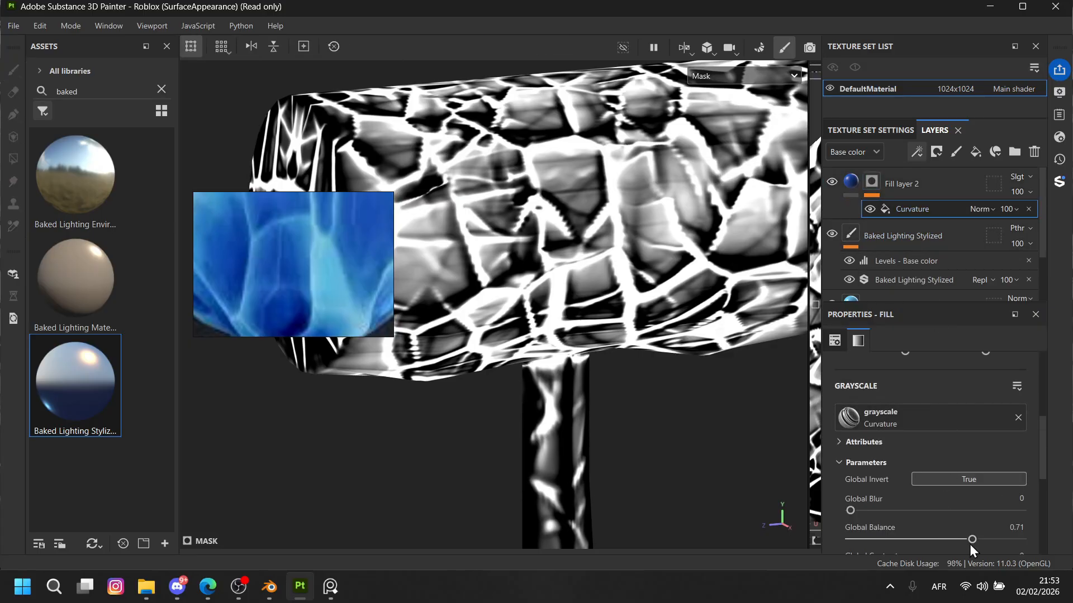
pyautogui.moveTo(970, 544); pyautogui.dragTo(940, 529)
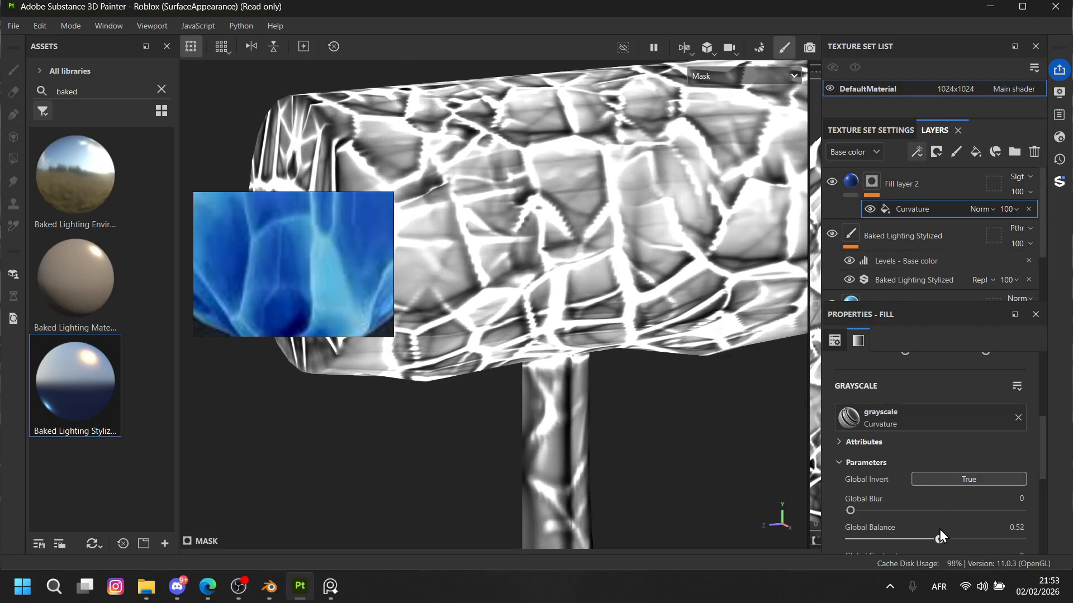
pyautogui.scroll(-2, 936, 457)
pyautogui.moveTo(852, 484); pyautogui.dragTo(944, 484)
# Add Levels to Fill layer 2's mask, fine-tune the white input and midtone, and return to the layer's color view.
pyautogui.click(872, 180)
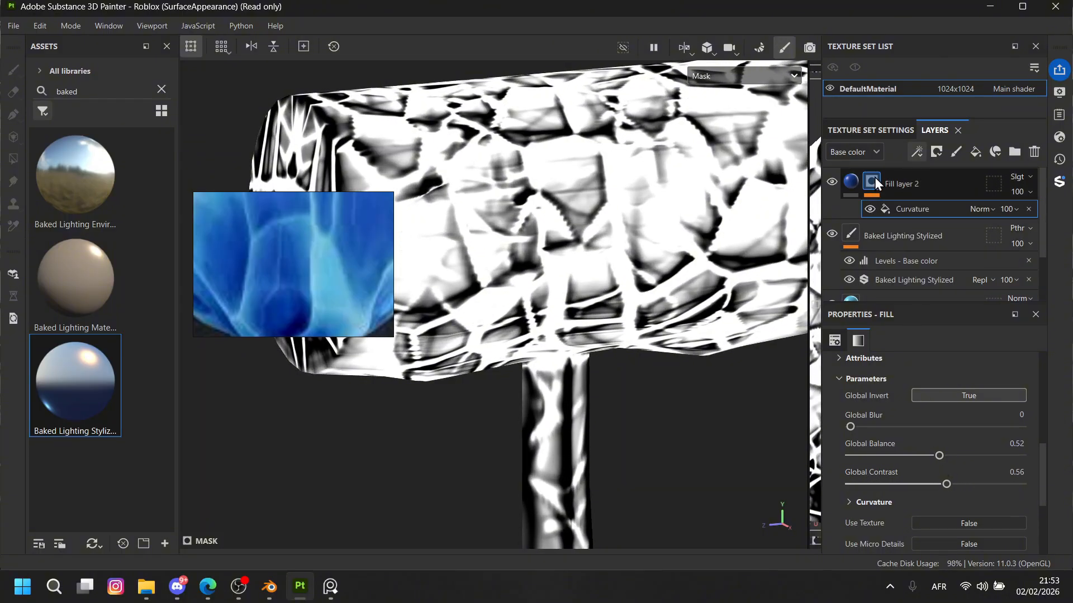
pyautogui.rightClick(873, 178)
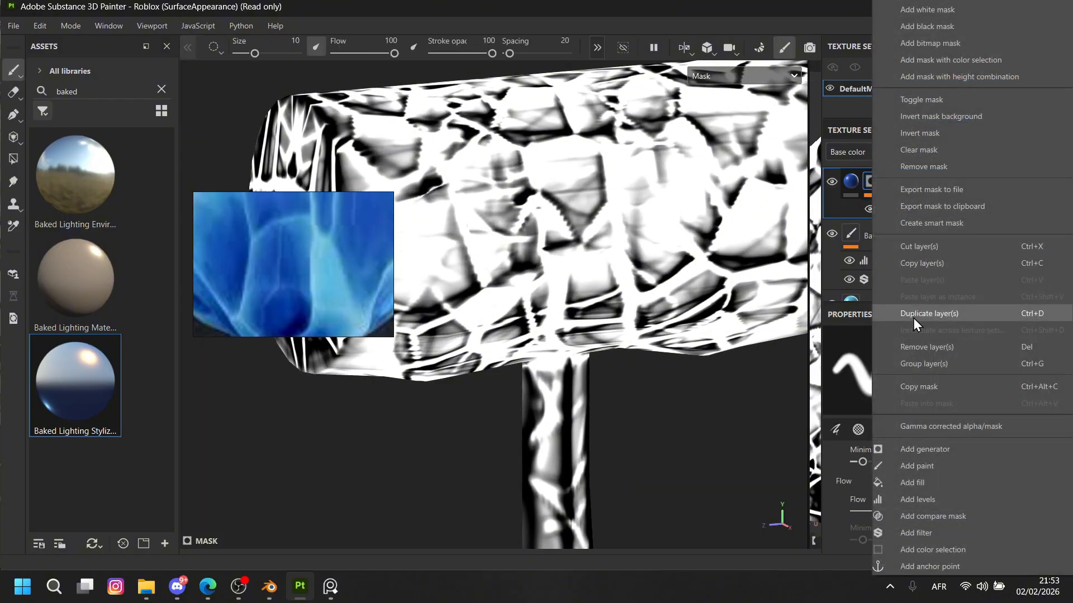
pyautogui.click(938, 500)
pyautogui.keyDown('alt'); pyautogui.moveTo(723, 307); pyautogui.dragTo(771, 337, button='middle'); pyautogui.keyUp('alt')
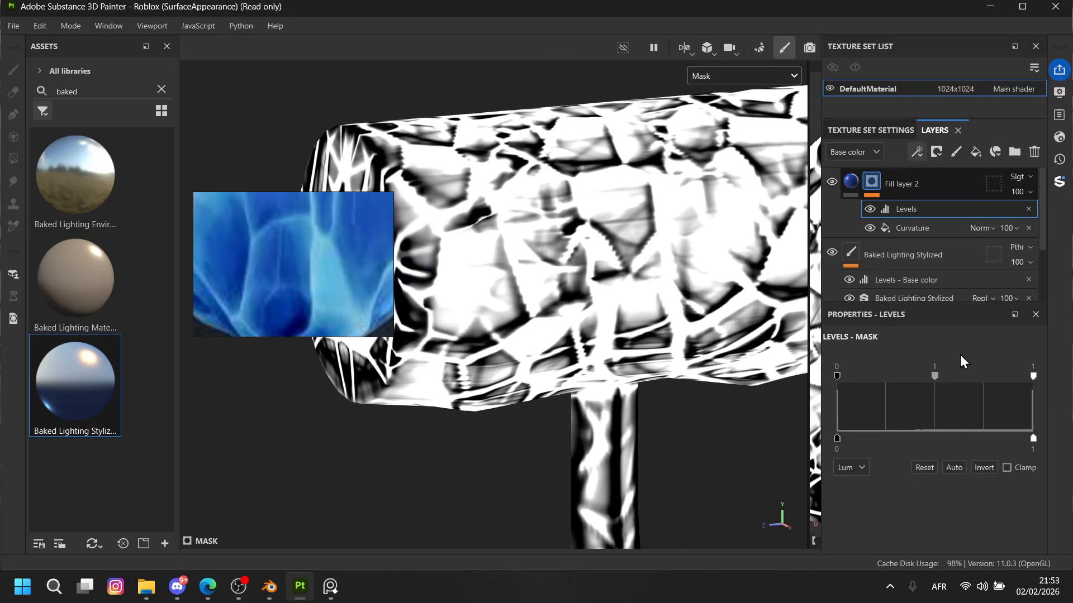
pyautogui.moveTo(1031, 377); pyautogui.dragTo(1070, 385)
pyautogui.moveTo(933, 377)
pyautogui.mouseDown()
pyautogui.moveTo(968, 371)
pyautogui.moveTo(932, 369)
pyautogui.mouseUp()
pyautogui.click(849, 179)
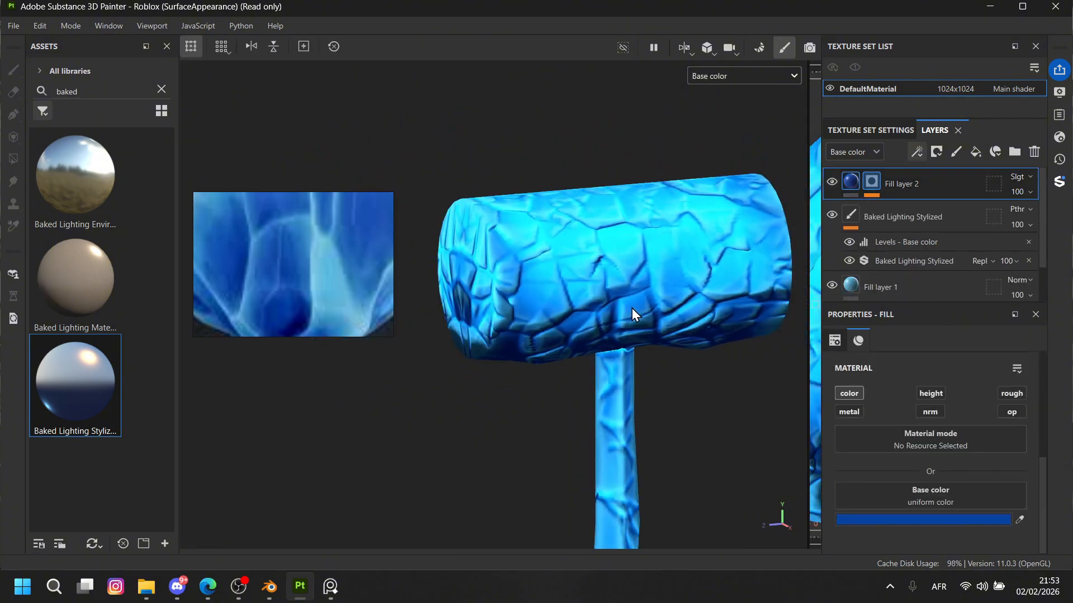
# Compare the whole hammer with the blue ice reference, examining the reference's edge veins and color variation up close.
pyautogui.scroll(-3, 634, 232)
pyautogui.scroll(-3, 634, 232)
pyautogui.keyDown('alt'); pyautogui.moveTo(659, 307); pyautogui.dragTo(658, 290, button='middle'); pyautogui.keyUp('alt')
pyautogui.scroll(-5, 313, 262)
pyautogui.click(311, 257)
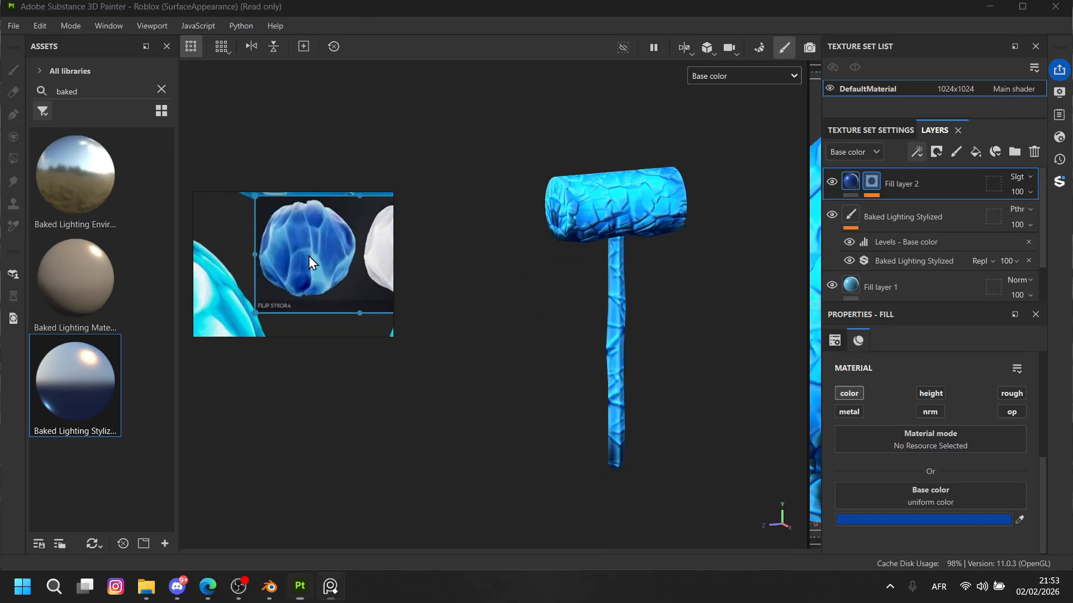
pyautogui.scroll(1, 310, 257)
pyautogui.moveTo(313, 257); pyautogui.dragTo(373, 316, button='middle')
pyautogui.scroll(6, 324, 282)
pyautogui.scroll(-6, 342, 280)
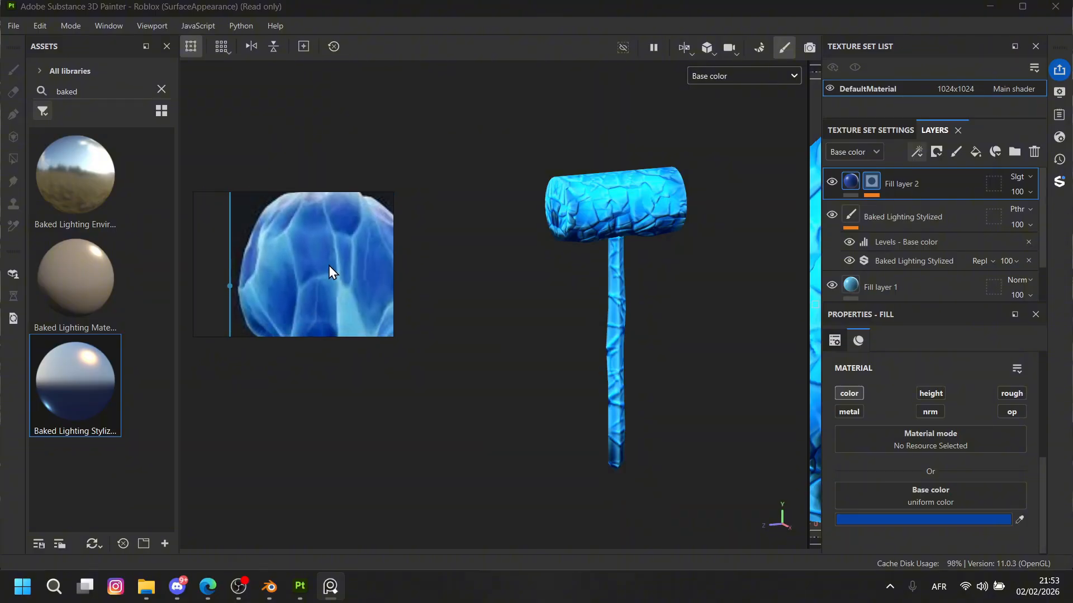
pyautogui.scroll(5, 299, 261)
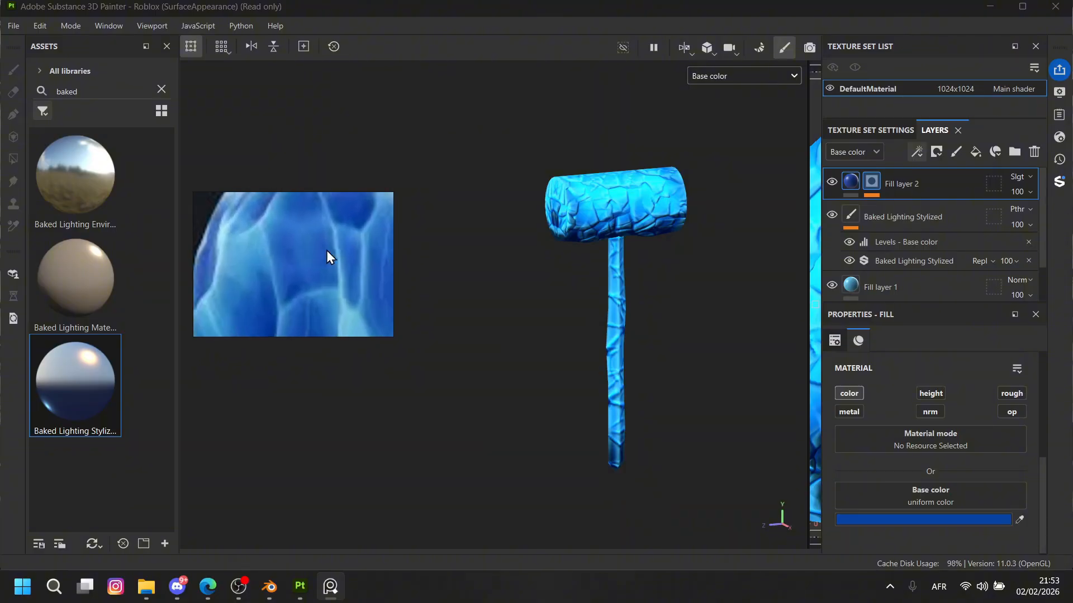
pyautogui.moveTo(326, 250); pyautogui.dragTo(287, 264, button='middle')
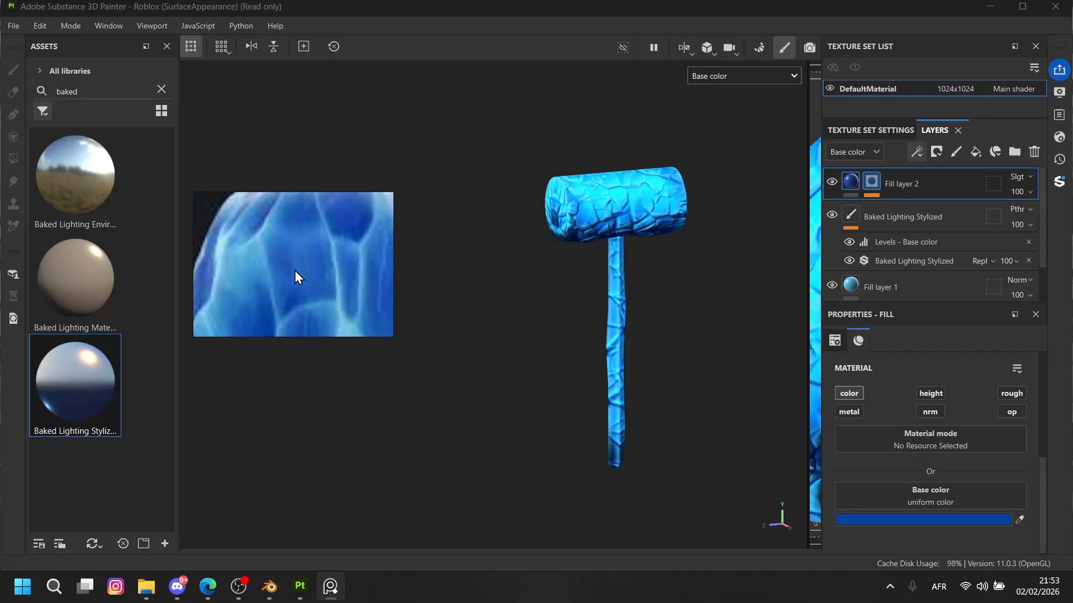
pyautogui.moveTo(305, 267); pyautogui.dragTo(246, 264, button='middle')
pyautogui.scroll(5, 287, 260)
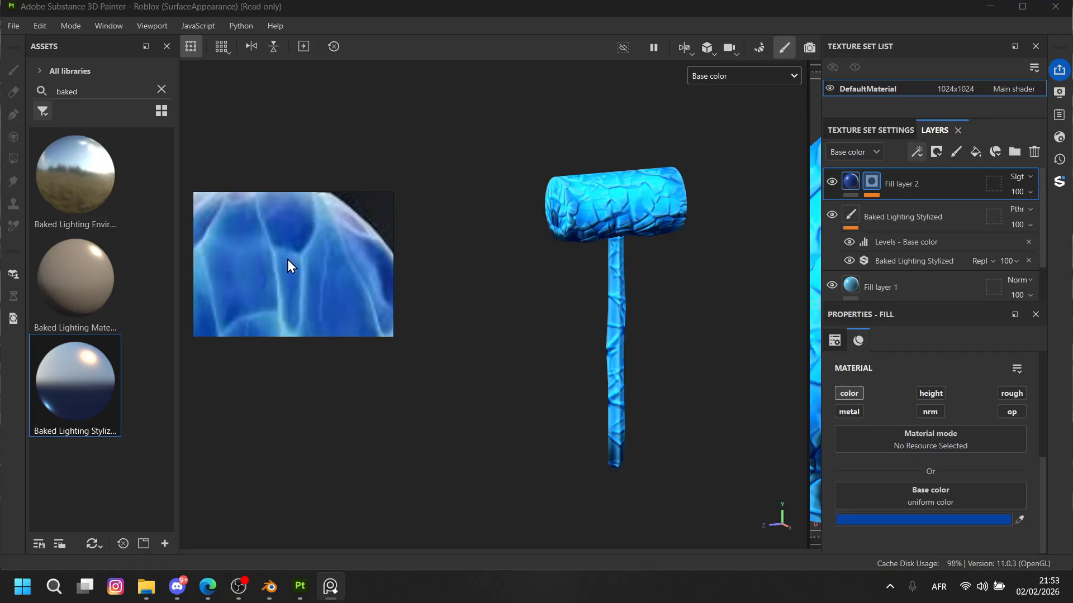
pyautogui.moveTo(298, 242); pyautogui.dragTo(345, 242, button='middle')
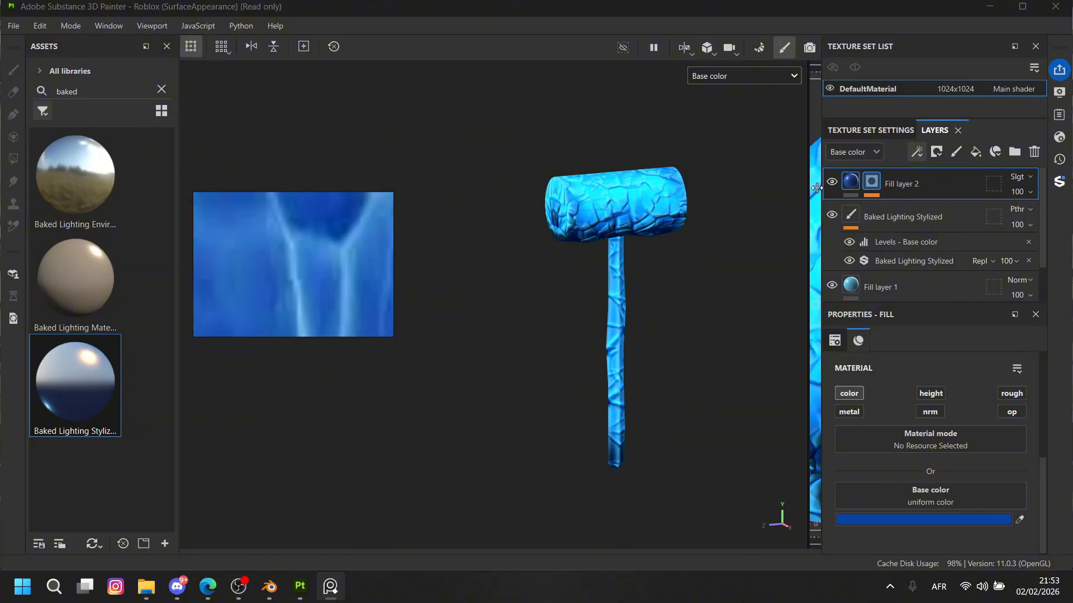
# Add another fill layer with a black mask above Fill layer 2.
pyautogui.click(975, 151)
pyautogui.scroll(3, 679, 223)
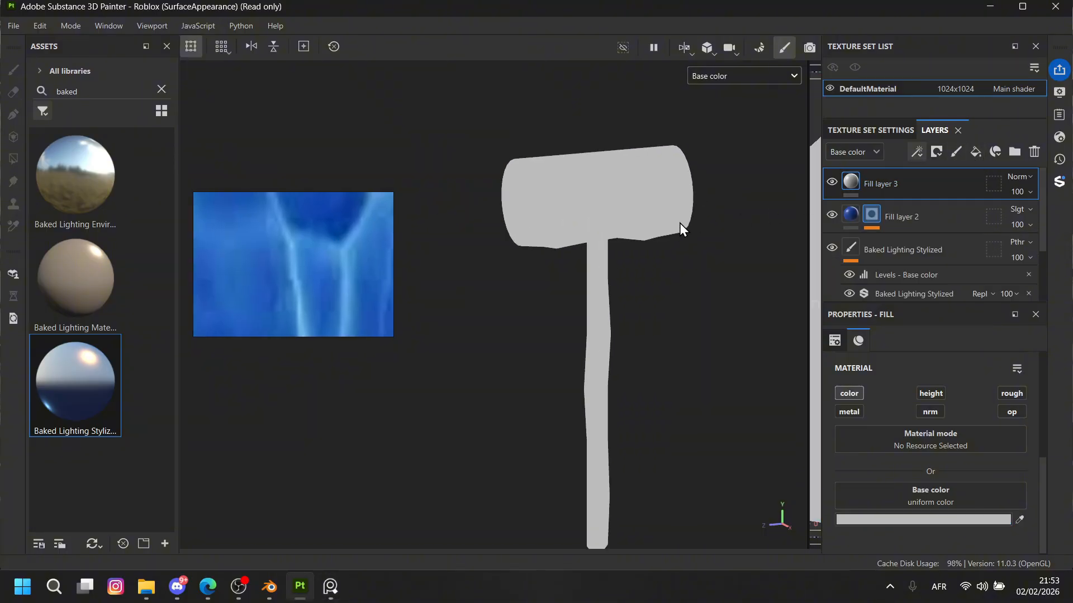
pyautogui.rightClick(877, 188)
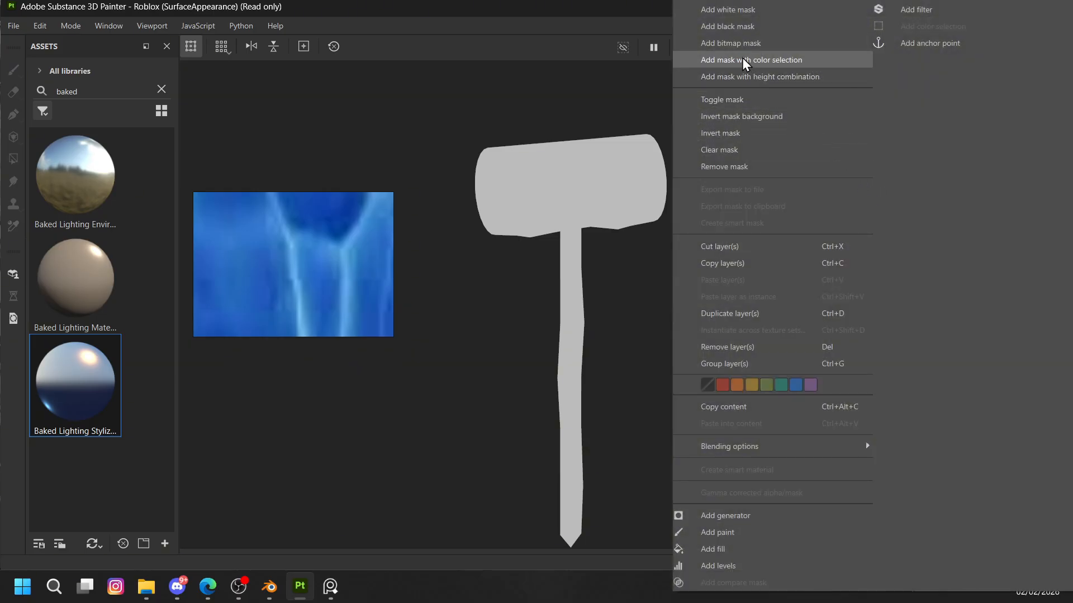
pyautogui.click(726, 28)
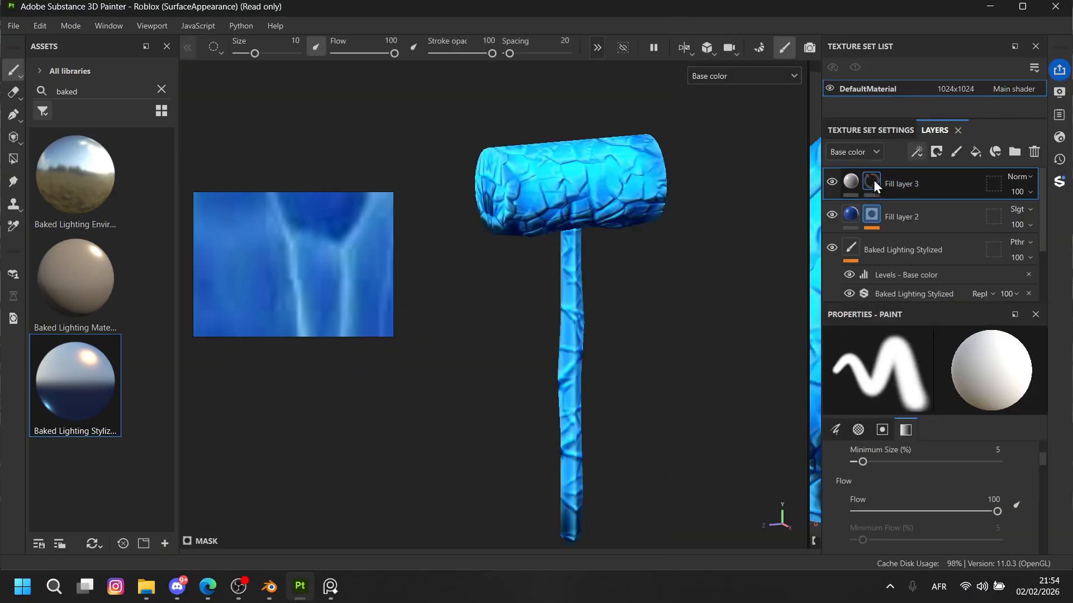
# Add a Metal Edge Wear generator to Fill layer 3's black mask.
pyautogui.click(915, 153)
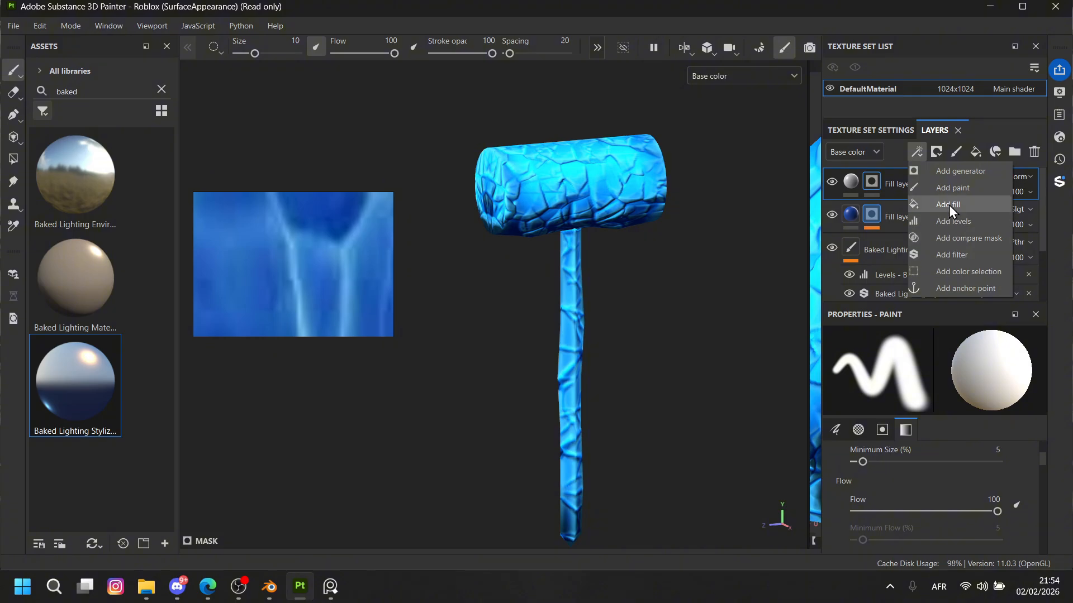
pyautogui.click(950, 171)
pyautogui.click(922, 379)
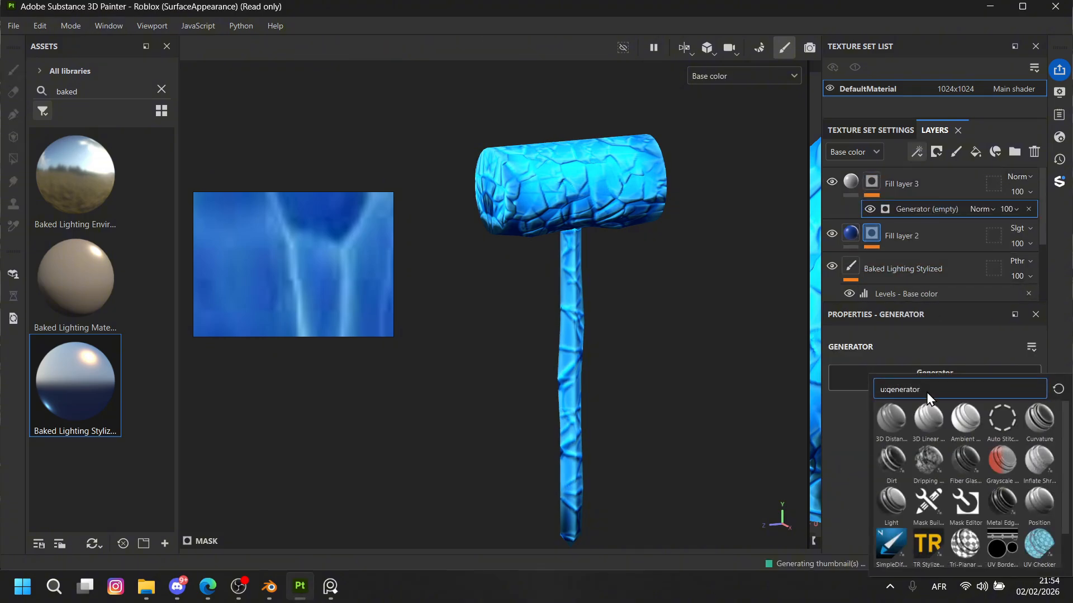
pyautogui.write('metal')
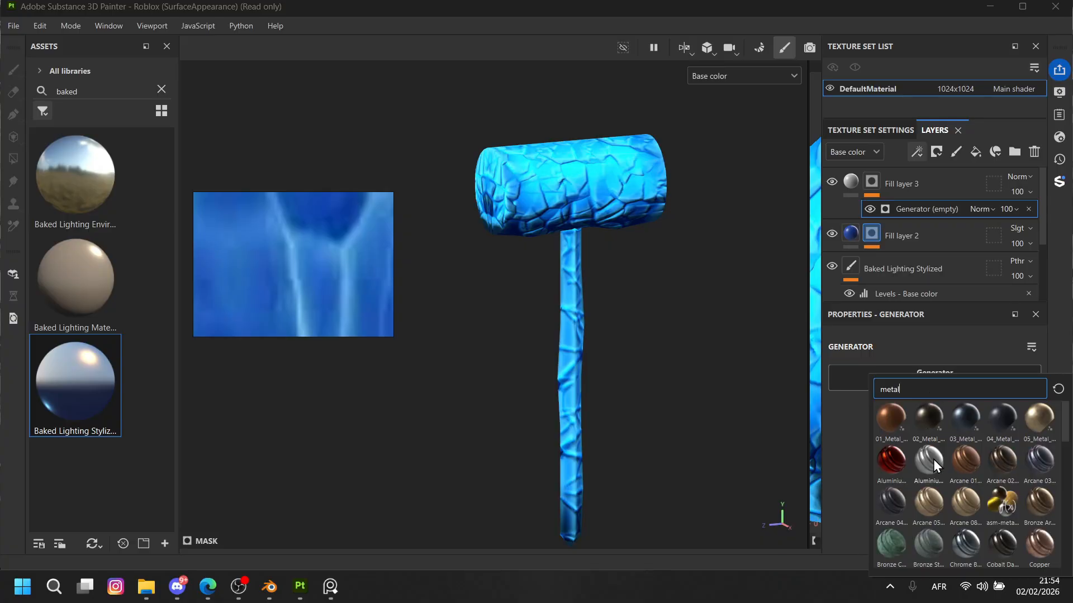
pyautogui.write(' edge')
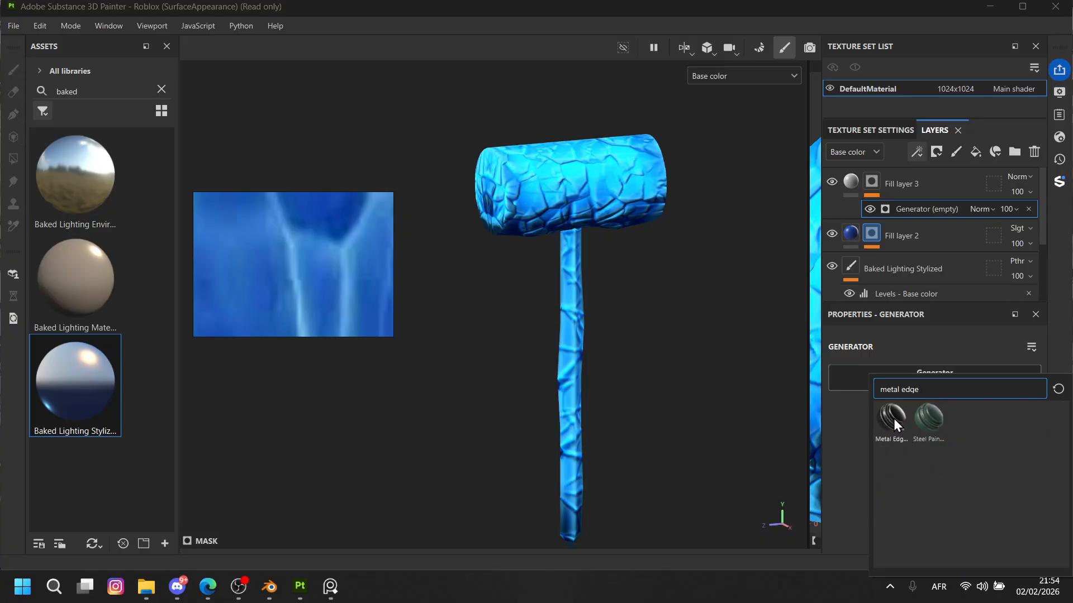
pyautogui.click(892, 418)
# Display Fill layer 3's mask on the hammer and set the generator's Wear Level to 0.9.
pyautogui.keyDown('alt'); pyautogui.moveTo(645, 214); pyautogui.dragTo(715, 291, button='right'); pyautogui.keyUp('alt')
pyautogui.keyDown('alt'); pyautogui.moveTo(617, 237); pyautogui.dragTo(698, 313, button='middle'); pyautogui.keyUp('alt')
pyautogui.keyDown('alt'); pyautogui.moveTo(671, 310); pyautogui.dragTo(651, 340, button='right'); pyautogui.keyUp('alt')
pyautogui.keyDown('alt'); pyautogui.click(870, 184); pyautogui.keyUp('alt')
pyautogui.keyDown('alt'); pyautogui.moveTo(670, 420); pyautogui.dragTo(665, 362, button='middle'); pyautogui.keyUp('alt')
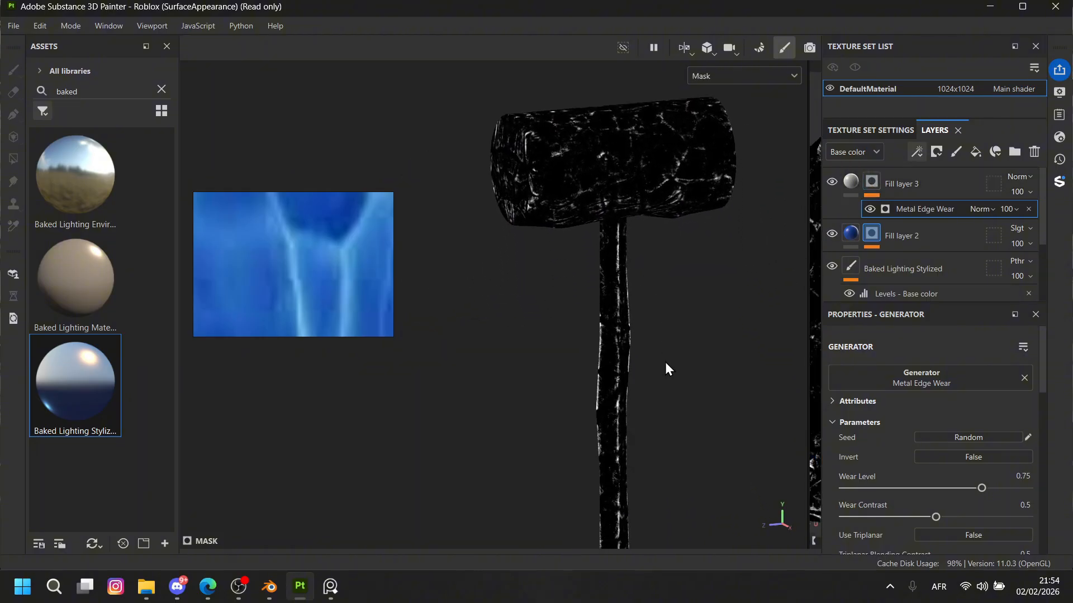
pyautogui.moveTo(665, 362)
pyautogui.keyDown('alt'); pyautogui.mouseDown()
pyautogui.moveTo(630, 336)
pyautogui.moveTo(666, 377)
pyautogui.mouseUp(); pyautogui.keyUp('alt')
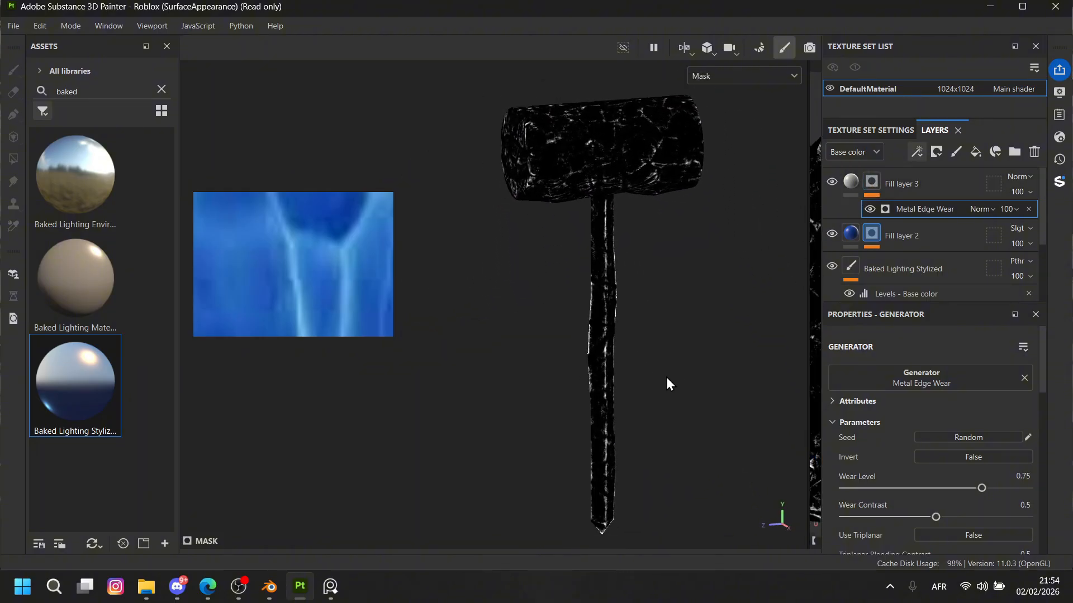
pyautogui.click(873, 182)
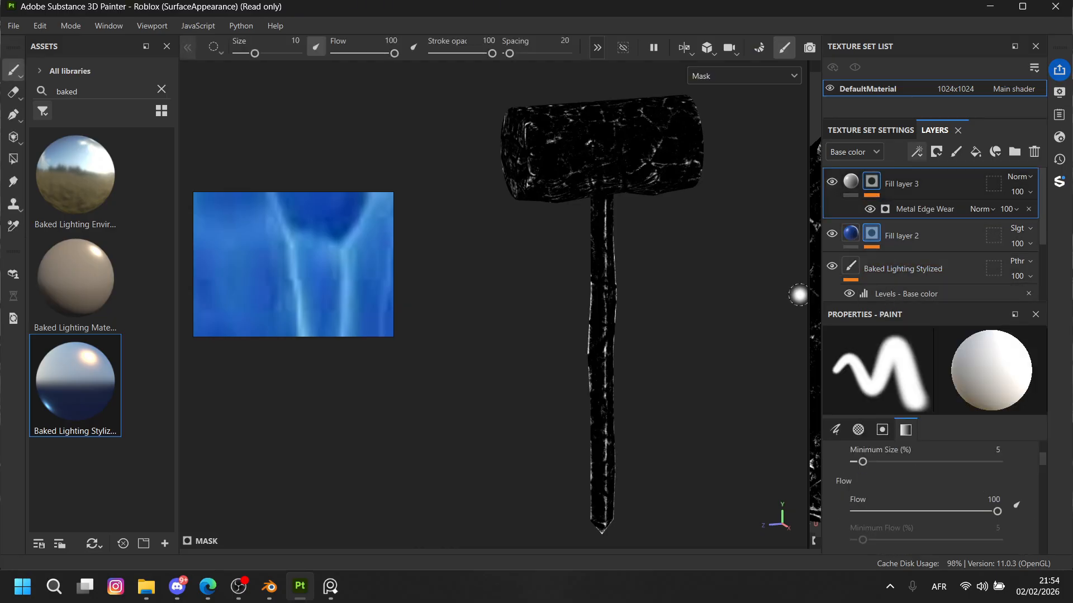
pyautogui.click(905, 211)
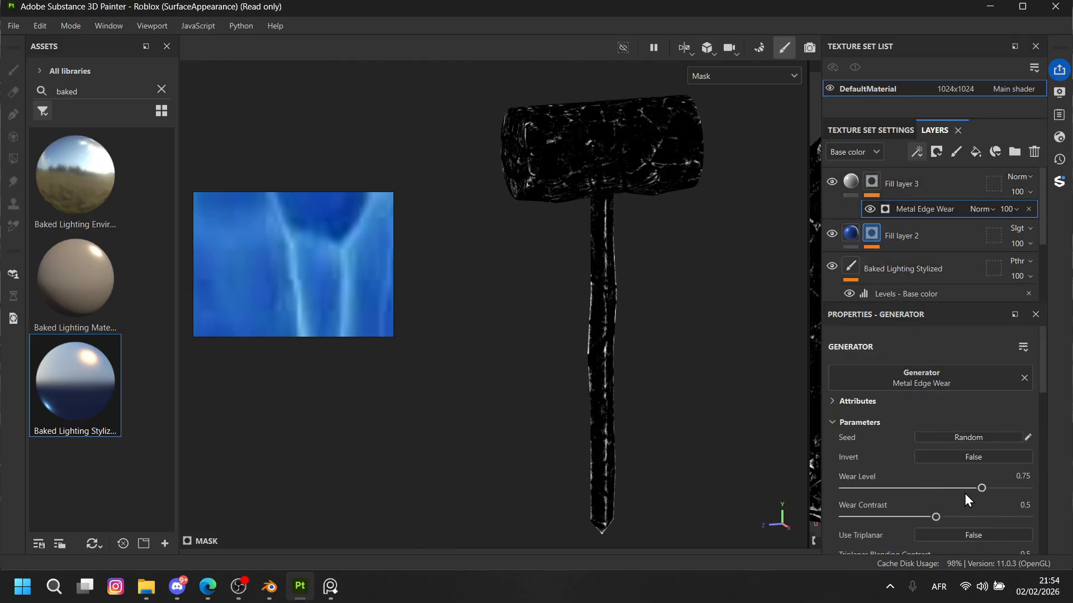
pyautogui.moveTo(981, 488); pyautogui.dragTo(1009, 495)
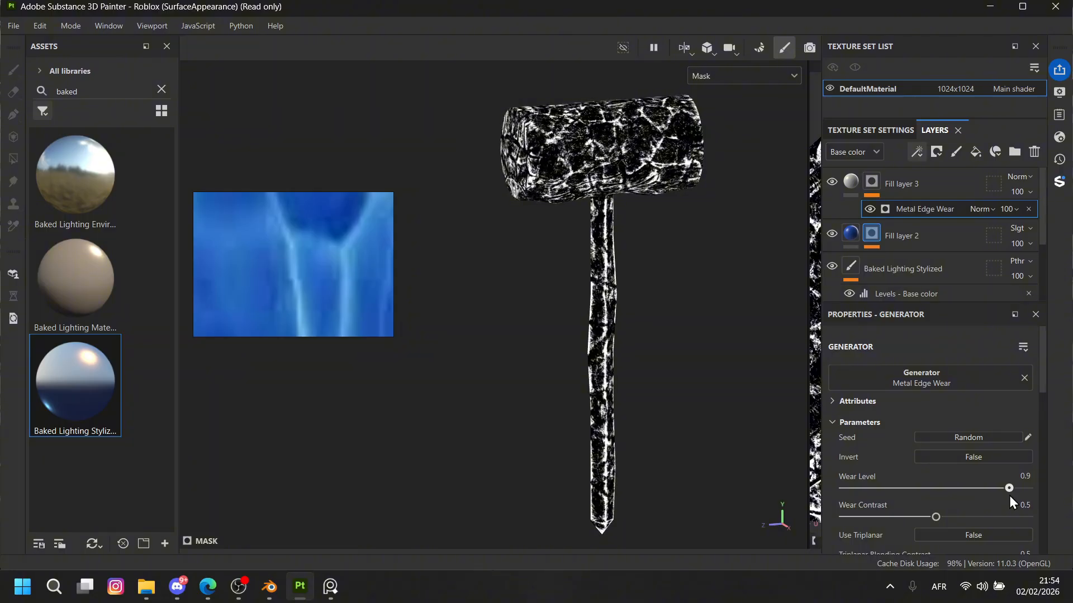
# Set the Metal Edge Wear generator's Grunge Amount to 0.23 while checking the mask on the hammer head.
pyautogui.scroll(3, 631, 283)
pyautogui.keyDown('alt'); pyautogui.moveTo(619, 234); pyautogui.dragTo(659, 418, button='middle'); pyautogui.keyUp('alt')
pyautogui.scroll(3, 648, 410)
pyautogui.keyDown('alt'); pyautogui.moveTo(626, 352); pyautogui.dragTo(704, 435, button='middle'); pyautogui.keyUp('alt')
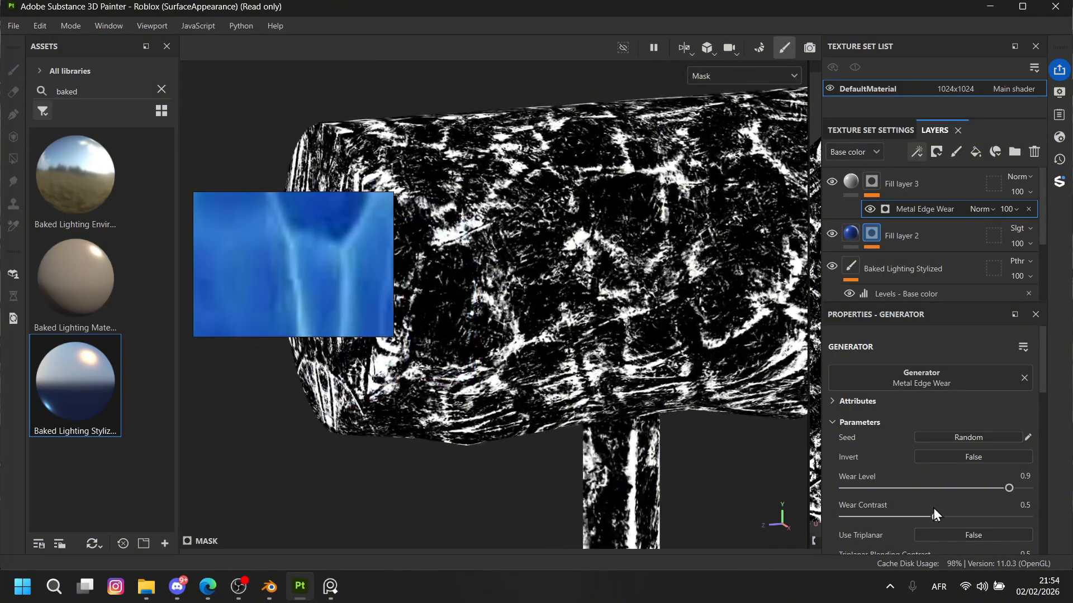
pyautogui.scroll(-3, 934, 511)
pyautogui.moveTo(891, 512)
pyautogui.mouseDown()
pyautogui.moveTo(864, 510)
pyautogui.moveTo(885, 510)
pyautogui.mouseUp()
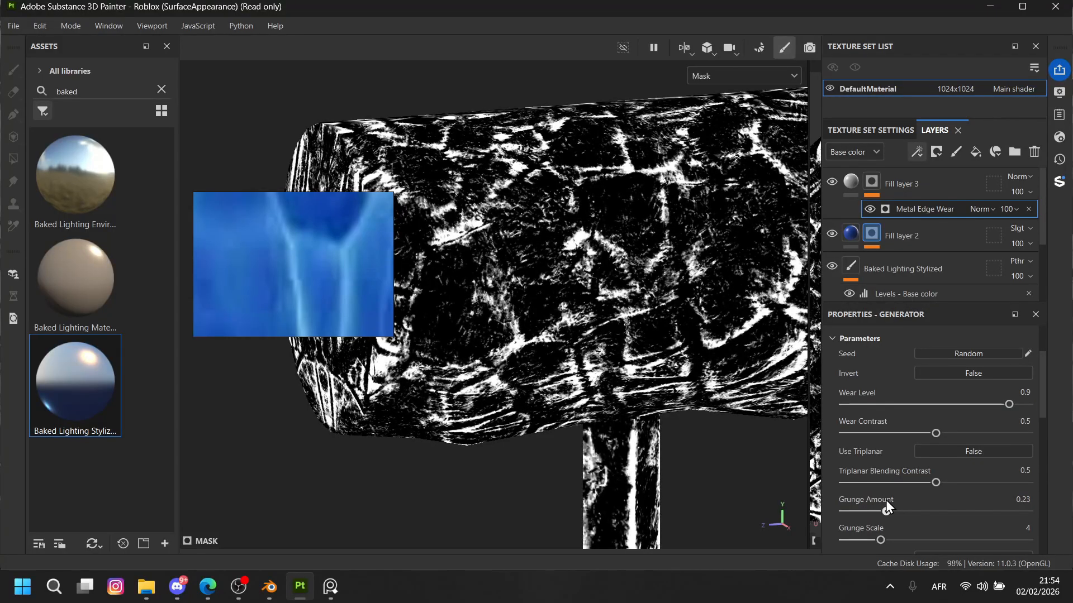
# Return to Fill layer 3's color view and set its base color blending mode to Color dodge.
pyautogui.click(850, 182)
pyautogui.scroll(-3, 644, 299)
pyautogui.keyDown('alt'); pyautogui.moveTo(644, 300); pyautogui.dragTo(657, 327); pyautogui.keyUp('alt')
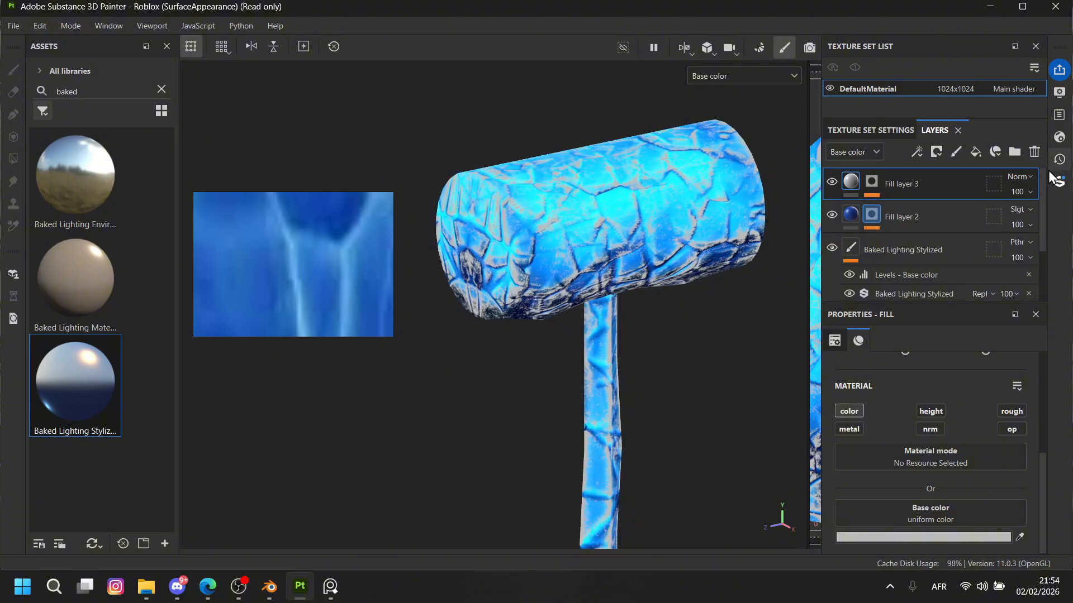
pyautogui.click(1018, 176)
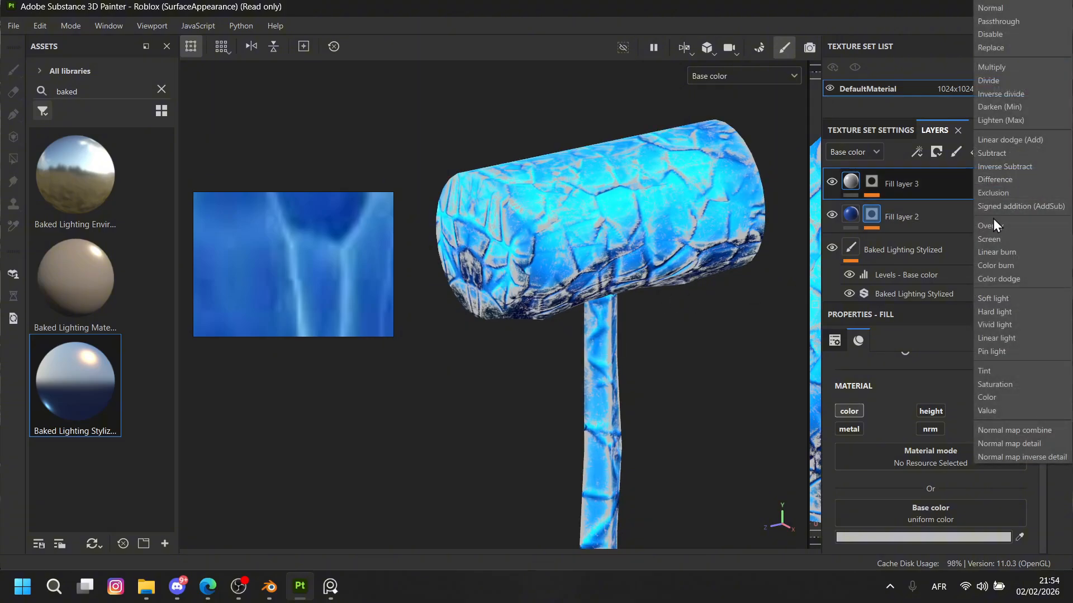
pyautogui.click(1003, 278)
# Examine the edge highlights and their mask up close, comparing the hammer with Fill layer 3 shown and hidden.
pyautogui.scroll(5, 704, 325)
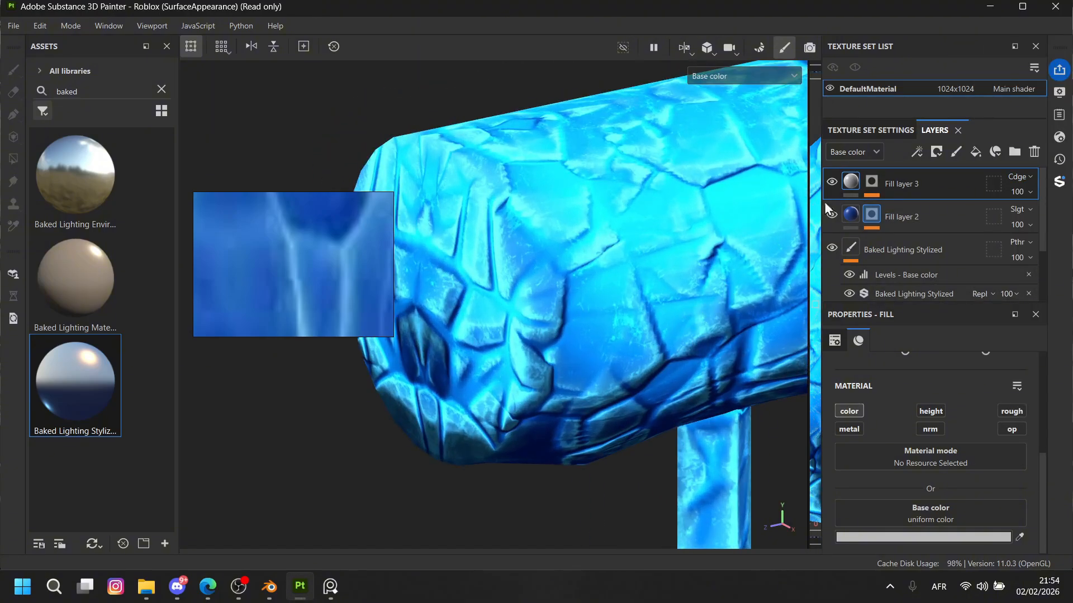
pyautogui.keyDown('alt'); pyautogui.click(871, 182); pyautogui.keyUp('alt')
pyautogui.scroll(-3, 693, 326)
pyautogui.click(845, 189)
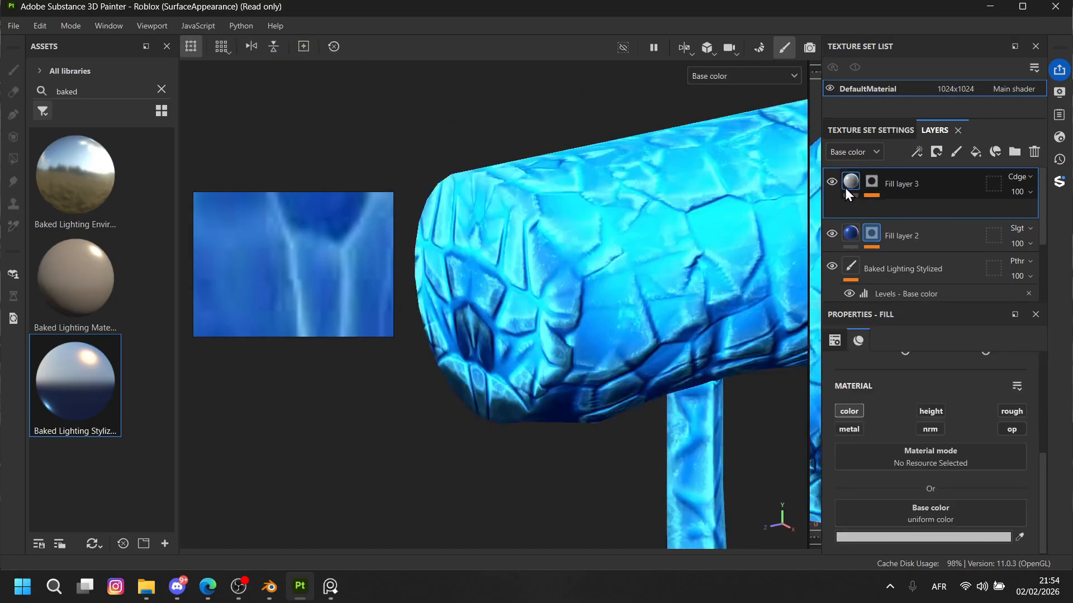
pyautogui.scroll(-3, 642, 395)
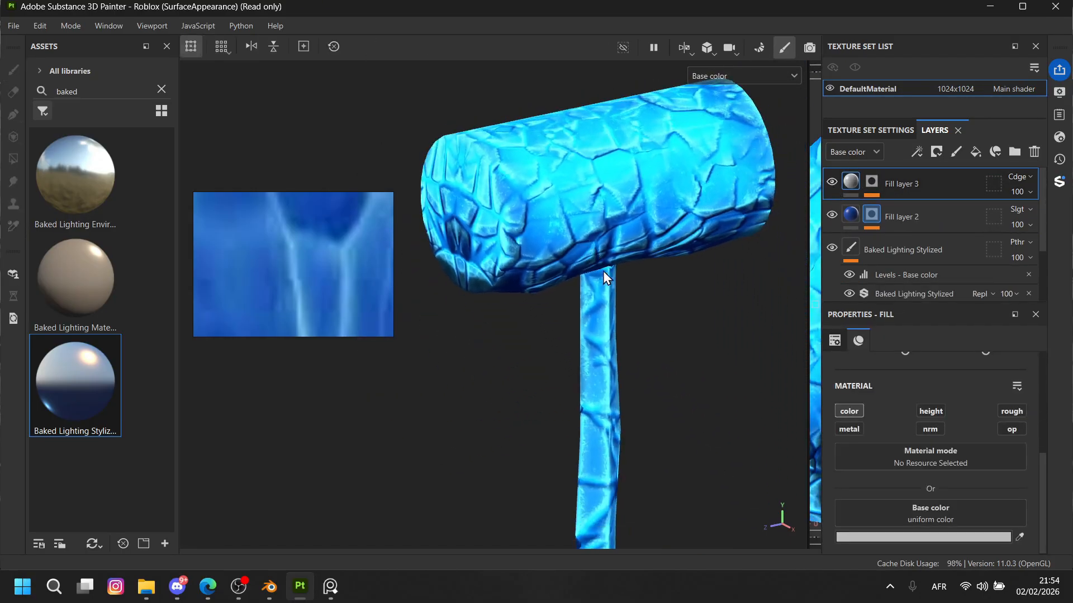
pyautogui.click(832, 180)
pyautogui.click(832, 180)
pyautogui.click(833, 180)
pyautogui.click(832, 180)
pyautogui.click(833, 180)
pyautogui.click(832, 180)
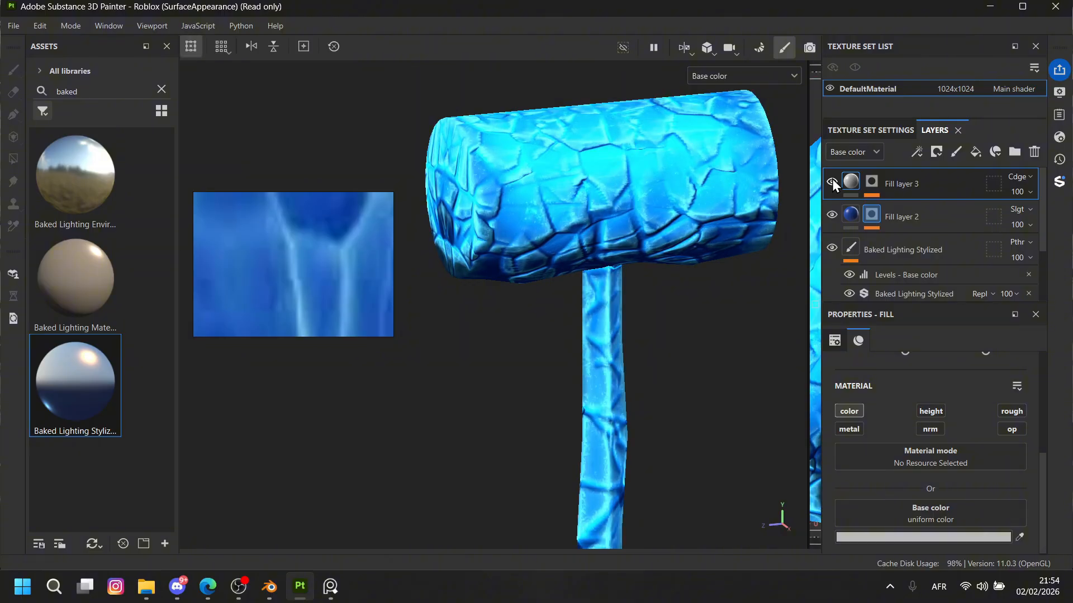
pyautogui.click(833, 179)
pyautogui.click(832, 179)
pyautogui.click(833, 179)
pyautogui.click(832, 180)
# Fine-tune the midtone and white input of the base color Levels on the Baked Lighting Stylized layer.
pyautogui.scroll(-3, 714, 280)
pyautogui.keyDown('alt'); pyautogui.moveTo(713, 280); pyautogui.dragTo(676, 280); pyautogui.keyUp('alt')
pyautogui.scroll(-2, 944, 227)
pyautogui.scroll(1, 904, 229)
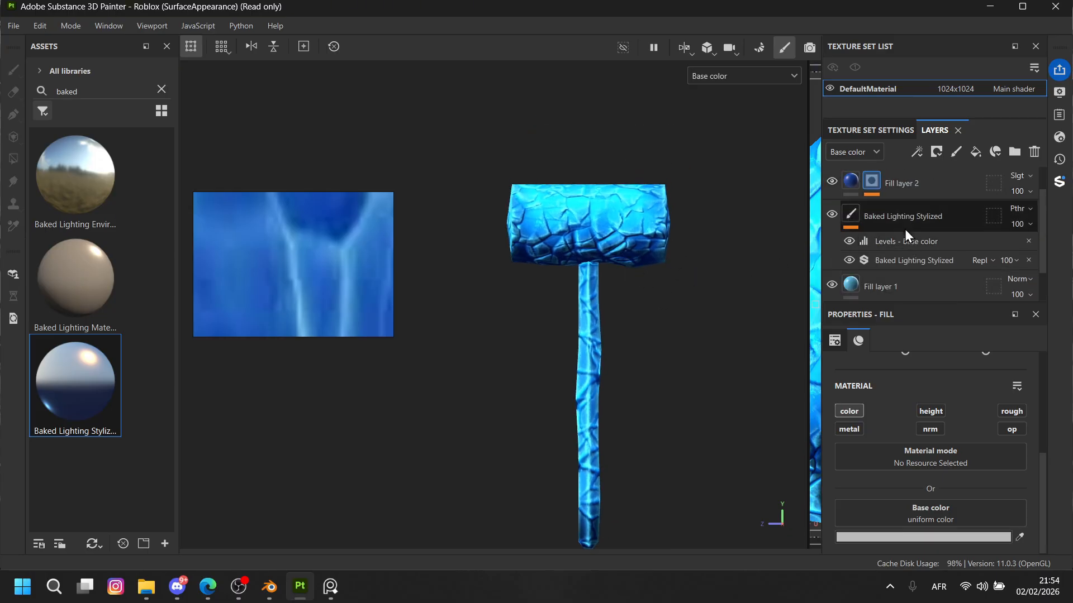
pyautogui.keyDown('alt'); pyautogui.moveTo(659, 240); pyautogui.dragTo(719, 192); pyautogui.keyUp('alt')
pyautogui.click(918, 241)
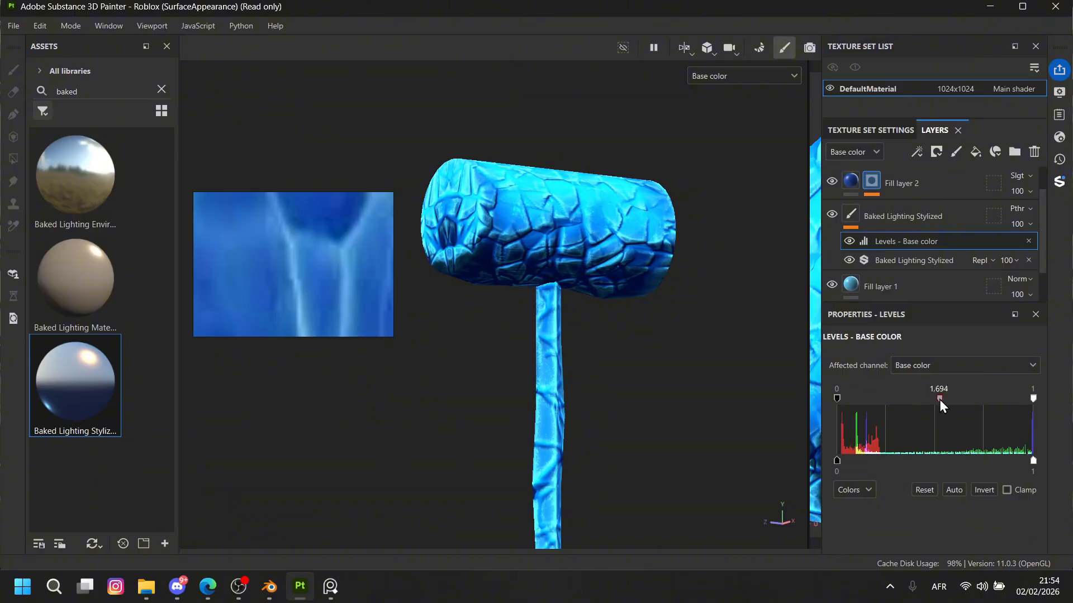
pyautogui.moveTo(940, 400); pyautogui.dragTo(934, 400)
pyautogui.moveTo(1031, 399)
pyautogui.mouseDown()
pyautogui.moveTo(997, 397)
pyautogui.moveTo(1030, 398)
pyautogui.mouseUp()
# Open the Baked Lighting Stylized filter's light settings.
pyautogui.click(931, 259)
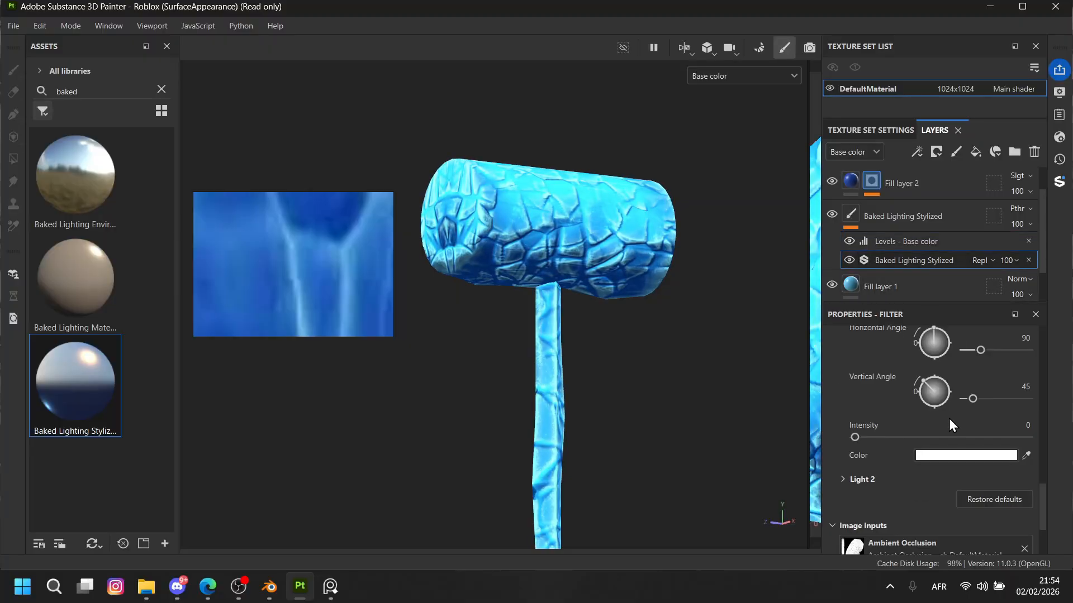
# Set the Baked Lighting Stylized filter's sun horizontal angle to 281 and its sun vertical angle to 323.
pyautogui.scroll(3, 994, 427)
pyautogui.scroll(3, 997, 430)
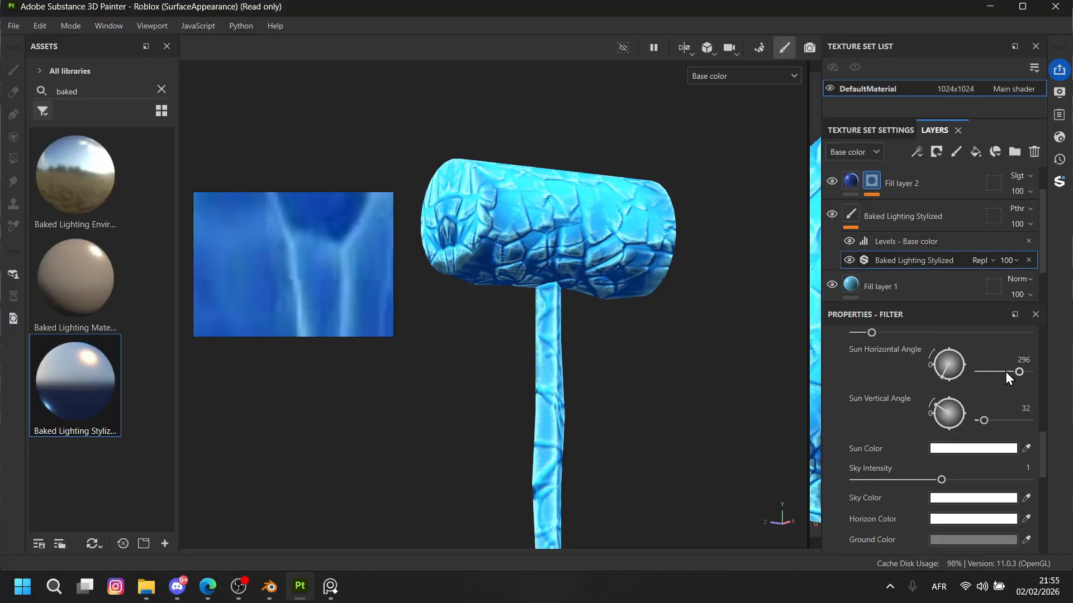
pyautogui.moveTo(1006, 373); pyautogui.dragTo(1010, 394)
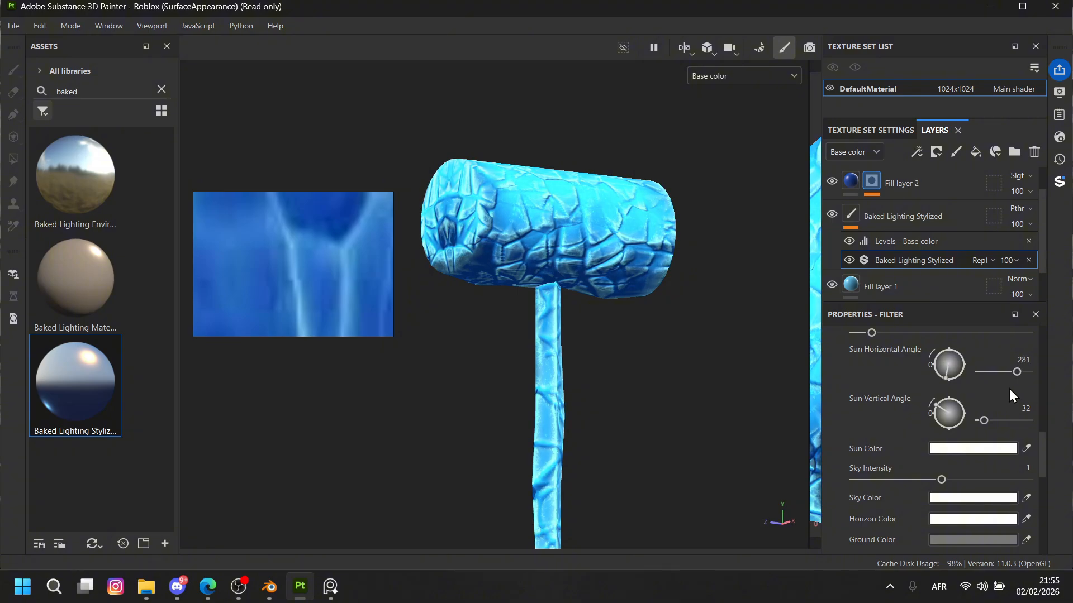
pyautogui.scroll(2, 1003, 419)
pyautogui.scroll(-1, 1000, 424)
pyautogui.moveTo(984, 462); pyautogui.dragTo(1023, 459)
pyautogui.keyDown('alt'); pyautogui.moveTo(716, 373); pyautogui.dragTo(610, 399); pyautogui.keyUp('alt')
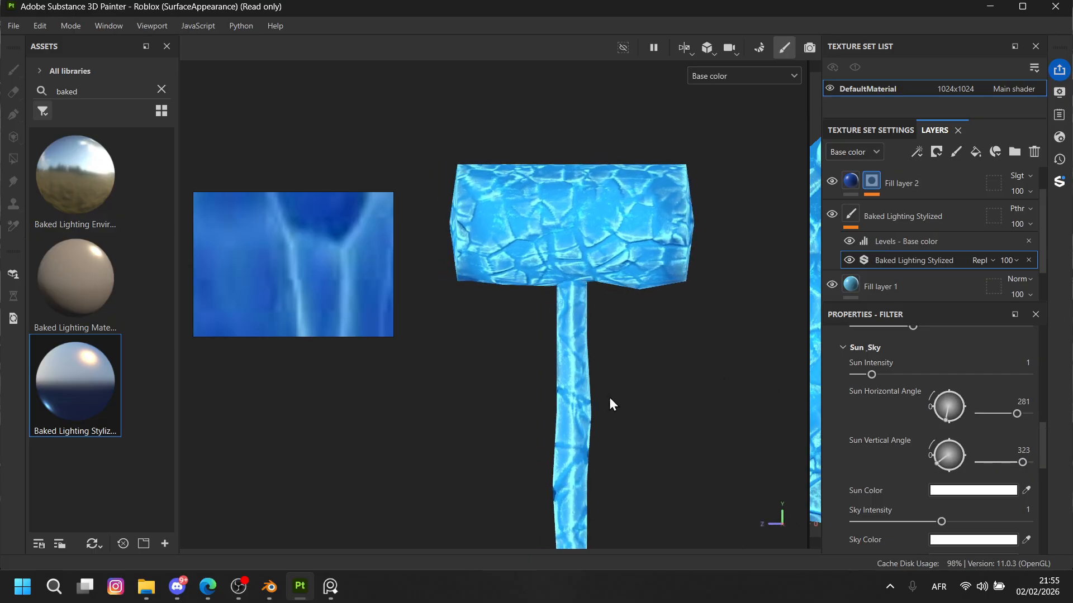
pyautogui.keyDown('alt'); pyautogui.moveTo(610, 399); pyautogui.dragTo(637, 357, button='middle'); pyautogui.keyUp('alt')
pyautogui.scroll(-2, 637, 357)
pyautogui.scroll(2, 637, 357)
# Adjust the Baked Lighting Stylized layer's base color levels to a midtone of 2.441 and an input white point of 0.779.
pyautogui.click(882, 242)
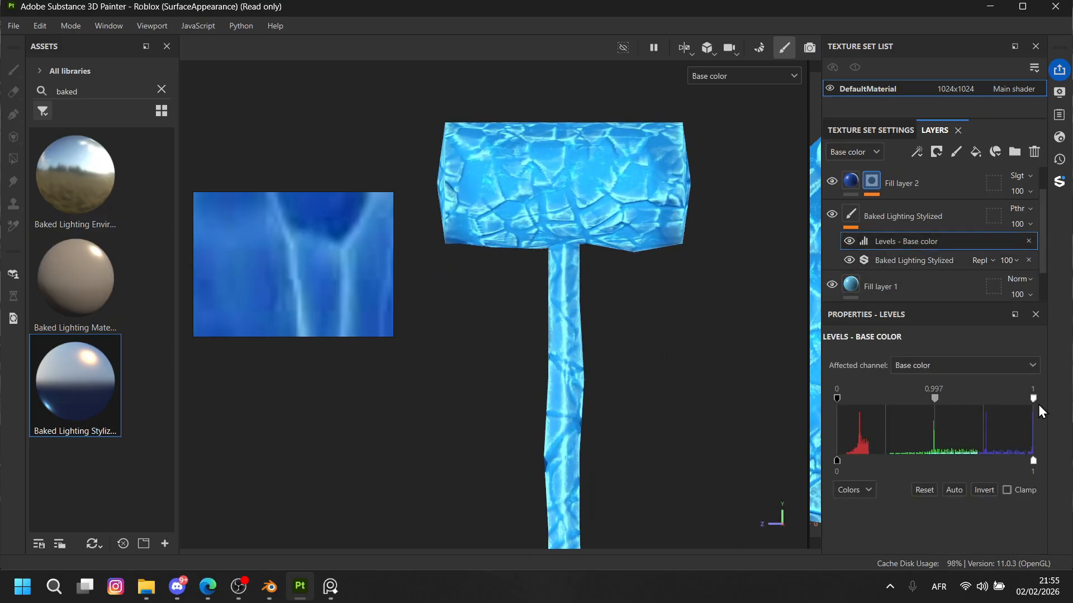
pyautogui.moveTo(1025, 403); pyautogui.dragTo(1041, 407)
pyautogui.moveTo(935, 399); pyautogui.dragTo(946, 401)
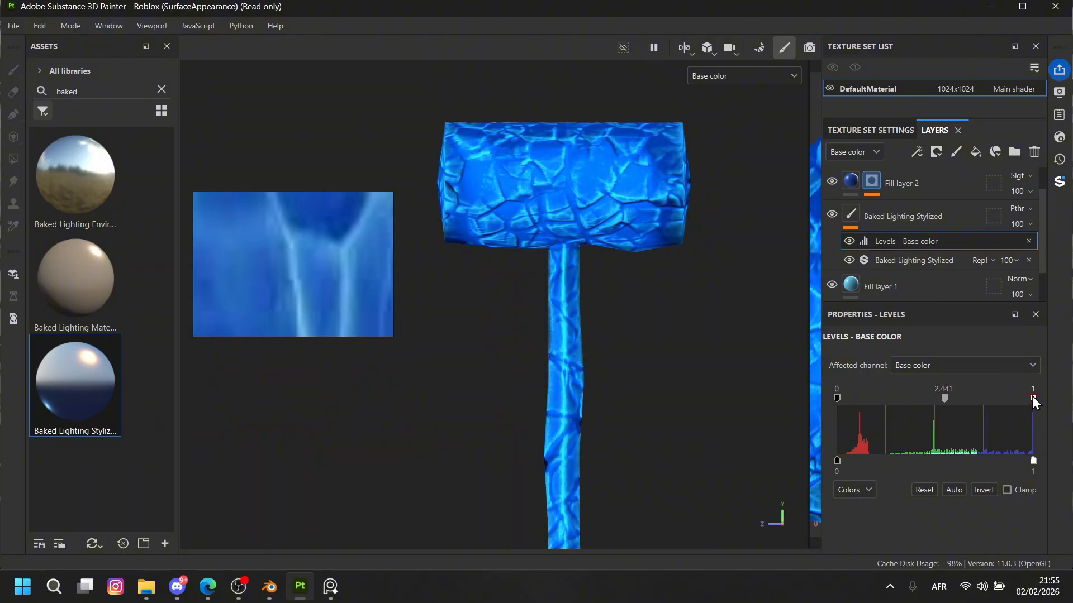
pyautogui.moveTo(1033, 399); pyautogui.dragTo(986, 402)
pyautogui.scroll(-2, 593, 359)
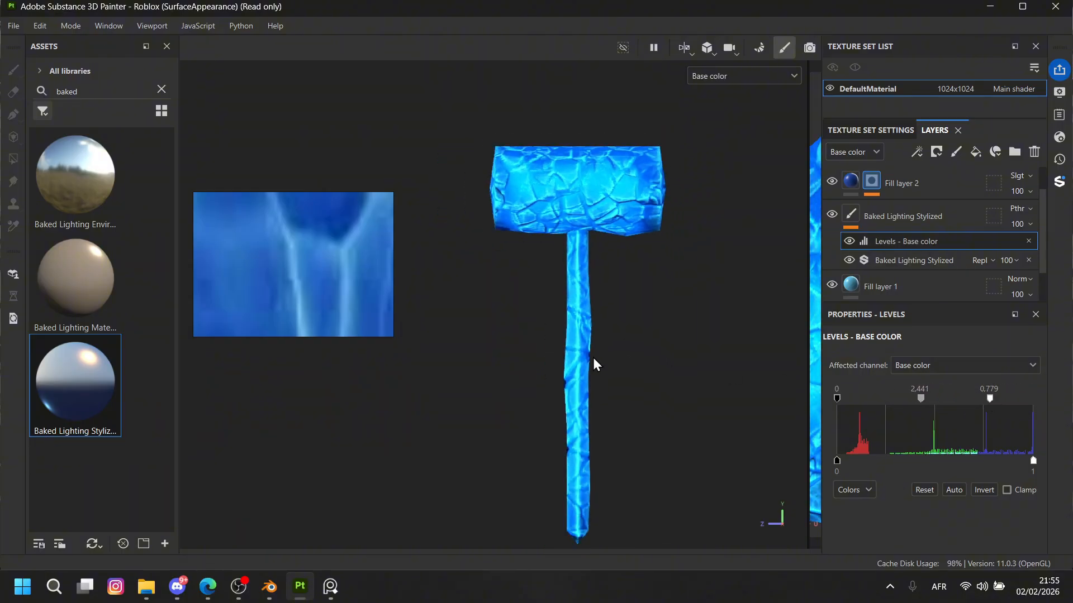
# Examine the hammer's cracked surface from several angles and up close, comparing its colors with the reference image.
pyautogui.keyDown('alt'); pyautogui.moveTo(723, 367); pyautogui.dragTo(656, 386); pyautogui.keyUp('alt')
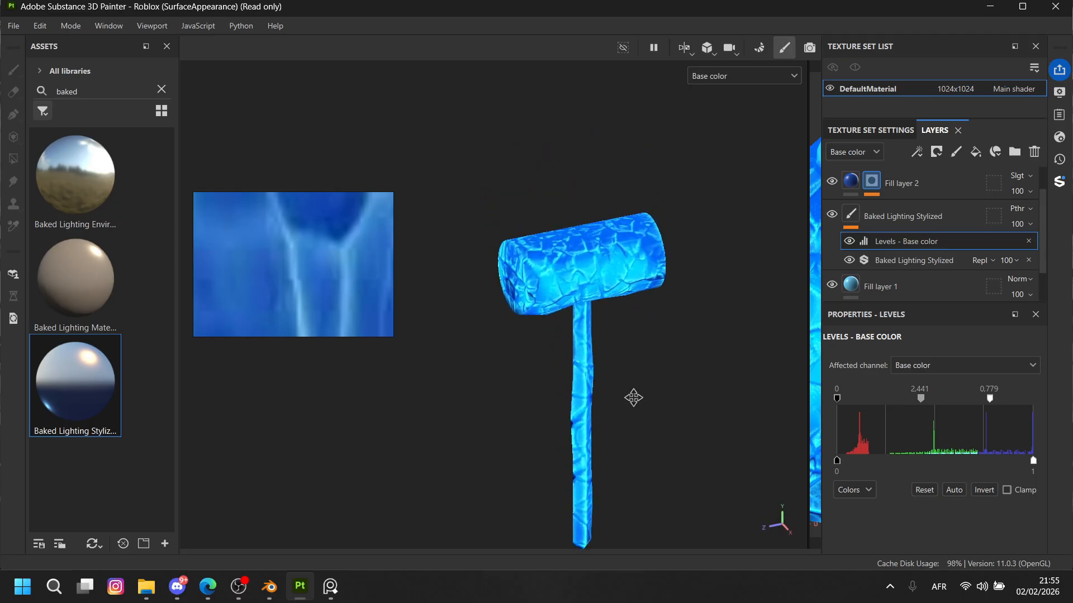
pyautogui.scroll(5, 615, 380)
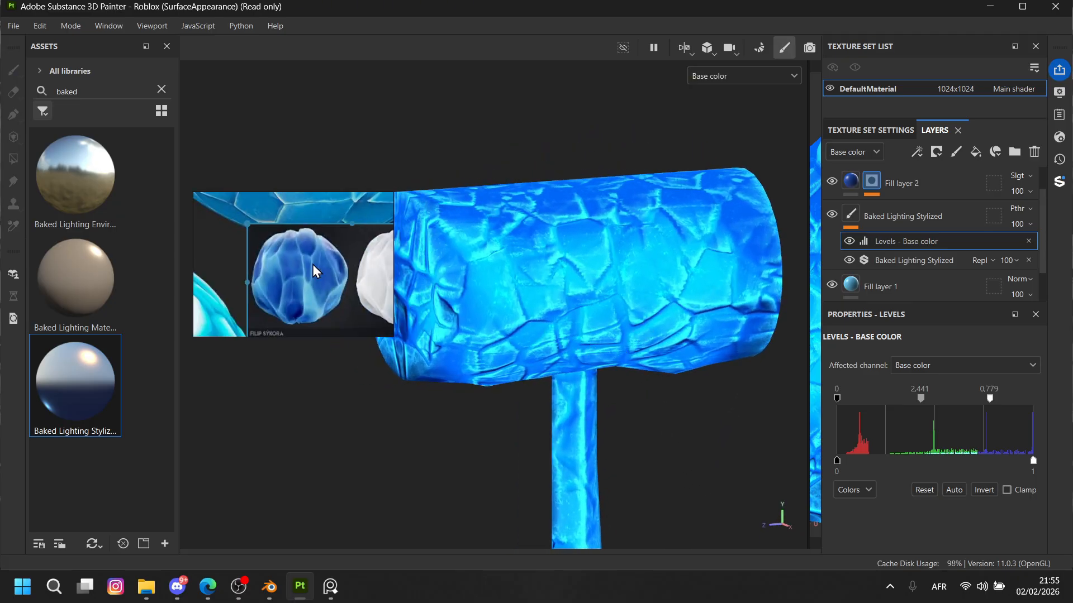
pyautogui.keyDown('alt'); pyautogui.moveTo(555, 333); pyautogui.dragTo(614, 329); pyautogui.keyUp('alt')
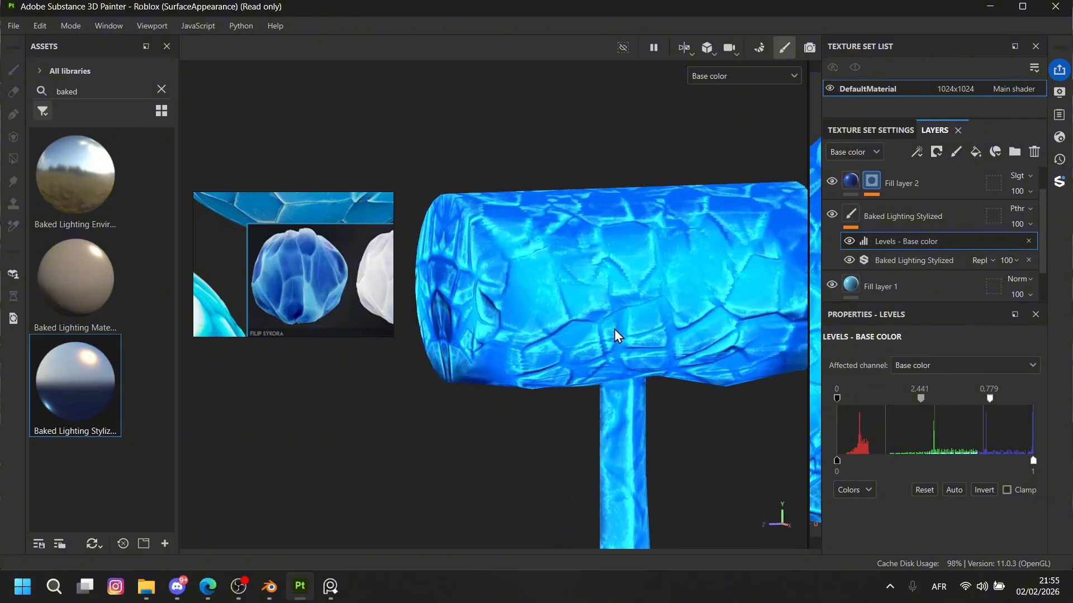
pyautogui.scroll(-2, 577, 304)
pyautogui.scroll(6, 577, 306)
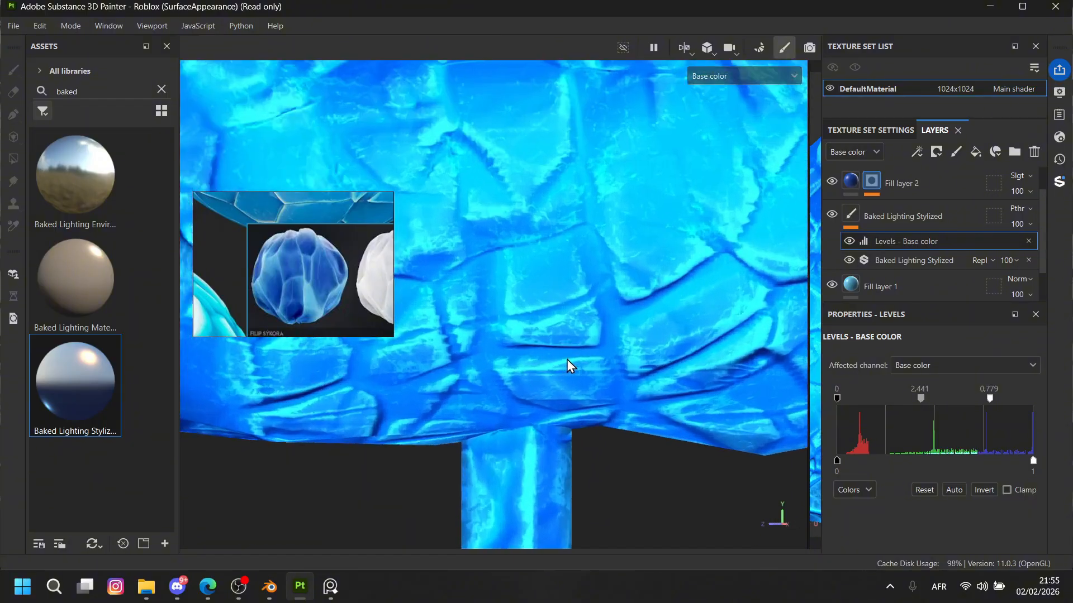
pyautogui.scroll(3, 606, 398)
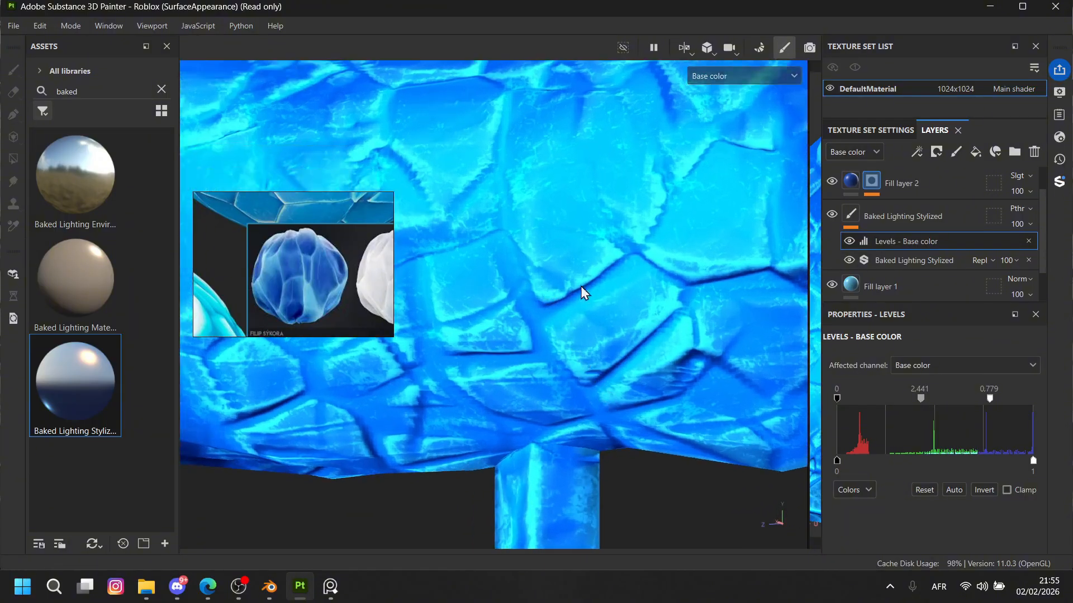
pyautogui.scroll(-5, 581, 290)
pyautogui.moveTo(567, 382); pyautogui.dragTo(628, 340, button='middle')
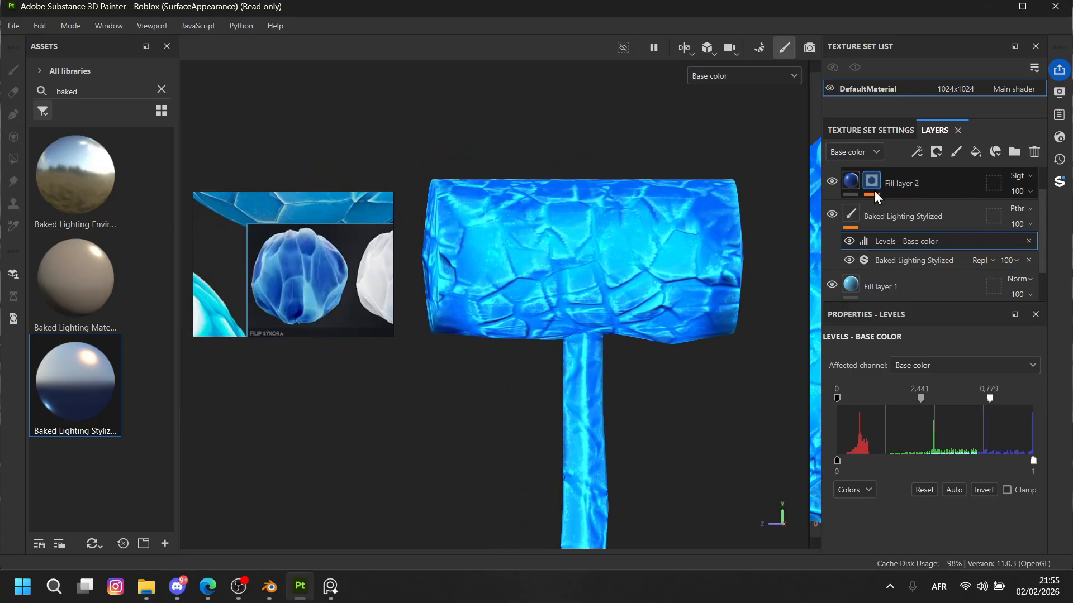
# Add a new fill layer above Fill layer 2 and give it a black mask.
pyautogui.click(922, 187)
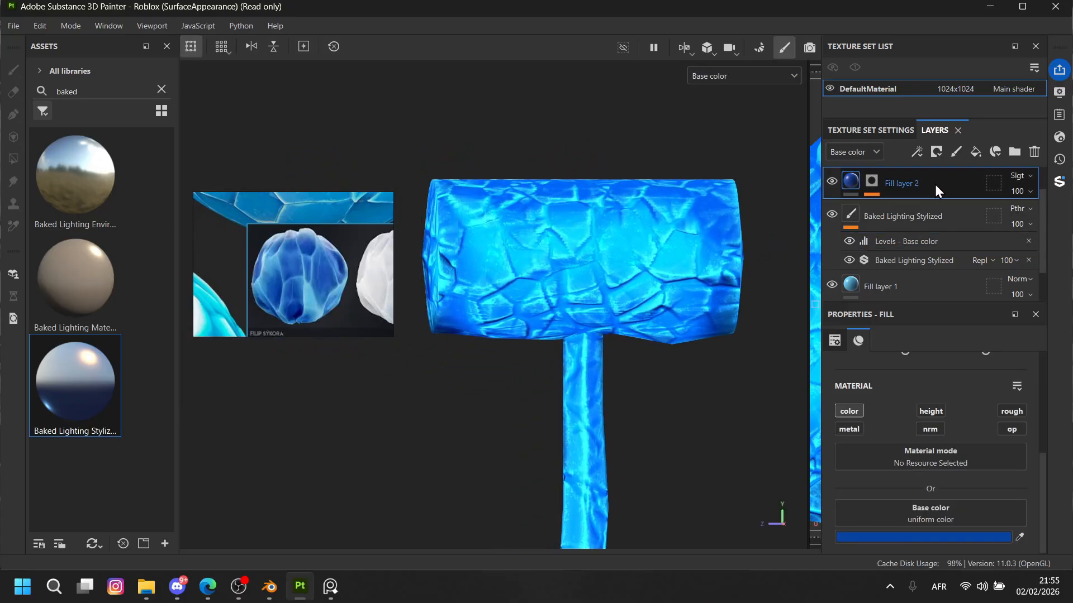
pyautogui.click(975, 152)
pyautogui.rightClick(889, 185)
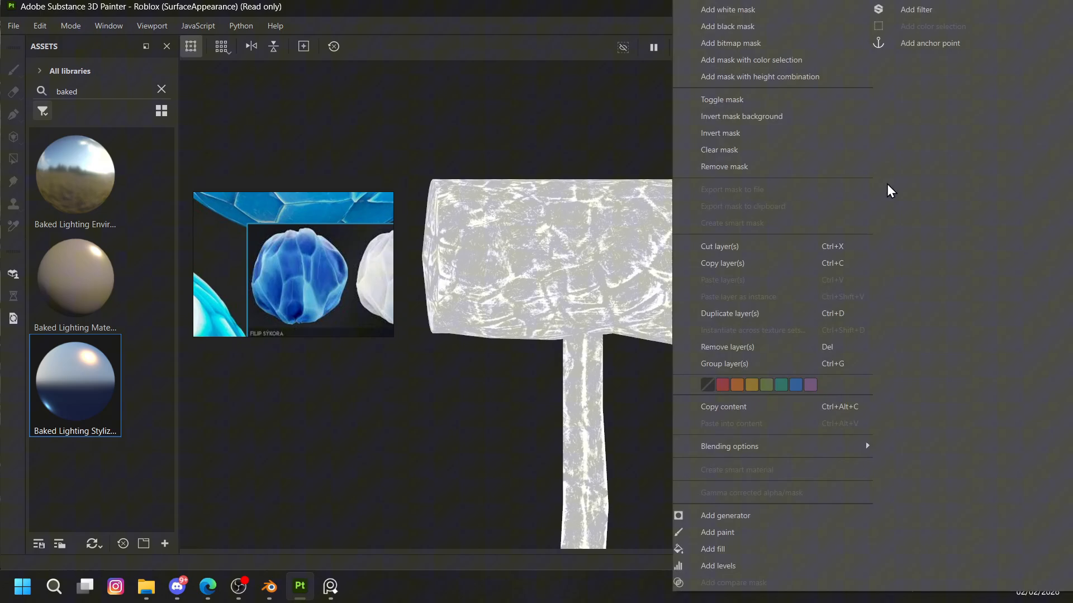
pyautogui.click(762, 43)
# Add an Ambient Occlusion generator to the new fill layer's mask.
pyautogui.click(915, 152)
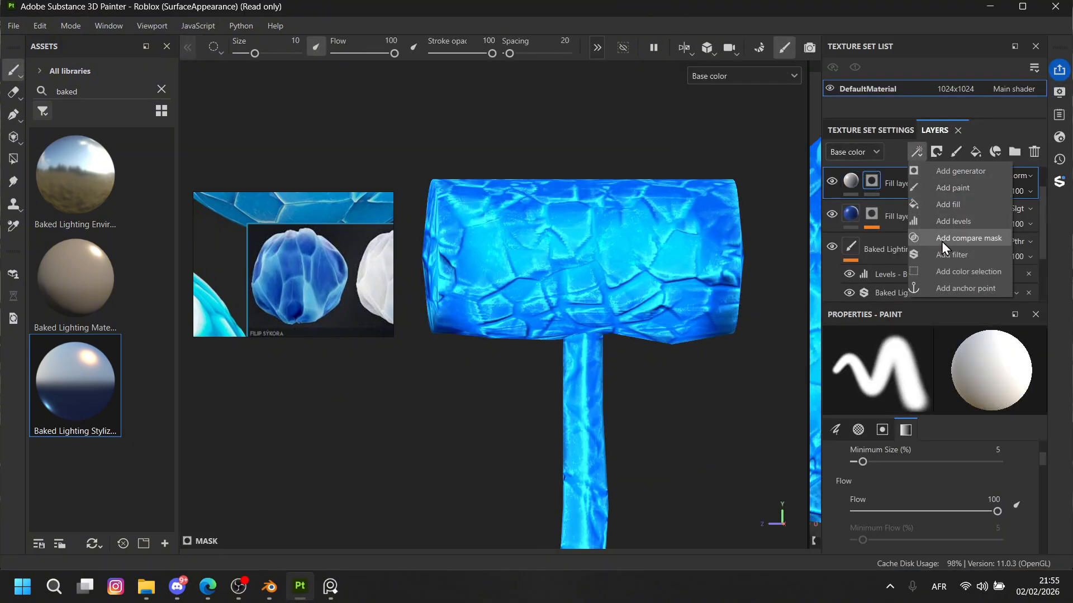
pyautogui.click(955, 172)
pyautogui.click(910, 371)
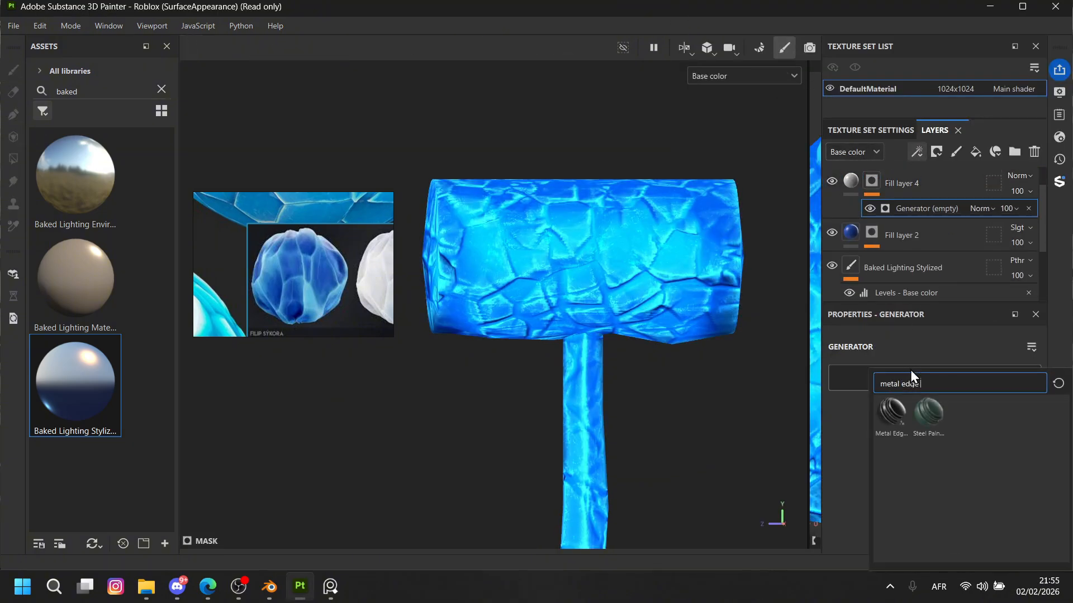
pyautogui.write('ambien')
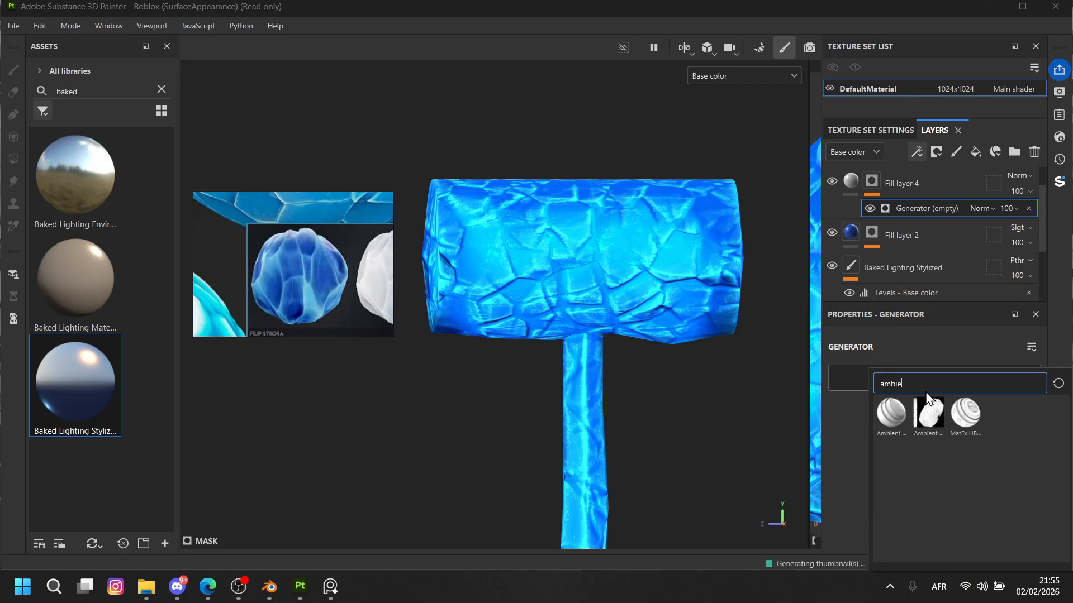
pyautogui.click(892, 416)
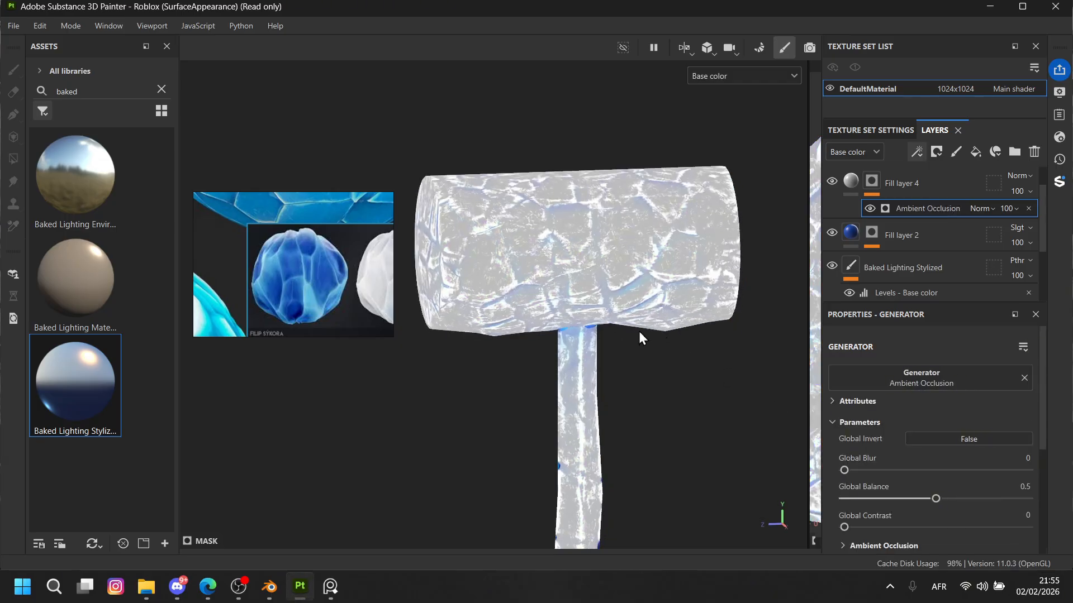
# Set the Ambient Occlusion generator's Global Invert to True and adjust its Global Balance while previewing the mask.
pyautogui.click(934, 438)
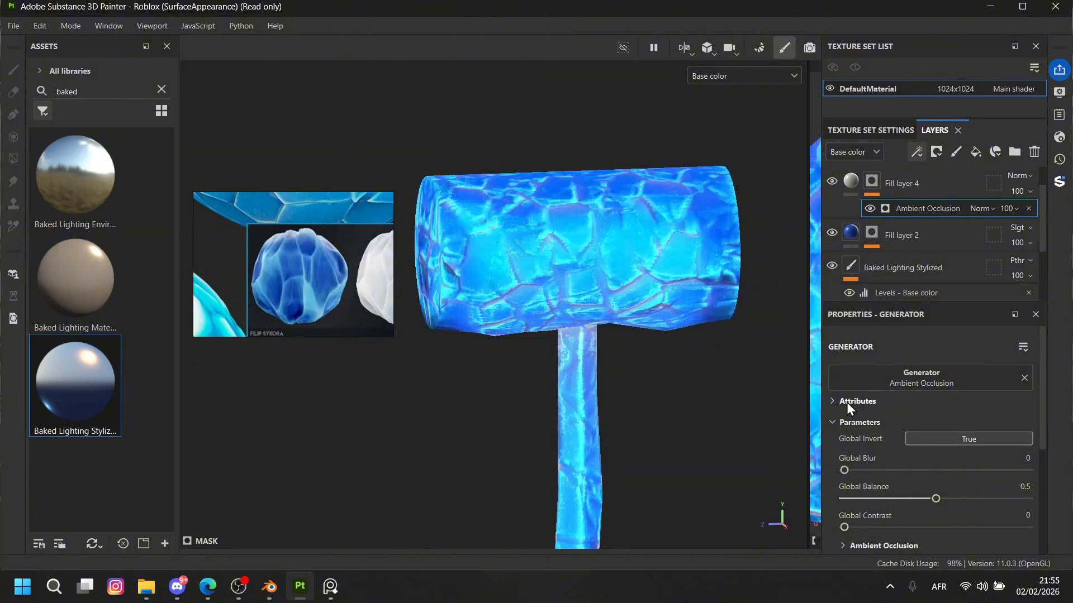
pyautogui.keyDown('alt'); pyautogui.moveTo(720, 277); pyautogui.dragTo(768, 307, button='middle'); pyautogui.keyUp('alt')
pyautogui.keyDown('alt'); pyautogui.click(870, 182); pyautogui.keyUp('alt')
pyautogui.scroll(1, 712, 345)
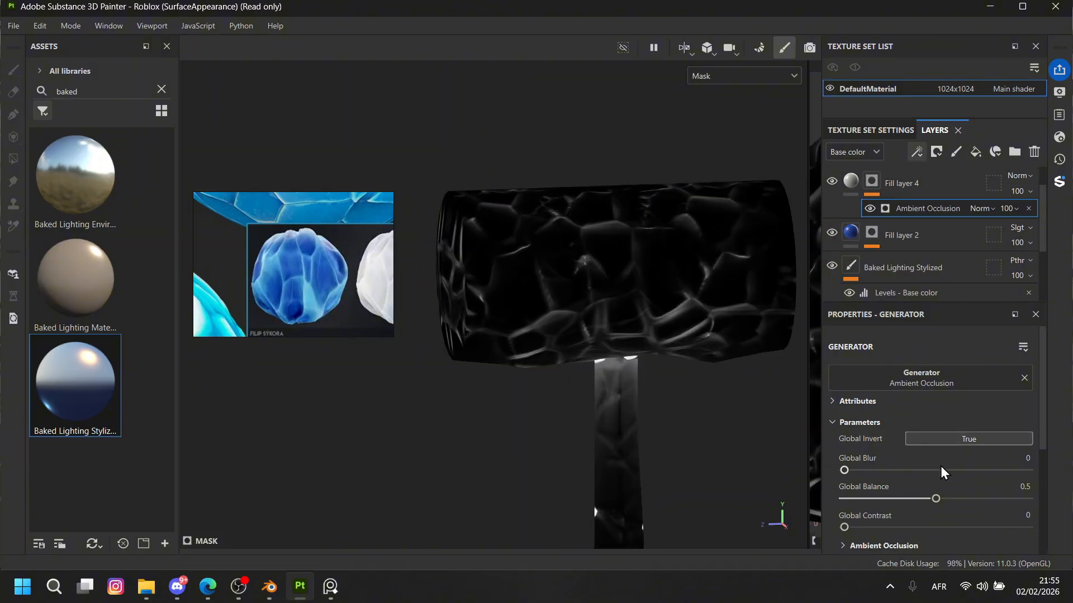
pyautogui.moveTo(936, 499); pyautogui.dragTo(858, 479)
pyautogui.scroll(-2, 709, 460)
pyautogui.keyDown('alt'); pyautogui.moveTo(746, 418); pyautogui.dragTo(705, 440); pyautogui.keyUp('alt')
# Sample a dark navy from the shadowed area of the reference image as Fill layer 4's base color.
pyautogui.click(850, 182)
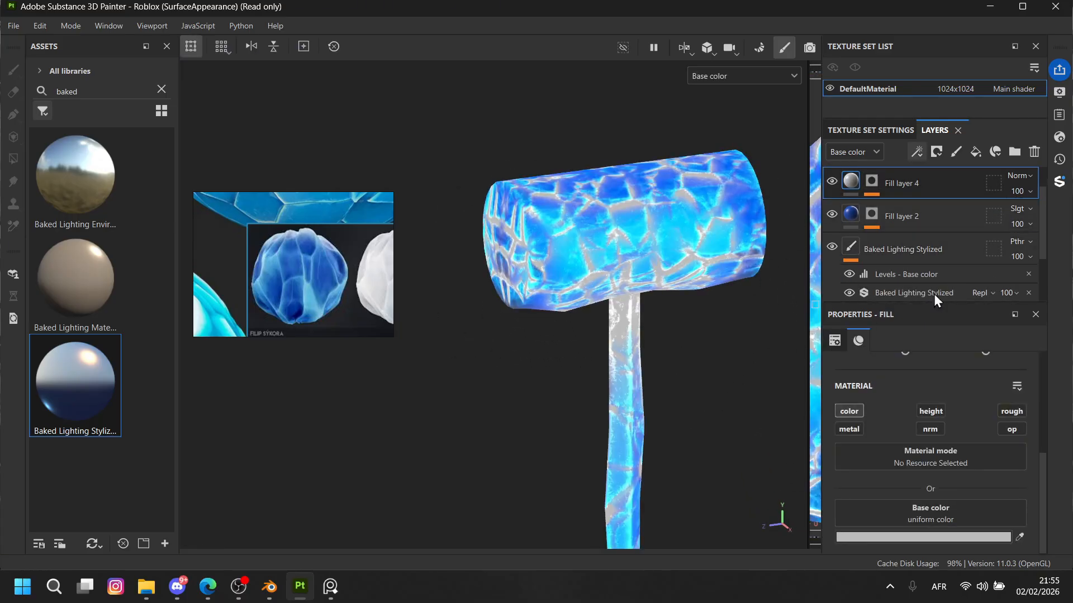
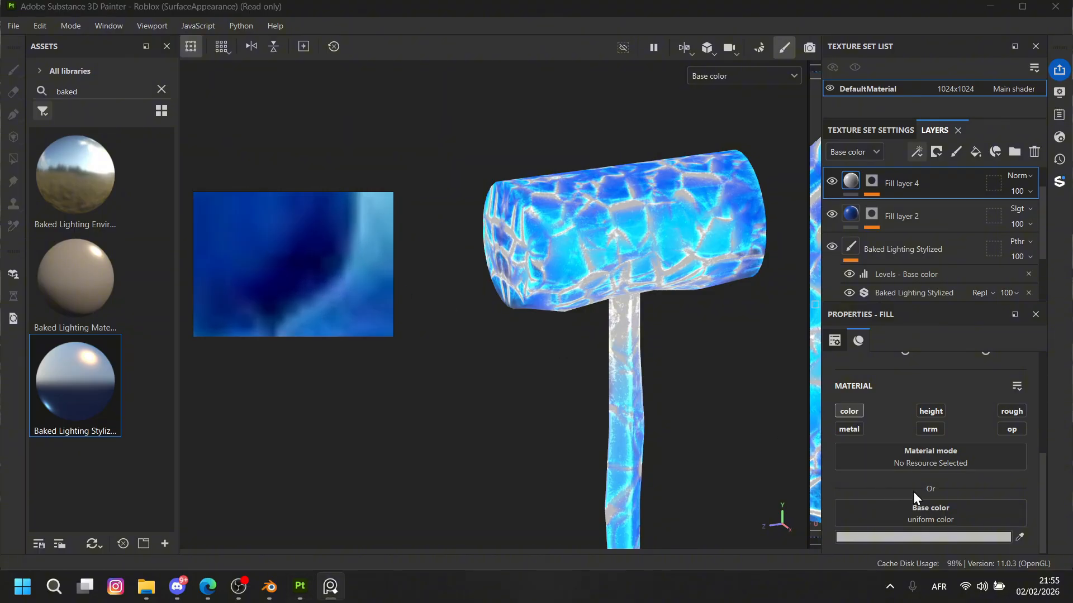
pyautogui.click(1017, 536)
pyautogui.click(327, 260)
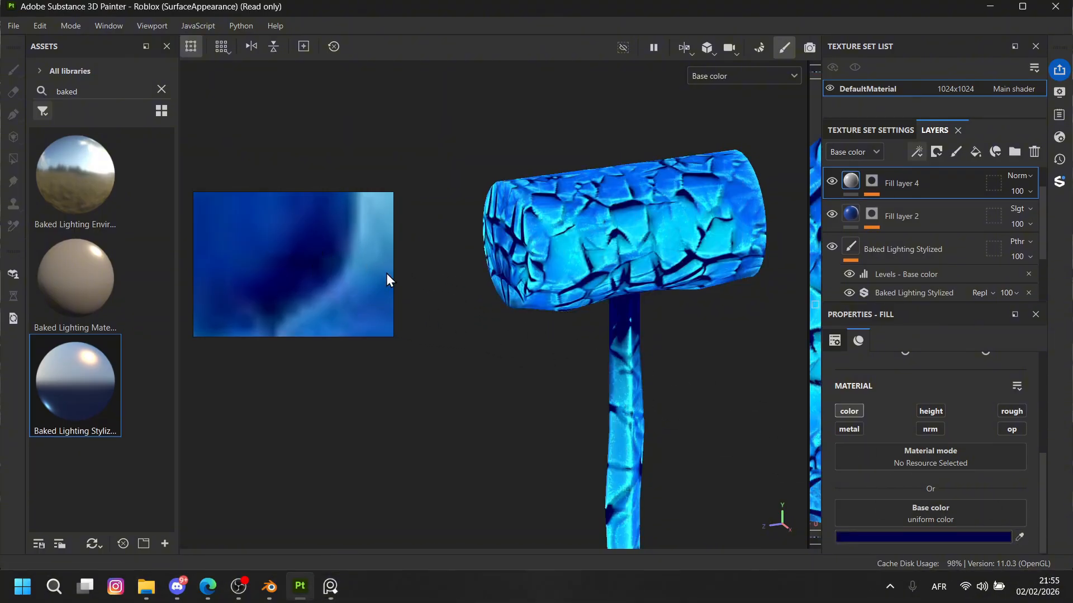
# Set Fill layer 4's blending mode to Soft light and compare the hammer with the layer hidden and shown.
pyautogui.keyDown('alt'); pyautogui.moveTo(638, 298); pyautogui.dragTo(671, 287); pyautogui.keyUp('alt')
pyautogui.click(1017, 176)
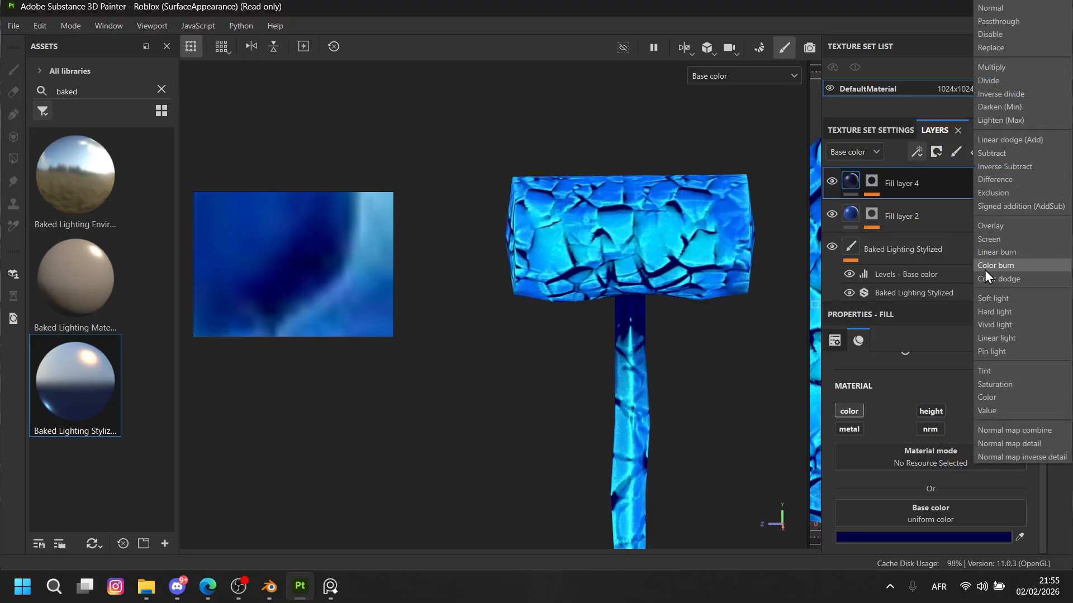
pyautogui.click(986, 300)
pyautogui.scroll(3, 615, 319)
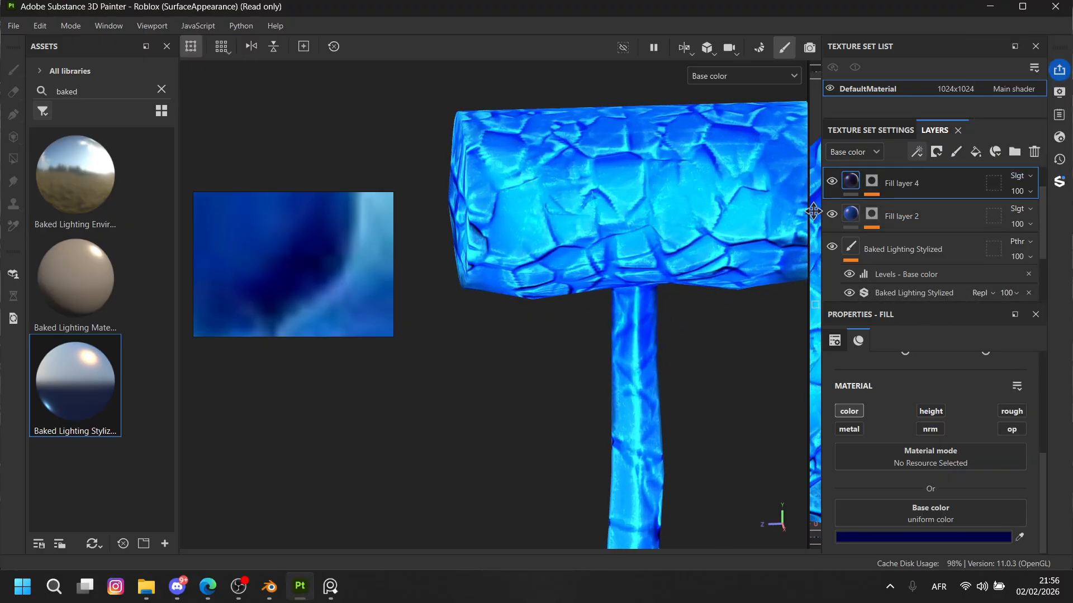
pyautogui.click(831, 183)
pyautogui.click(831, 183)
pyautogui.click(831, 183)
pyautogui.click(831, 184)
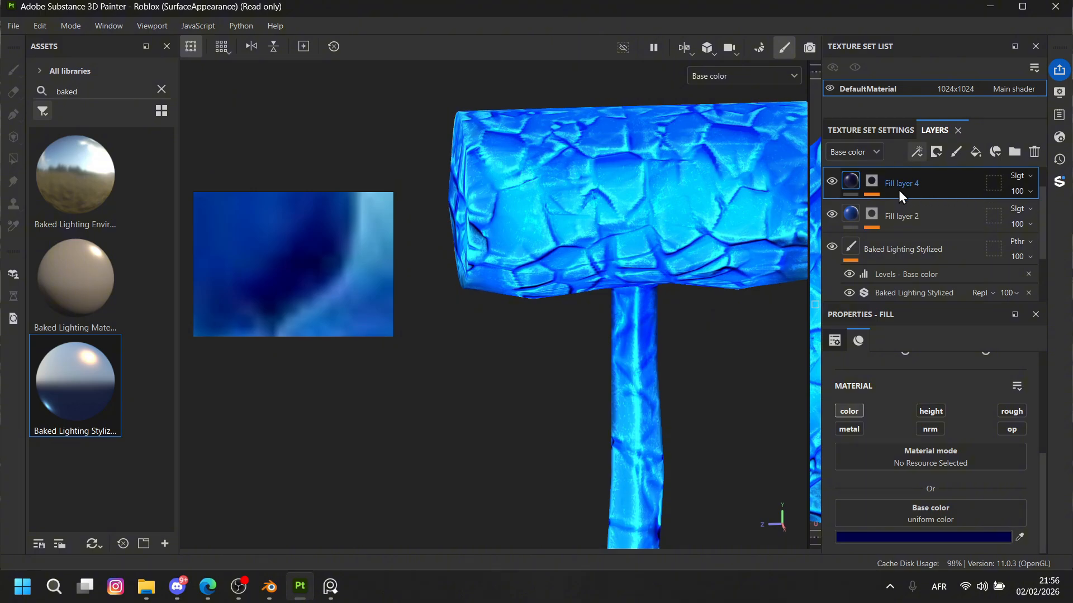
# Darken Fill layer 4's base color to the near-black blue 000010.
pyautogui.click(886, 536)
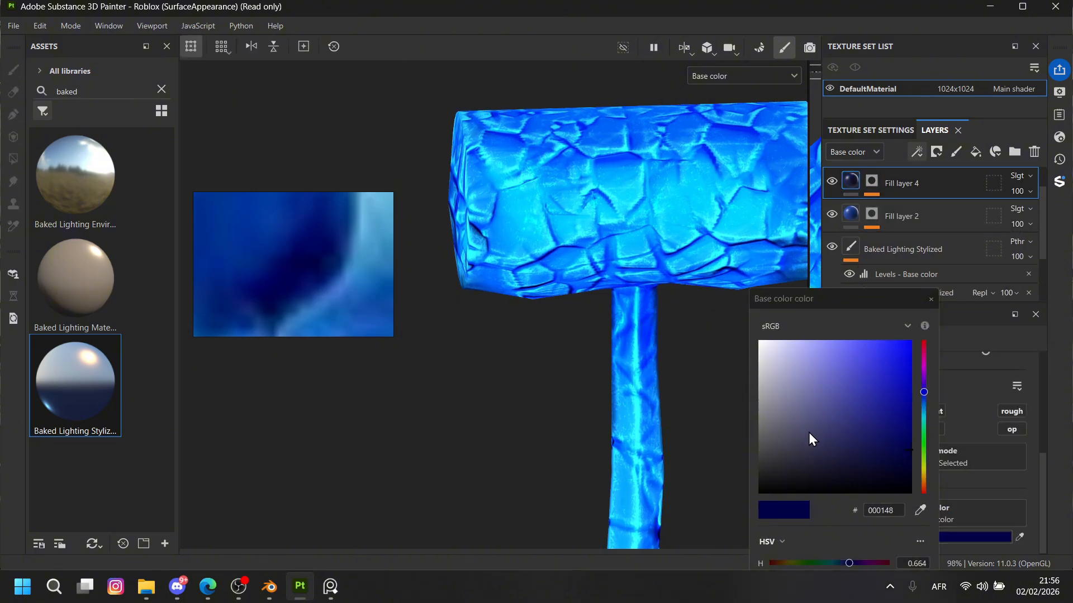
pyautogui.moveTo(770, 437); pyautogui.dragTo(950, 484)
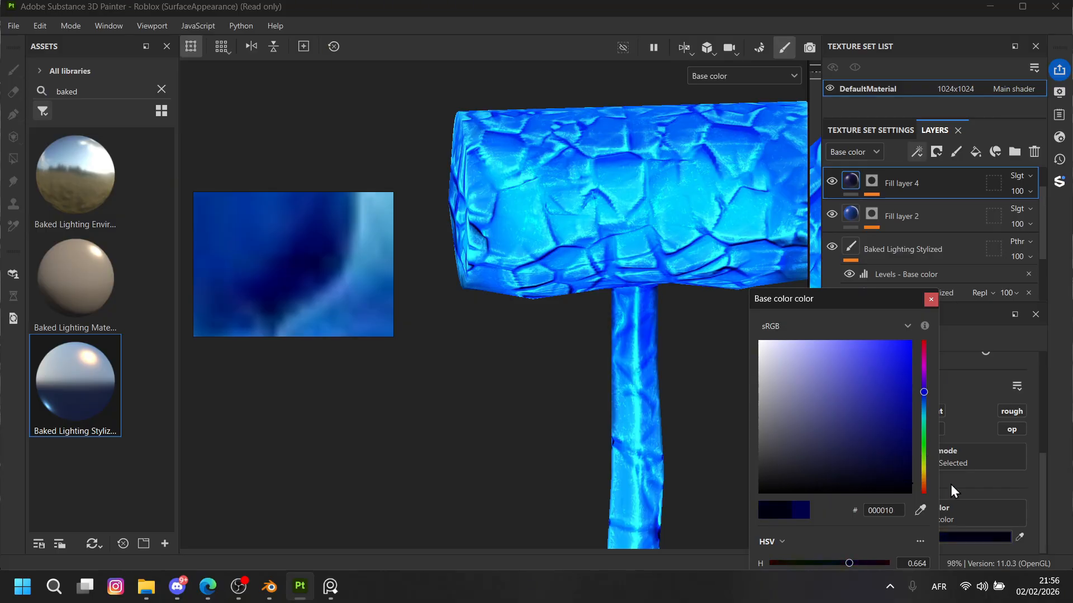
pyautogui.click(931, 299)
pyautogui.keyDown('alt'); pyautogui.moveTo(642, 296); pyautogui.dragTo(665, 277); pyautogui.keyUp('alt')
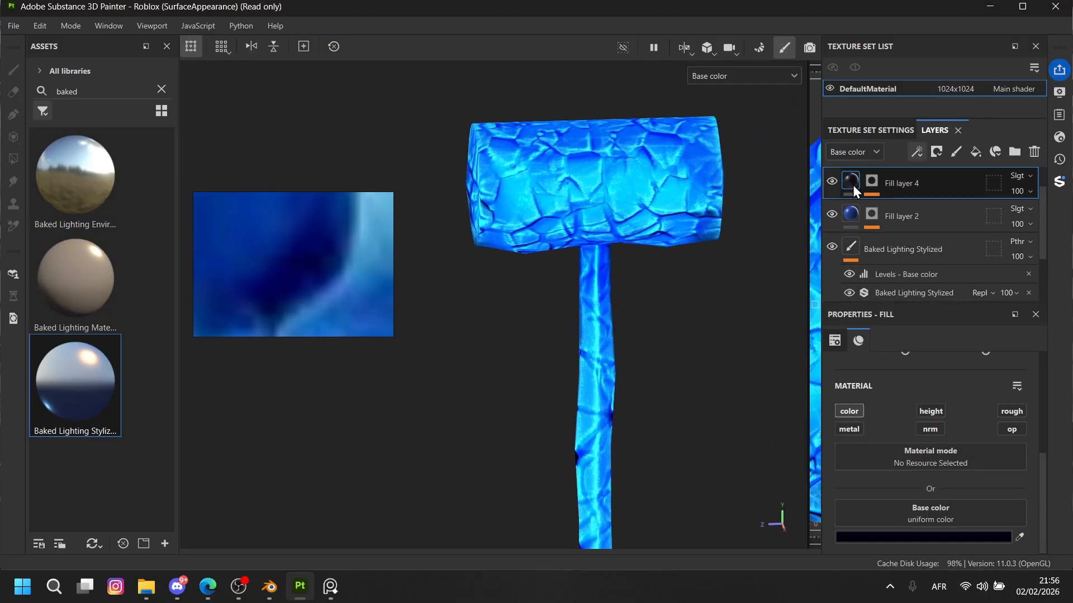
# Try a Levels effect on Fill layer 4's base color with the midtone at 3.402.
pyautogui.rightClick(852, 186)
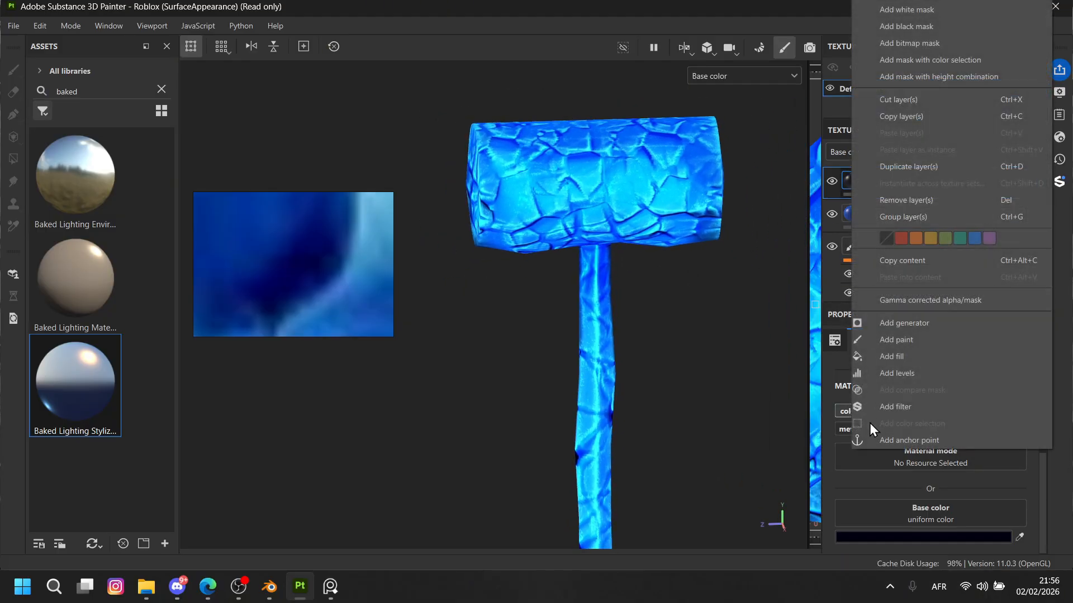
pyautogui.click(907, 376)
pyautogui.scroll(2, 699, 352)
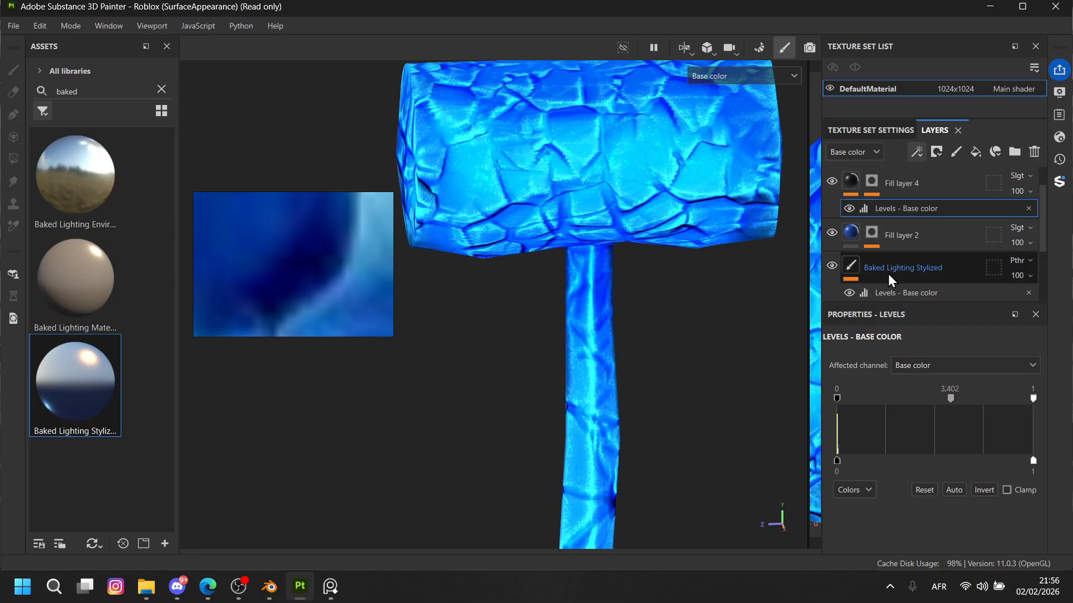
pyautogui.click(899, 193)
# Add a Levels effect to Fill layer 4's mask and set its midtone to 0.81 and input white point to 0.544.
pyautogui.click(872, 180)
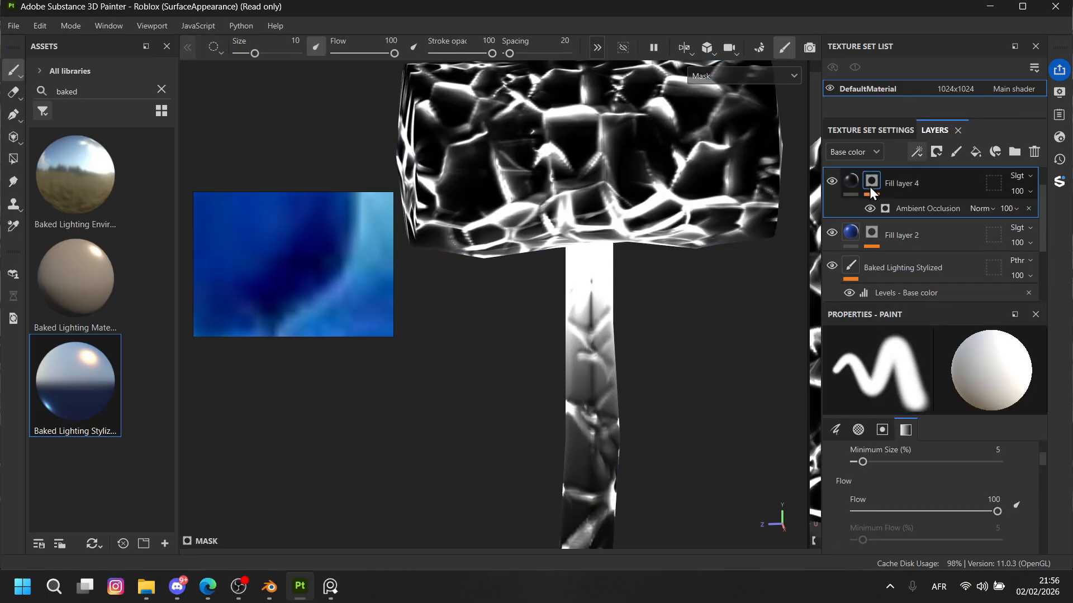
pyautogui.click(859, 186)
pyautogui.rightClick(866, 182)
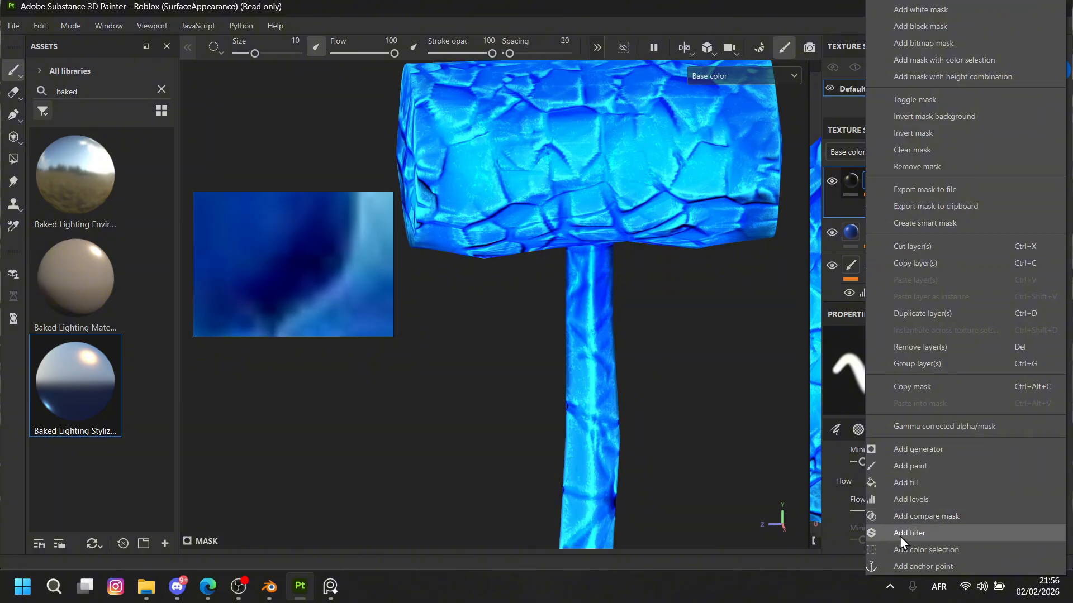
pyautogui.click(904, 503)
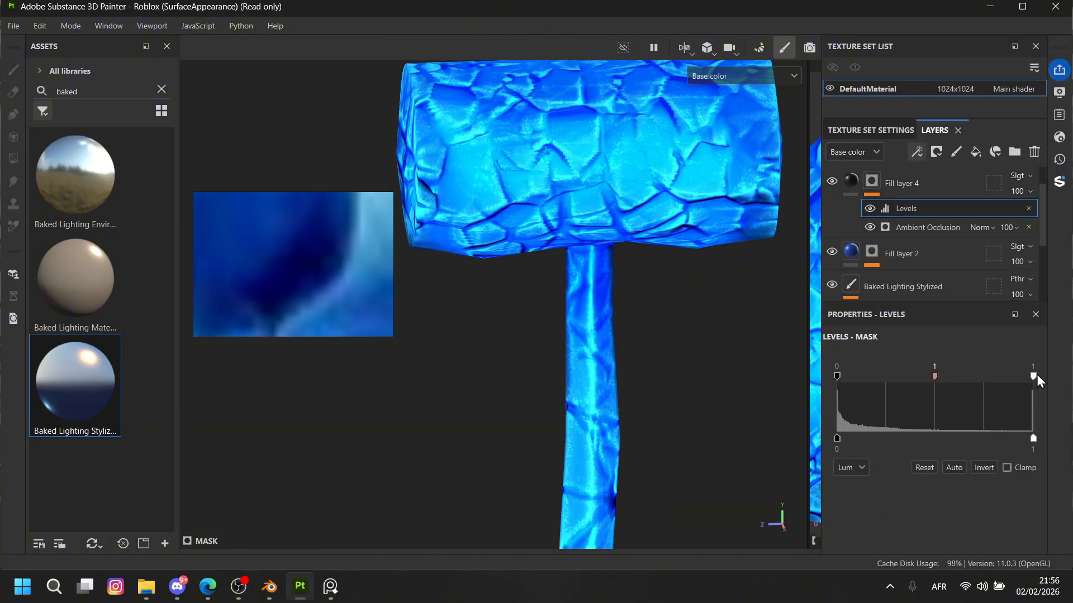
pyautogui.moveTo(1032, 378); pyautogui.dragTo(879, 376)
pyautogui.scroll(-5, 677, 396)
pyautogui.keyDown('alt'); pyautogui.moveTo(675, 400); pyautogui.dragTo(609, 240); pyautogui.keyUp('alt')
pyautogui.scroll(3, 682, 299)
pyautogui.scroll(-5, 456, 317)
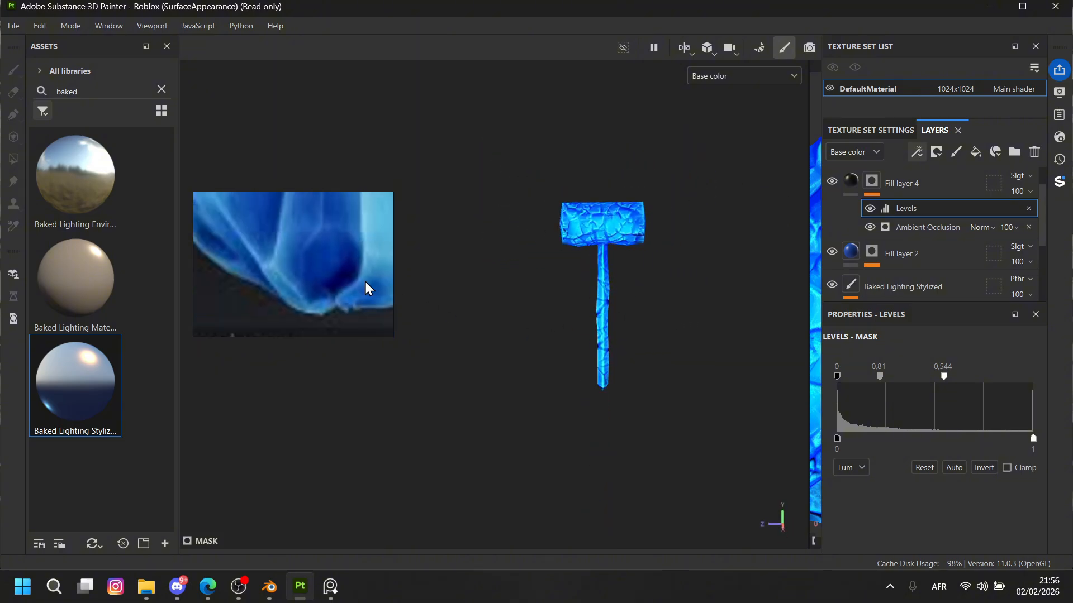
# Set the midtone of the base color Levels on the Baked Lighting Stylized layer to 1.89.
pyautogui.scroll(5, 604, 265)
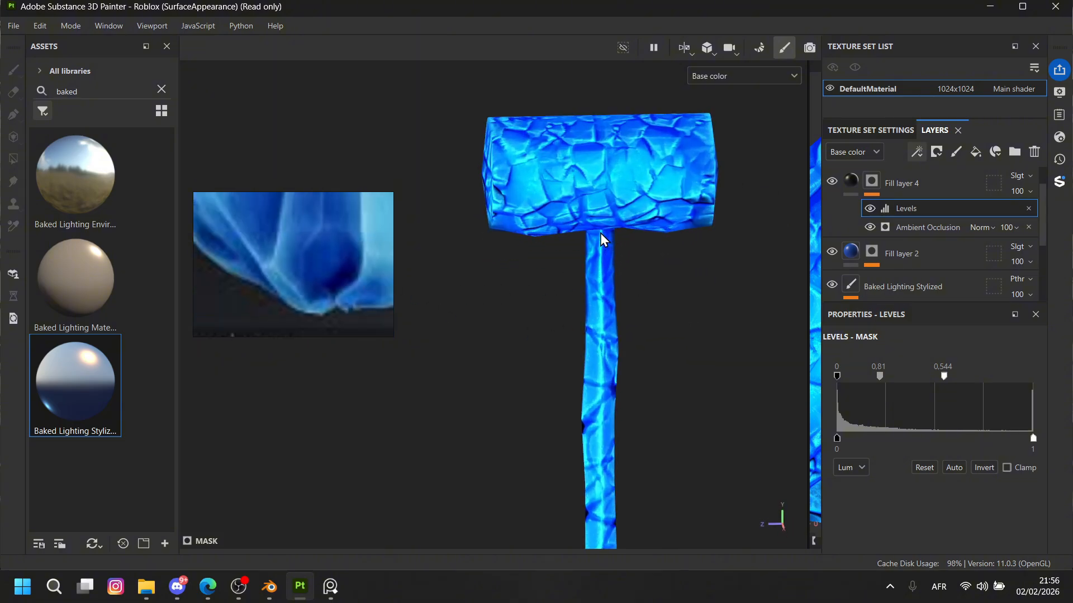
pyautogui.scroll(2, 609, 201)
pyautogui.moveTo(618, 168)
pyautogui.keyDown('alt'); pyautogui.mouseDown()
pyautogui.moveTo(598, 186)
pyautogui.moveTo(637, 211)
pyautogui.moveTo(722, 200)
pyautogui.moveTo(720, 179)
pyautogui.moveTo(747, 199)
pyautogui.mouseUp(); pyautogui.keyUp('alt')
pyautogui.scroll(-2, 877, 243)
pyautogui.click(894, 248)
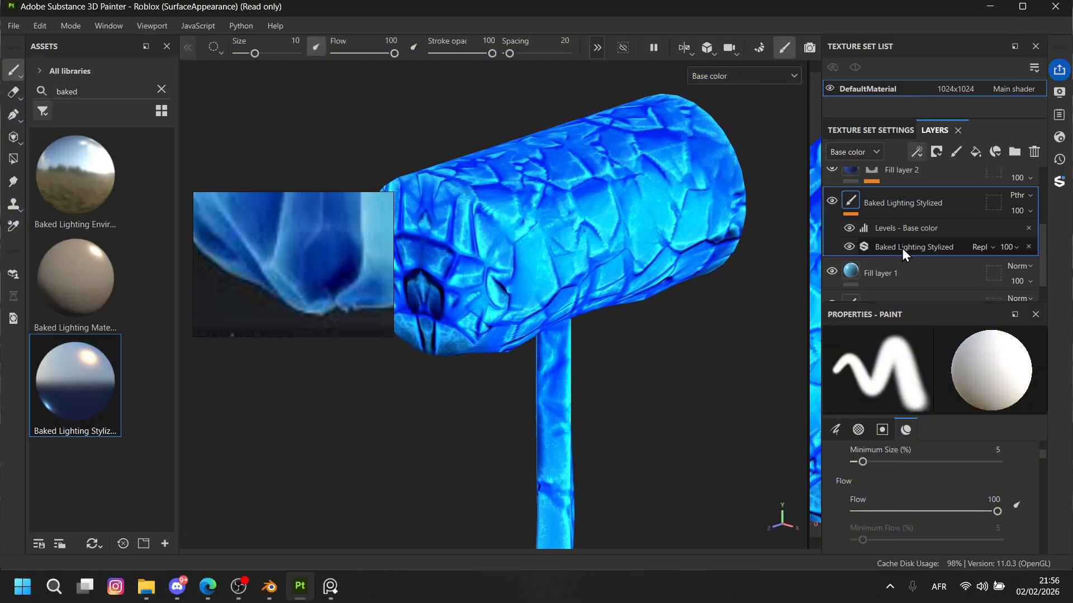
pyautogui.click(901, 249)
pyautogui.click(898, 229)
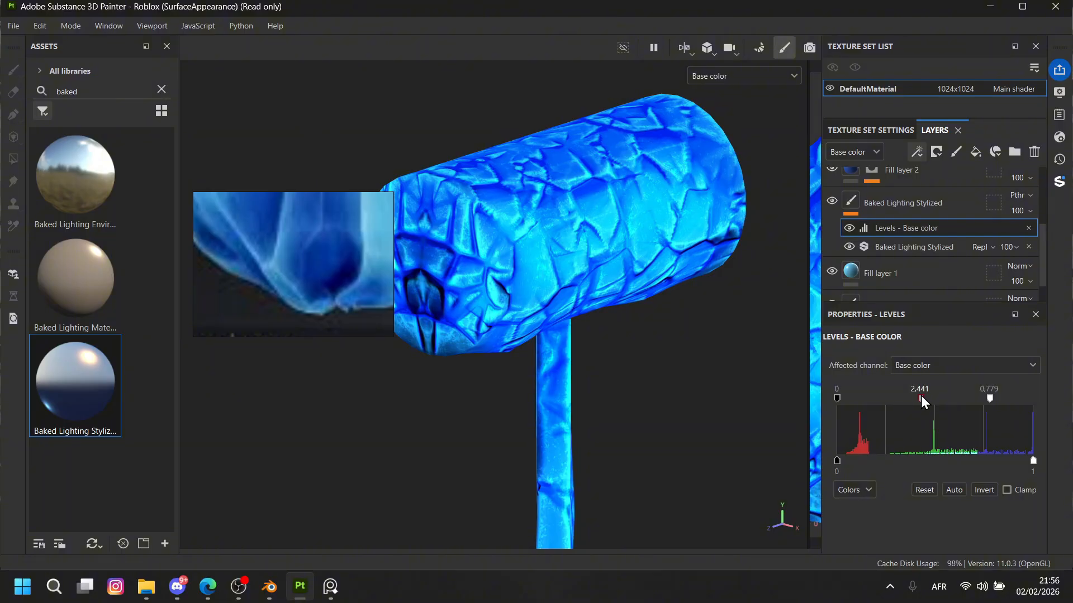
pyautogui.moveTo(922, 401); pyautogui.dragTo(919, 403)
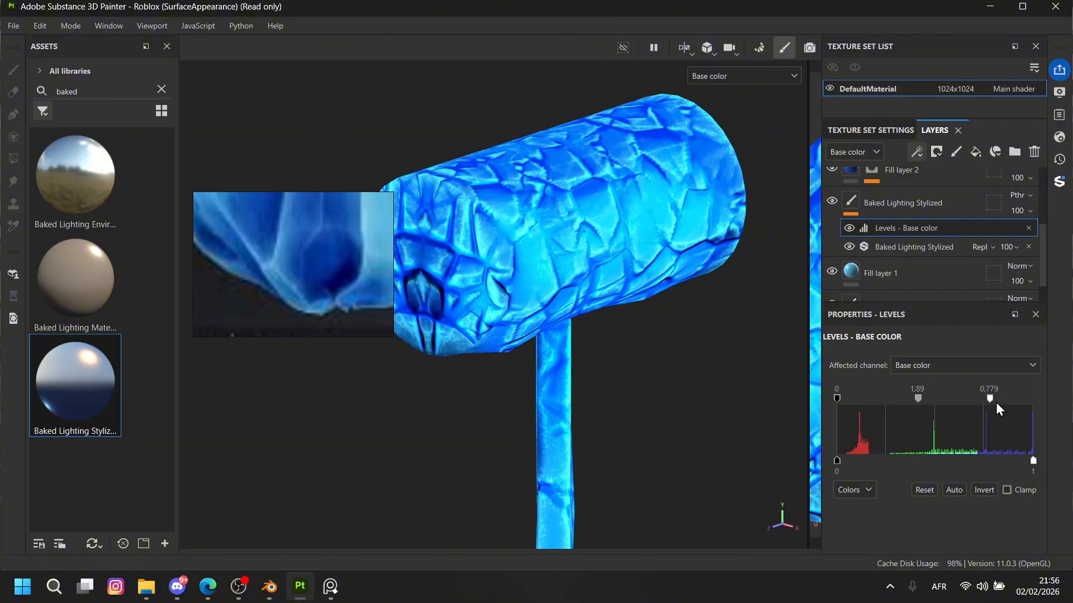
pyautogui.moveTo(991, 399)
pyautogui.mouseDown()
pyautogui.moveTo(980, 397)
pyautogui.moveTo(990, 393)
pyautogui.mouseUp()
# Set Light 1's intensity to 0.6 in the Baked Lighting Stylized filter.
pyautogui.keyDown('alt'); pyautogui.moveTo(575, 297); pyautogui.dragTo(624, 317); pyautogui.keyUp('alt')
pyautogui.scroll(-5, 625, 312)
pyautogui.keyDown('alt'); pyautogui.moveTo(642, 316); pyautogui.dragTo(633, 279, button='middle'); pyautogui.keyUp('alt')
pyautogui.moveTo(634, 280)
pyautogui.keyDown('alt'); pyautogui.mouseDown()
pyautogui.moveTo(504, 254)
pyautogui.moveTo(611, 326)
pyautogui.moveTo(619, 311)
pyautogui.moveTo(778, 292)
pyautogui.moveTo(642, 291)
pyautogui.mouseUp(); pyautogui.keyUp('alt')
pyautogui.click(914, 247)
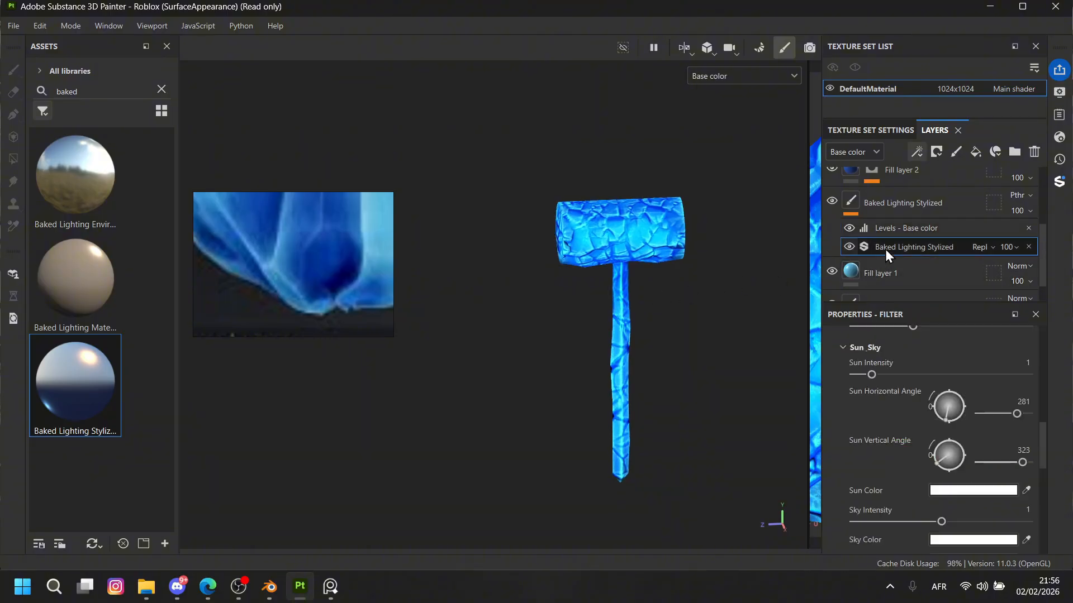
pyautogui.scroll(-5, 943, 439)
pyautogui.scroll(-3, 943, 434)
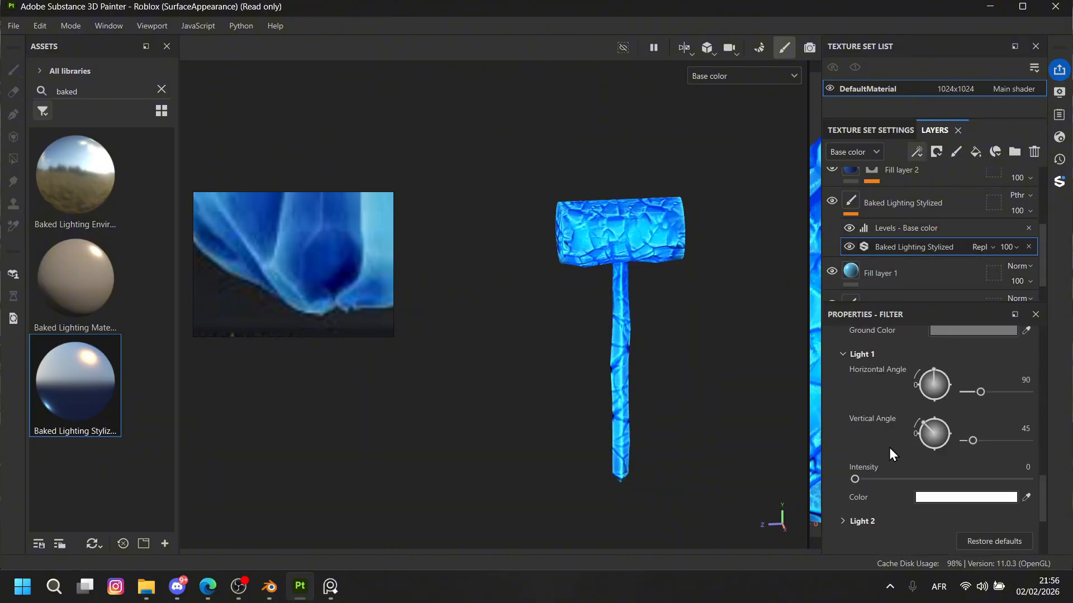
pyautogui.moveTo(873, 479); pyautogui.dragTo(904, 478)
# Set Light 1's horizontal angle to 81 and its vertical angle to 251.
pyautogui.keyDown('alt'); pyautogui.moveTo(609, 374); pyautogui.dragTo(654, 411); pyautogui.keyUp('alt')
pyautogui.scroll(1, 653, 406)
pyautogui.moveTo(983, 393)
pyautogui.mouseDown()
pyautogui.moveTo(1013, 395)
pyautogui.moveTo(1004, 393)
pyautogui.mouseUp()
pyautogui.moveTo(973, 441)
pyautogui.mouseDown()
pyautogui.moveTo(1001, 436)
pyautogui.moveTo(951, 425)
pyautogui.moveTo(977, 439)
pyautogui.moveTo(1015, 438)
pyautogui.moveTo(994, 442)
pyautogui.mouseUp()
pyautogui.scroll(1, 796, 403)
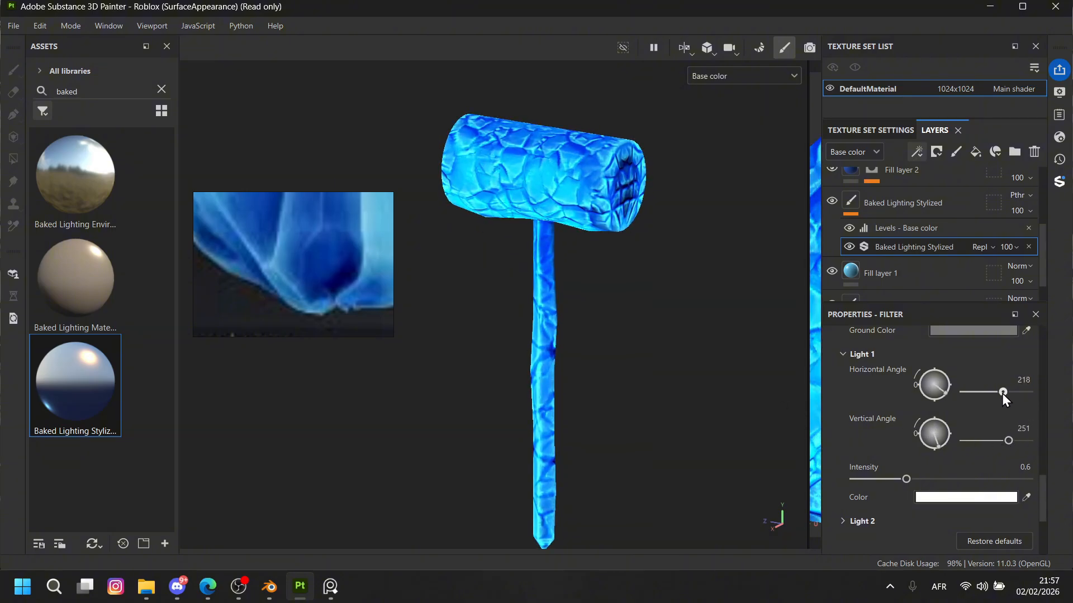
pyautogui.moveTo(1001, 394); pyautogui.dragTo(978, 398)
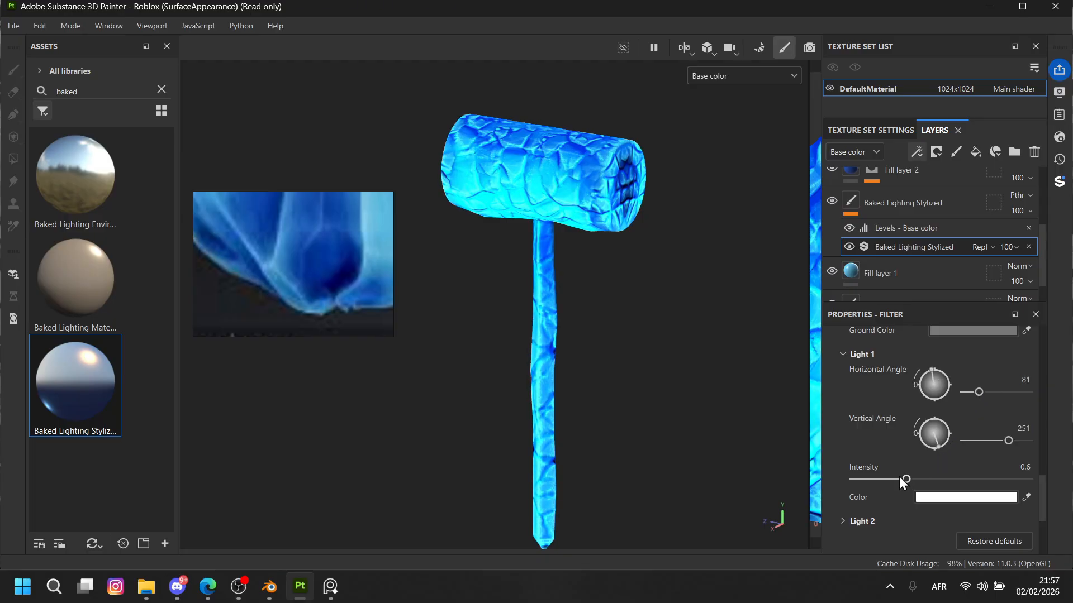
# Set Light 1's intensity to 0.15, its horizontal angle to 210 and its vertical angle to 8.
pyautogui.moveTo(899, 477); pyautogui.dragTo(867, 464)
pyautogui.keyDown('alt'); pyautogui.moveTo(679, 399); pyautogui.dragTo(503, 361); pyautogui.keyUp('alt')
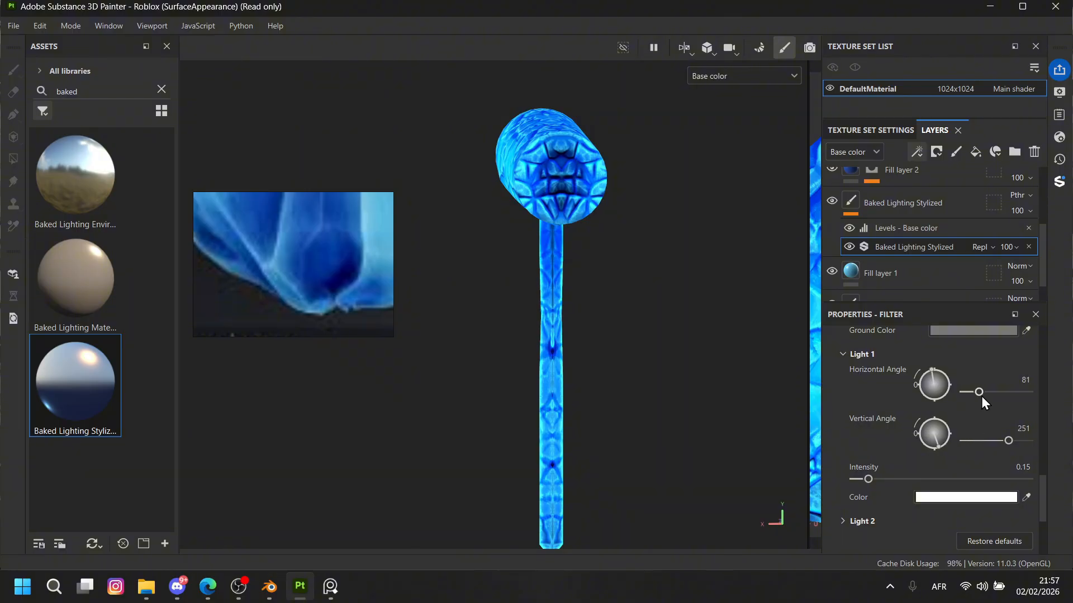
pyautogui.moveTo(981, 397); pyautogui.dragTo(995, 393)
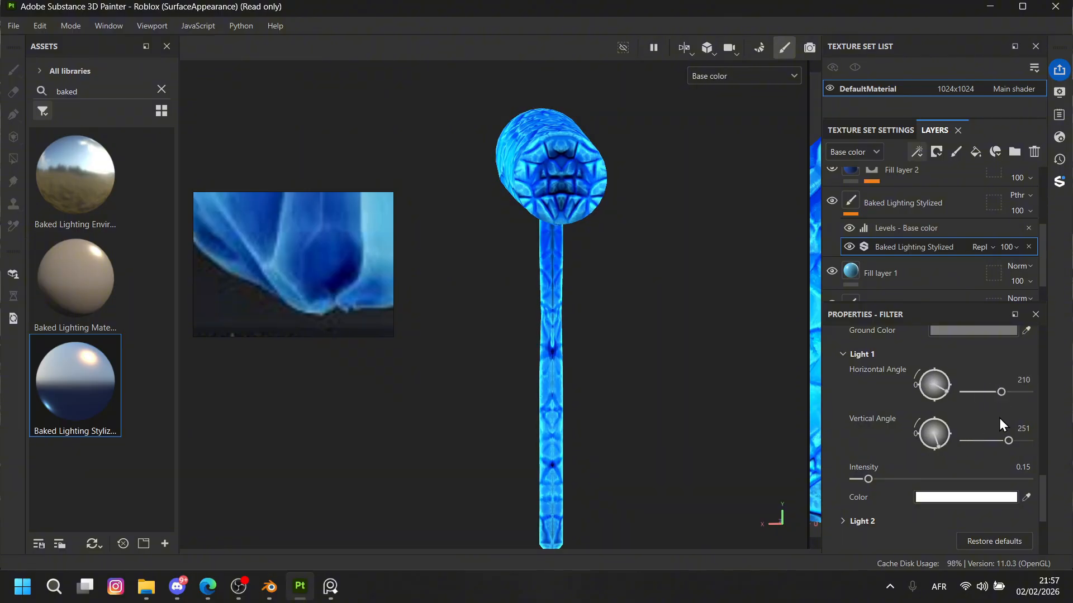
pyautogui.moveTo(1008, 441); pyautogui.dragTo(970, 436)
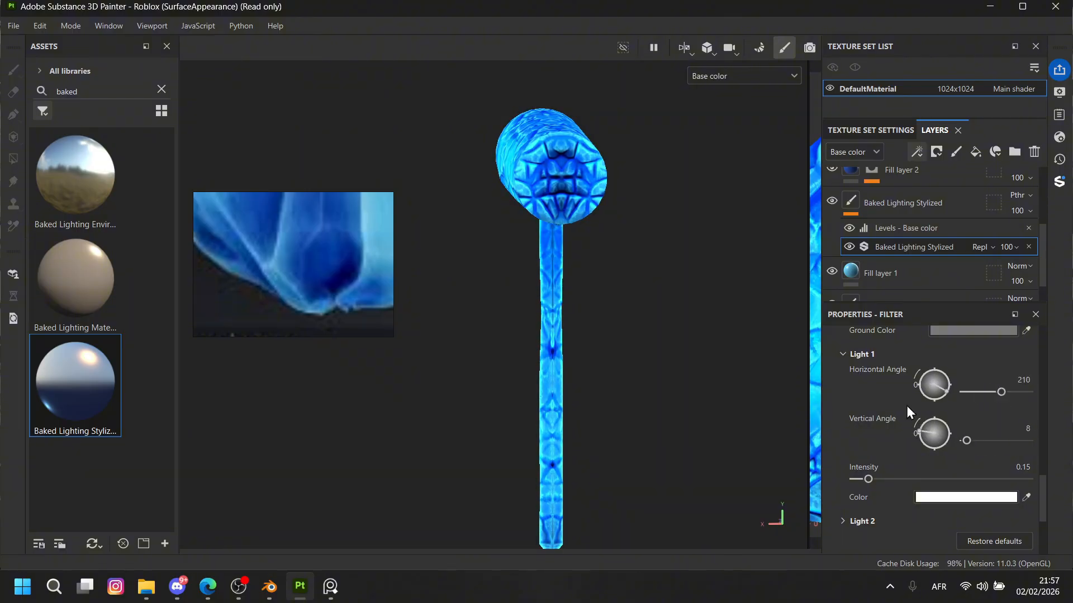
# Set Light 1's horizontal angle to 142 and its intensity to 0.71.
pyautogui.keyDown('alt'); pyautogui.moveTo(511, 237); pyautogui.dragTo(689, 260); pyautogui.keyUp('alt')
pyautogui.scroll(4, 674, 235)
pyautogui.keyDown('alt'); pyautogui.moveTo(660, 215); pyautogui.dragTo(608, 232, button='middle'); pyautogui.keyUp('alt')
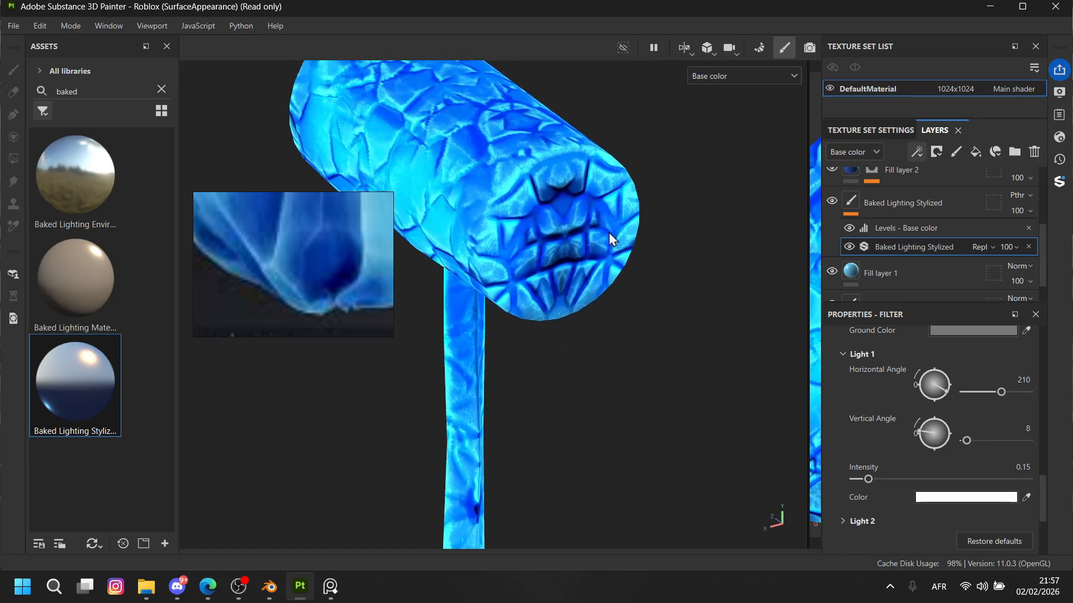
pyautogui.click(981, 389)
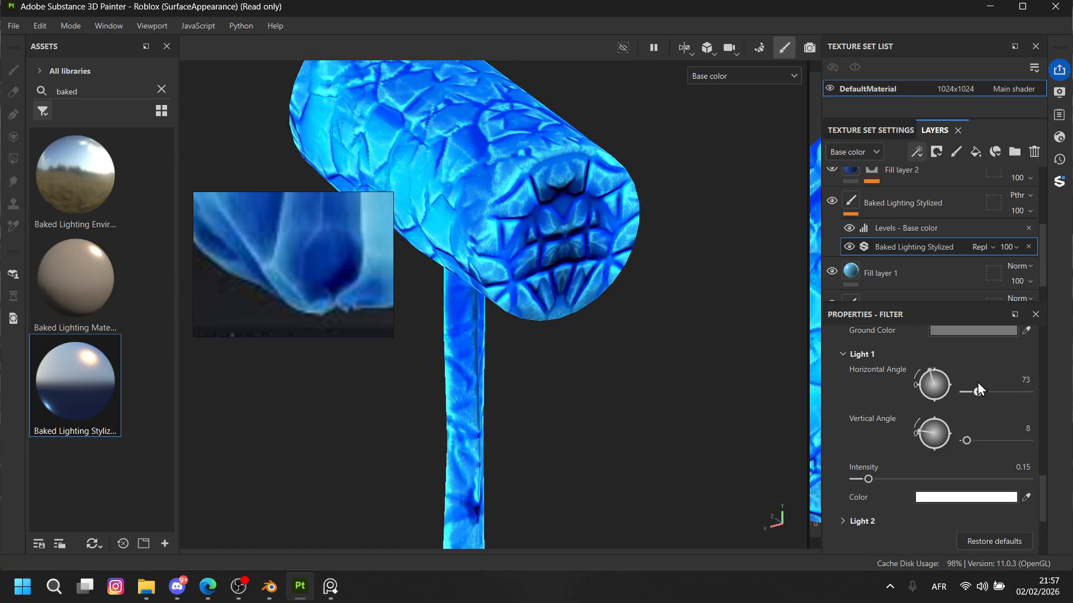
pyautogui.moveTo(978, 388); pyautogui.dragTo(989, 381)
pyautogui.click(917, 478)
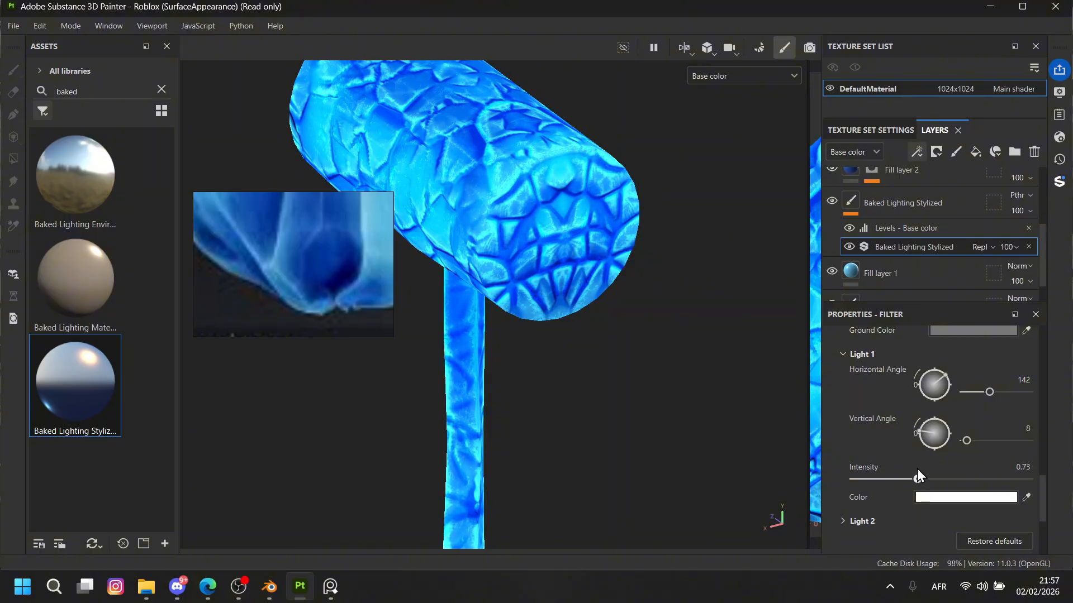
pyautogui.moveTo(916, 469); pyautogui.dragTo(915, 469)
# Compare the lighting and edge details on the hammer head with the blue ice reference image.
pyautogui.scroll(-3, 603, 365)
pyautogui.keyDown('alt'); pyautogui.moveTo(603, 365); pyautogui.dragTo(587, 336); pyautogui.keyUp('alt')
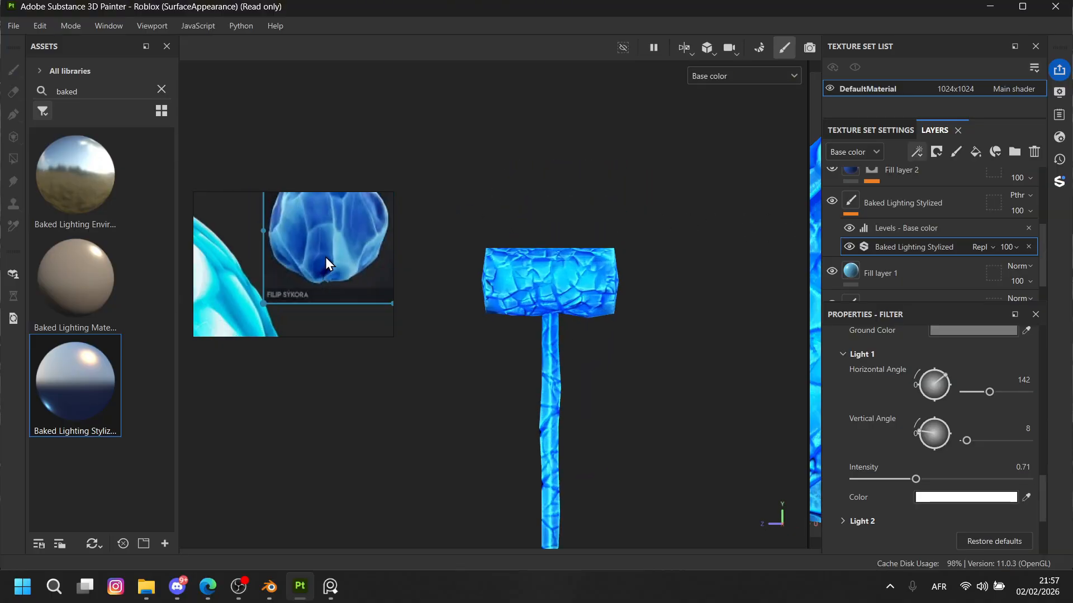
pyautogui.scroll(3, 337, 224)
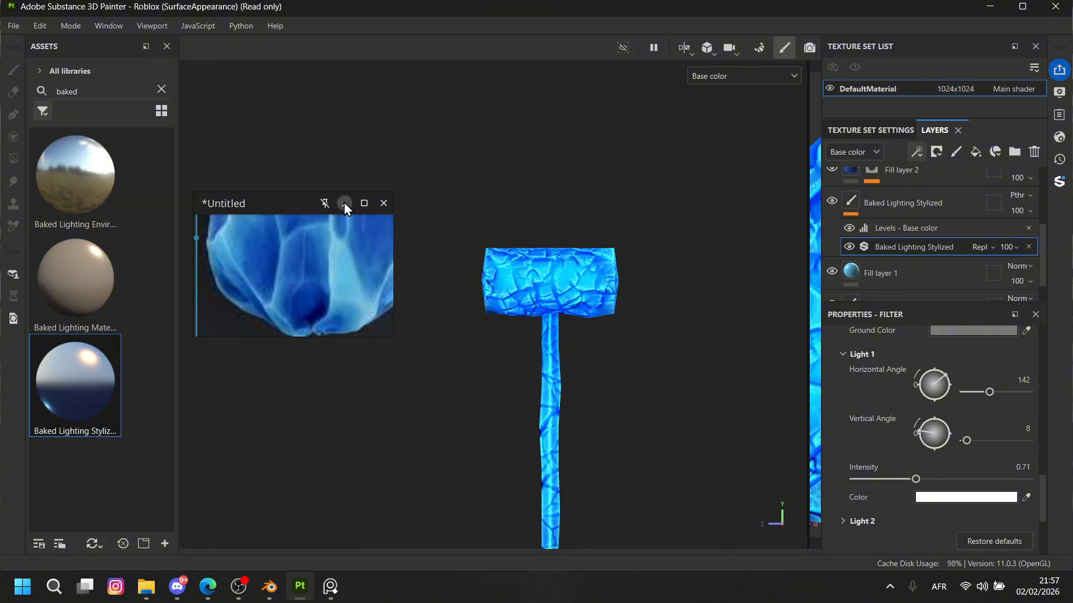
pyautogui.scroll(-3, 315, 247)
pyautogui.keyDown('alt'); pyautogui.moveTo(604, 282); pyautogui.dragTo(406, 262); pyautogui.keyUp('alt')
pyautogui.click(351, 201)
pyautogui.scroll(3, 470, 309)
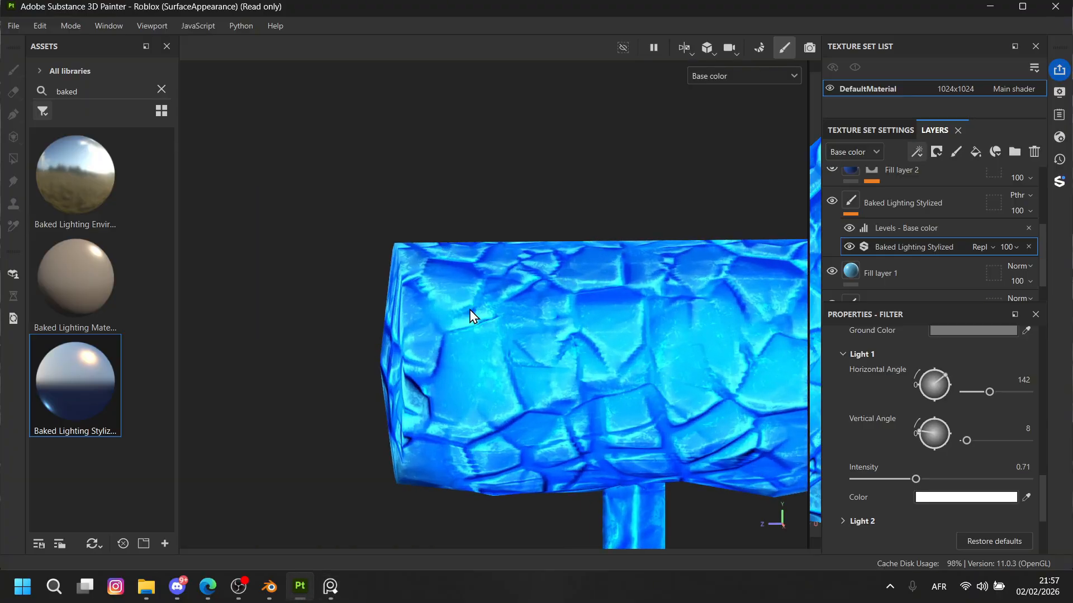
pyautogui.keyDown('alt'); pyautogui.moveTo(469, 310); pyautogui.dragTo(497, 285); pyautogui.keyUp('alt')
pyautogui.click(331, 586)
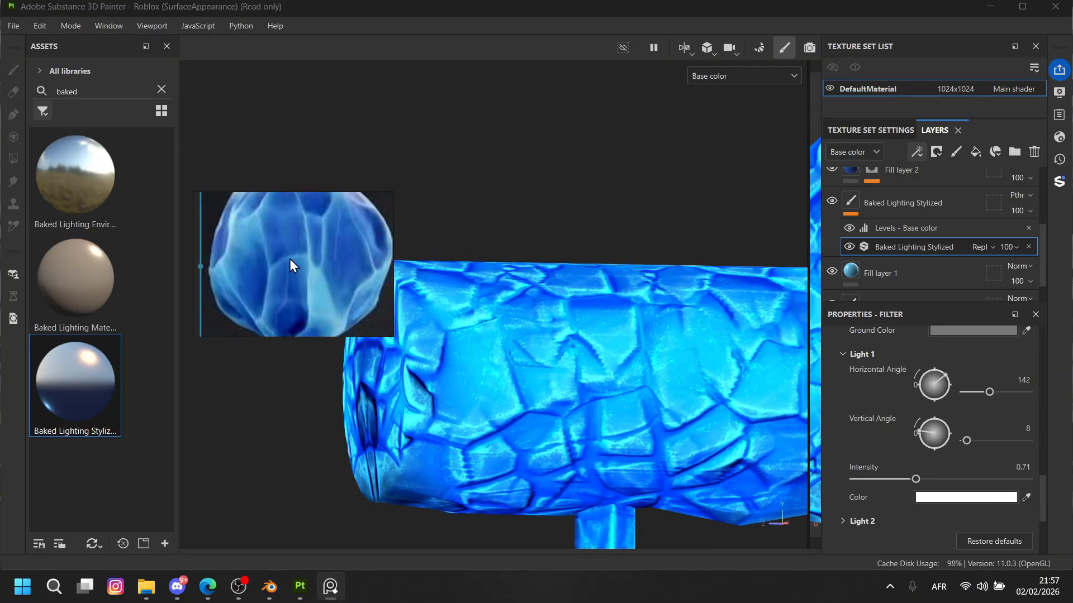
pyautogui.scroll(3, 506, 386)
pyautogui.scroll(3, 505, 386)
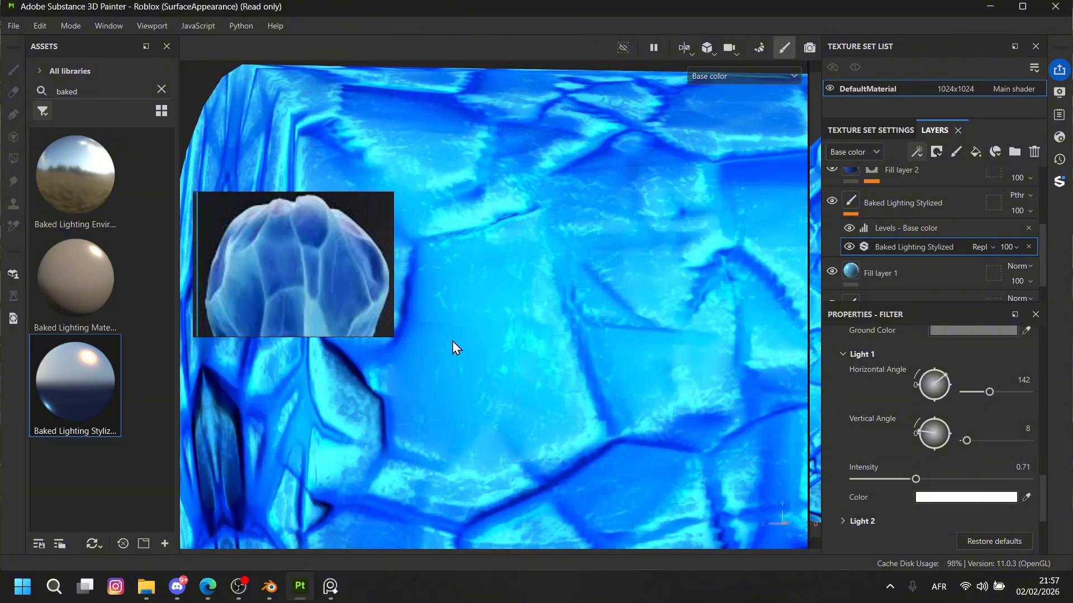
pyautogui.keyDown('alt'); pyautogui.moveTo(452, 371); pyautogui.dragTo(485, 383); pyautogui.keyUp('alt')
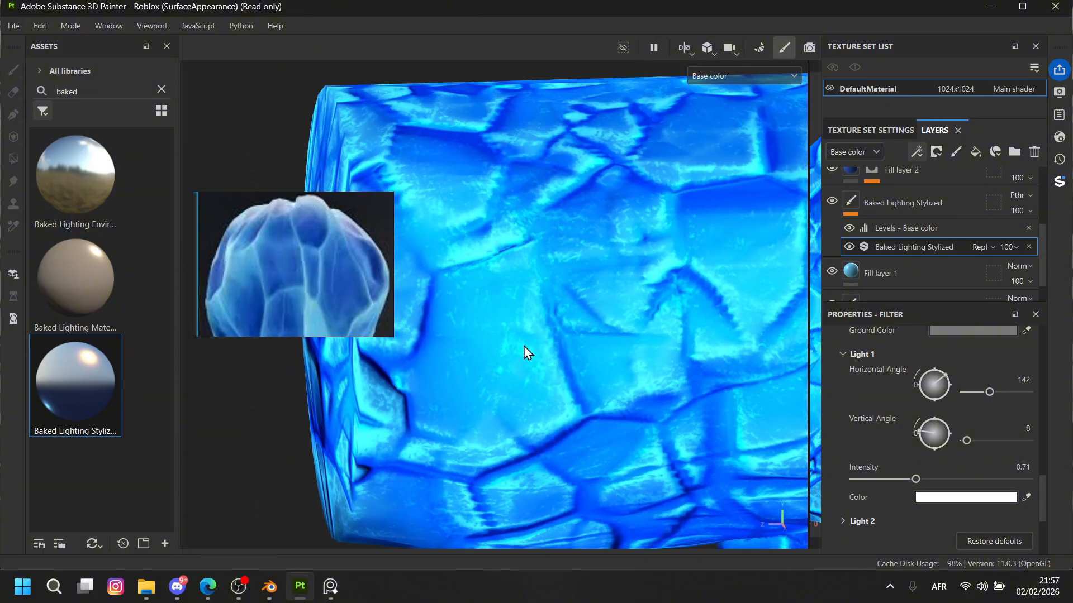
pyautogui.scroll(-2, 555, 274)
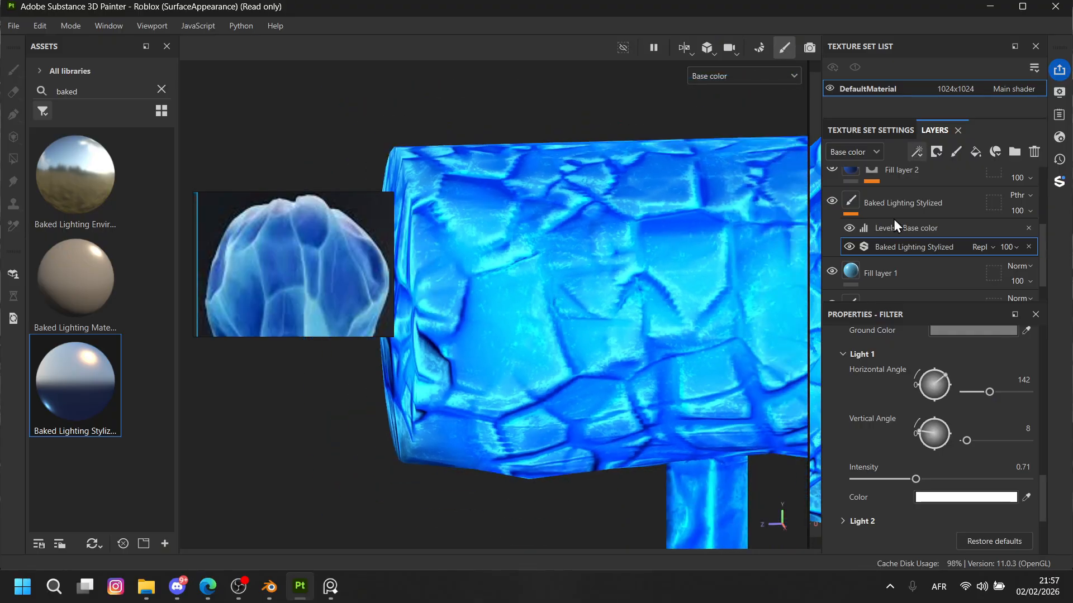
# Compare the hammer with Fill layer 2 hidden and shown, and inspect the layer's mask and its Levels.
pyautogui.scroll(3, 888, 223)
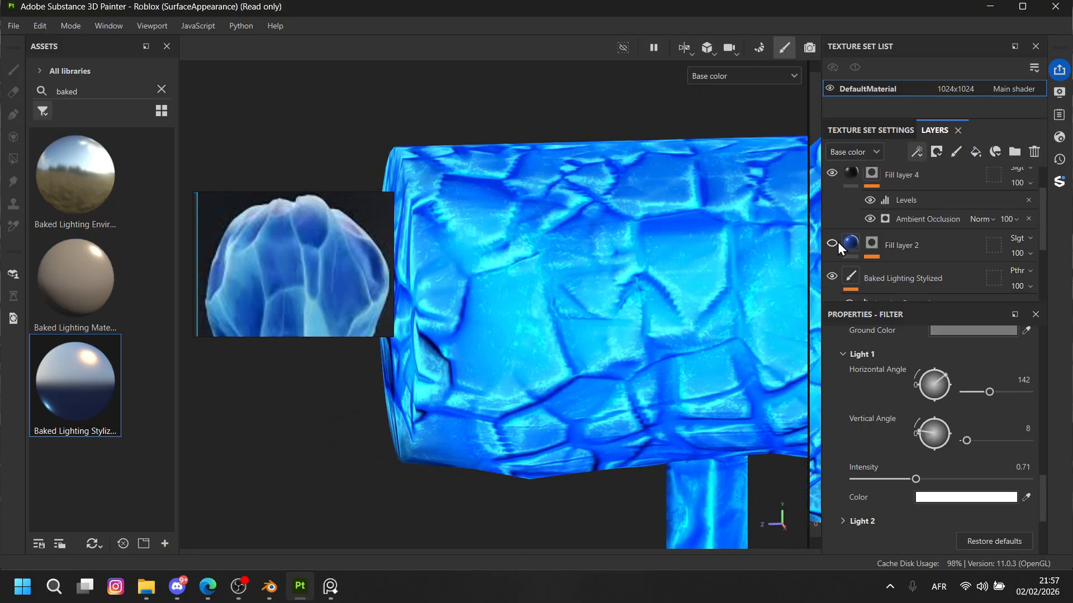
pyautogui.click(836, 242)
pyautogui.click(836, 243)
pyautogui.click(836, 242)
pyautogui.click(836, 242)
pyautogui.keyDown('alt'); pyautogui.click(873, 246); pyautogui.keyUp('alt')
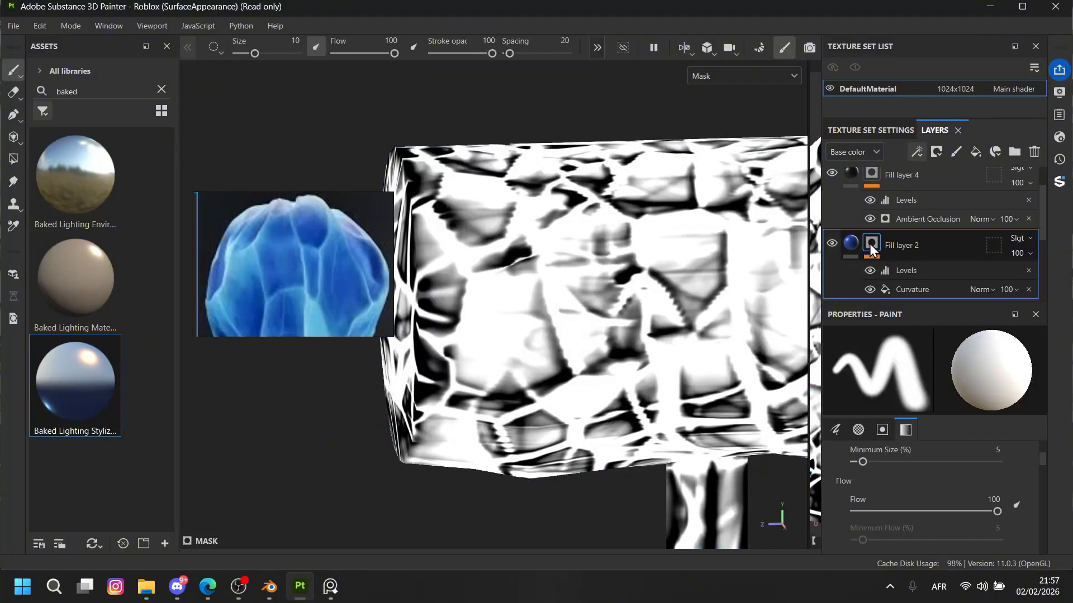
pyautogui.click(901, 270)
# Duplicate Fill layer 2 and set the copy's opacity to 0.
pyautogui.click(849, 246)
pyautogui.hotkey('ctrl', 'd')
pyautogui.keyDown('alt'); pyautogui.moveTo(743, 335); pyautogui.dragTo(537, 251); pyautogui.keyUp('alt')
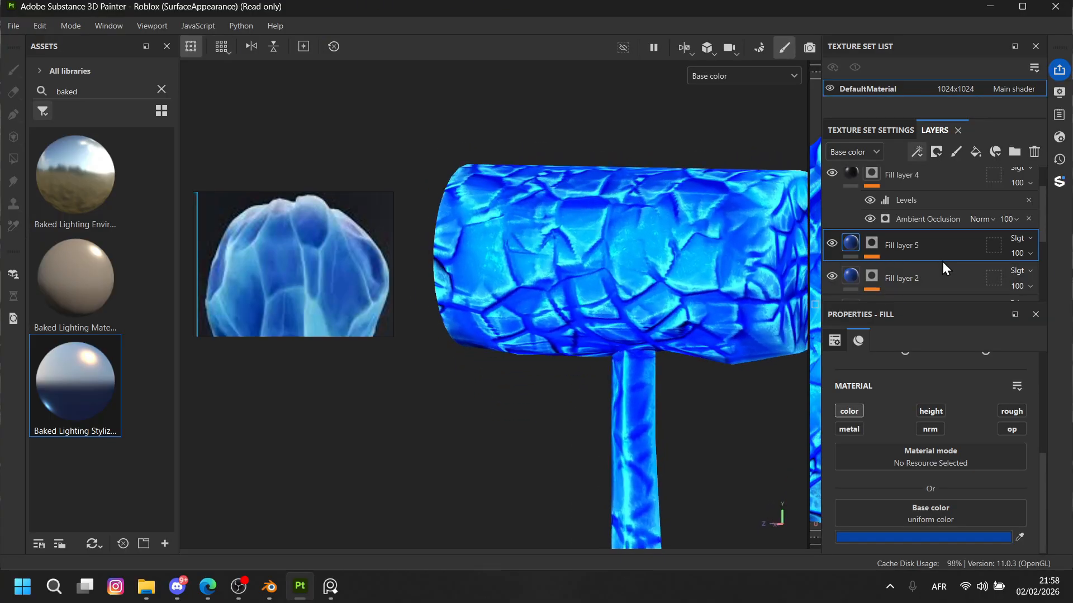
pyautogui.click(1028, 254)
pyautogui.moveTo(1046, 277)
pyautogui.mouseDown()
pyautogui.moveTo(910, 284)
pyautogui.moveTo(1001, 291)
pyautogui.moveTo(1046, 294)
pyautogui.moveTo(887, 265)
pyautogui.mouseUp()
# Set the Global Balance of Fill layer 5's Curvature mask to 0.78 and the layer's opacity to 100.
pyautogui.keyDown('alt'); pyautogui.click(871, 245); pyautogui.keyUp('alt')
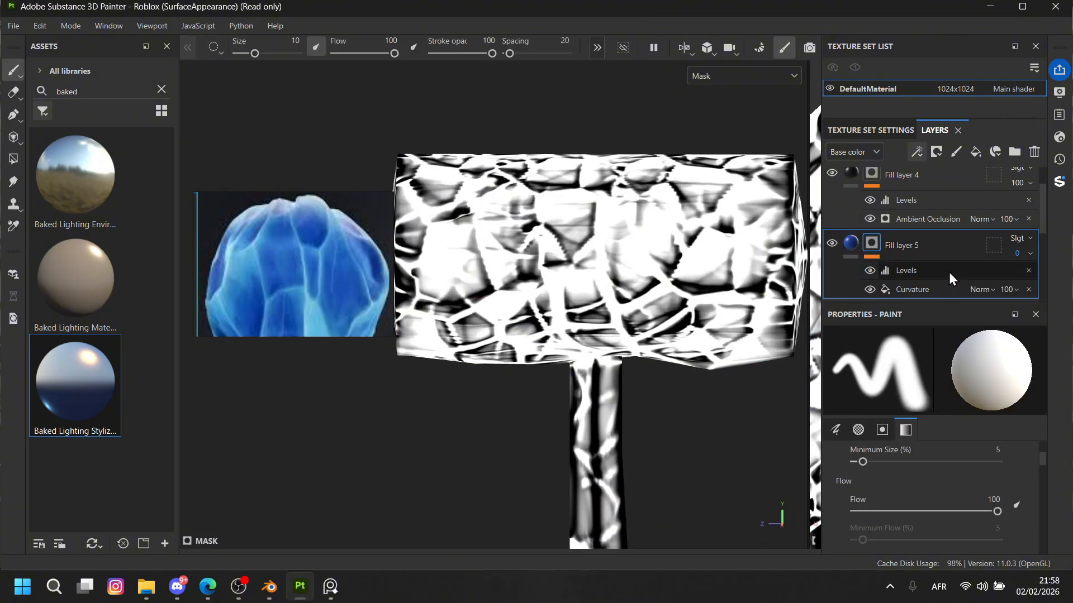
pyautogui.click(934, 284)
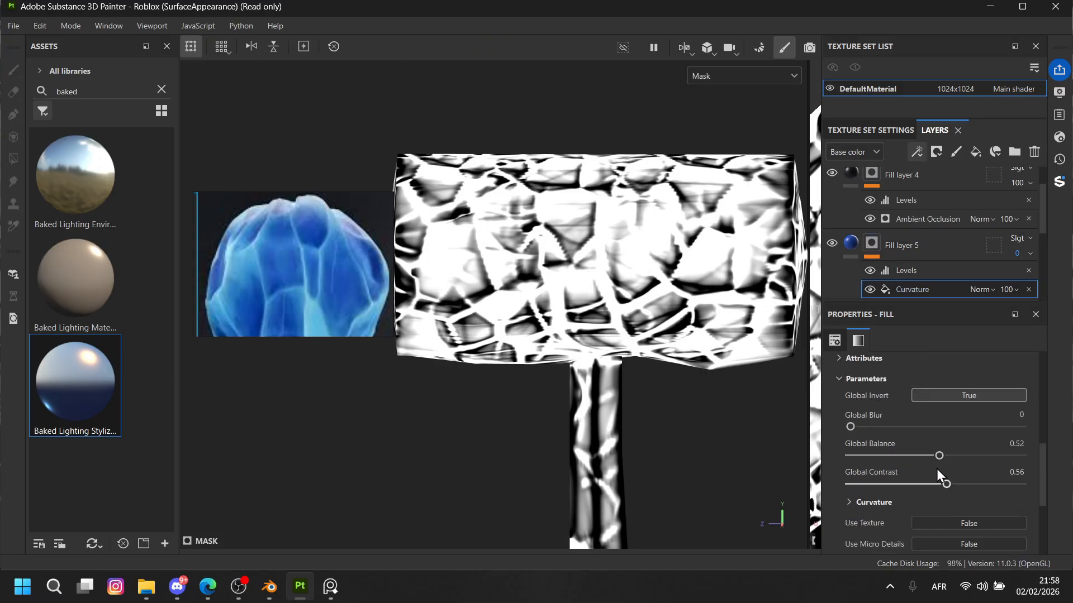
pyautogui.moveTo(939, 456); pyautogui.dragTo(982, 460)
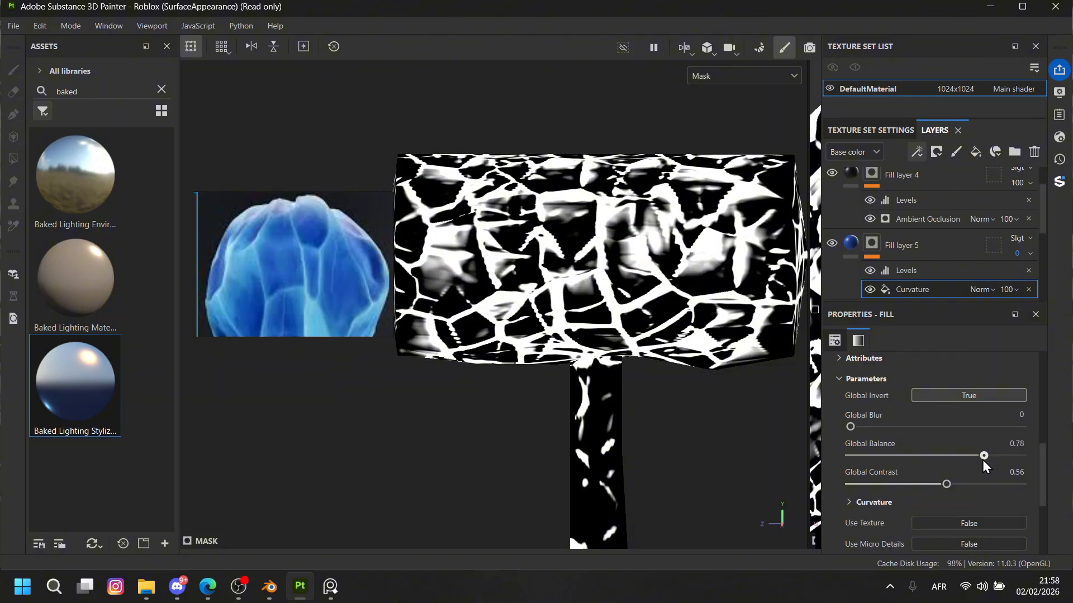
pyautogui.click(854, 243)
pyautogui.moveTo(1036, 268); pyautogui.dragTo(1067, 277)
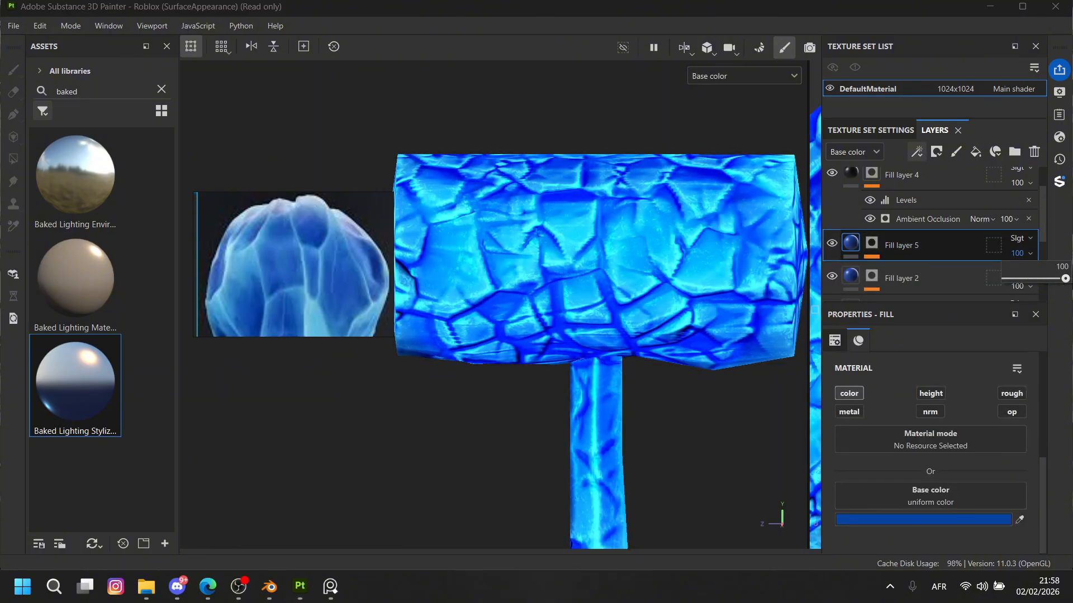
# Set Global Invert to False for the Curvature fill in Fill layer 5's mask.
pyautogui.keyDown('alt'); pyautogui.click(872, 244); pyautogui.keyUp('alt')
pyautogui.scroll(3, 603, 286)
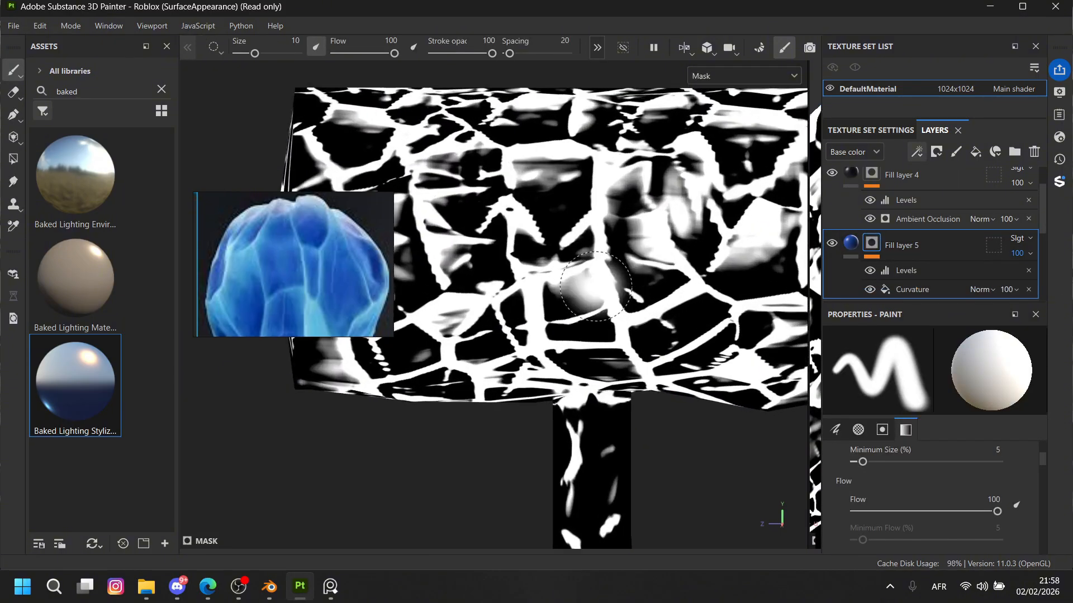
pyautogui.keyDown('alt'); pyautogui.moveTo(604, 285); pyautogui.dragTo(616, 318, button='middle'); pyautogui.keyUp('alt')
pyautogui.click(917, 271)
pyautogui.click(913, 290)
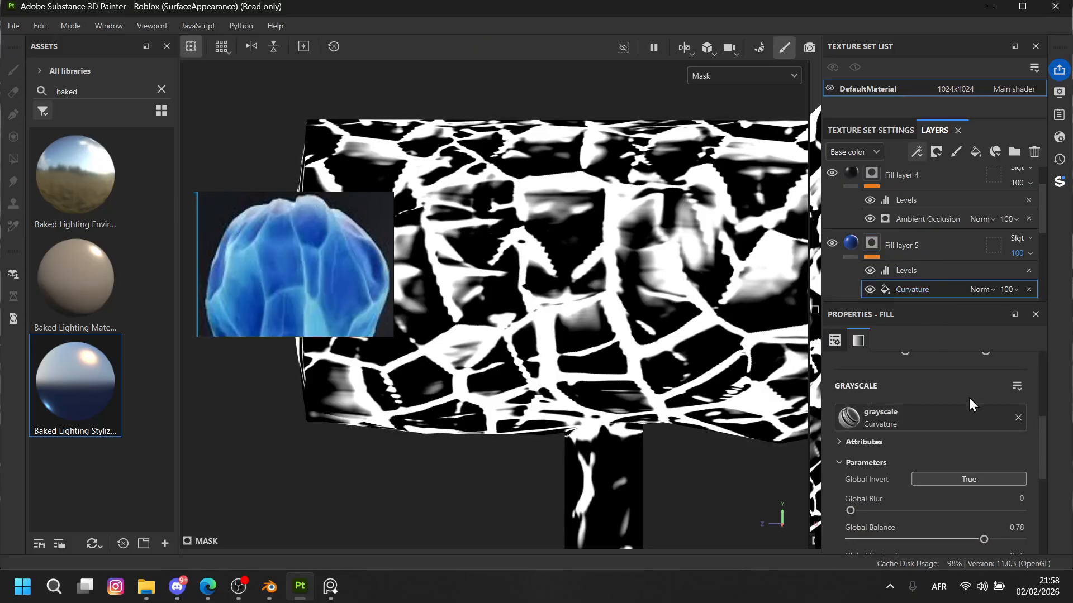
pyautogui.click(952, 479)
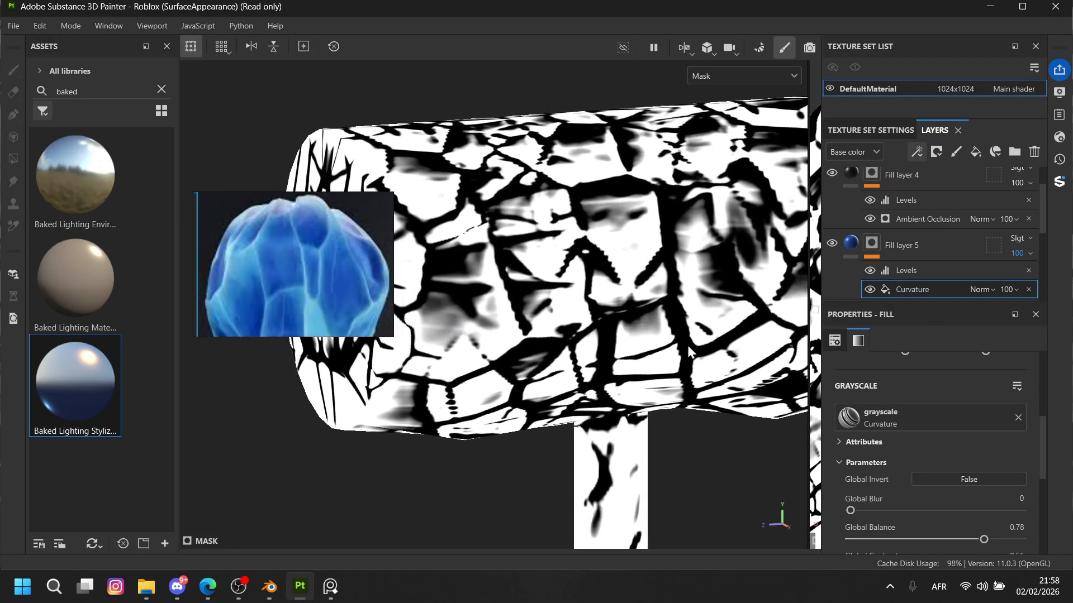
# Compare the hammer's base color with Fill layer 5 hidden and shown.
pyautogui.click(846, 248)
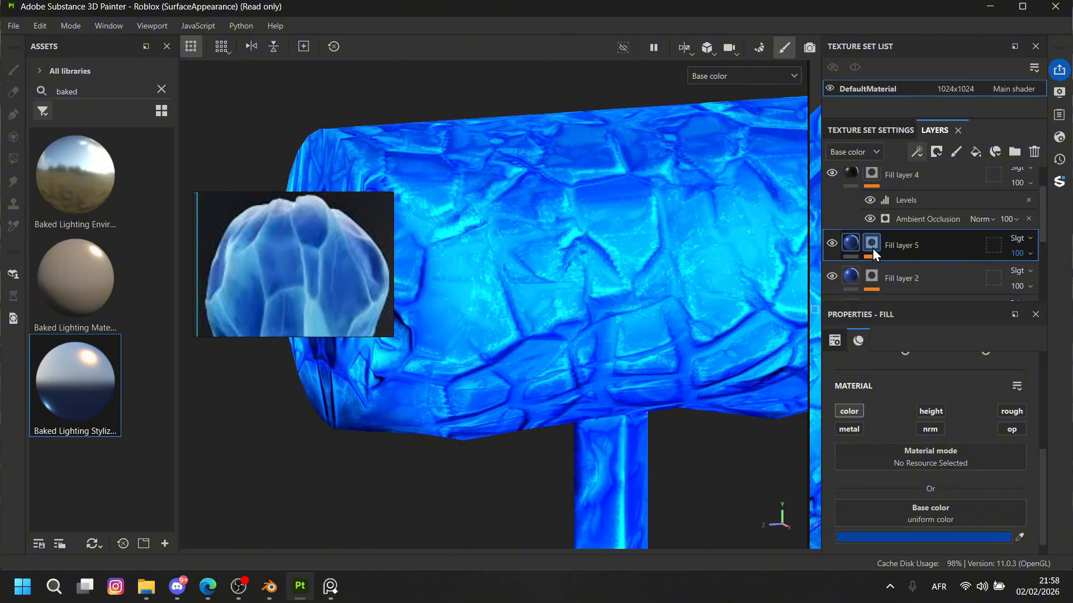
pyautogui.click(831, 245)
pyautogui.click(831, 244)
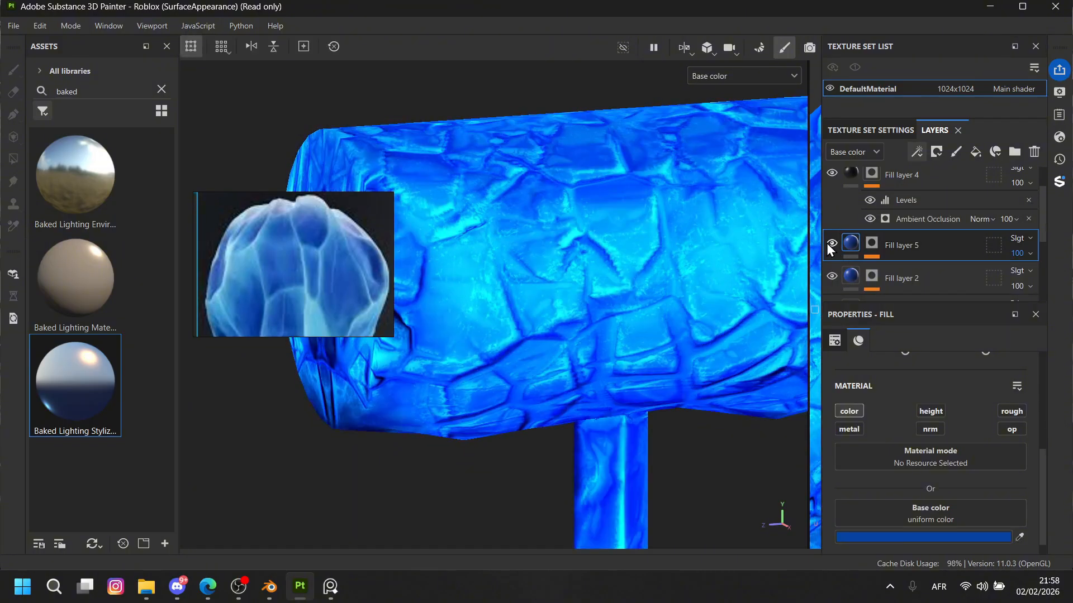
# Set the Levels in Fill layer 5's mask to input black 0.075, midpoint 0.858 and input white 0.897.
pyautogui.click(872, 244)
pyautogui.click(907, 270)
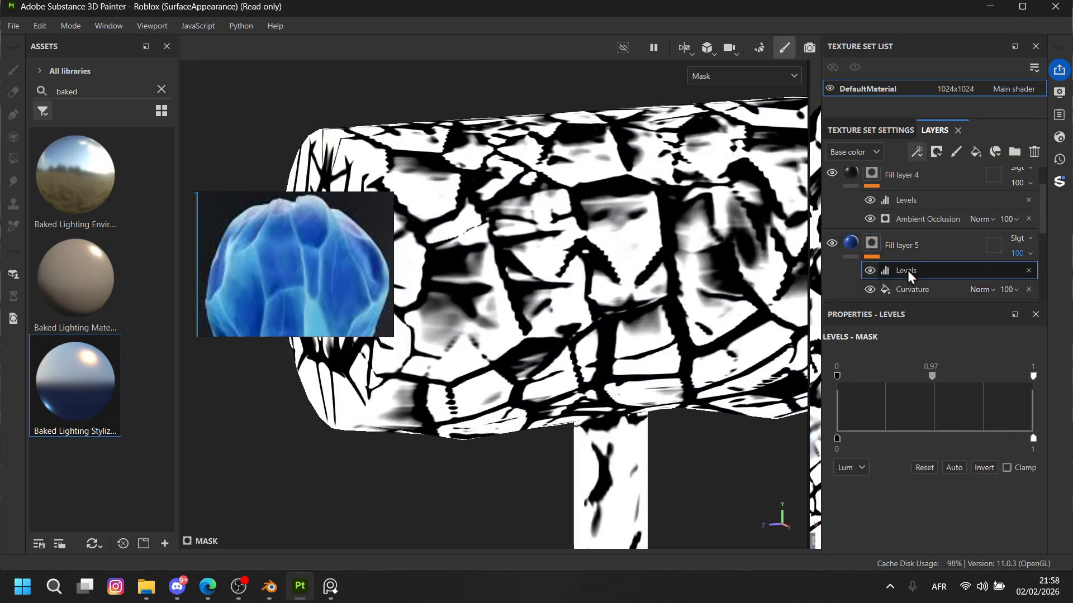
pyautogui.moveTo(1034, 374)
pyautogui.mouseDown()
pyautogui.moveTo(983, 368)
pyautogui.moveTo(1053, 371)
pyautogui.mouseUp()
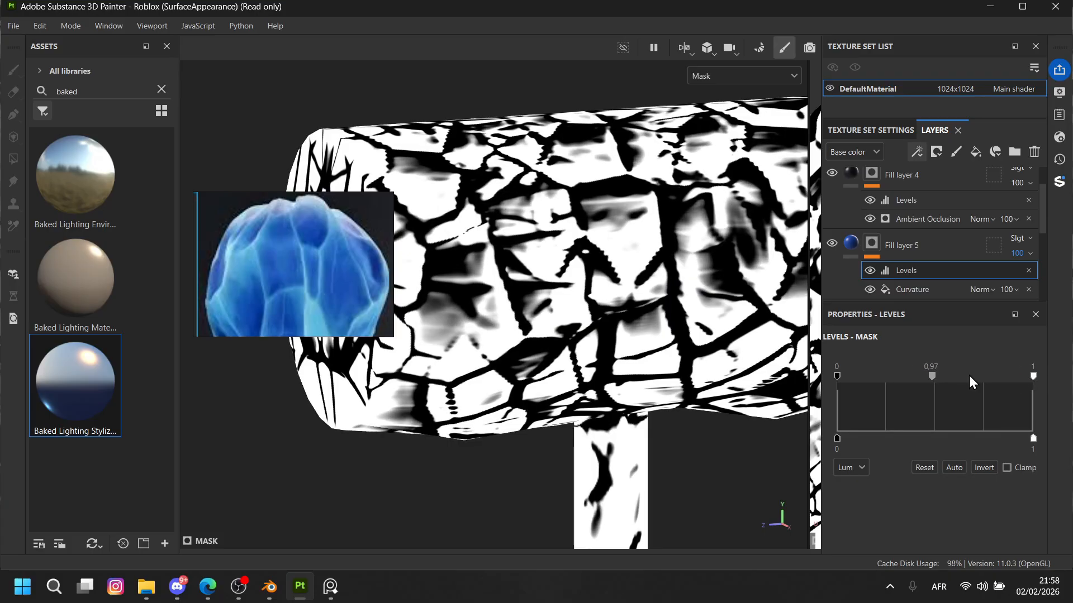
pyautogui.moveTo(931, 373)
pyautogui.mouseDown()
pyautogui.moveTo(988, 370)
pyautogui.moveTo(918, 364)
pyautogui.mouseUp()
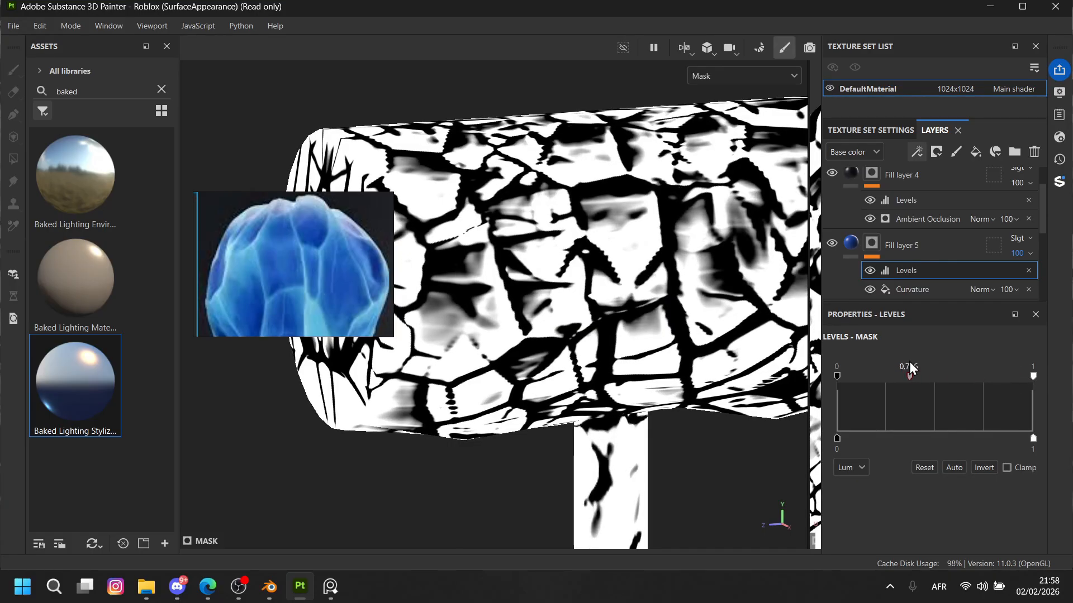
pyautogui.moveTo(1036, 377); pyautogui.dragTo(1013, 373)
pyautogui.moveTo(837, 374)
pyautogui.mouseDown()
pyautogui.moveTo(870, 373)
pyautogui.moveTo(851, 376)
pyautogui.mouseUp()
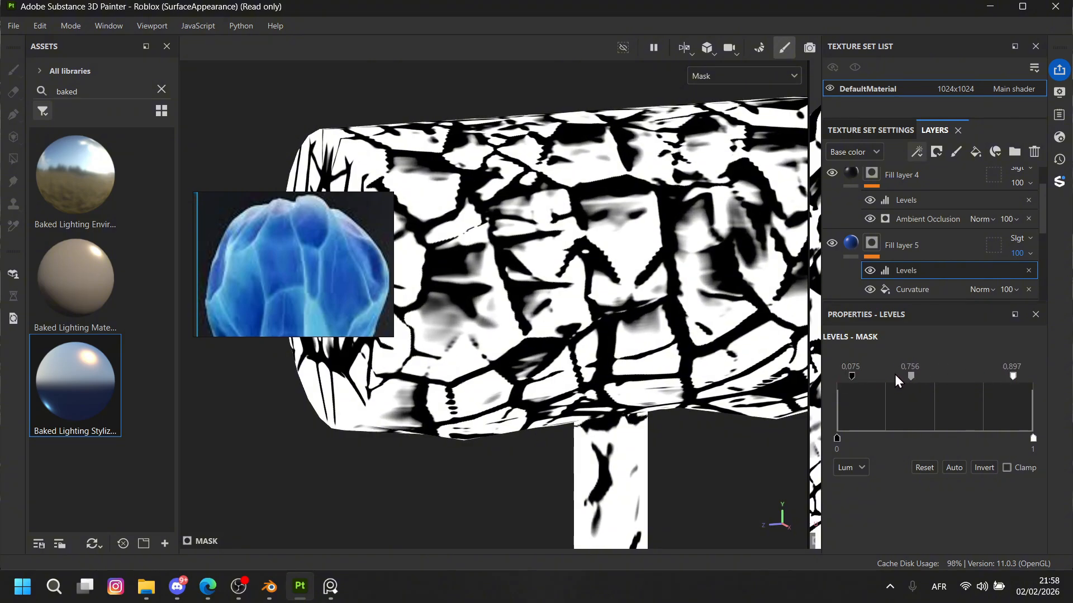
pyautogui.moveTo(925, 374)
pyautogui.mouseDown()
pyautogui.moveTo(961, 370)
pyautogui.moveTo(920, 368)
pyautogui.mouseUp()
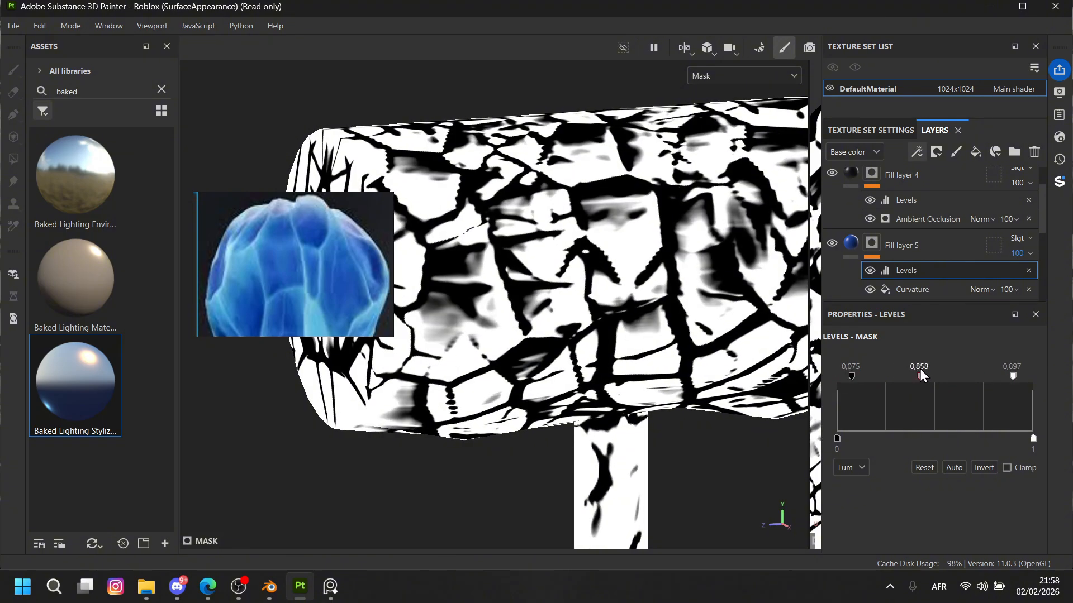
# Lower the Global Balance of the Curvature fill in Fill layer 5's mask to 0.7.
pyautogui.click(939, 289)
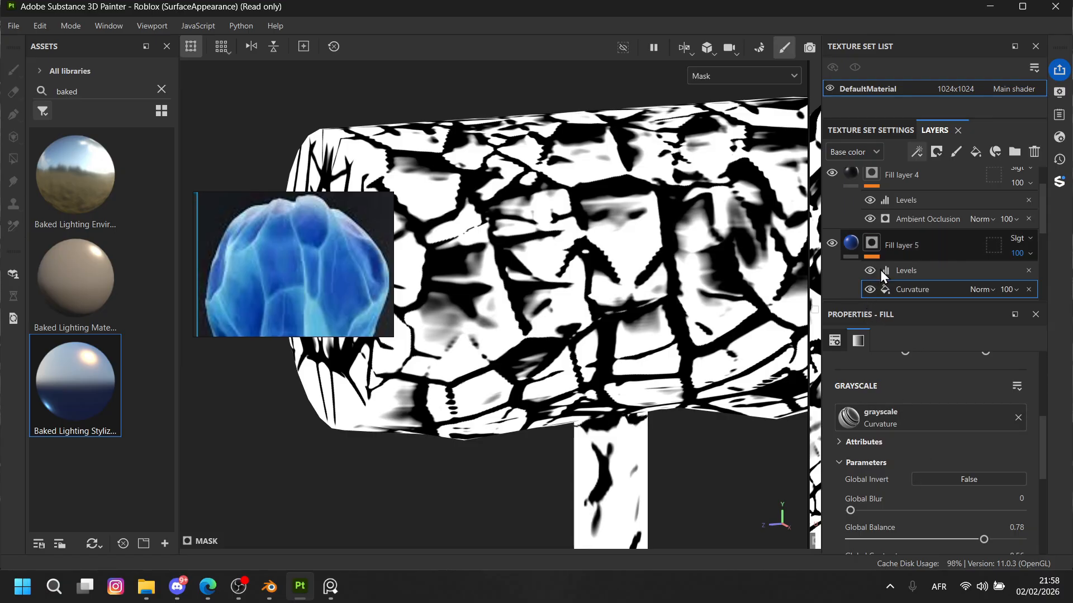
pyautogui.click(873, 244)
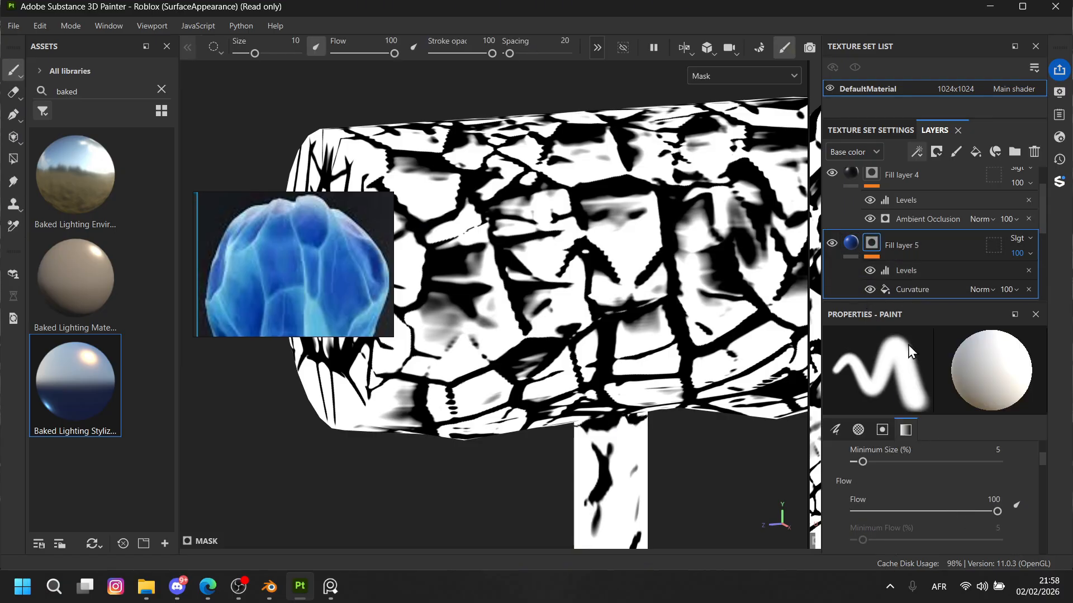
pyautogui.click(913, 290)
pyautogui.moveTo(980, 538); pyautogui.dragTo(969, 532)
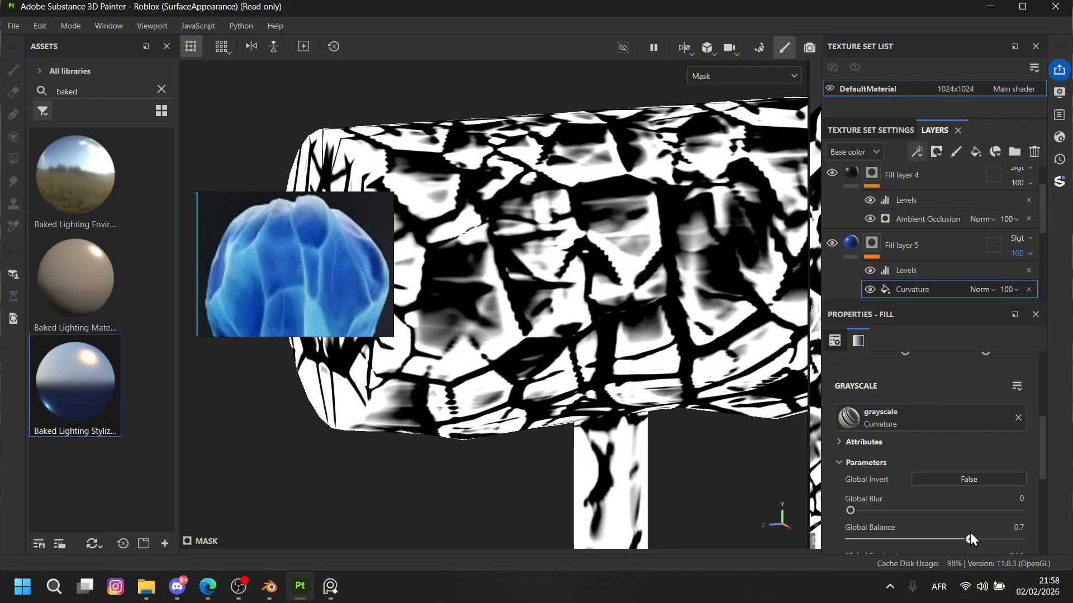
pyautogui.scroll(-2, 966, 531)
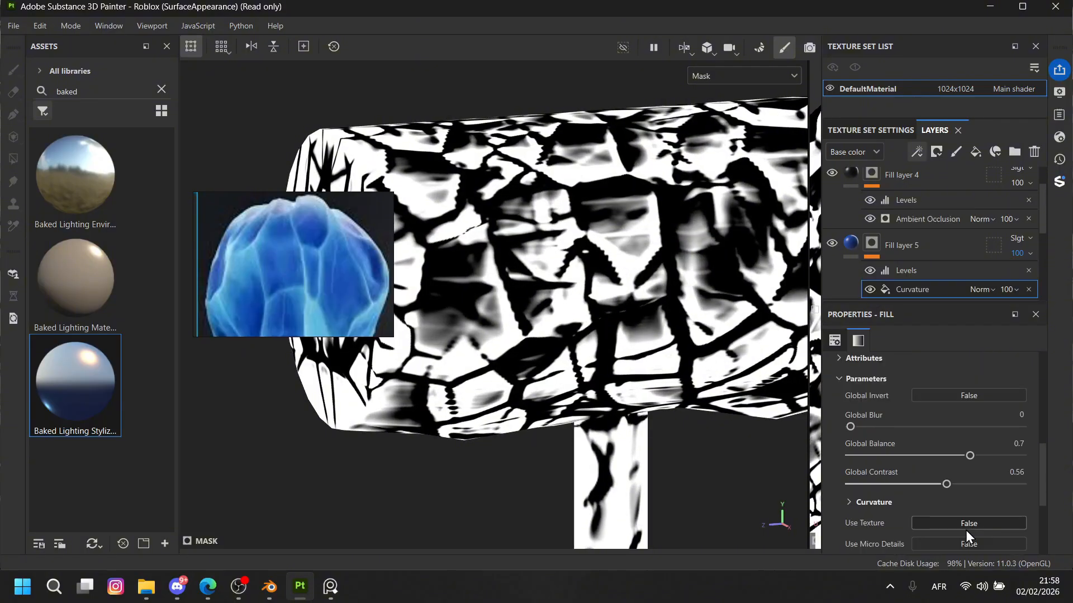
# Reduce the opacity of the Curvature fill in Fill layer 5's mask to 23 and view the hammer's base color.
pyautogui.click(1005, 288)
pyautogui.moveTo(1035, 310); pyautogui.dragTo(1015, 308)
pyautogui.click(849, 244)
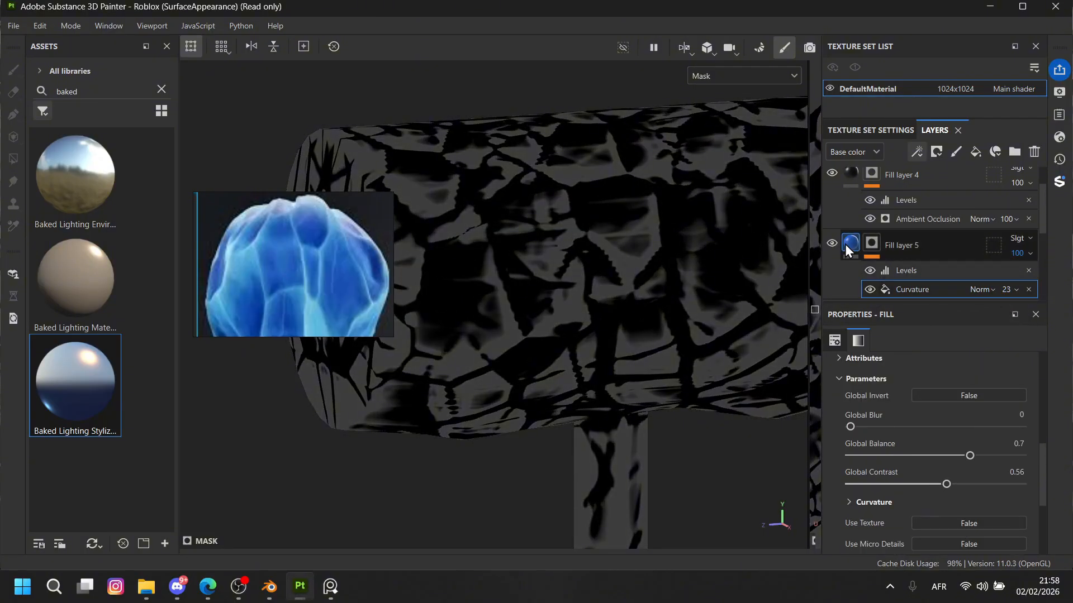
pyautogui.scroll(-2, 683, 340)
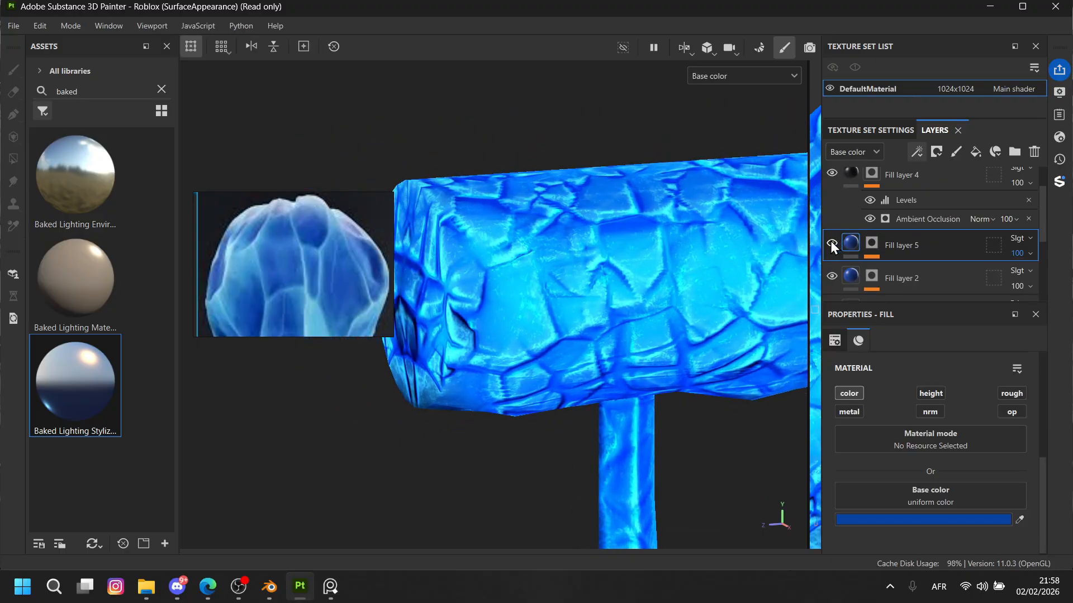
# Set the opacity of the Curvature fill in Fill layer 5's mask to 61.
pyautogui.click(872, 244)
pyautogui.click(914, 289)
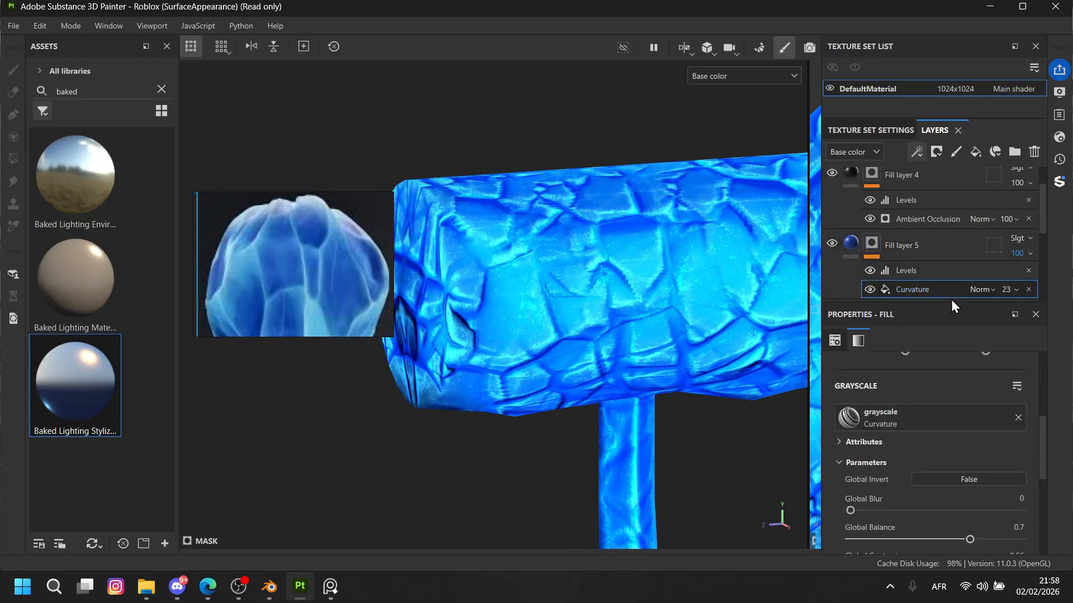
pyautogui.click(1005, 289)
pyautogui.moveTo(1013, 310)
pyautogui.mouseDown()
pyautogui.moveTo(1006, 305)
pyautogui.moveTo(1023, 304)
pyautogui.moveTo(1000, 303)
pyautogui.moveTo(1065, 307)
pyautogui.moveTo(973, 306)
pyautogui.moveTo(1015, 298)
pyautogui.moveTo(1013, 312)
pyautogui.moveTo(1050, 315)
pyautogui.moveTo(1038, 310)
pyautogui.mouseUp()
# Examine the hammer's head and handle from several angles and distances against the ice reference image.
pyautogui.scroll(-3, 690, 433)
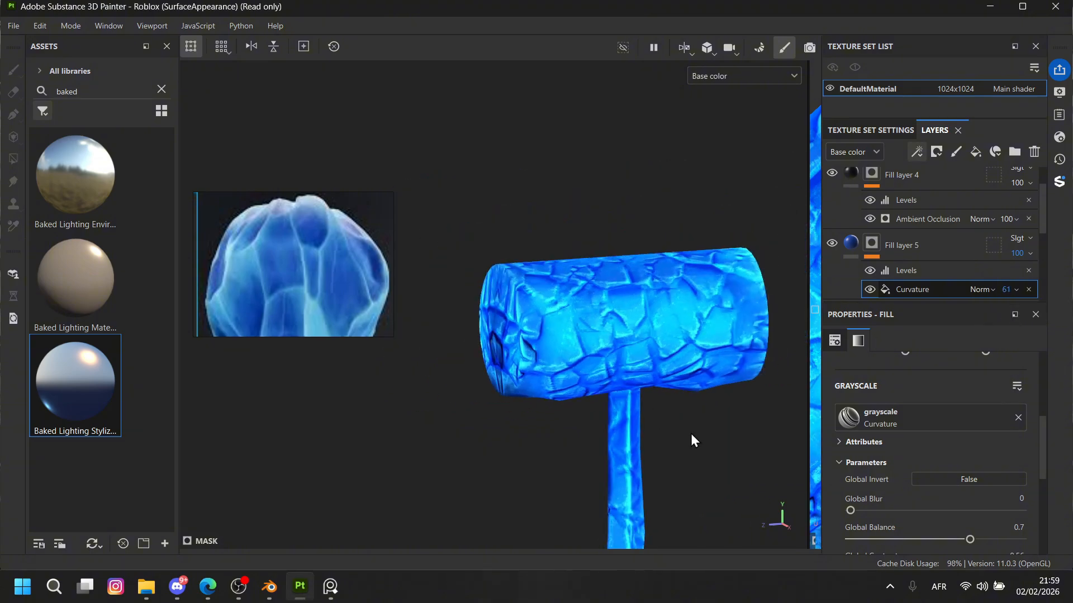
pyautogui.keyDown('alt'); pyautogui.moveTo(690, 434); pyautogui.dragTo(606, 364); pyautogui.keyUp('alt')
pyautogui.scroll(-3, 608, 386)
pyautogui.scroll(-3, 606, 365)
pyautogui.keyDown('alt'); pyautogui.moveTo(606, 365); pyautogui.dragTo(584, 246, button='middle'); pyautogui.keyUp('alt')
pyautogui.keyDown('alt'); pyautogui.moveTo(584, 246); pyautogui.dragTo(665, 296); pyautogui.keyUp('alt')
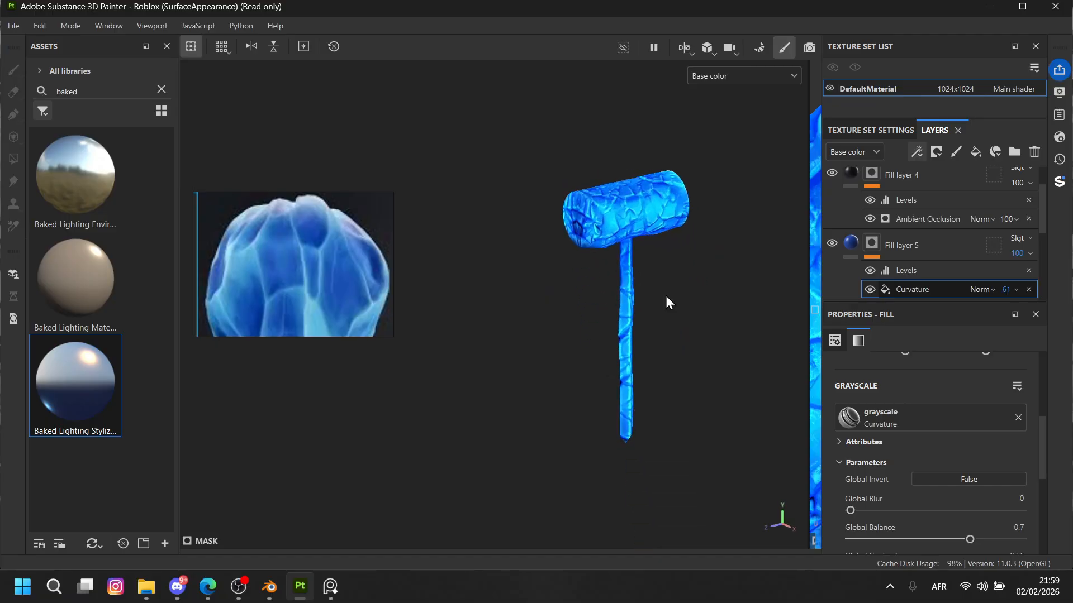
pyautogui.keyDown('alt'); pyautogui.moveTo(666, 296); pyautogui.dragTo(670, 360, button='middle'); pyautogui.keyUp('alt')
pyautogui.scroll(3, 669, 361)
pyautogui.keyDown('alt'); pyautogui.moveTo(669, 361); pyautogui.dragTo(626, 306); pyautogui.keyUp('alt')
pyautogui.scroll(5, 626, 306)
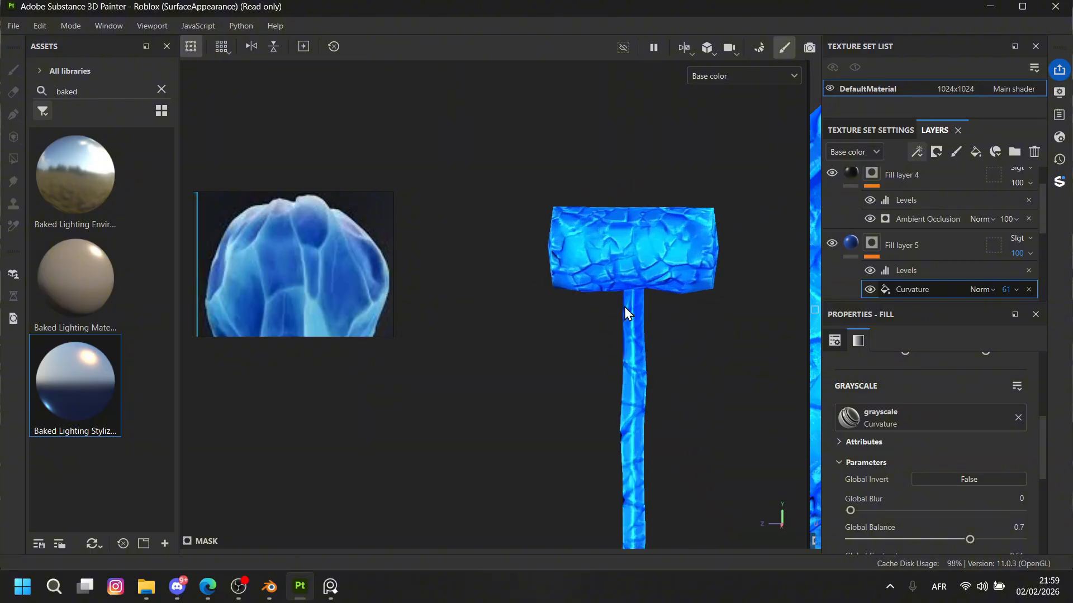
pyautogui.scroll(4, 561, 288)
pyautogui.scroll(-1, 575, 263)
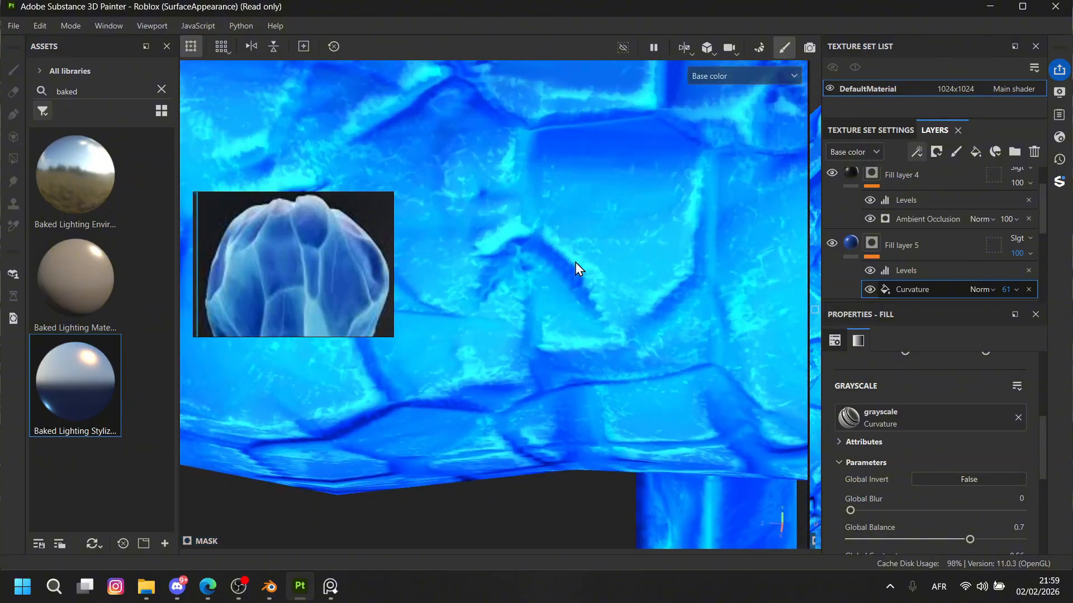
pyautogui.keyDown('alt'); pyautogui.moveTo(574, 263); pyautogui.dragTo(566, 387); pyautogui.keyUp('alt')
pyautogui.scroll(-3, 567, 380)
pyautogui.scroll(-6, 538, 364)
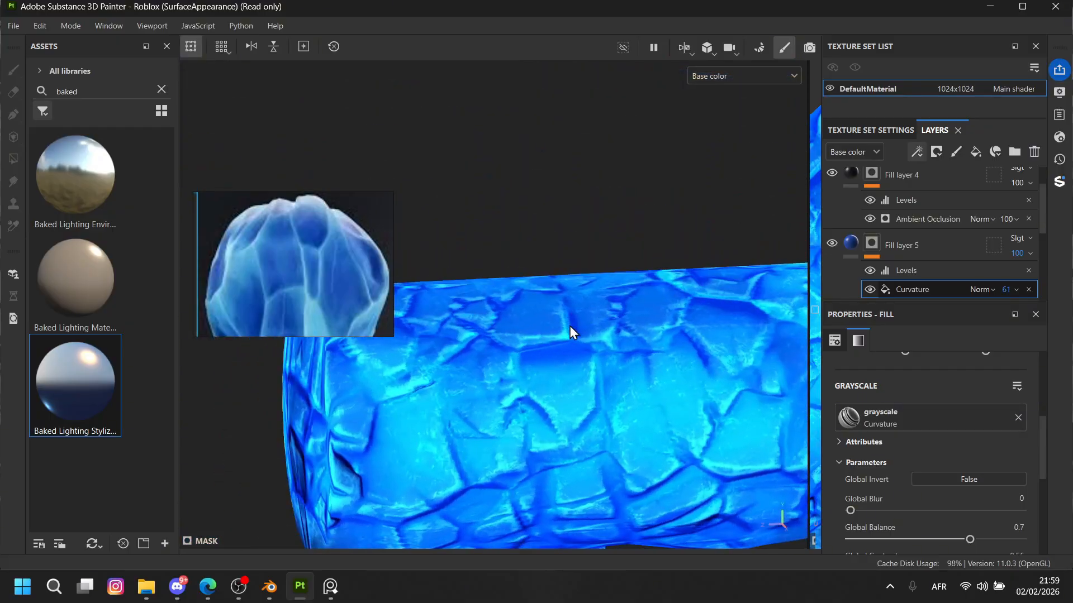
pyautogui.keyDown('alt'); pyautogui.moveTo(606, 421); pyautogui.dragTo(615, 373, button='middle'); pyautogui.keyUp('alt')
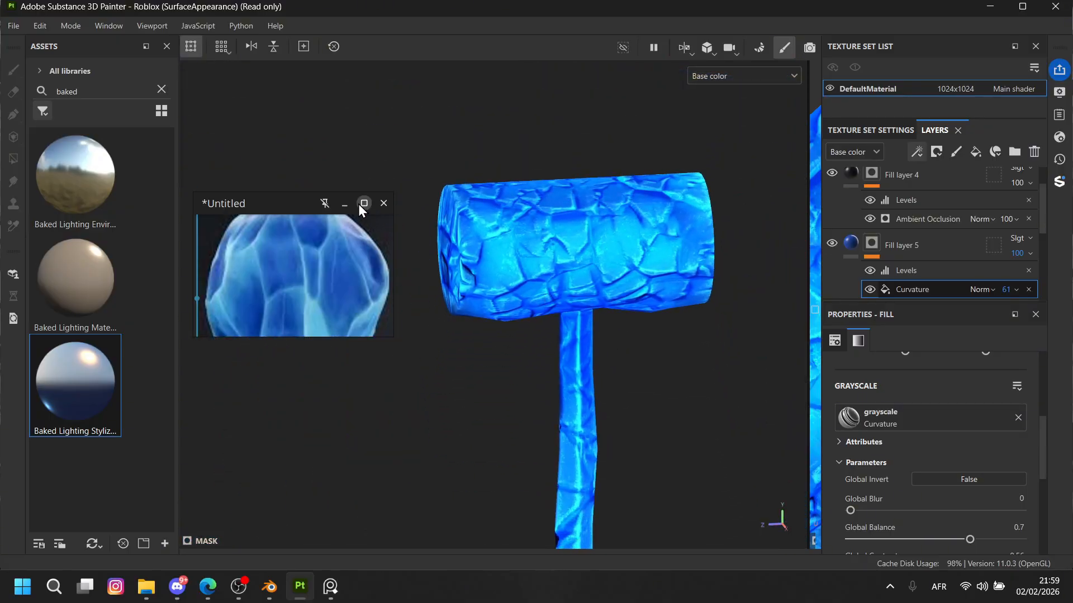
# Hide the reference image and add a new fill layer with a black mask above Fill layer 3.
pyautogui.click(359, 205)
pyautogui.scroll(2, 893, 198)
pyautogui.click(944, 188)
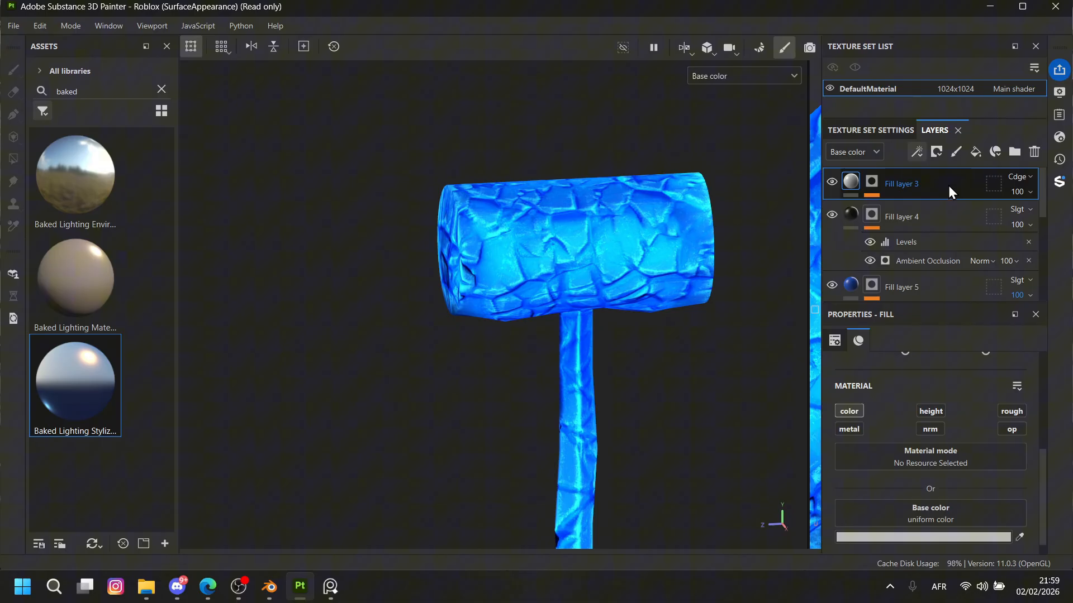
pyautogui.click(976, 152)
pyautogui.rightClick(903, 183)
pyautogui.click(768, 45)
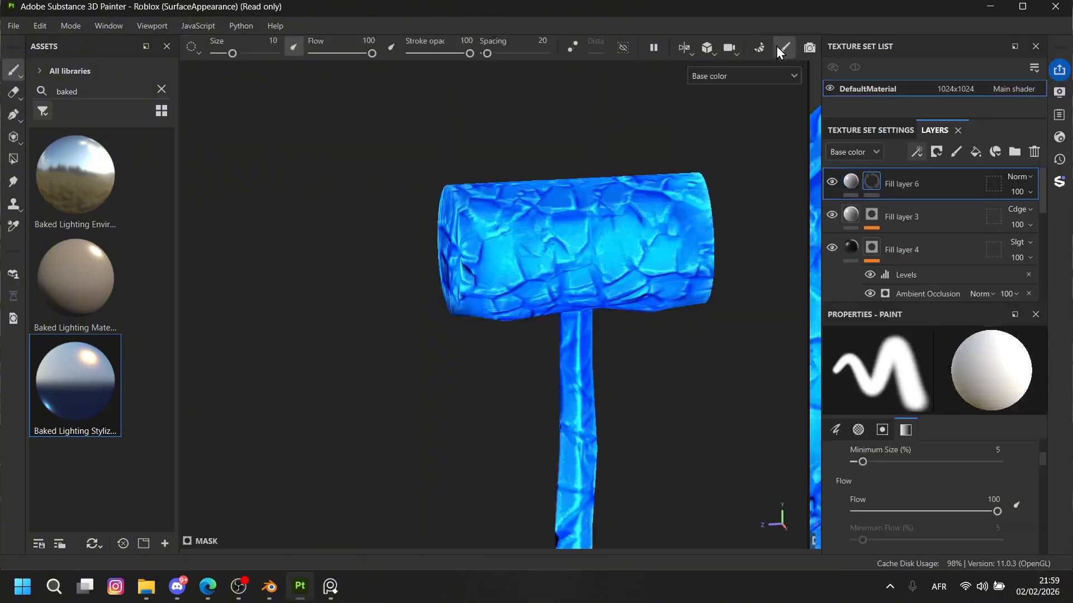
# Add a generator to Fill layer 6's mask, search its resources for "noise" and assign Cells 2.
pyautogui.click(915, 150)
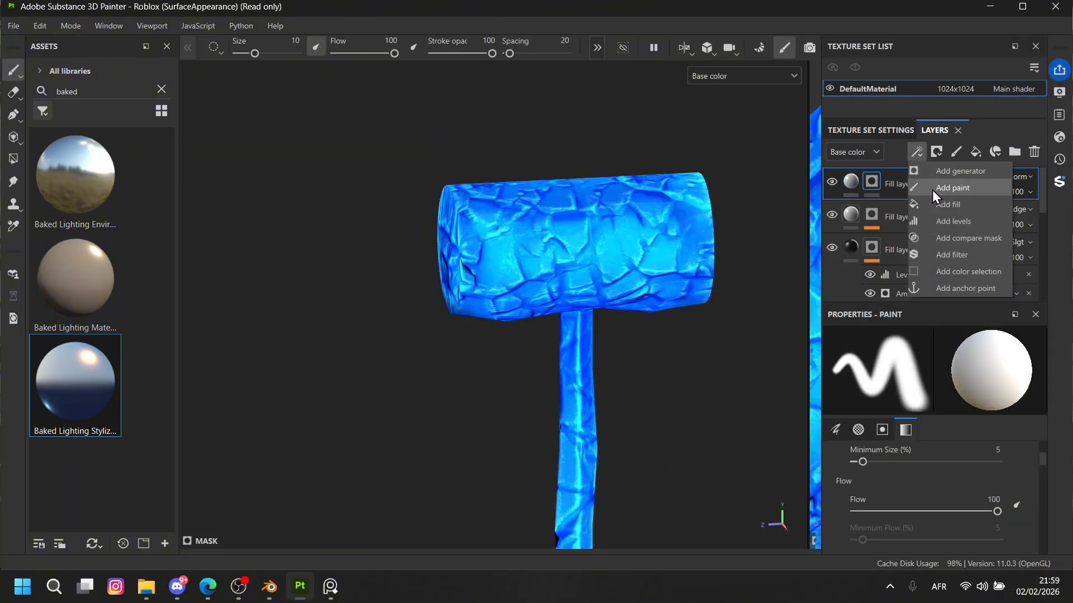
pyautogui.click(950, 172)
pyautogui.click(934, 390)
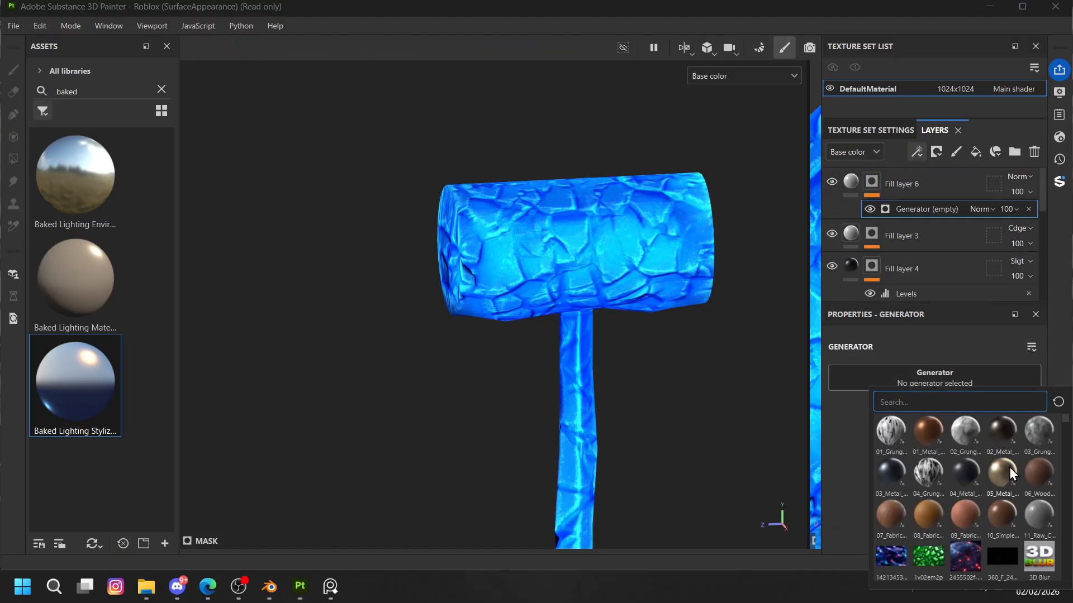
pyautogui.moveTo(1007, 468)
pyautogui.scroll(-3, 1007, 468)
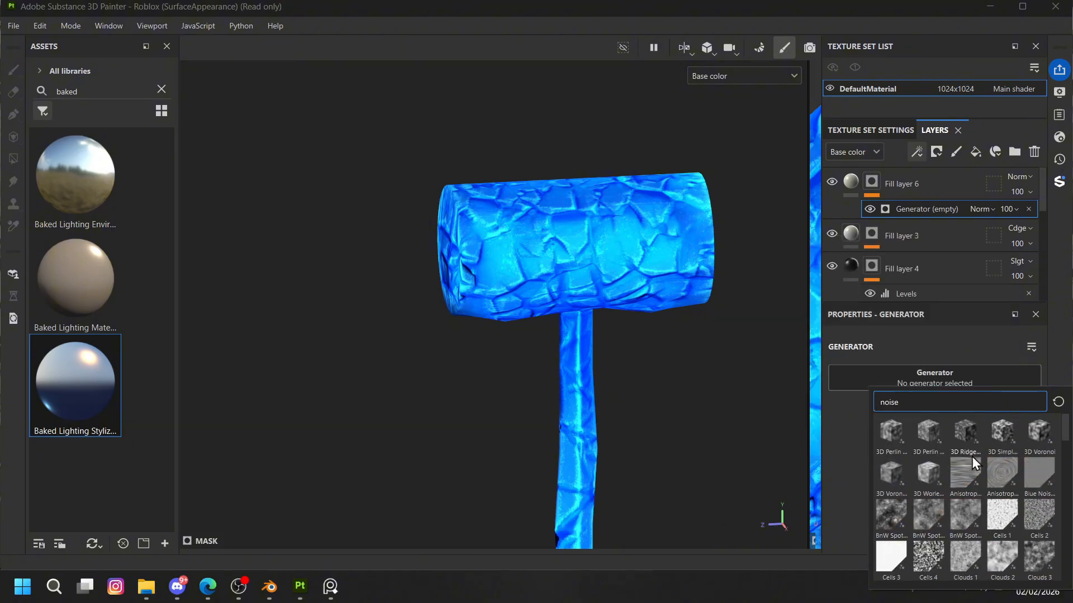
pyautogui.click(1031, 514)
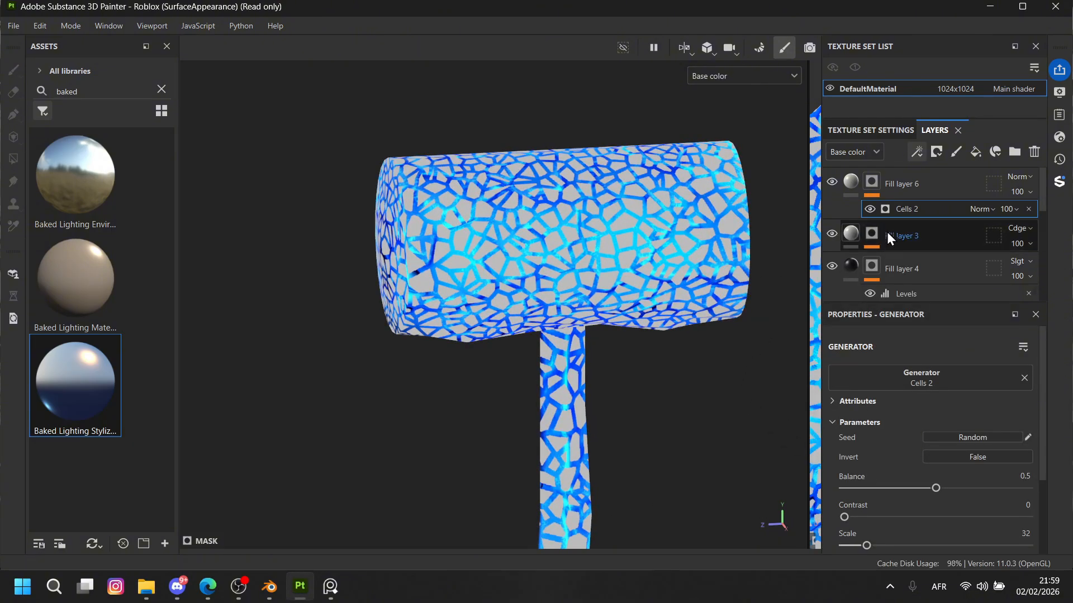
# Set the Cells 2 generator's Balance to 0.46 and its Scale to 139.
pyautogui.click(926, 487)
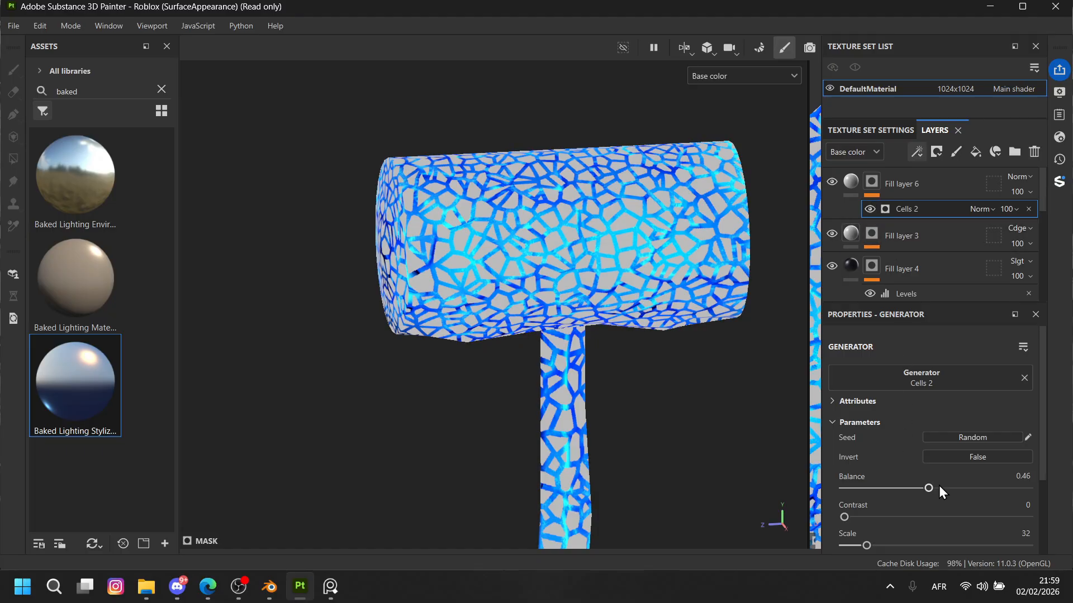
pyautogui.scroll(-3, 893, 454)
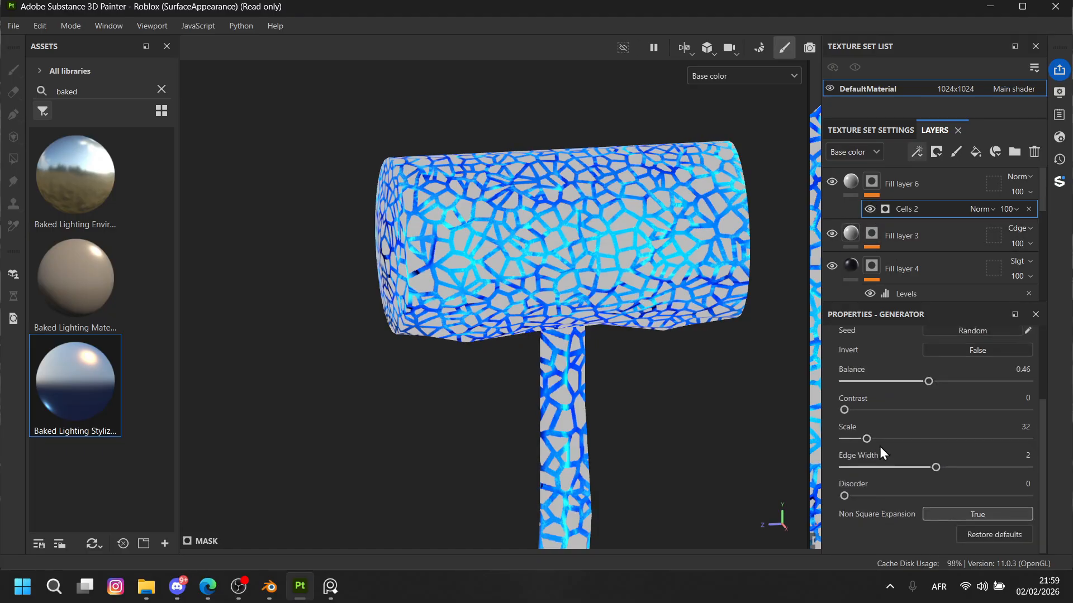
pyautogui.moveTo(880, 444); pyautogui.dragTo(939, 439)
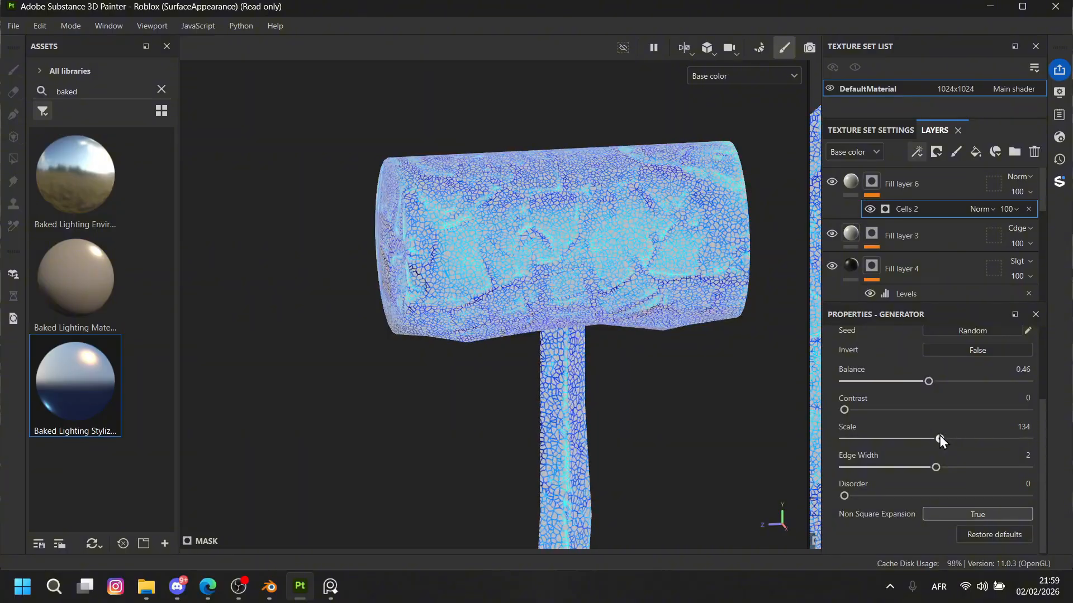
# Change Fill layer 6's blending mode to Color dodge and its opacity to 40.
pyautogui.click(850, 184)
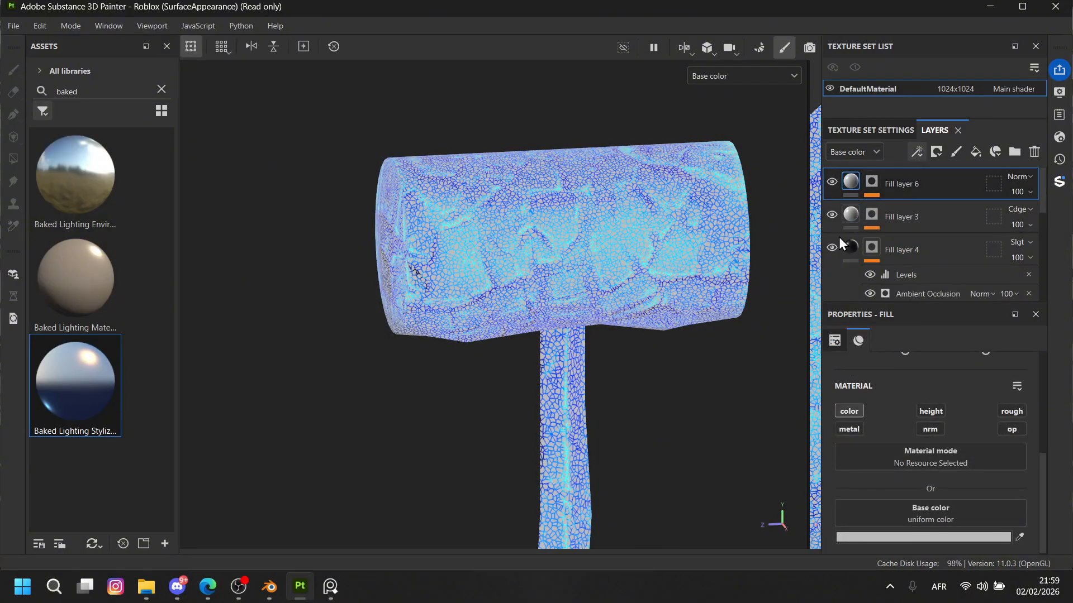
pyautogui.click(1019, 178)
pyautogui.click(1004, 296)
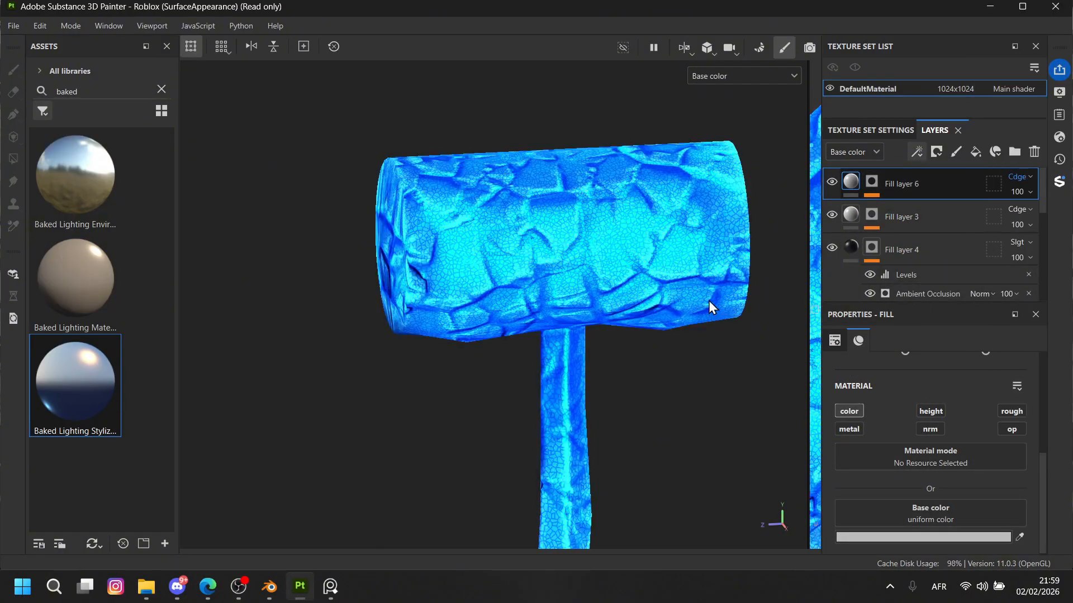
pyautogui.scroll(3, 709, 301)
pyautogui.keyDown('alt'); pyautogui.moveTo(726, 230); pyautogui.dragTo(601, 316); pyautogui.keyUp('alt')
pyautogui.click(1022, 192)
pyautogui.click(1031, 215)
pyautogui.click(892, 180)
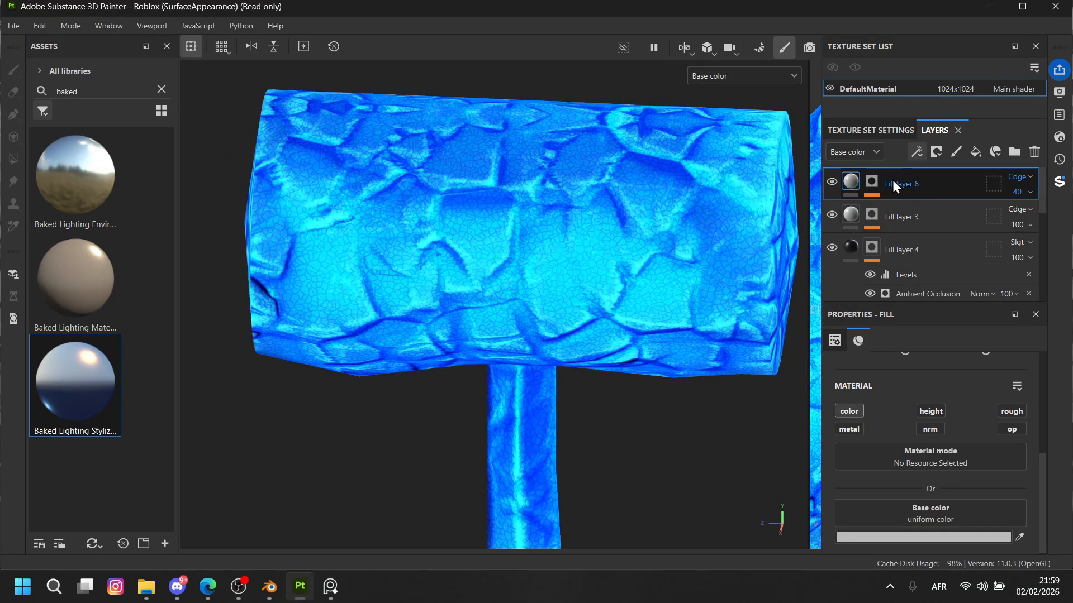
# View Fill layer 6's mask and set the Cells 2 generator's Scale to 256 and Balance to 0.45.
pyautogui.click(872, 182)
pyautogui.click(909, 208)
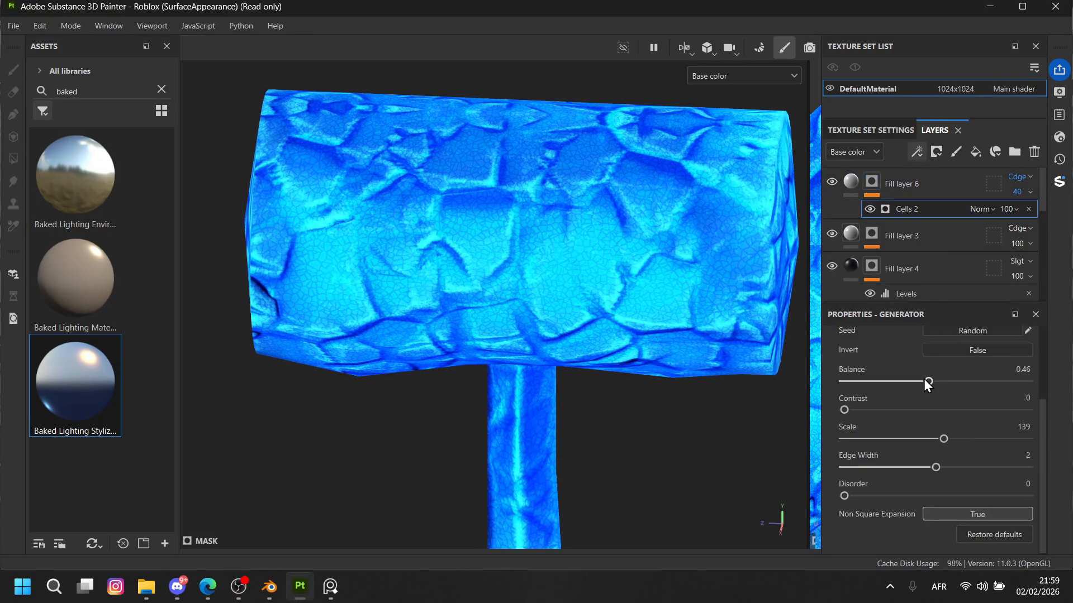
pyautogui.keyDown('alt'); pyautogui.click(874, 184); pyautogui.keyUp('alt')
pyautogui.moveTo(935, 439); pyautogui.dragTo(1027, 439)
pyautogui.moveTo(913, 381)
pyautogui.mouseDown()
pyautogui.moveTo(858, 377)
pyautogui.moveTo(994, 387)
pyautogui.moveTo(925, 387)
pyautogui.mouseUp()
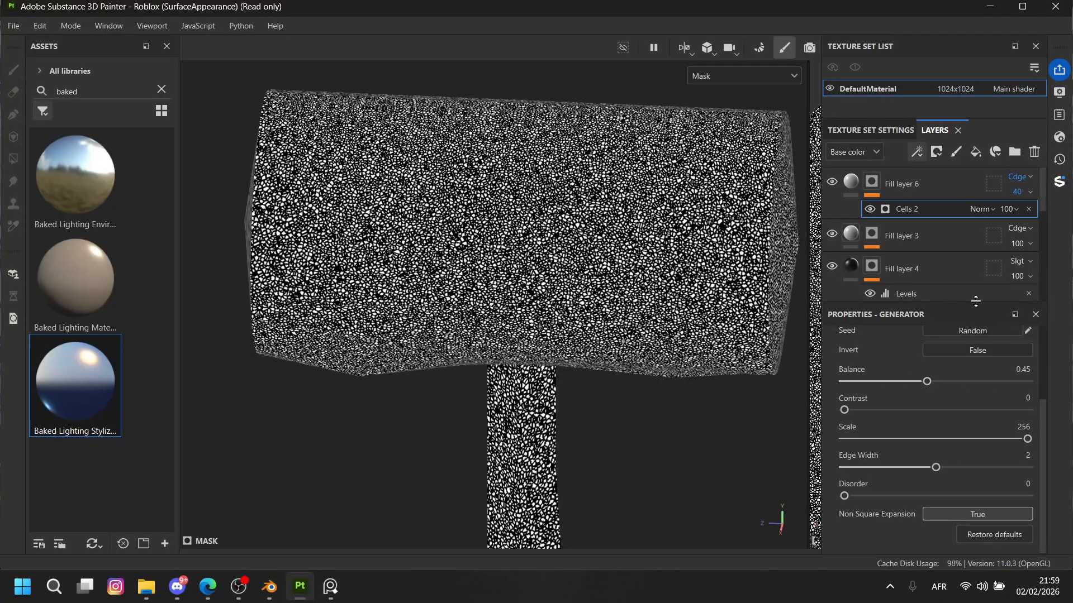
# Lower the Cells 2 generator's opacity to about 35 and check the cell texture on the hammer's base color up close.
pyautogui.click(1010, 210)
pyautogui.moveTo(1035, 233); pyautogui.dragTo(1021, 231)
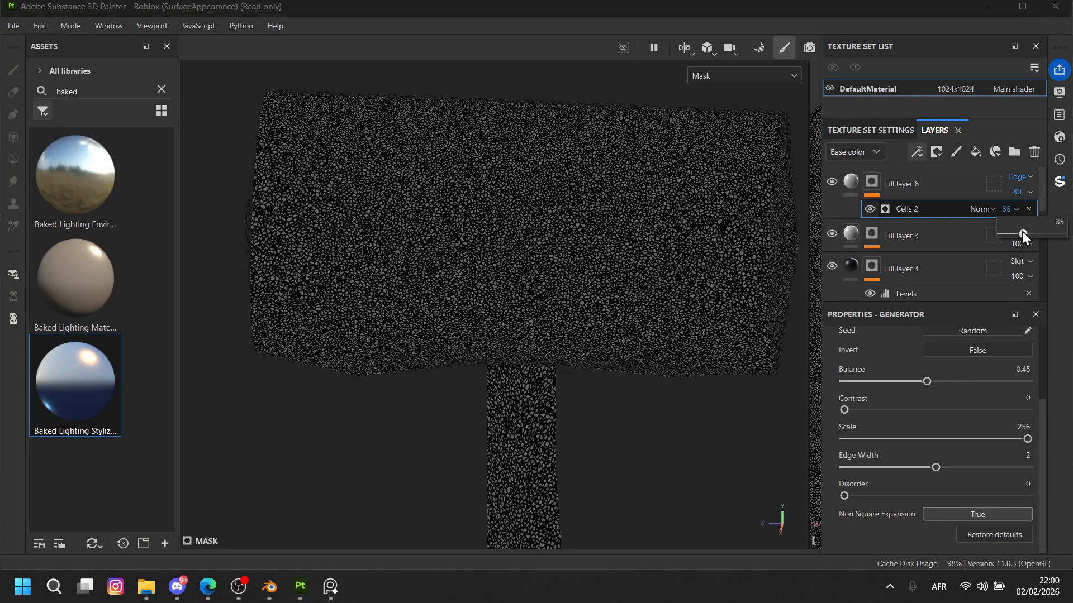
pyautogui.click(851, 182)
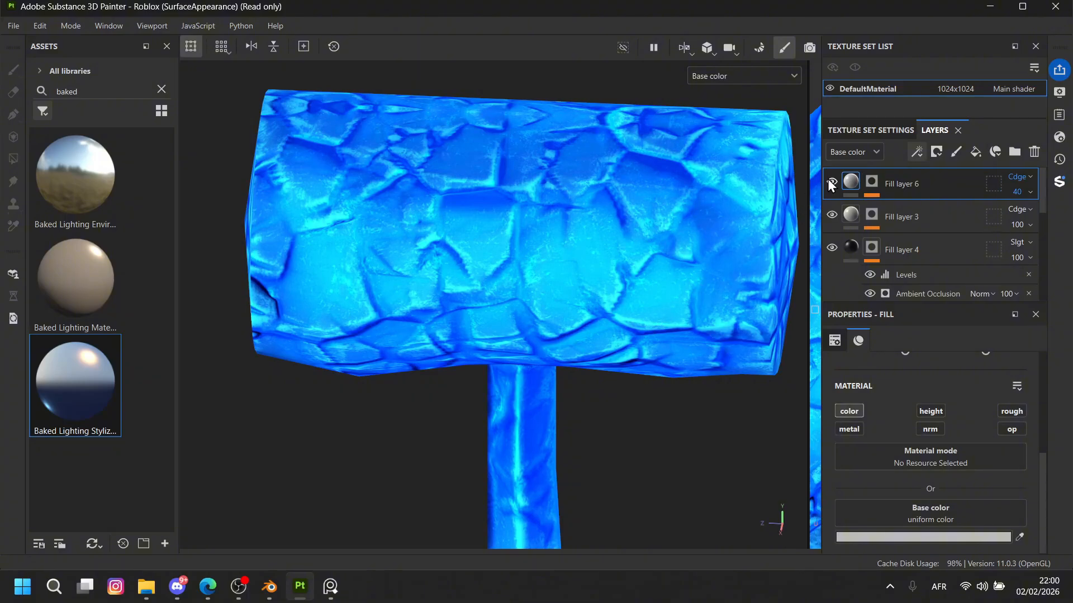
pyautogui.scroll(5, 617, 275)
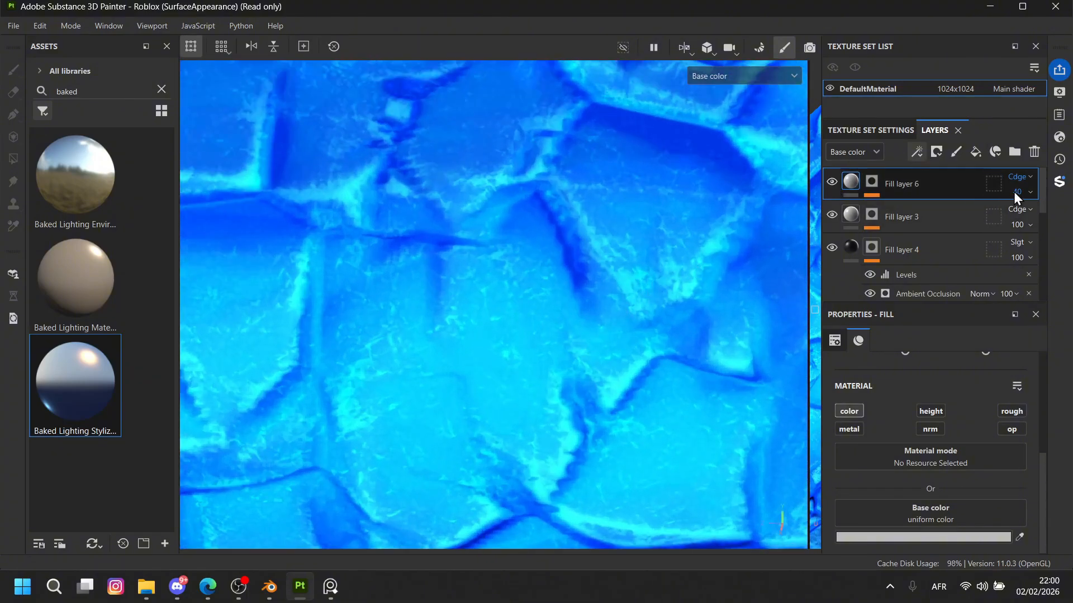
# Set the Scale of the Cells 2 generator in Fill layer 6's mask to 44 and check the hammer head.
pyautogui.click(872, 183)
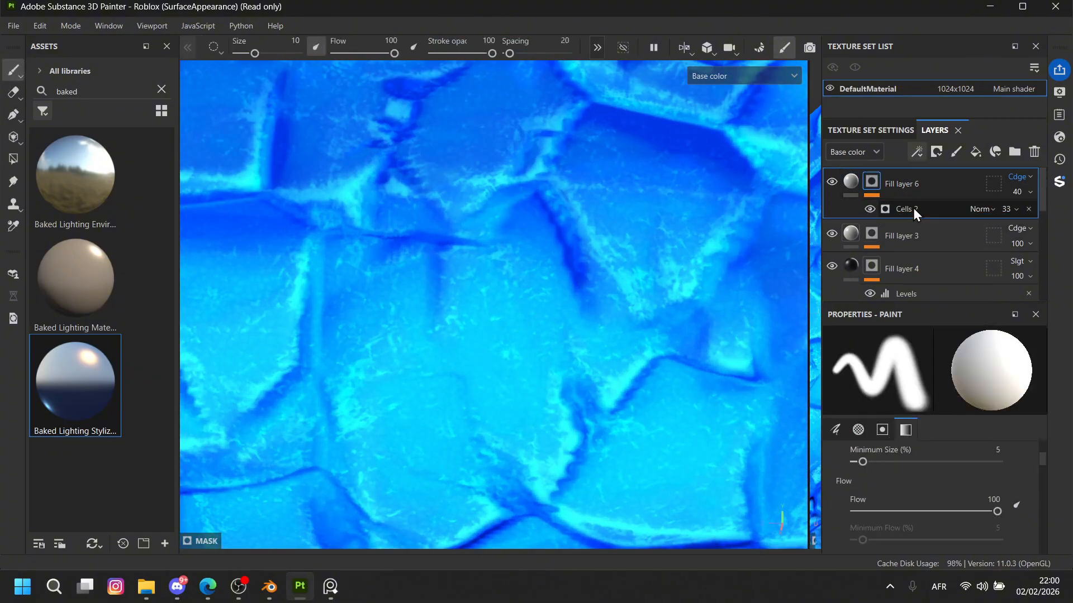
pyautogui.click(914, 211)
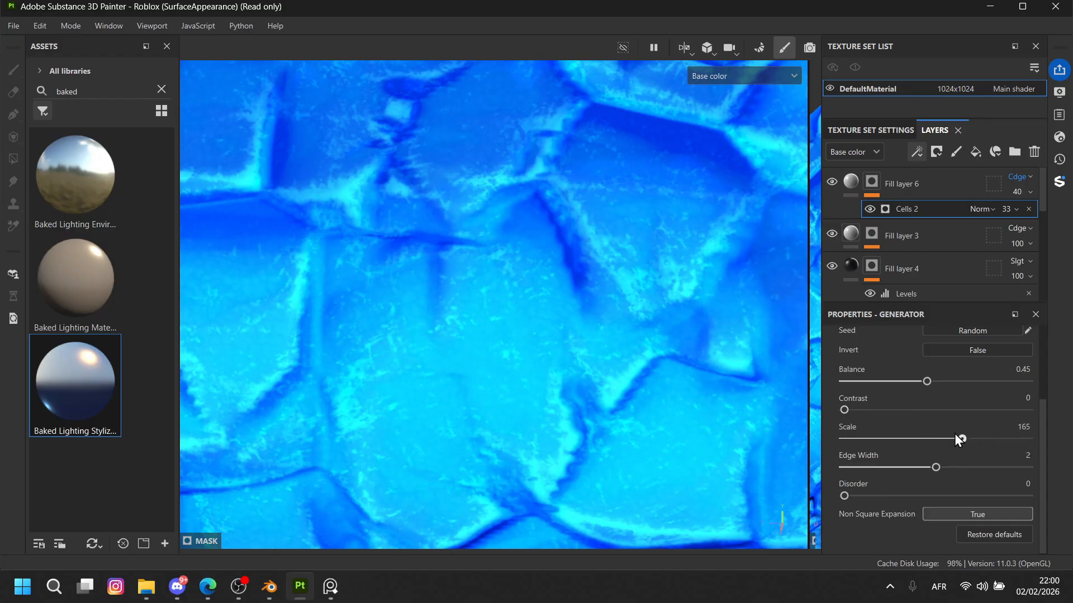
pyautogui.moveTo(959, 439); pyautogui.dragTo(875, 439)
pyautogui.scroll(-5, 610, 363)
pyautogui.keyDown('alt'); pyautogui.moveTo(571, 361); pyautogui.dragTo(594, 358); pyautogui.keyUp('alt')
pyautogui.scroll(1, 594, 358)
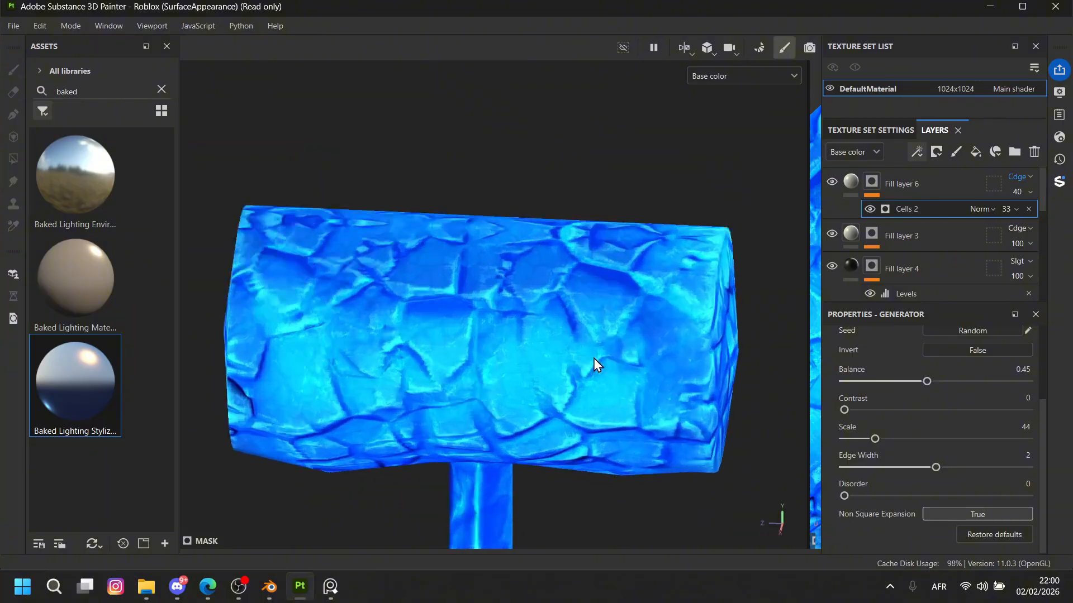
pyautogui.scroll(1, 596, 364)
pyautogui.scroll(3, 905, 377)
# Replace the Cells 2 generator with 3D Perlin Noise Fractal and view Fill layer 6's mask on the hammer head.
pyautogui.click(911, 386)
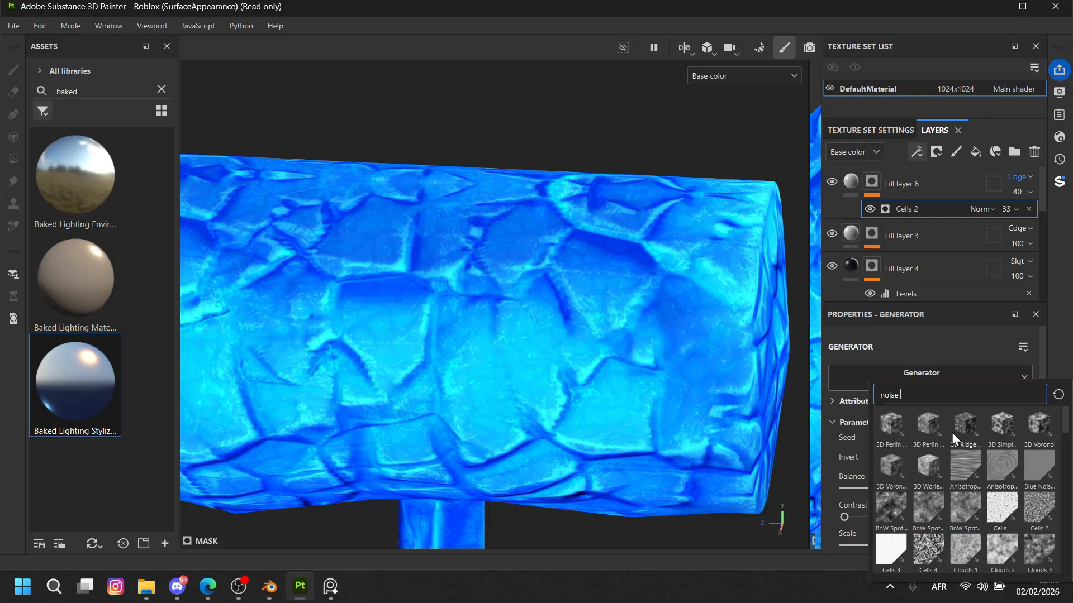
pyautogui.click(928, 425)
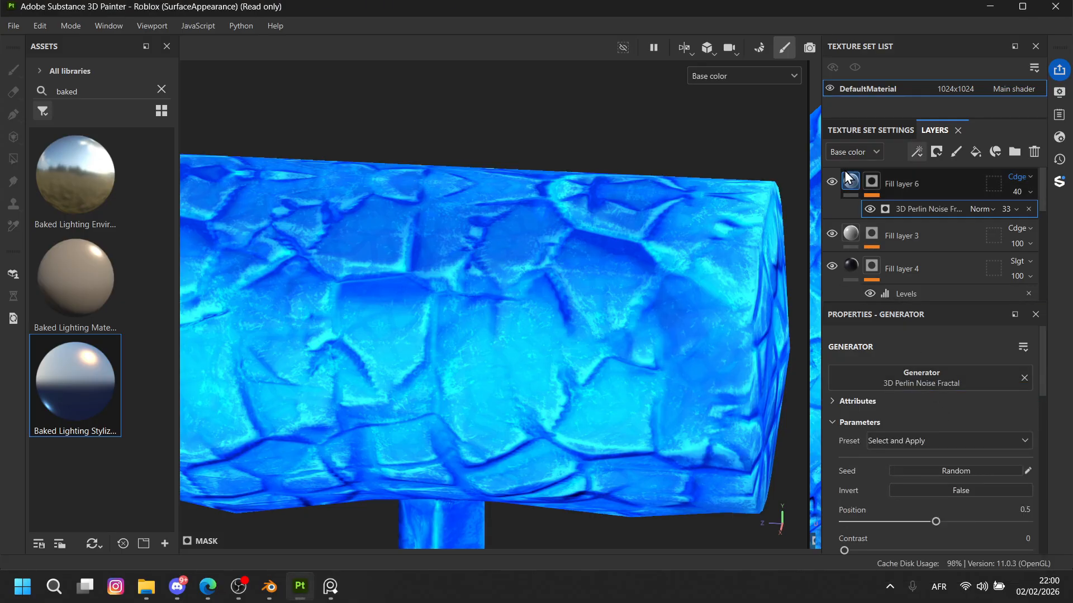
pyautogui.keyDown('alt'); pyautogui.click(872, 184); pyautogui.keyUp('alt')
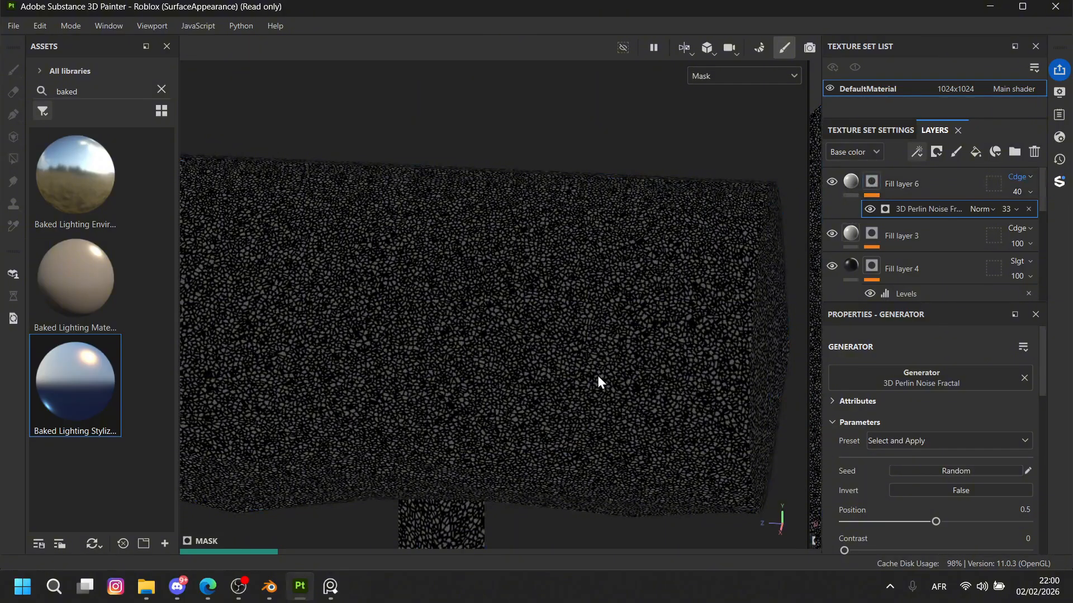
pyautogui.keyDown('alt'); pyautogui.moveTo(635, 363); pyautogui.dragTo(636, 352); pyautogui.keyUp('alt')
pyautogui.scroll(2, 636, 352)
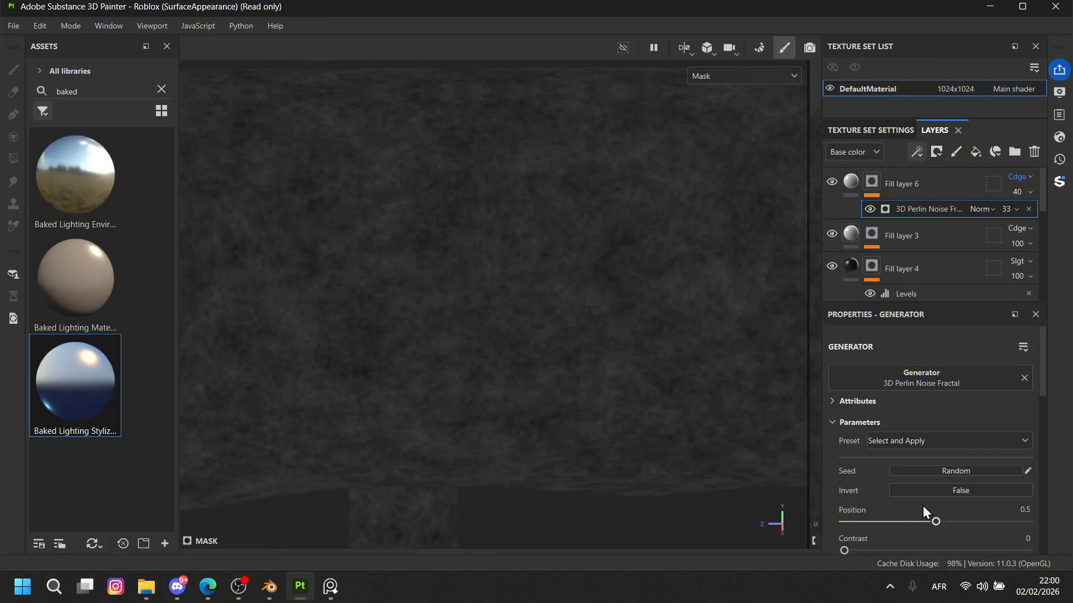
# Set the 3D Perlin Noise Fractal generator's Scale to 10.75 and raise its Position slightly.
pyautogui.scroll(-3, 916, 497)
pyautogui.moveTo(937, 454); pyautogui.dragTo(874, 453)
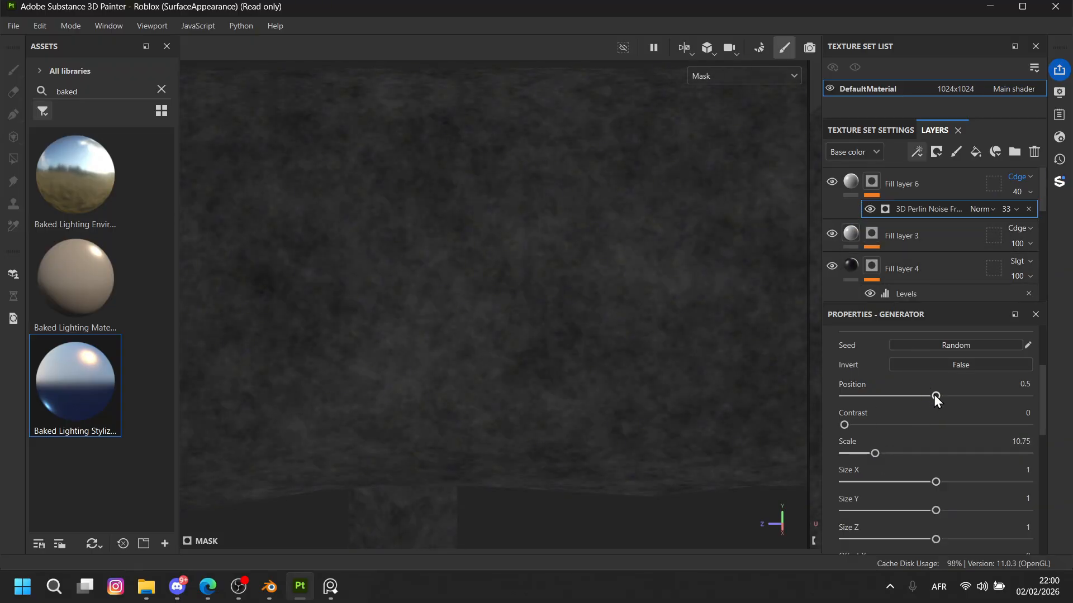
pyautogui.moveTo(934, 396); pyautogui.dragTo(961, 384)
# Add Levels to Fill layer 6's mask with input black at 0.217, midtone at 0.845 and white at 0.819.
pyautogui.rightClick(873, 184)
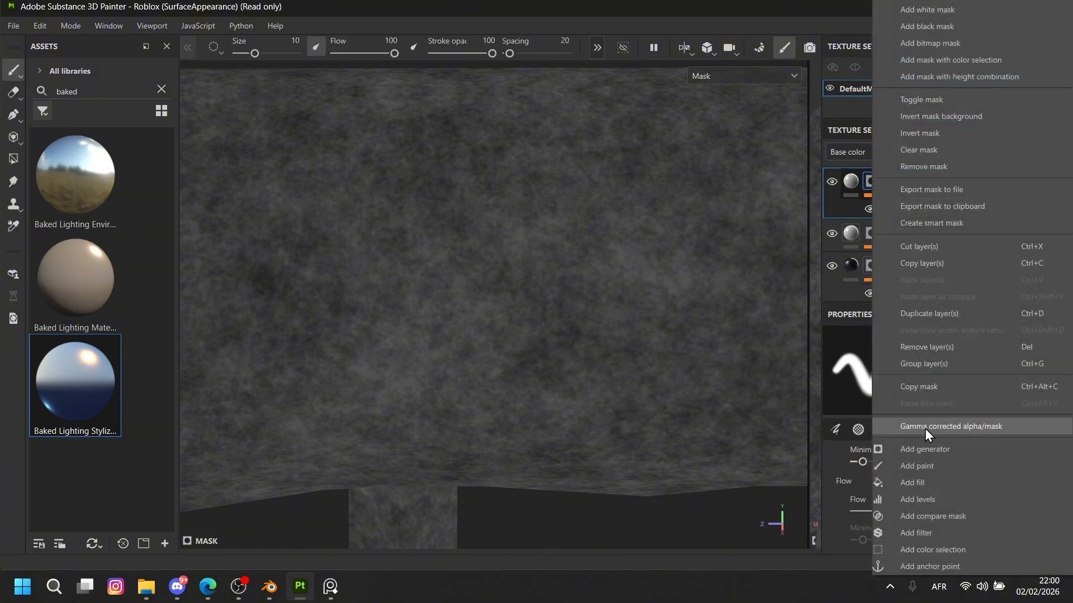
pyautogui.click(927, 493)
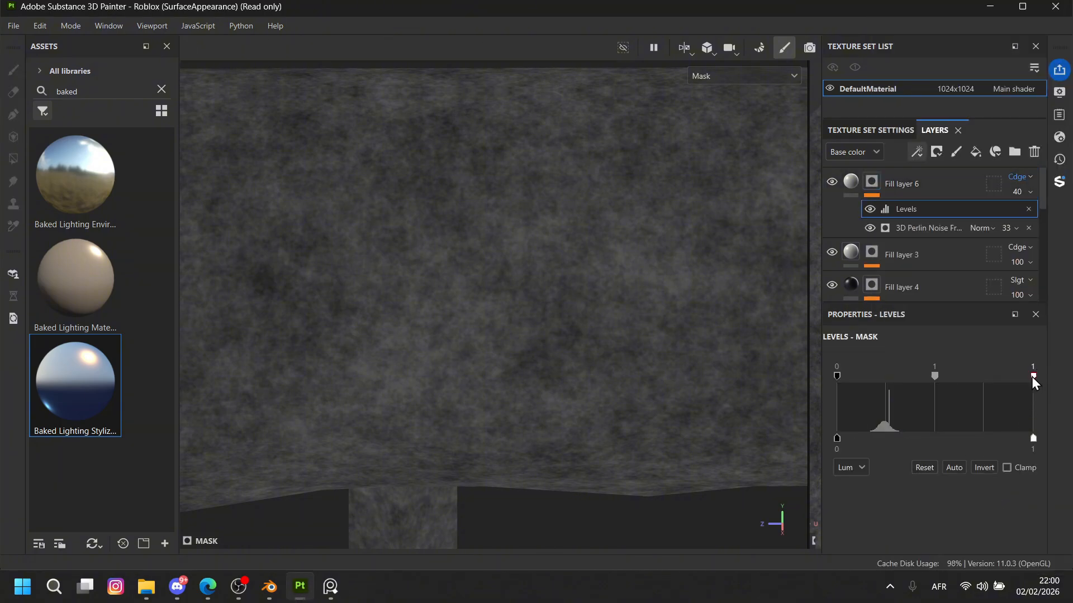
pyautogui.moveTo(1033, 376); pyautogui.dragTo(998, 376)
pyautogui.moveTo(917, 376); pyautogui.dragTo(906, 382)
pyautogui.moveTo(838, 378); pyautogui.dragTo(879, 380)
pyautogui.scroll(-10, 537, 364)
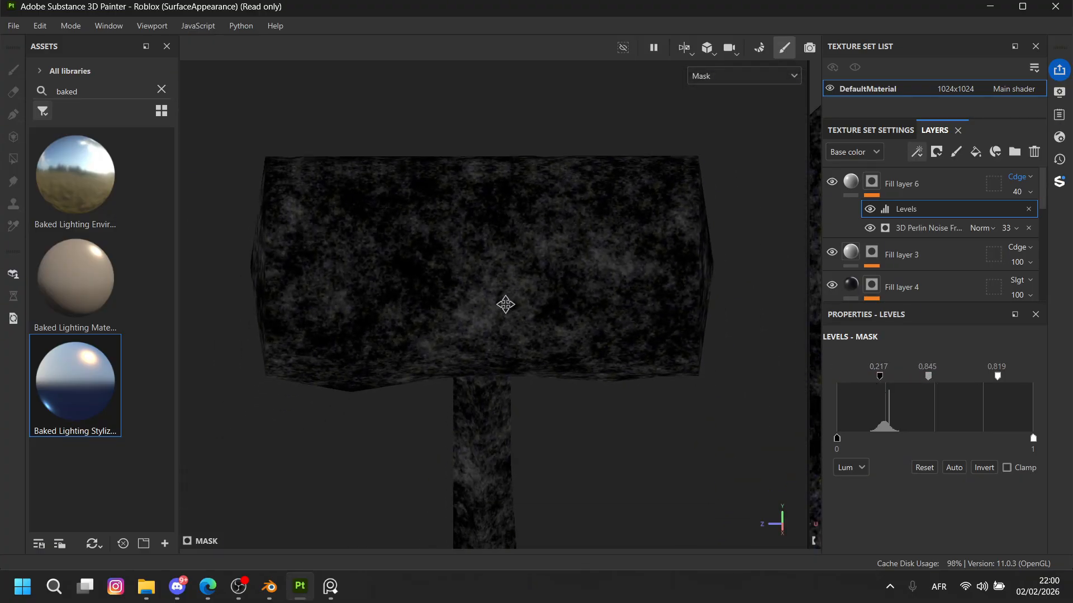
# Return to the base color view and raise Fill layer 6's opacity to 100.
pyautogui.click(851, 184)
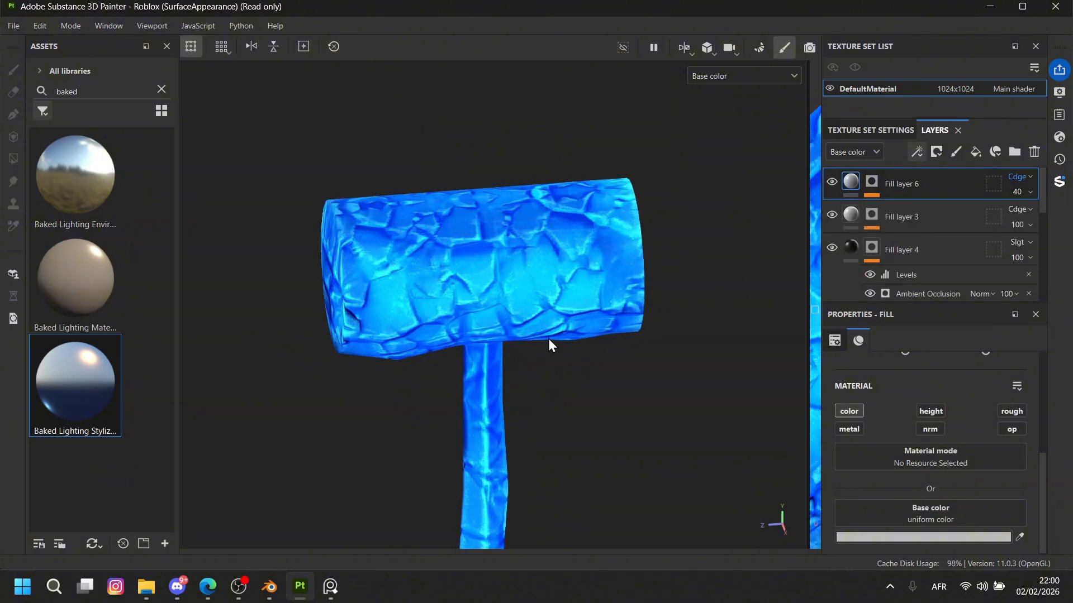
pyautogui.scroll(5, 548, 338)
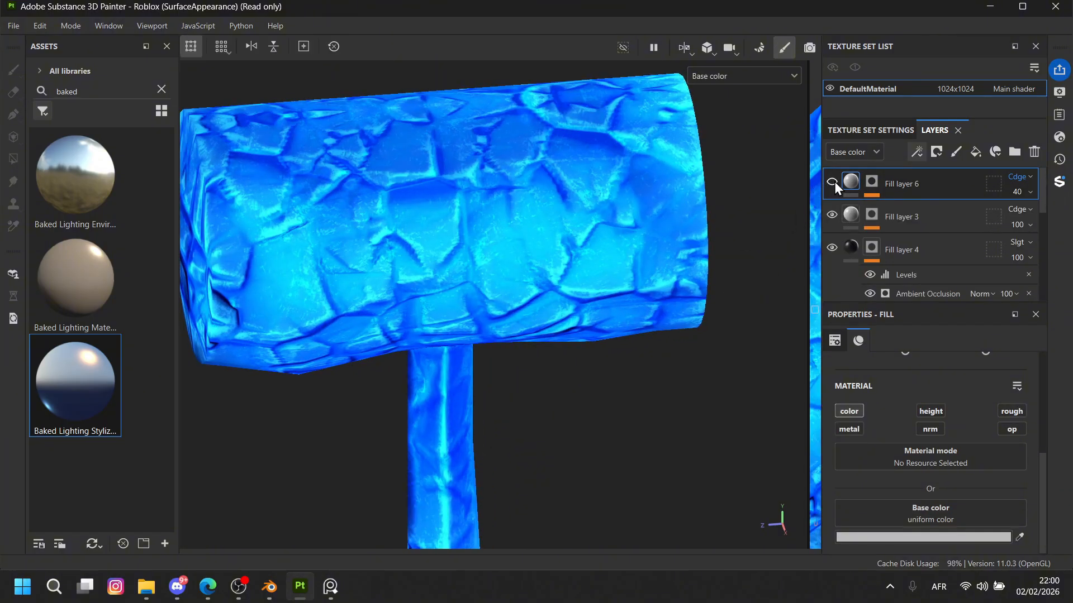
pyautogui.moveTo(1029, 216); pyautogui.dragTo(1070, 217)
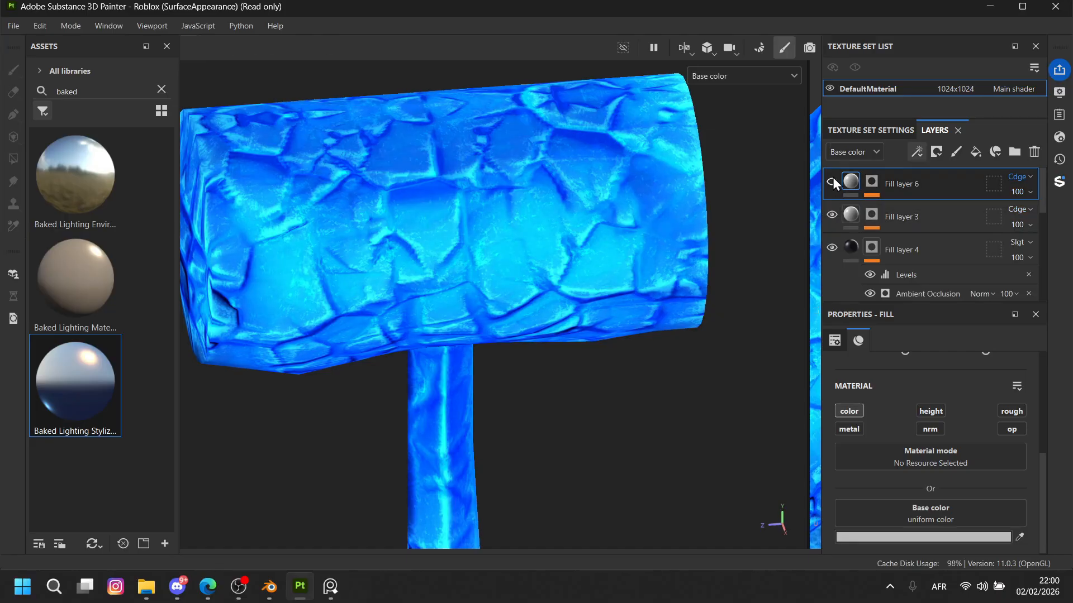
# Examine the base color over the whole hammer, including the head's end face and the handle.
pyautogui.scroll(-5, 546, 364)
pyautogui.keyDown('alt'); pyautogui.moveTo(546, 364); pyautogui.dragTo(551, 267, button='middle'); pyautogui.keyUp('alt')
pyautogui.keyDown('alt'); pyautogui.moveTo(551, 267); pyautogui.dragTo(515, 311); pyautogui.keyUp('alt')
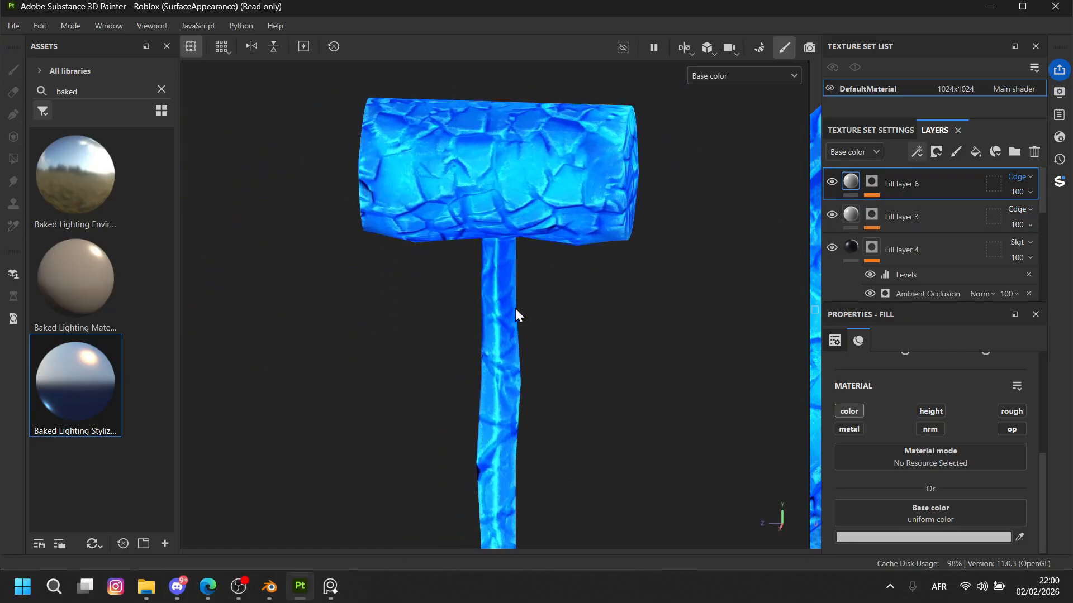
pyautogui.scroll(-3, 516, 311)
pyautogui.keyDown('alt'); pyautogui.moveTo(536, 360); pyautogui.dragTo(553, 285, button='middle'); pyautogui.keyUp('alt')
pyautogui.keyDown('alt'); pyautogui.moveTo(547, 327); pyautogui.dragTo(730, 380); pyautogui.keyUp('alt')
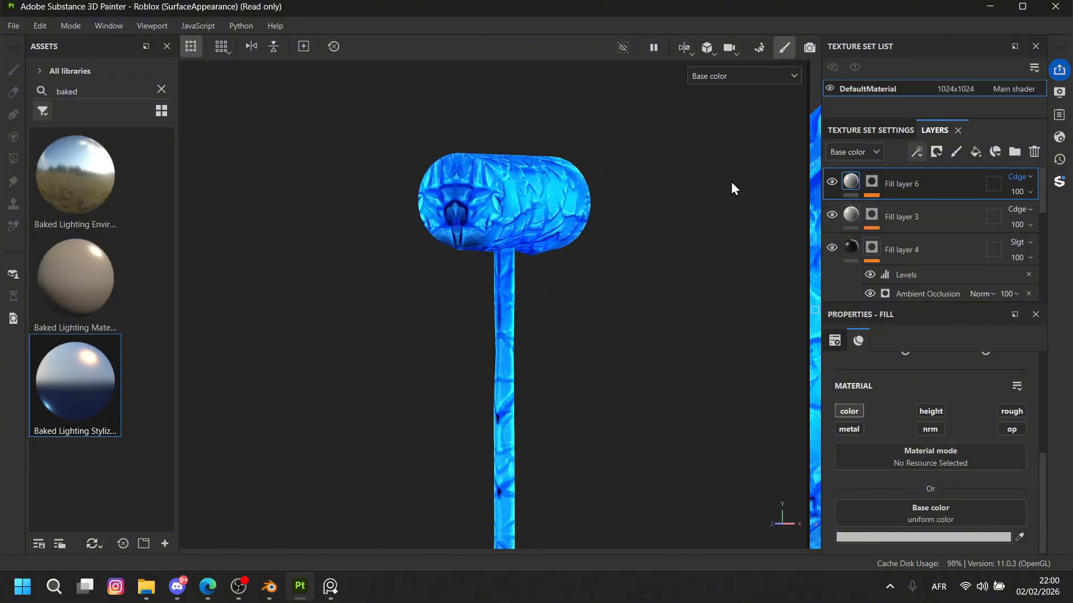
pyautogui.keyDown('alt'); pyautogui.moveTo(678, 139); pyautogui.dragTo(675, 93, button='middle'); pyautogui.keyUp('alt')
pyautogui.scroll(-2, 675, 130)
pyautogui.keyDown('alt'); pyautogui.moveTo(675, 129); pyautogui.dragTo(604, 139); pyautogui.keyUp('alt')
# Show the hammer in the lit Material view and inspect it with rotated lighting from several angles.
pyautogui.click(726, 76)
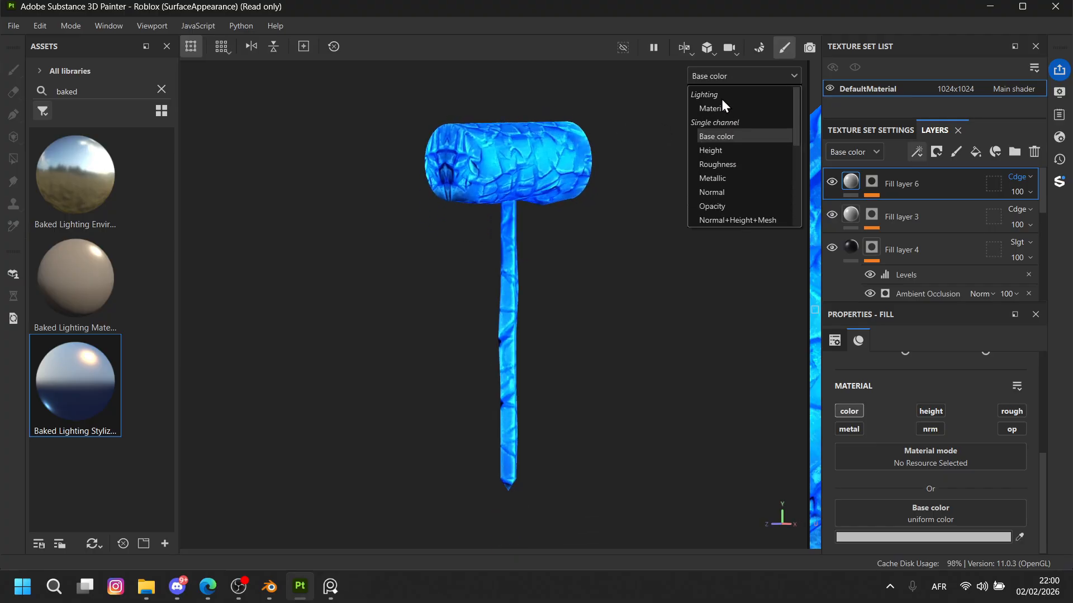
pyautogui.click(721, 100)
pyautogui.scroll(2, 656, 266)
pyautogui.keyDown('alt'); pyautogui.moveTo(656, 266); pyautogui.dragTo(594, 301); pyautogui.keyUp('alt')
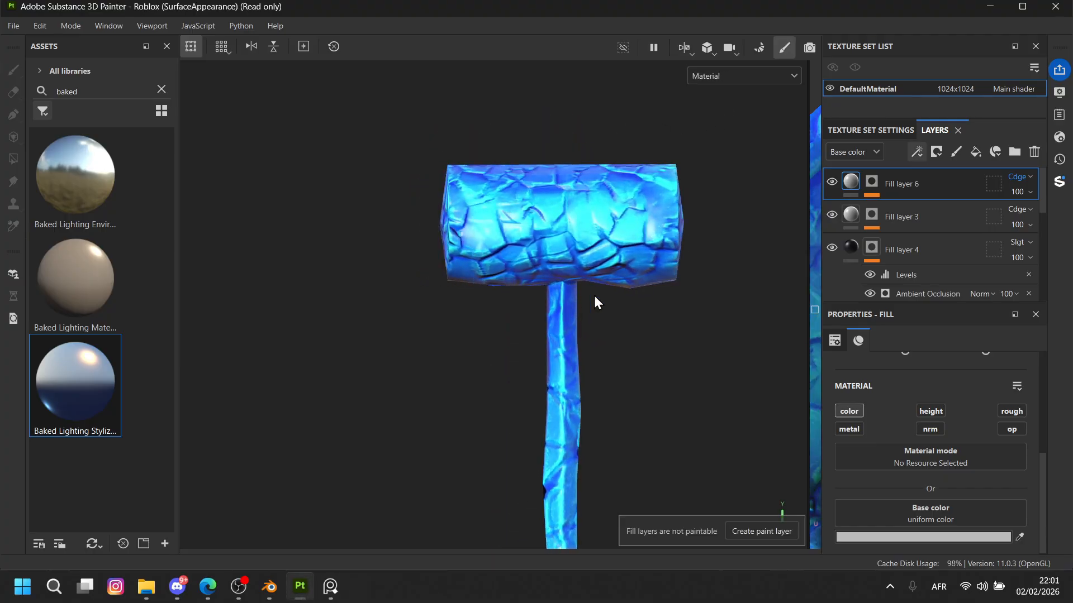
pyautogui.keyDown('shift'); pyautogui.moveTo(595, 301); pyautogui.dragTo(647, 301, button='right'); pyautogui.keyUp('shift')
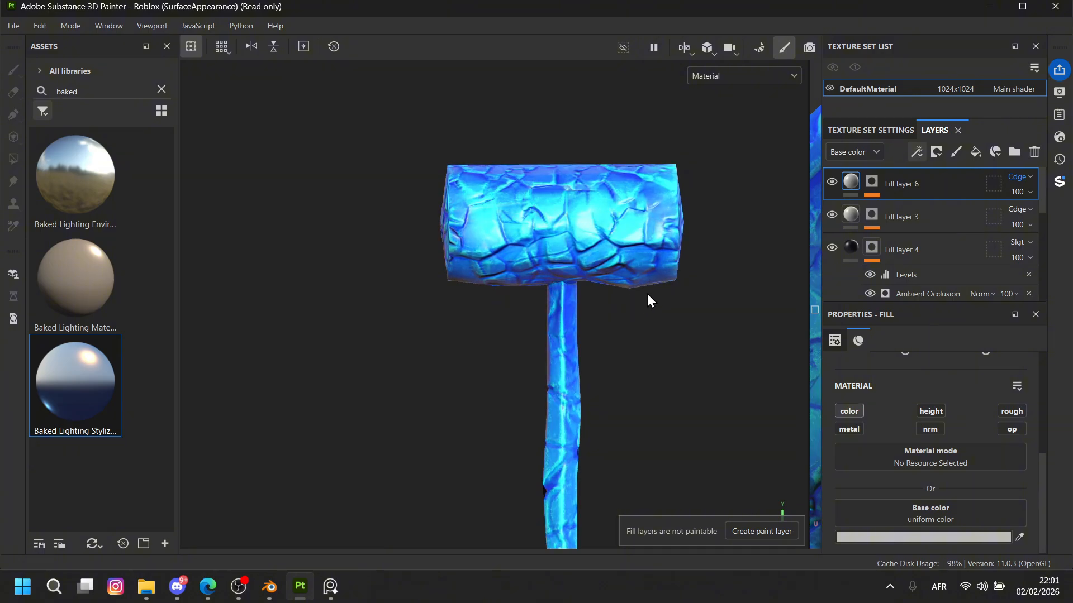
pyautogui.keyDown('alt'); pyautogui.moveTo(647, 301); pyautogui.dragTo(726, 298); pyautogui.keyUp('alt')
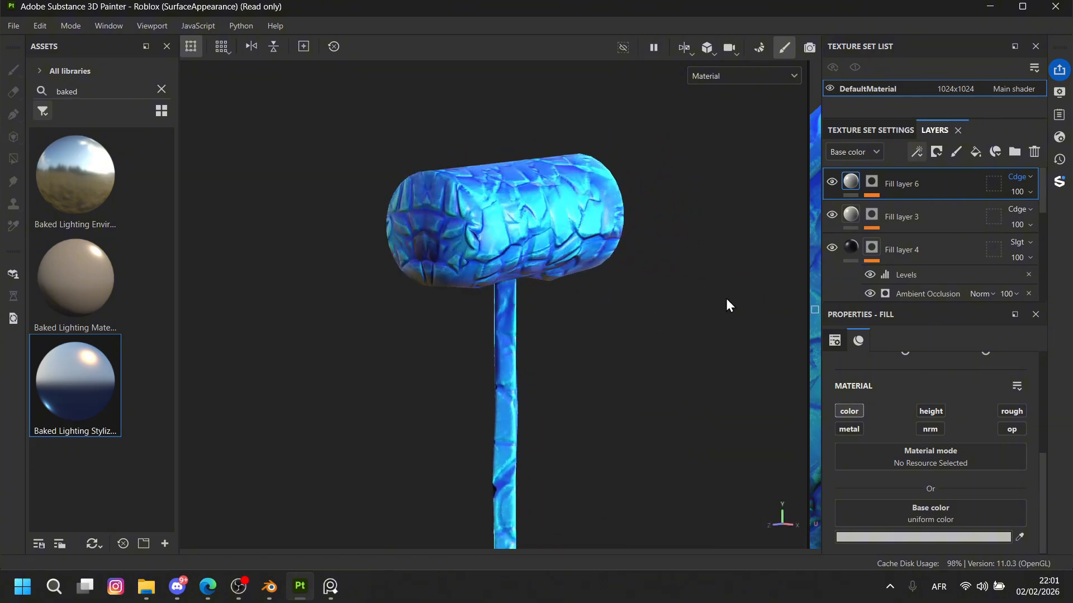
pyautogui.scroll(2, 553, 246)
pyautogui.keyDown('alt'); pyautogui.moveTo(554, 246); pyautogui.dragTo(556, 216); pyautogui.keyUp('alt')
pyautogui.scroll(-2, 505, 224)
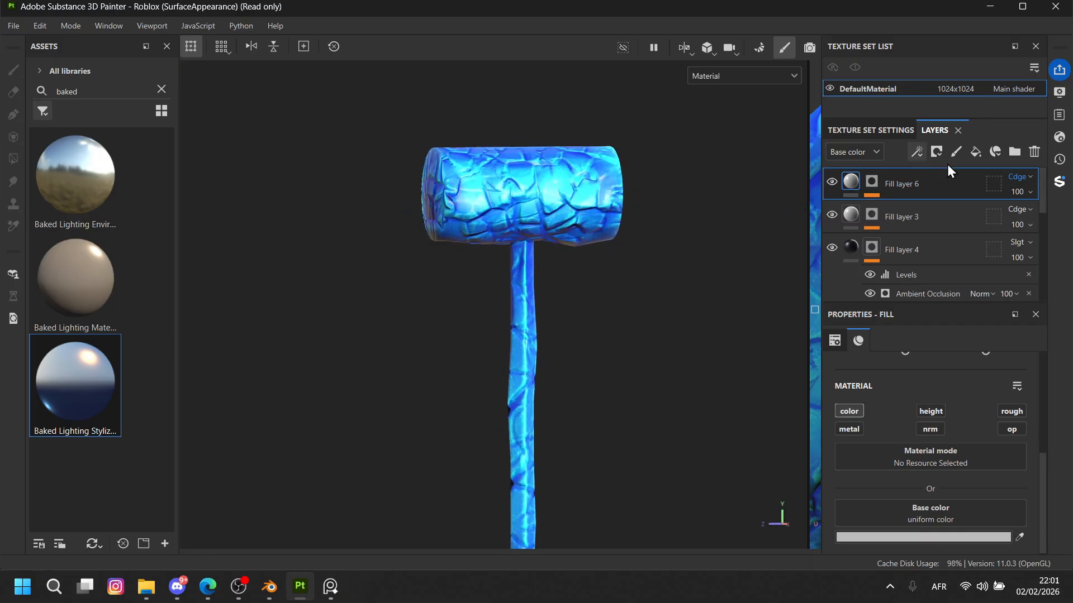
# Add a new fill layer above Fill layer 6 with only the roughness channel active and set its Roughness to 0.
pyautogui.click(975, 152)
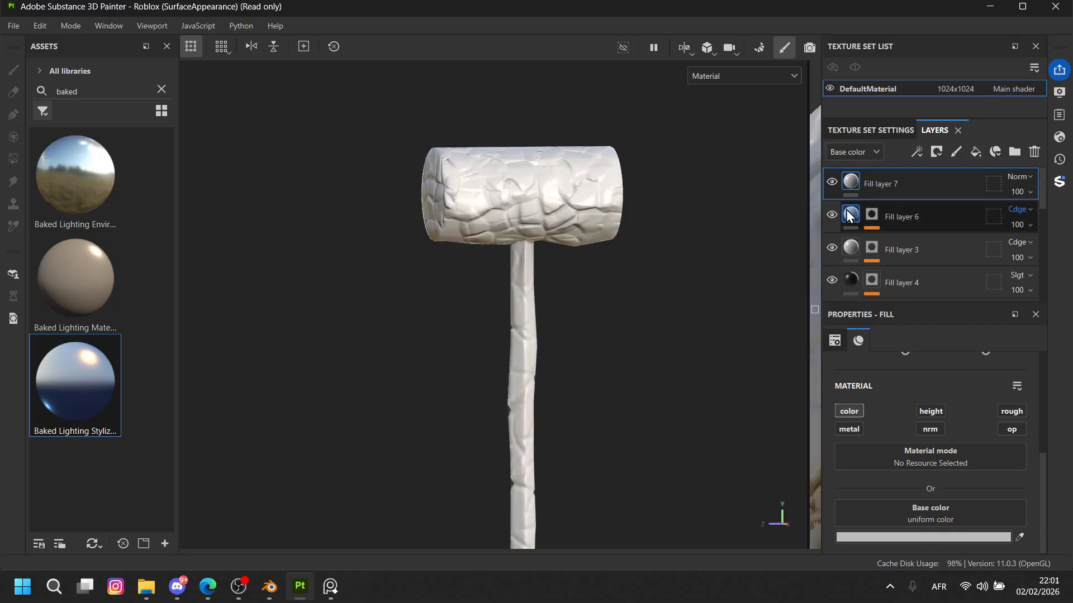
pyautogui.click(857, 416)
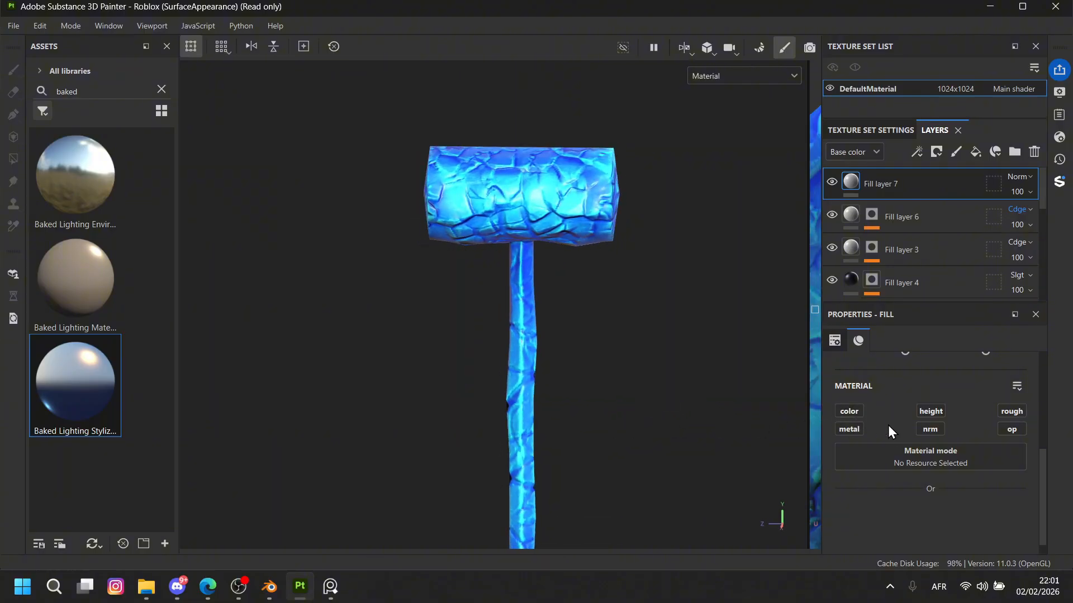
pyautogui.click(1008, 412)
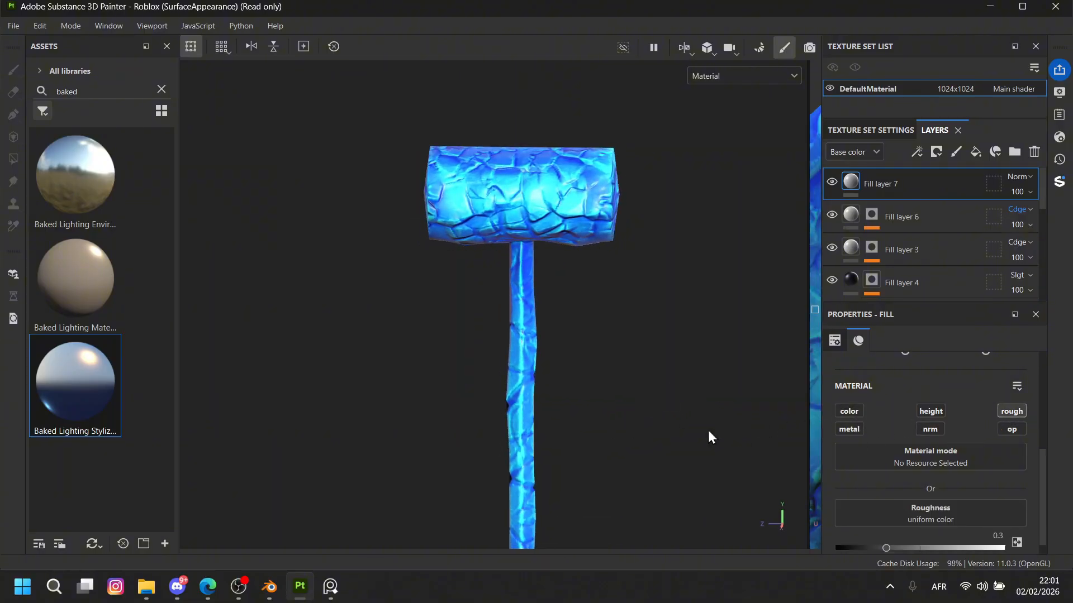
pyautogui.scroll(3, 563, 254)
pyautogui.keyDown('alt'); pyautogui.moveTo(511, 215); pyautogui.dragTo(565, 230); pyautogui.keyUp('alt')
pyautogui.scroll(5, 598, 330)
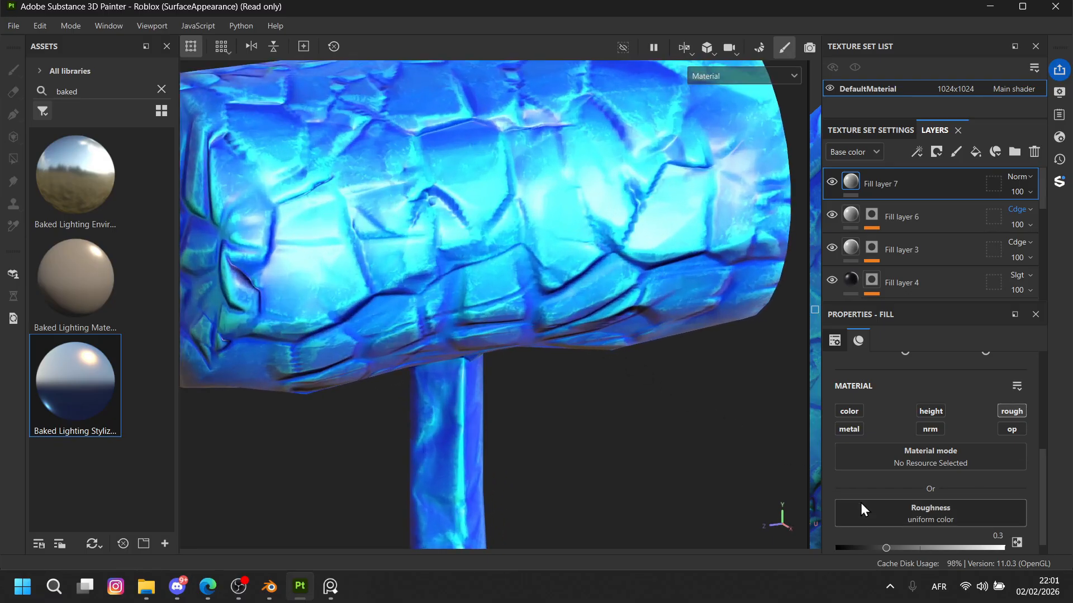
pyautogui.moveTo(895, 548); pyautogui.dragTo(837, 518)
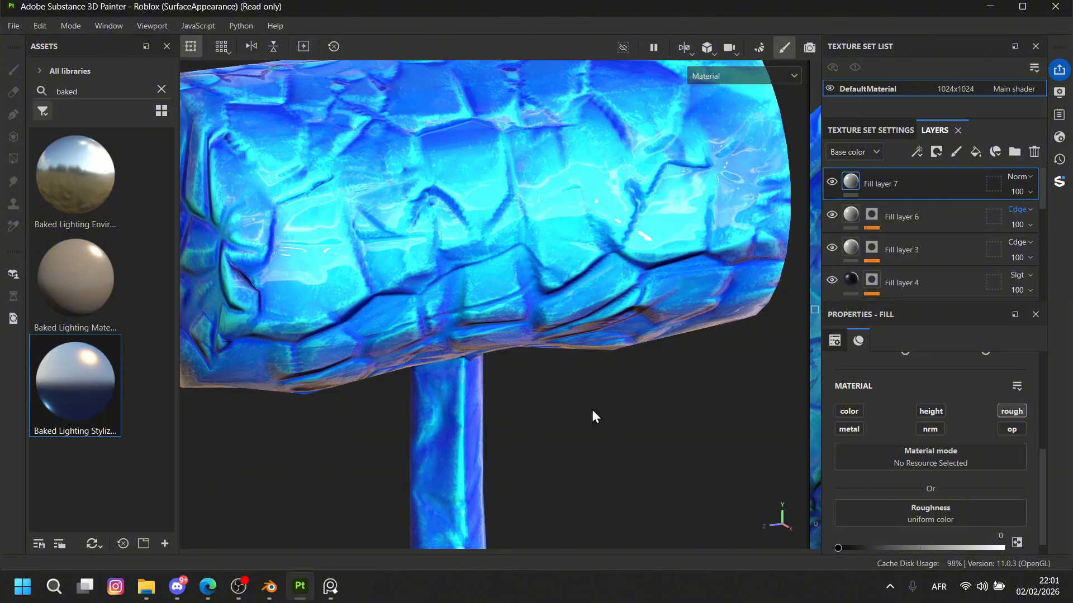
# Inspect the glossy reflections on the hammer from several angles while rotating the environment lighting.
pyautogui.scroll(-5, 592, 410)
pyautogui.keyDown('alt'); pyautogui.moveTo(613, 407); pyautogui.dragTo(584, 404); pyautogui.keyUp('alt')
pyautogui.scroll(2, 585, 404)
pyautogui.rightClick(598, 387)
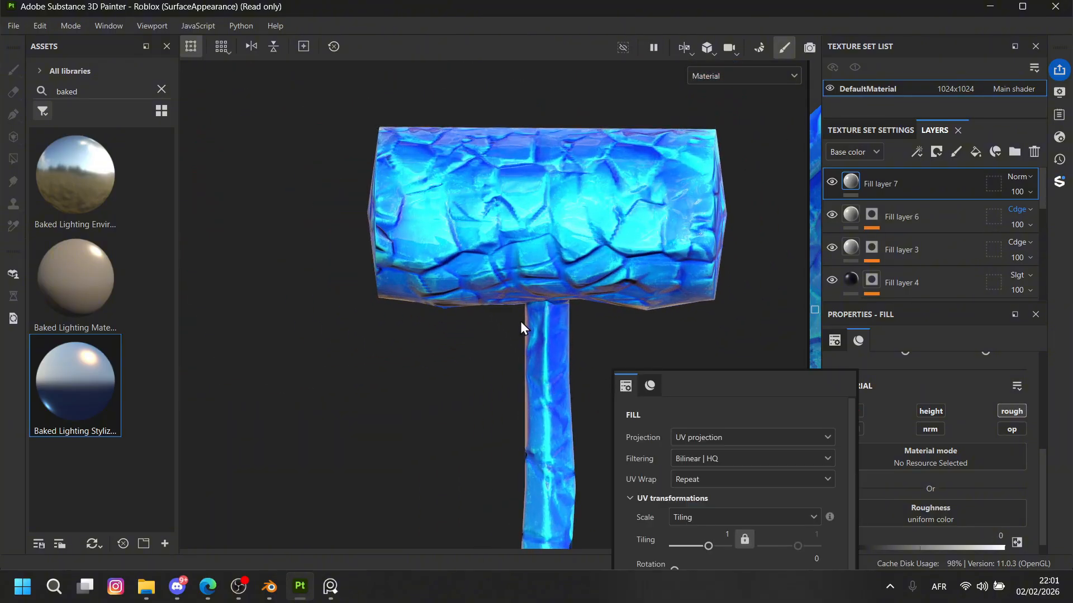
pyautogui.keyDown('shift'); pyautogui.moveTo(628, 337); pyautogui.dragTo(479, 339, button='right'); pyautogui.keyUp('shift')
pyautogui.keyDown('alt'); pyautogui.moveTo(534, 293); pyautogui.dragTo(658, 287); pyautogui.keyUp('alt')
pyautogui.keyDown('alt'); pyautogui.moveTo(658, 287); pyautogui.dragTo(574, 363, button='middle'); pyautogui.keyUp('alt')
pyautogui.scroll(3, 575, 364)
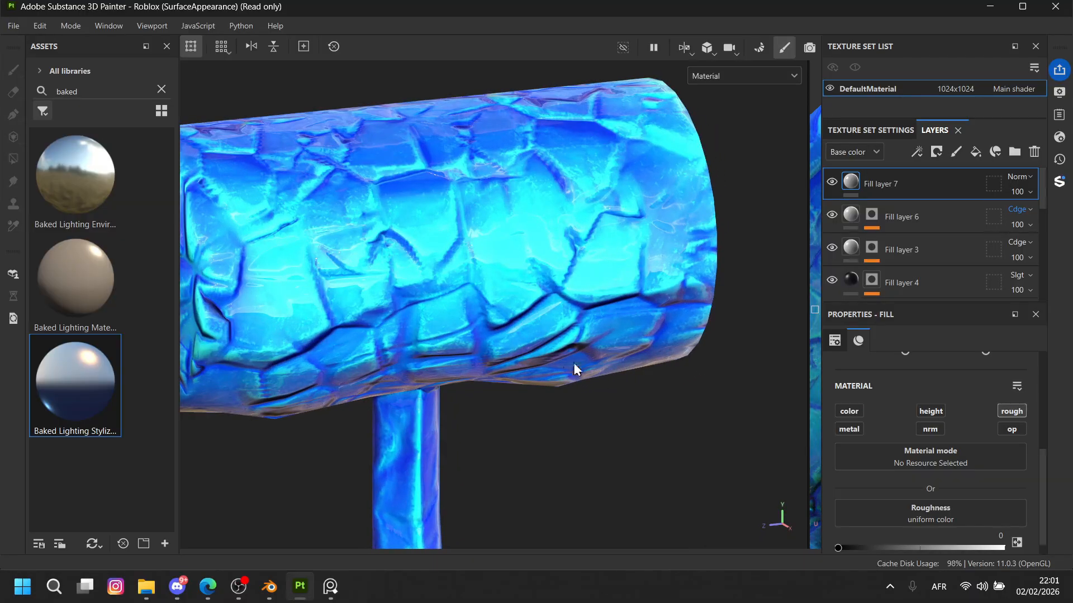
pyautogui.keyDown('alt'); pyautogui.moveTo(523, 323); pyautogui.dragTo(621, 311); pyautogui.keyUp('alt')
pyautogui.moveTo(631, 316)
pyautogui.keyDown('shift'); pyautogui.mouseDown(button='right')
pyautogui.moveTo(576, 322)
pyautogui.moveTo(629, 321)
pyautogui.mouseUp(button='right'); pyautogui.keyUp('shift')
pyautogui.keyDown('alt'); pyautogui.moveTo(548, 290); pyautogui.dragTo(625, 308, button='middle'); pyautogui.keyUp('alt')
pyautogui.keyDown('shift'); pyautogui.moveTo(624, 310); pyautogui.dragTo(563, 323, button='right'); pyautogui.keyUp('shift')
pyautogui.keyDown('alt'); pyautogui.moveTo(564, 323); pyautogui.dragTo(569, 324, button='middle'); pyautogui.keyUp('alt')
# Enable the metallic channel on Fill layer 7 and set Metallic to 0.7231.
pyautogui.click(849, 429)
pyautogui.scroll(-2, 901, 444)
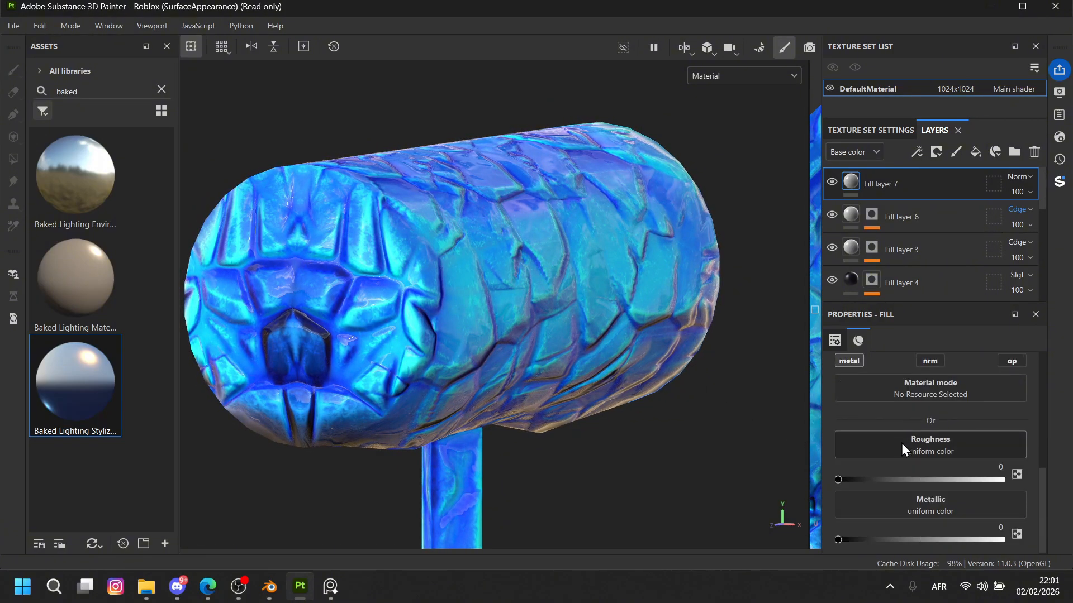
pyautogui.moveTo(912, 538); pyautogui.dragTo(959, 537)
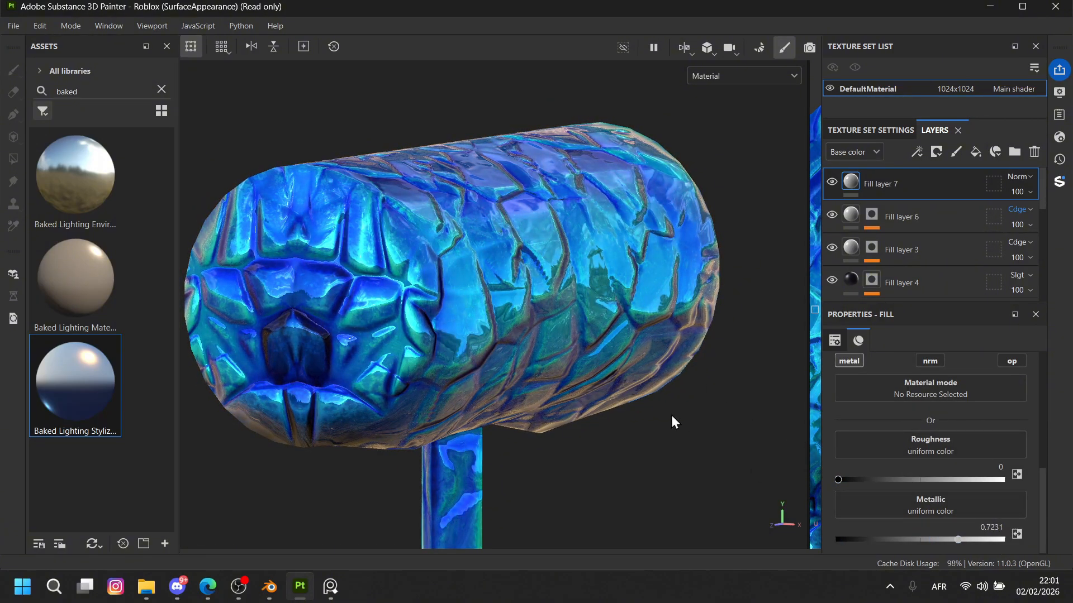
# Examine the metallic look of the hammer head and handle under different lighting directions.
pyautogui.keyDown('alt'); pyautogui.moveTo(673, 417); pyautogui.dragTo(551, 390); pyautogui.keyUp('alt')
pyautogui.keyDown('alt'); pyautogui.moveTo(551, 390); pyautogui.dragTo(708, 383, button='middle'); pyautogui.keyUp('alt')
pyautogui.keyDown('shift'); pyautogui.moveTo(708, 383); pyautogui.dragTo(589, 391, button='right'); pyautogui.keyUp('shift')
pyautogui.scroll(-3, 596, 409)
pyautogui.keyDown('alt'); pyautogui.moveTo(655, 457); pyautogui.dragTo(648, 359, button='middle'); pyautogui.keyUp('alt')
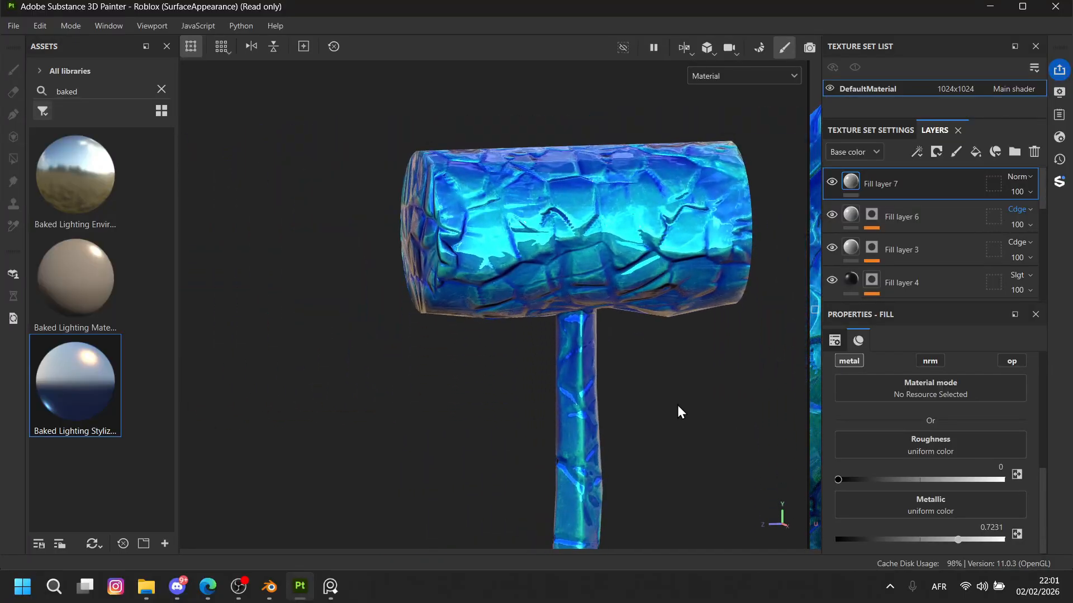
pyautogui.keyDown('shift'); pyautogui.moveTo(678, 406); pyautogui.dragTo(645, 403, button='right'); pyautogui.keyUp('shift')
pyautogui.scroll(-2, 696, 259)
pyautogui.keyDown('alt'); pyautogui.moveTo(699, 258); pyautogui.dragTo(633, 245, button='middle'); pyautogui.keyUp('alt')
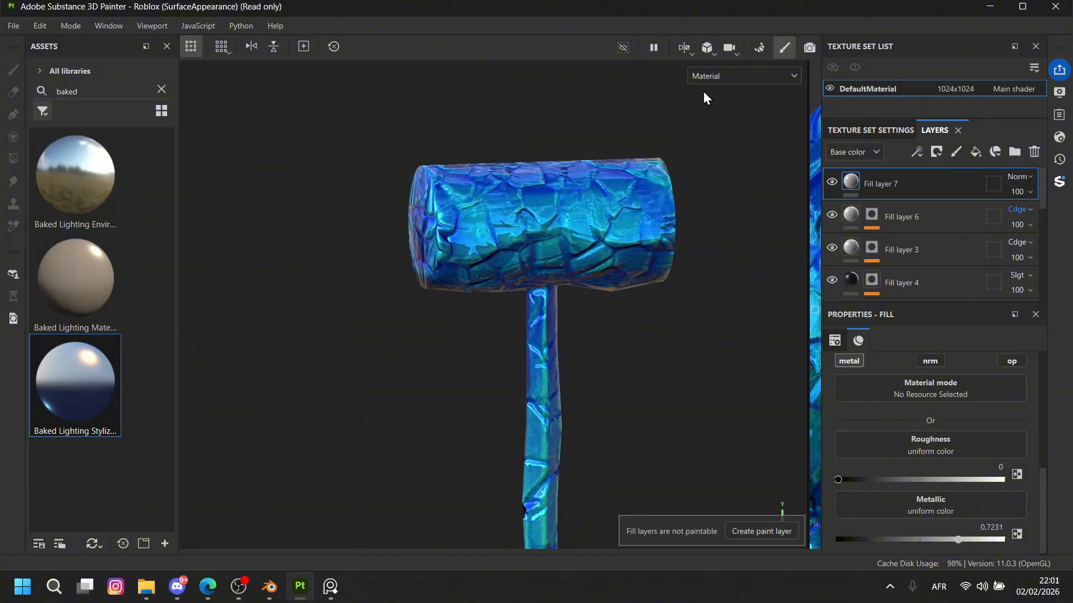
# Turn off the metallic channel on Fill layer 7.
pyautogui.click(708, 78)
pyautogui.click(707, 76)
pyautogui.scroll(1, 977, 395)
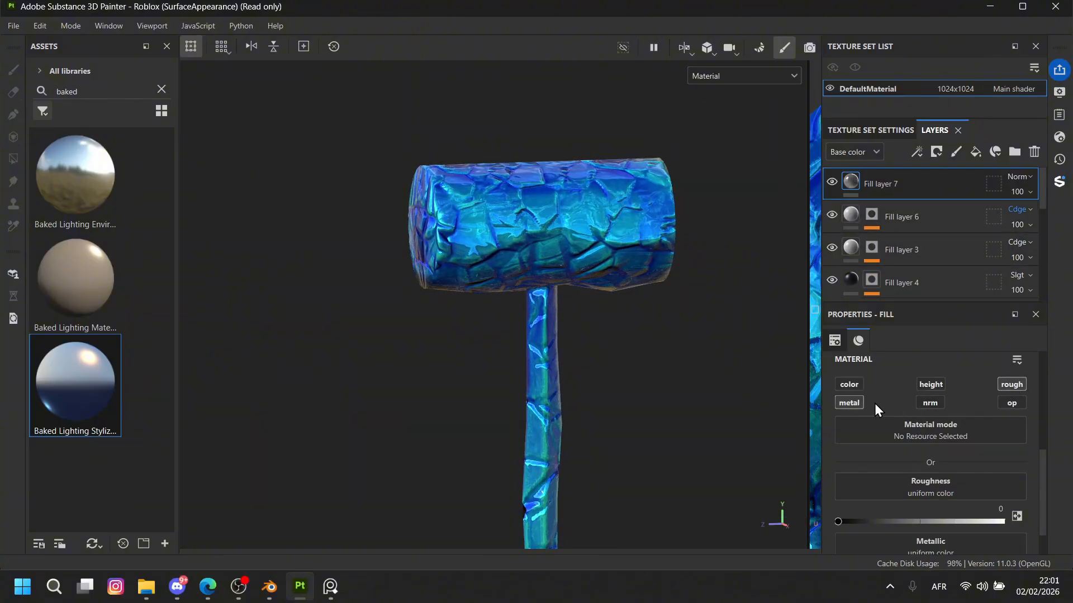
pyautogui.click(855, 403)
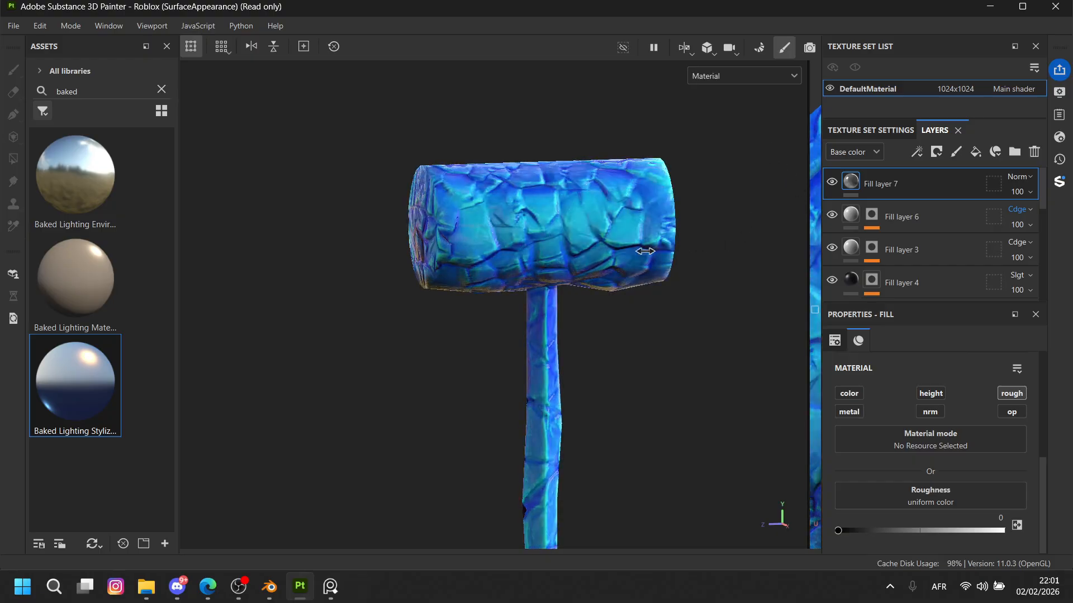
# Display only the Height channel on the hammer.
pyautogui.click(718, 76)
pyautogui.click(711, 151)
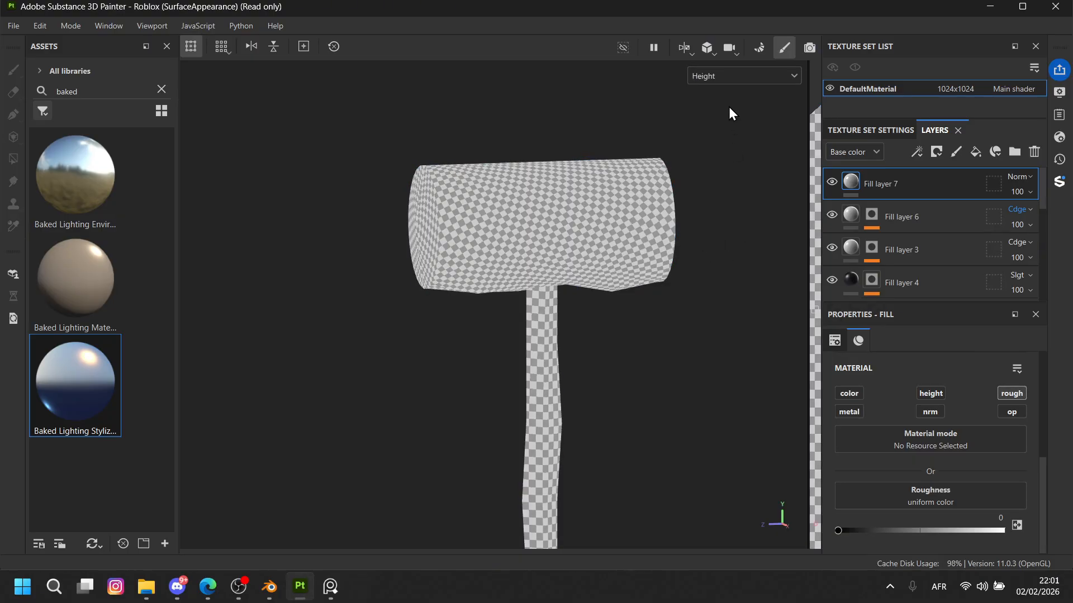
# Inspect one more single channel on the hammer and return the viewport to the full Material display.
pyautogui.click(727, 76)
pyautogui.click(716, 137)
pyautogui.keyDown('alt'); pyautogui.moveTo(715, 145); pyautogui.dragTo(640, 243); pyautogui.keyUp('alt')
pyautogui.click(768, 76)
pyautogui.click(748, 110)
pyautogui.scroll(-4, 639, 244)
pyautogui.keyDown('alt'); pyautogui.moveTo(657, 308); pyautogui.dragTo(639, 287, button='middle'); pyautogui.keyUp('alt')
pyautogui.keyDown('alt'); pyautogui.moveTo(639, 294); pyautogui.dragTo(553, 135); pyautogui.keyUp('alt')
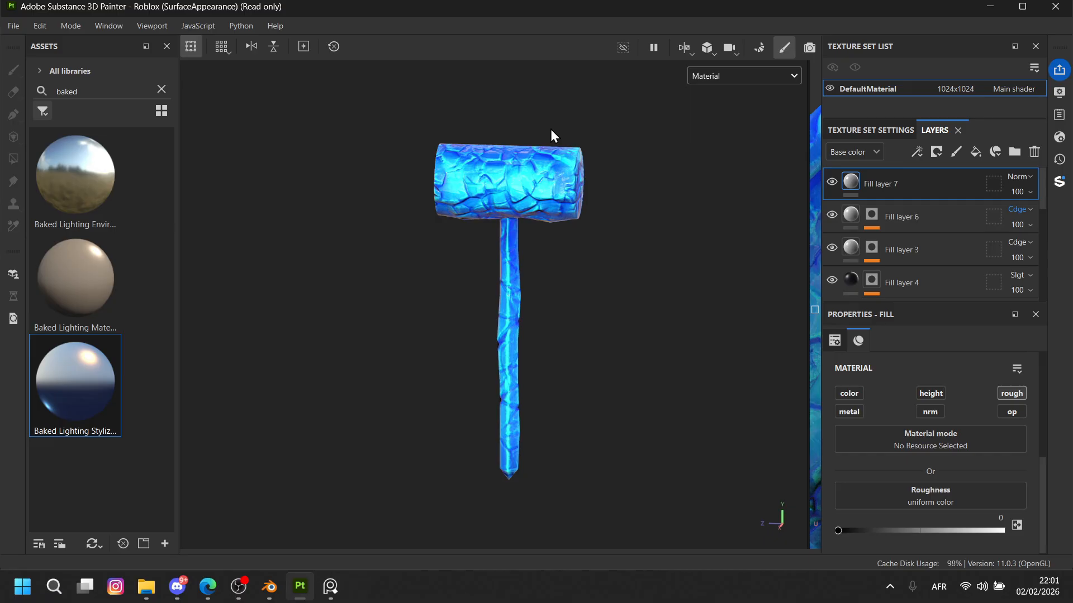
# Begin a texture export and create a new folder named hammer in the export directory.
pyautogui.click(7, 24)
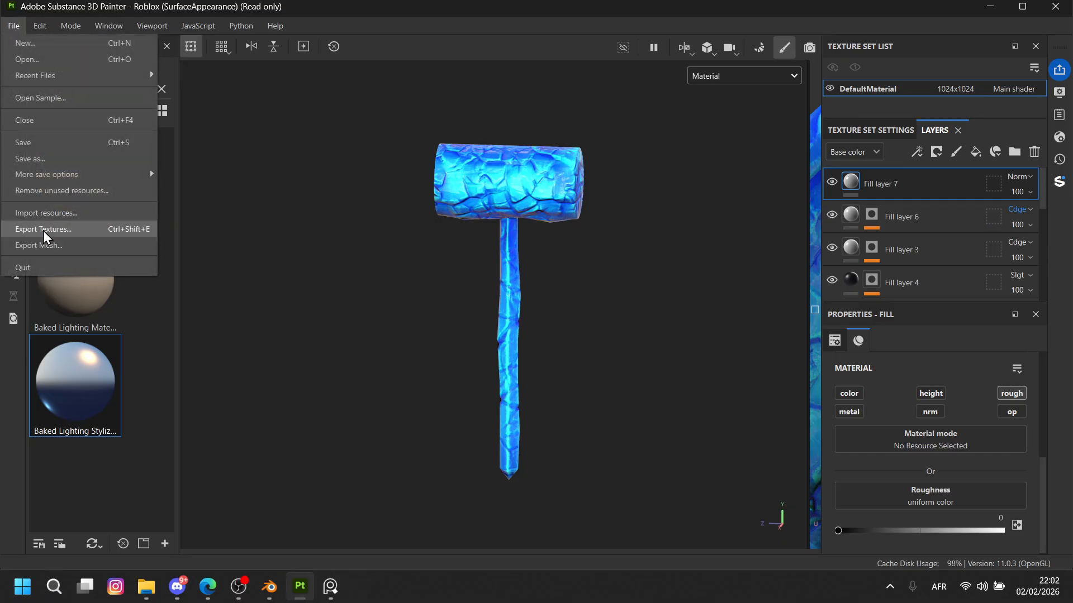
pyautogui.click(42, 230)
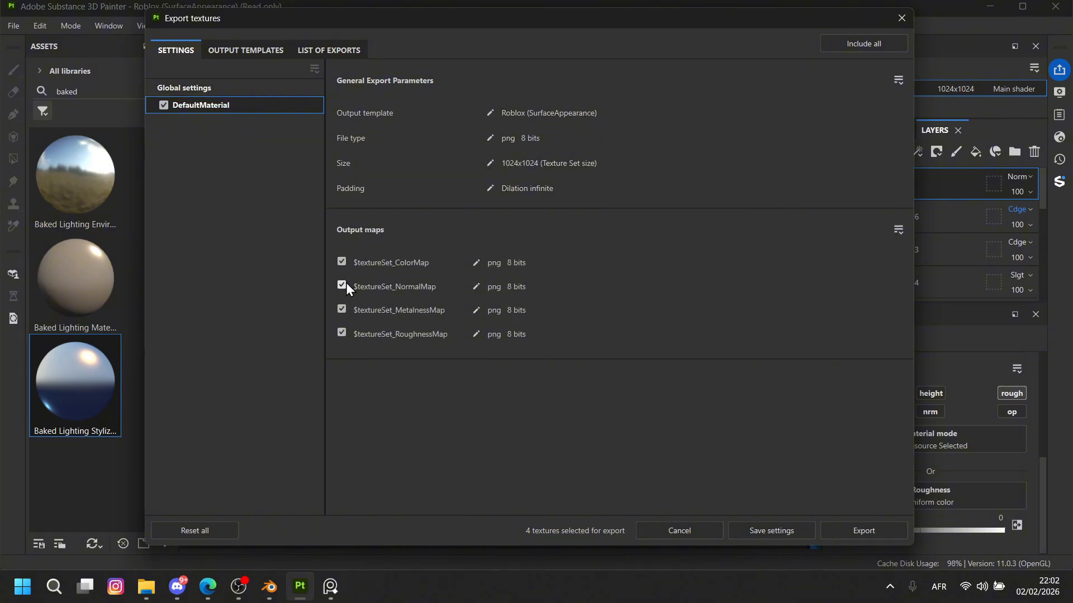
pyautogui.click(237, 88)
pyautogui.click(687, 110)
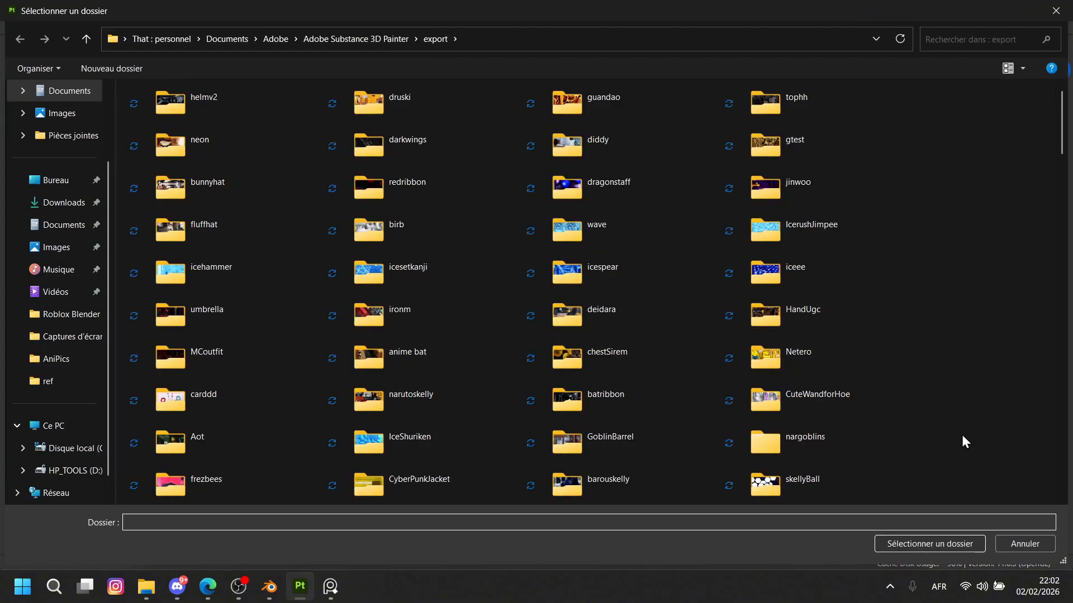
pyautogui.rightClick(961, 494)
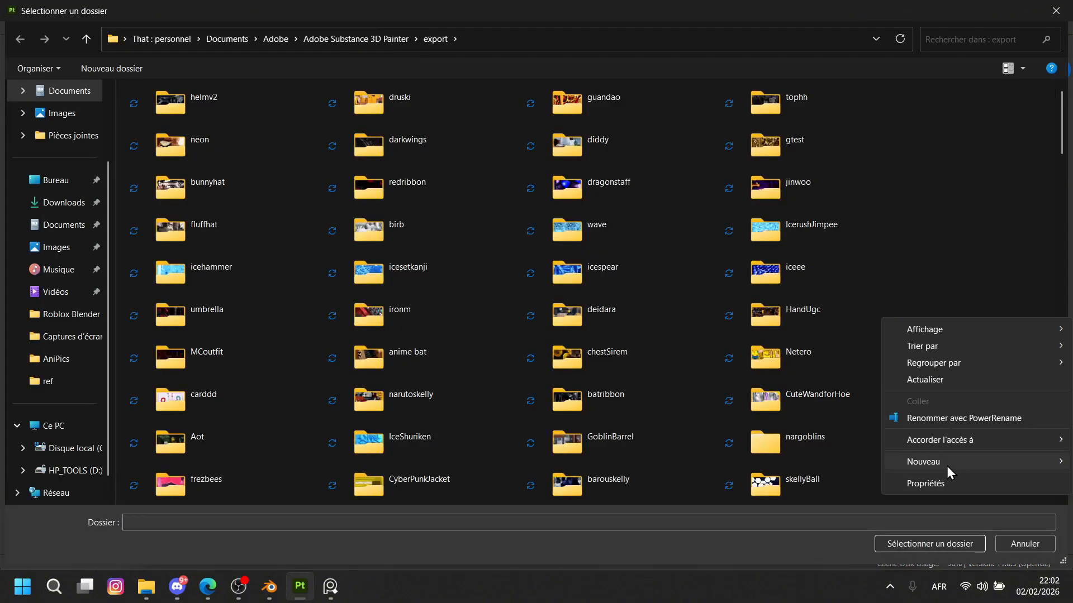
pyautogui.moveTo(946, 463)
pyautogui.click(766, 323)
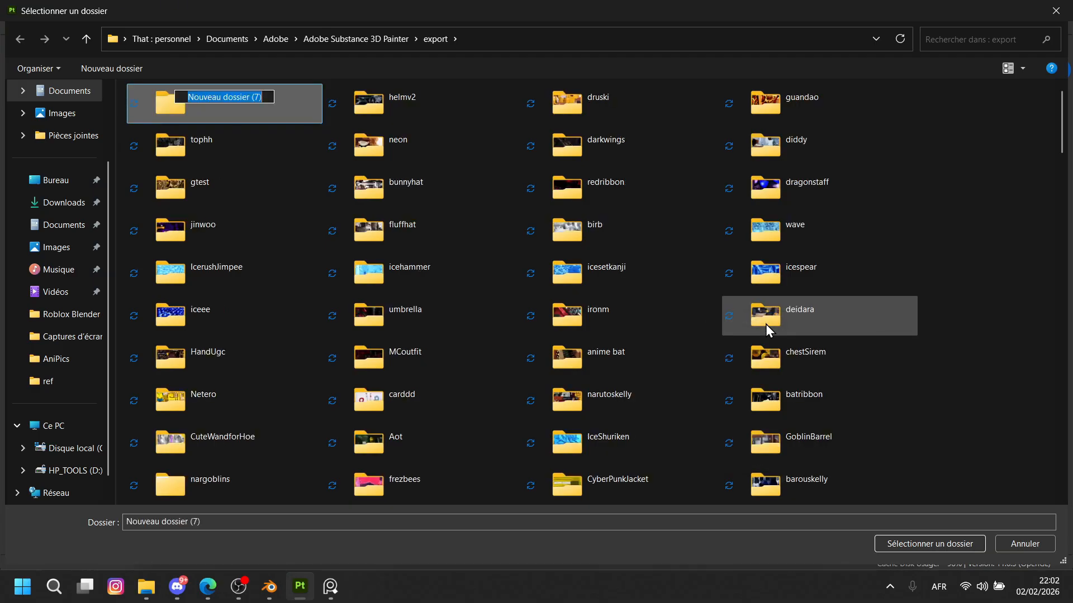
pyautogui.write('hammer')
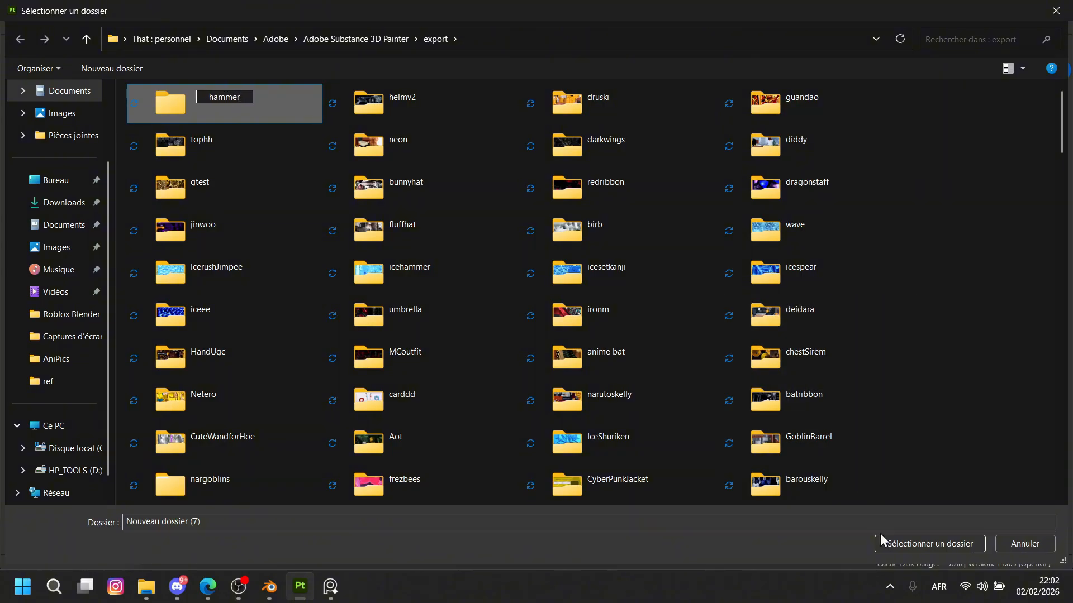
# Choose the hammer folder as output directory, export the color, normal, metalness and roughness maps as 8-bit PNG, and save the export settings.
pyautogui.doubleClick(280, 114)
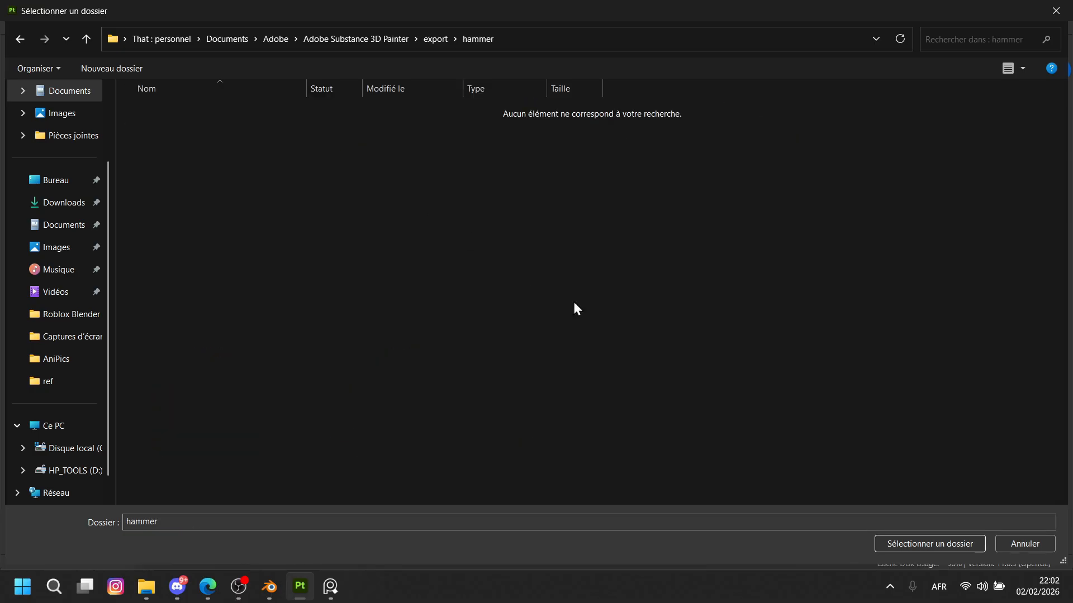
pyautogui.click(891, 540)
pyautogui.click(834, 531)
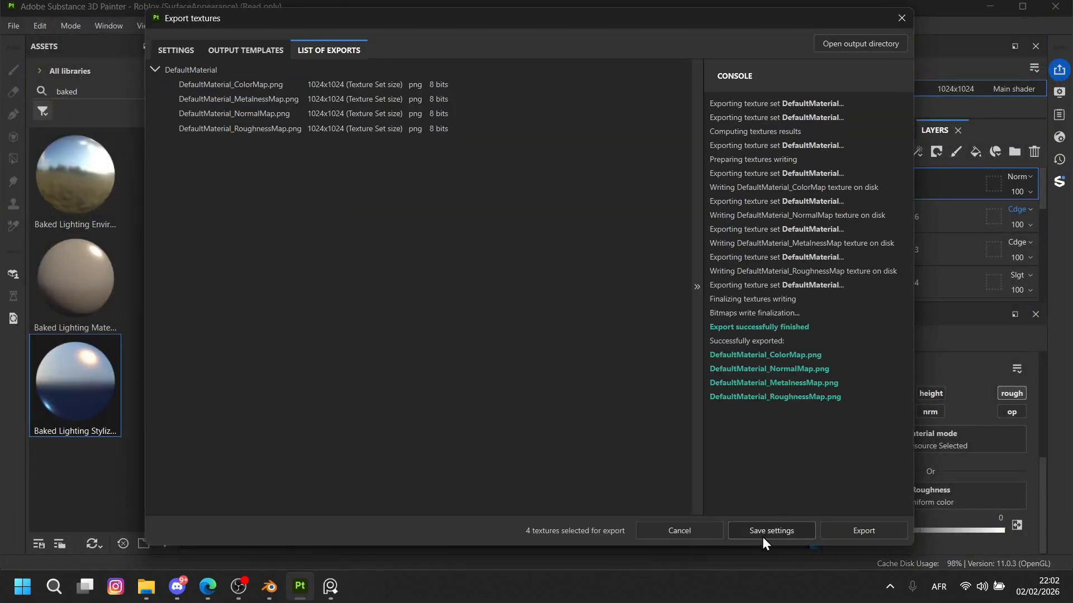
pyautogui.click(765, 531)
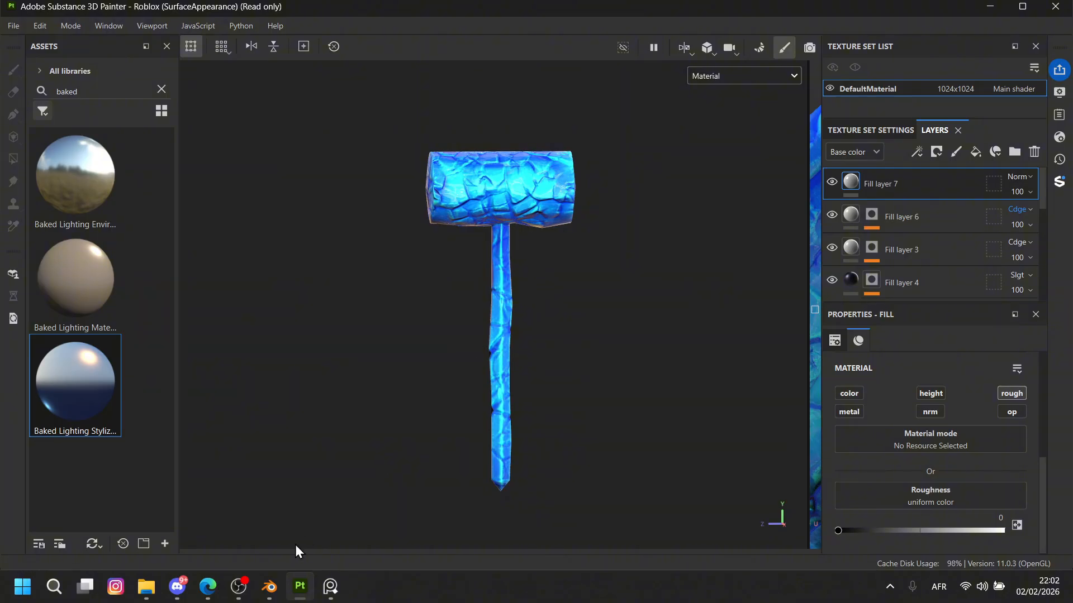
# Switch to Blender, hide the high object and show the low object.
pyautogui.click(269, 586)
pyautogui.moveTo(393, 326)
pyautogui.mouseDown(button='middle')
pyautogui.moveTo(413, 381)
pyautogui.moveTo(481, 330)
pyautogui.moveTo(518, 283)
pyautogui.mouseUp(button='middle')
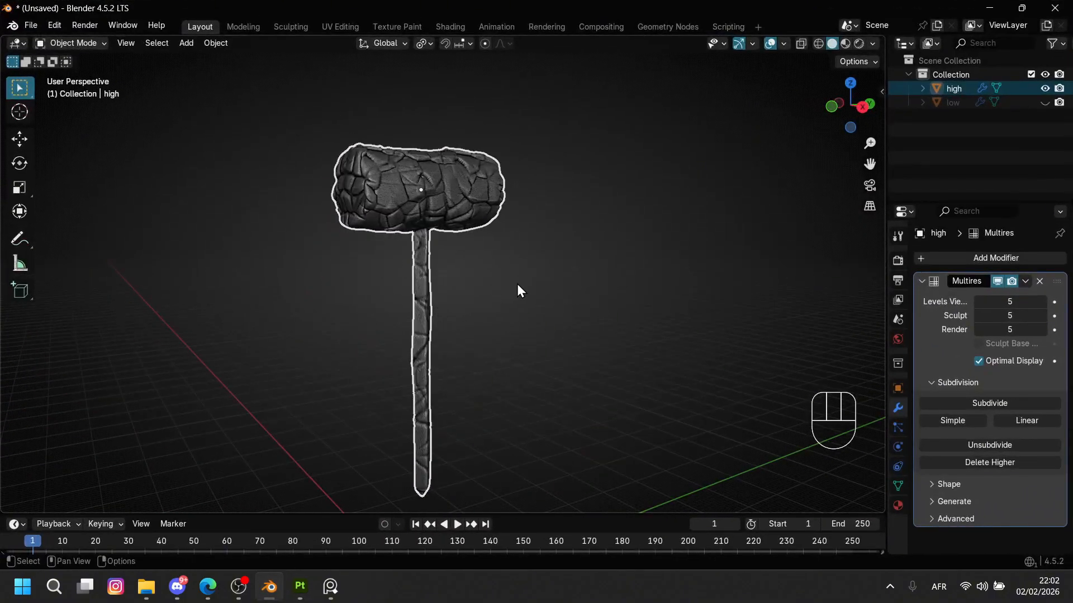
pyautogui.click(1044, 87)
pyautogui.click(1044, 102)
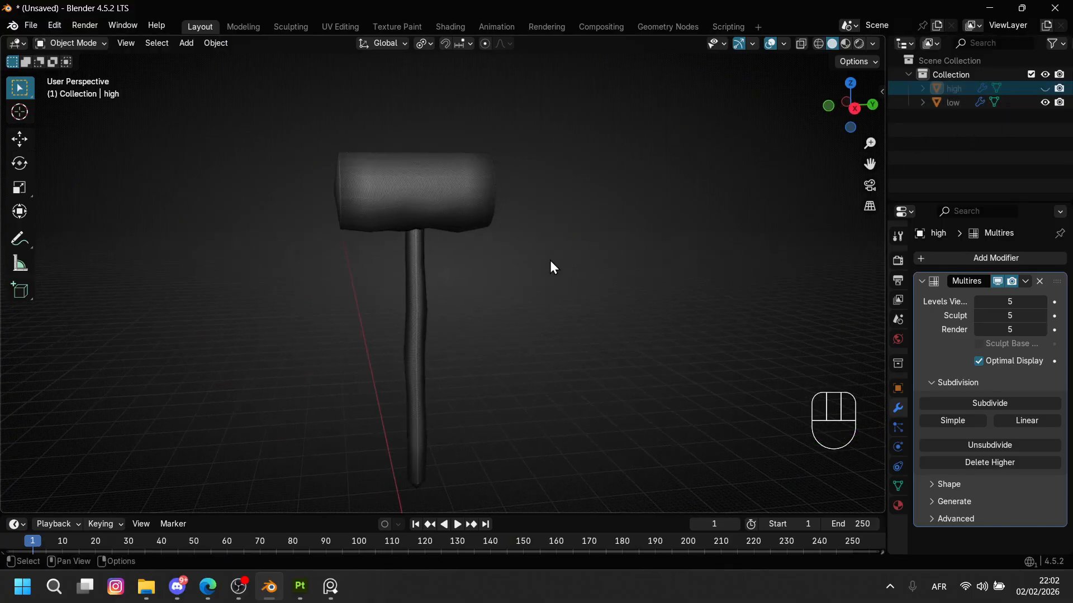
pyautogui.moveTo(553, 267); pyautogui.dragTo(632, 300, button='middle')
# Add a new material to the low hammer and name it Texture.
pyautogui.click(447, 219)
pyautogui.click(897, 506)
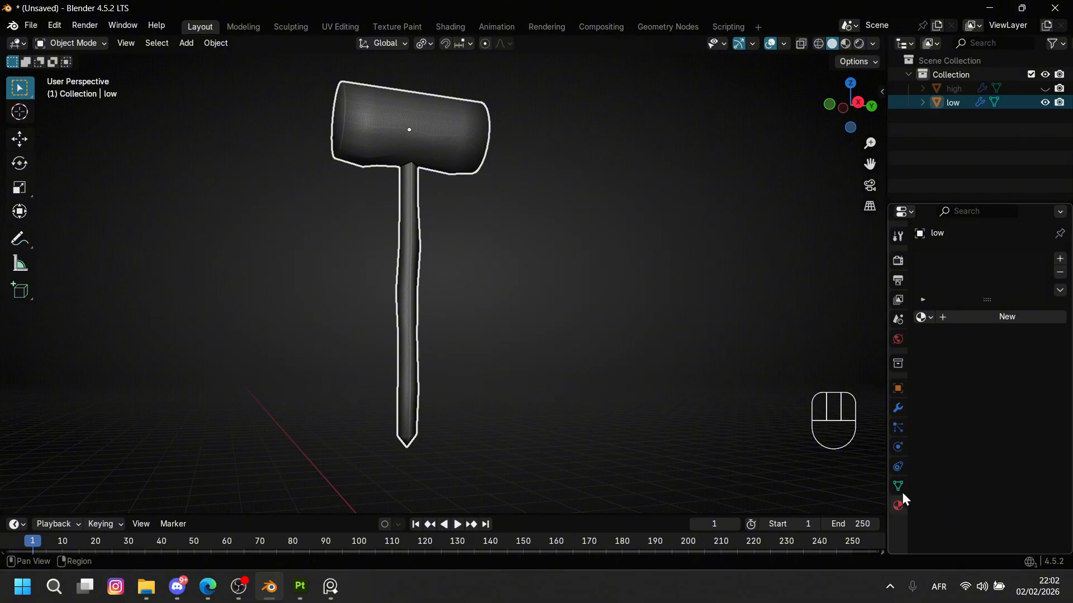
pyautogui.click(979, 320)
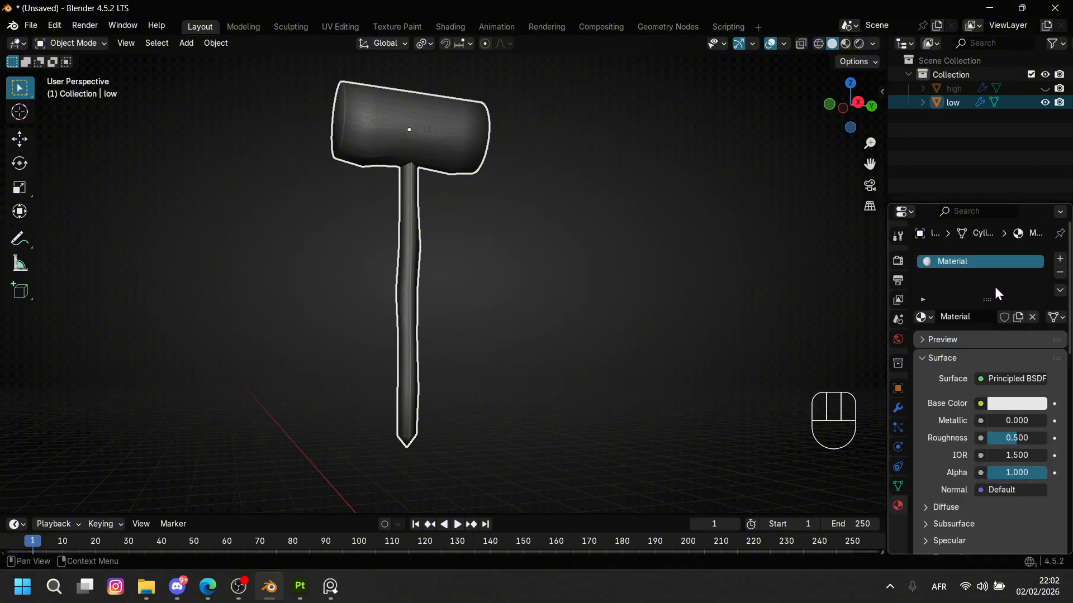
pyautogui.doubleClick(960, 260)
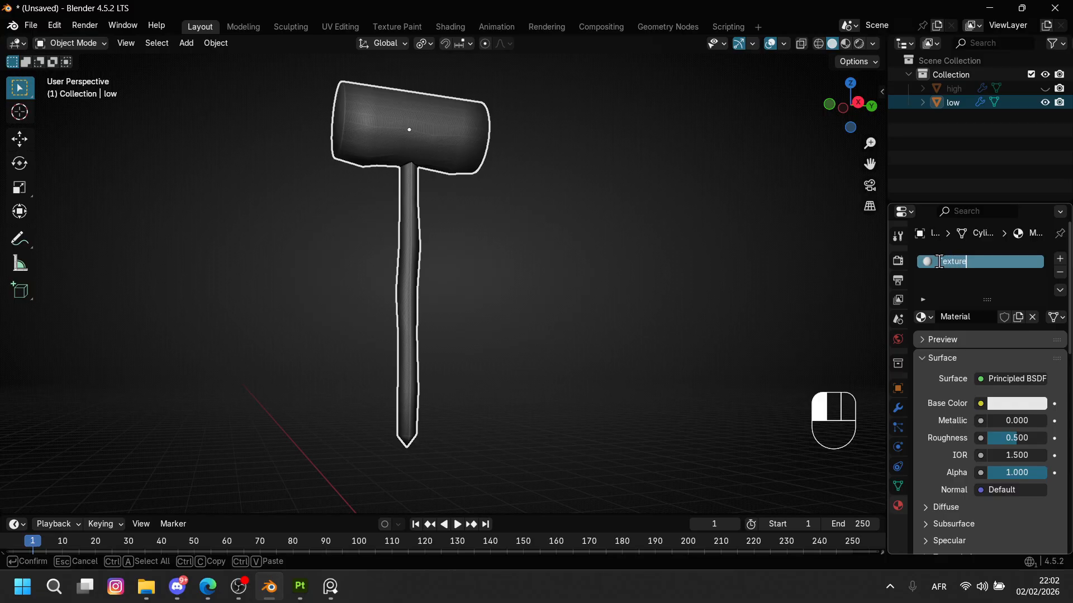
pyautogui.press('Return')
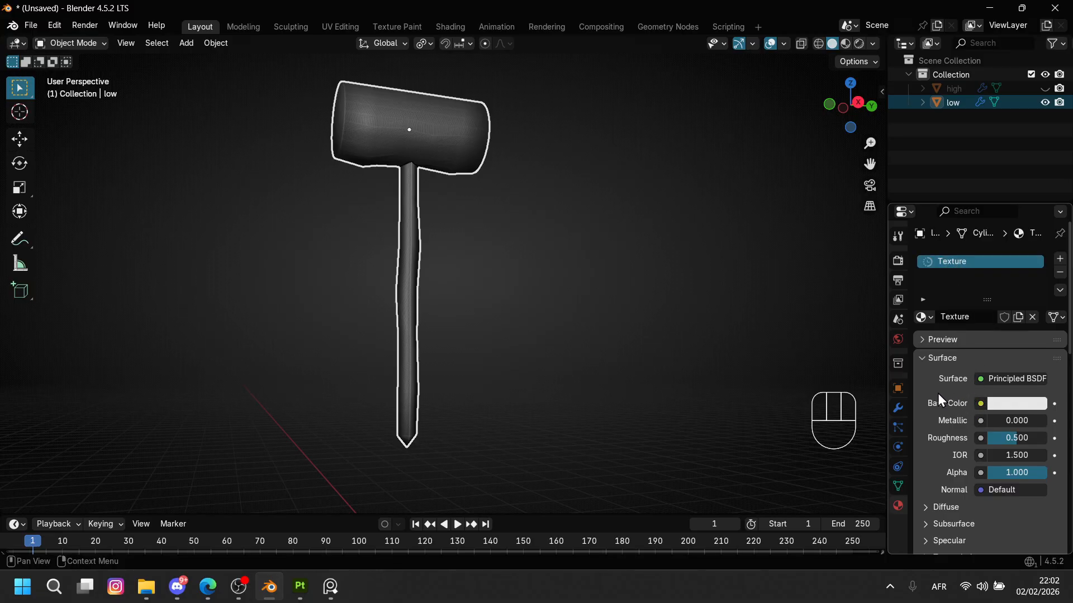
pyautogui.click(451, 27)
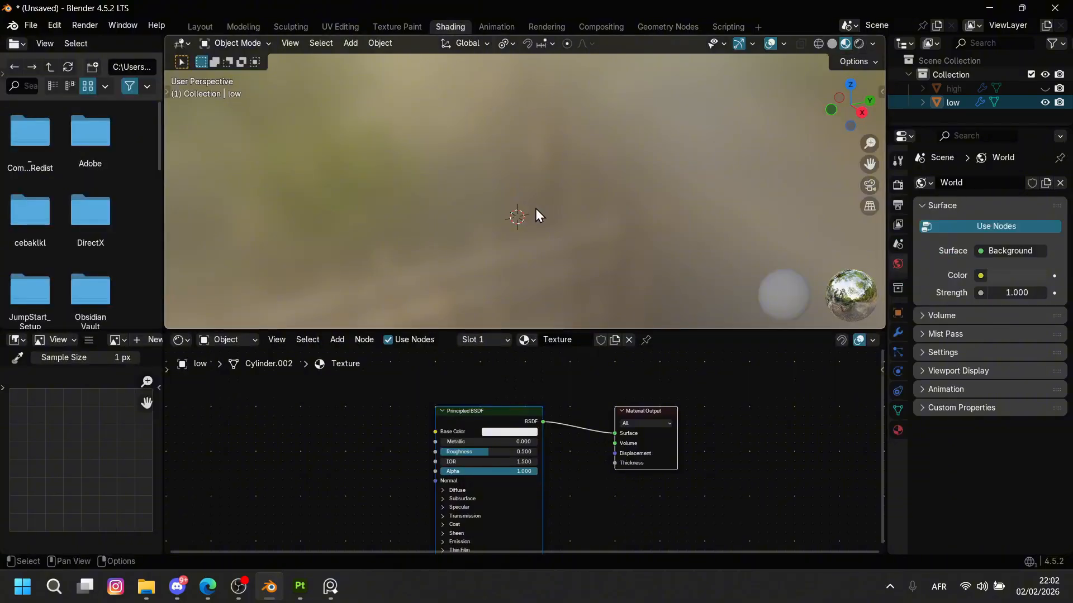
pyautogui.click(197, 27)
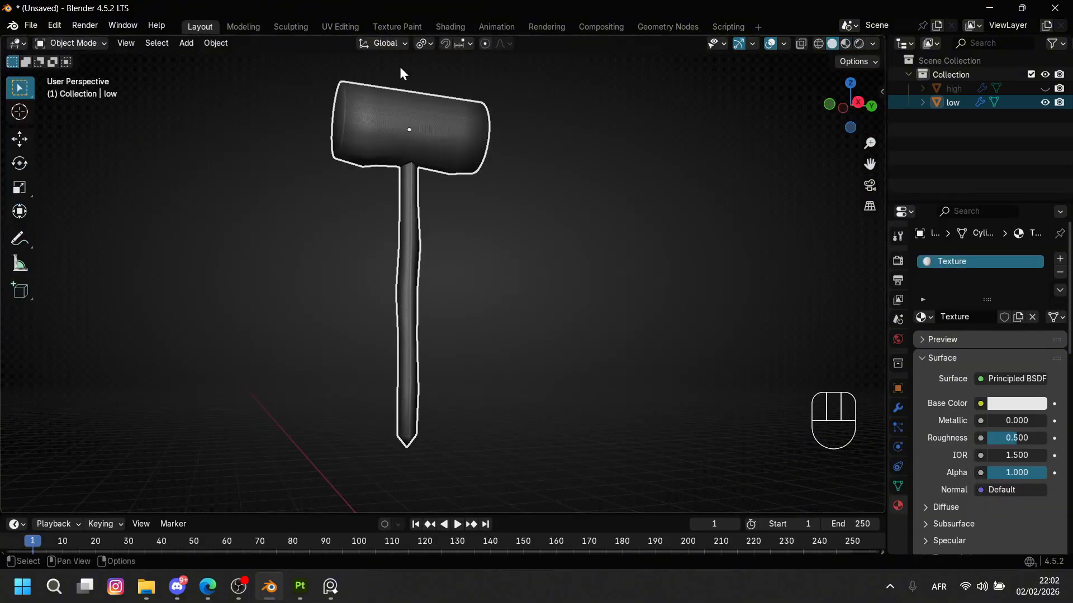
pyautogui.moveTo(462, 89); pyautogui.dragTo(572, 246, button='middle')
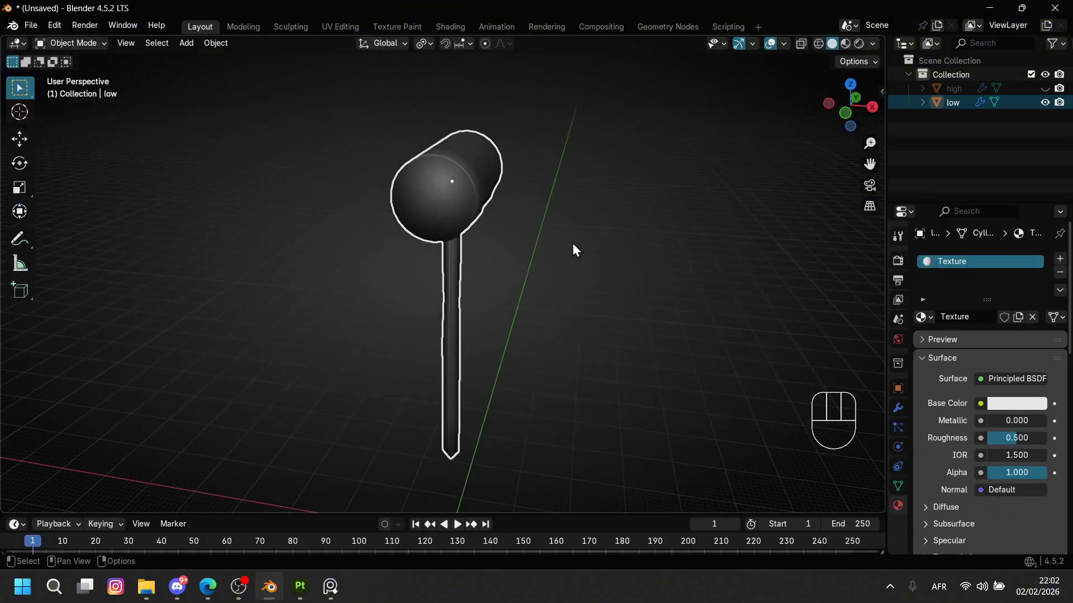
pyautogui.click(572, 247)
pyautogui.click(484, 194)
pyautogui.moveTo(484, 195); pyautogui.dragTo(727, 335, button='middle')
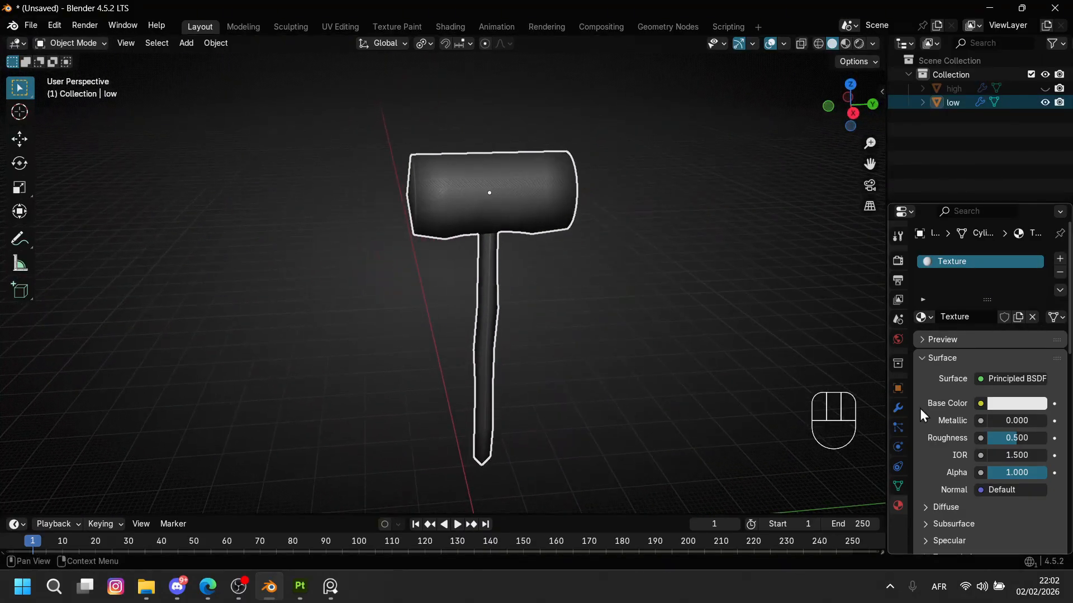
pyautogui.click(980, 403)
pyautogui.moveTo(360, 186); pyautogui.dragTo(434, 206, button='middle')
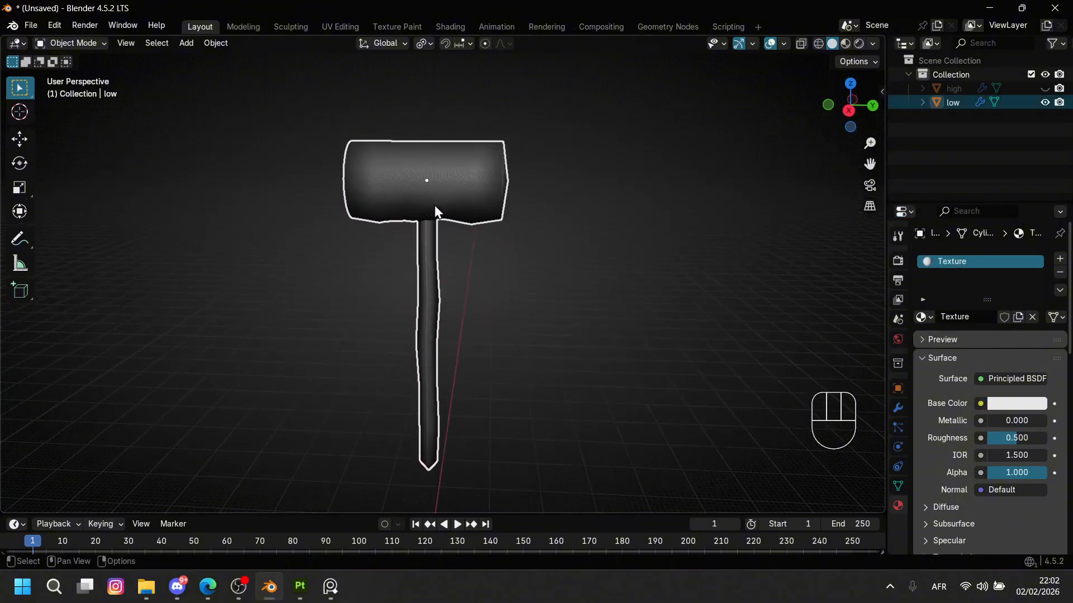
# Switch to Substance 3D Painter, examine the textured hammer from several angles, and return to Blender.
pyautogui.click(300, 587)
pyautogui.keyDown('alt'); pyautogui.moveTo(520, 316); pyautogui.dragTo(558, 335); pyautogui.keyUp('alt')
pyautogui.scroll(4, 537, 241)
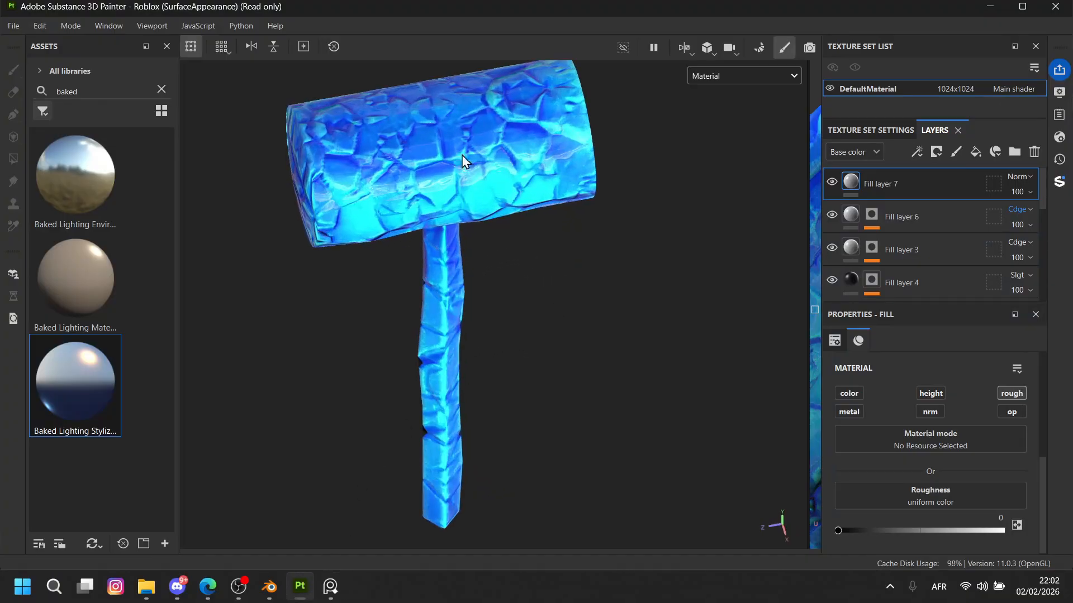
pyautogui.keyDown('alt'); pyautogui.moveTo(463, 159); pyautogui.dragTo(519, 247); pyautogui.keyUp('alt')
pyautogui.scroll(-3, 452, 257)
pyautogui.keyDown('alt'); pyautogui.moveTo(384, 255); pyautogui.dragTo(441, 189); pyautogui.keyUp('alt')
pyautogui.keyDown('alt'); pyautogui.moveTo(405, 271); pyautogui.dragTo(429, 196, button='middle'); pyautogui.keyUp('alt')
pyautogui.scroll(-3, 428, 198)
pyautogui.click(988, 8)
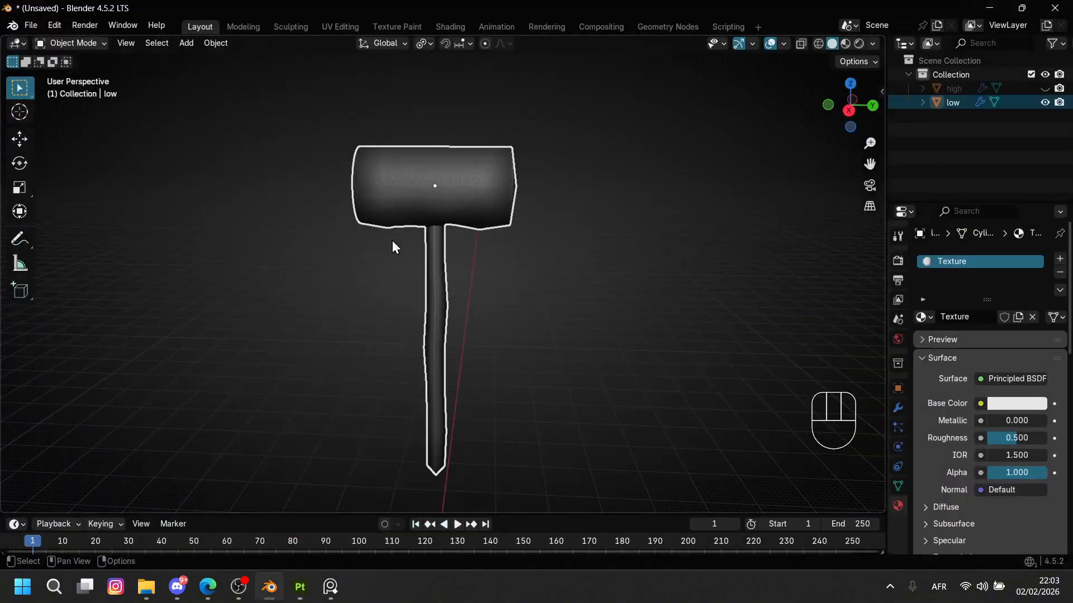
# Search the add-on preferences for node, check that Node Wrangler is enabled, and put the preferences away.
pyautogui.click(50, 22)
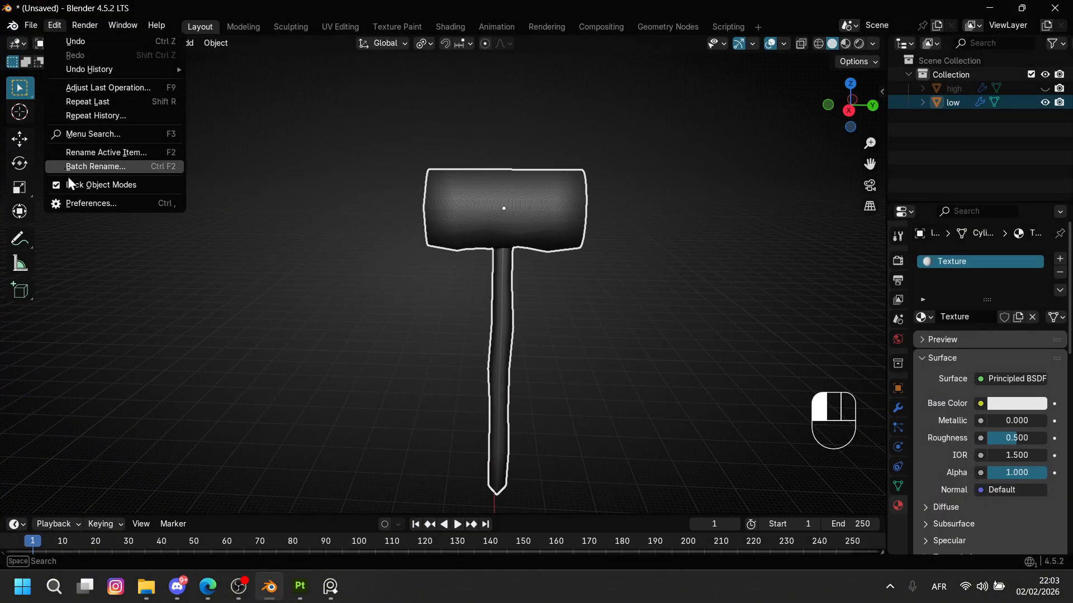
pyautogui.click(85, 205)
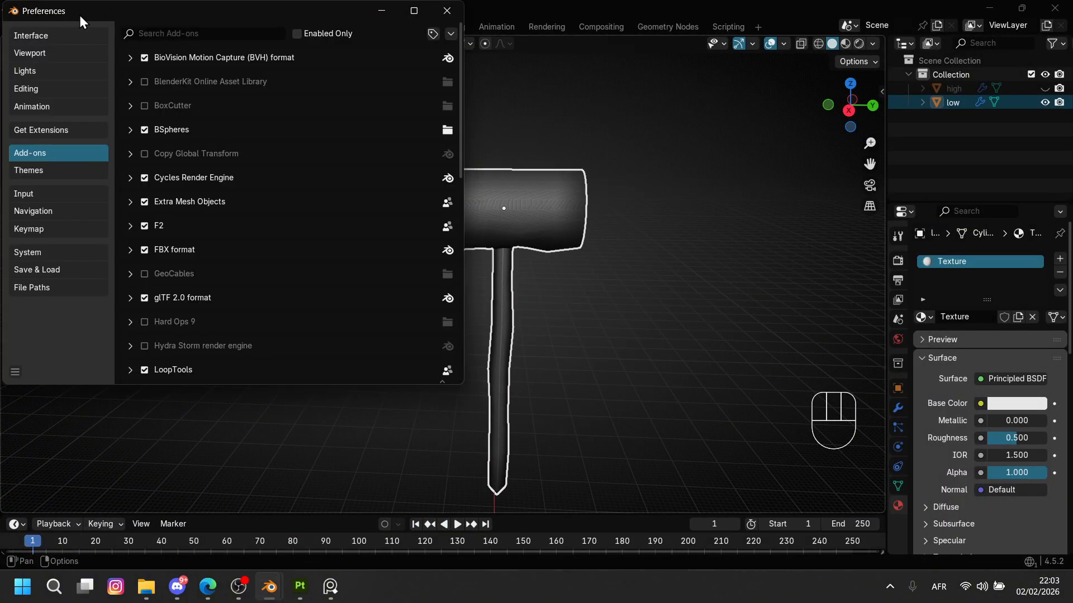
pyautogui.click(285, 43)
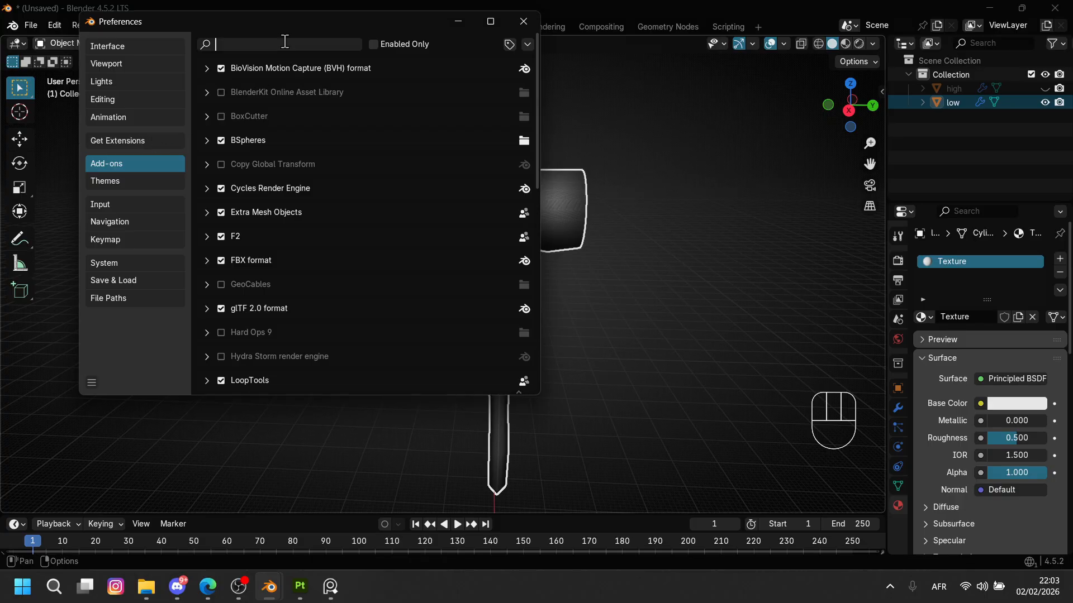
pyautogui.write('node')
pyautogui.click(247, 148)
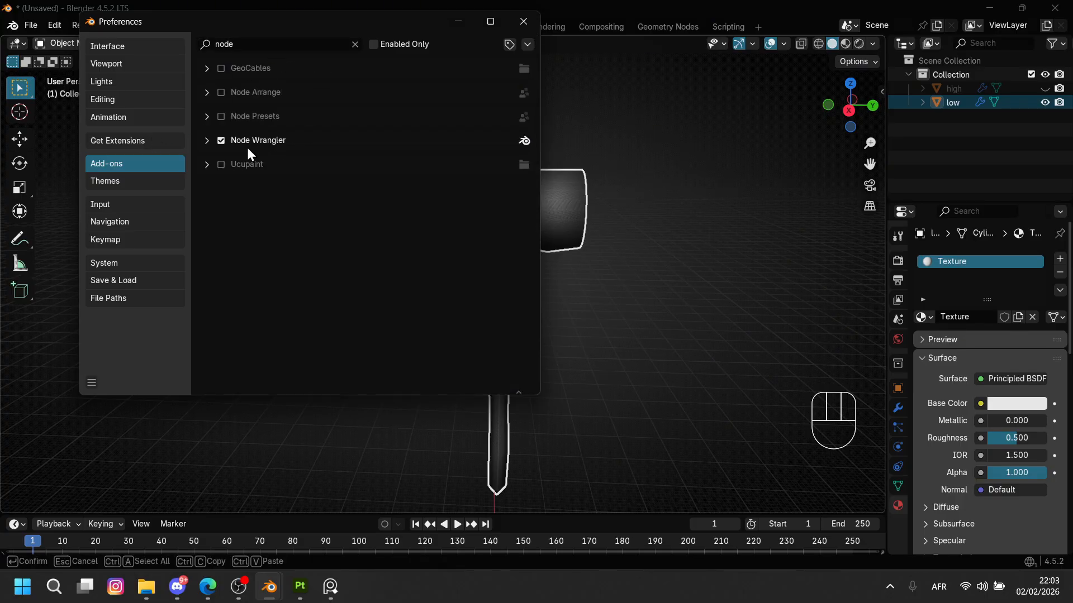
pyautogui.click(268, 143)
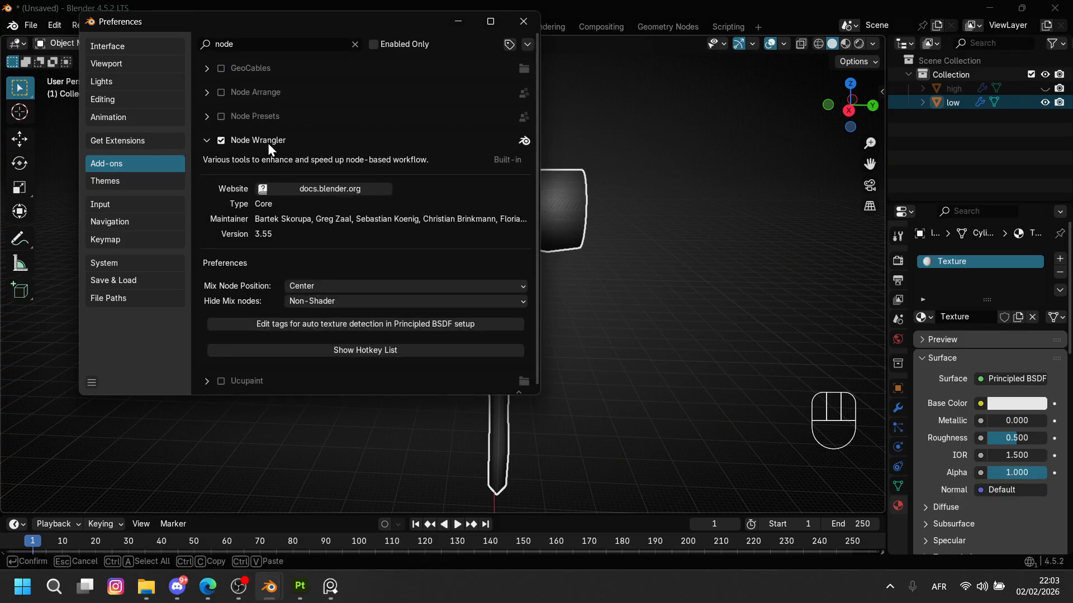
pyautogui.click(456, 24)
pyautogui.click(447, 138)
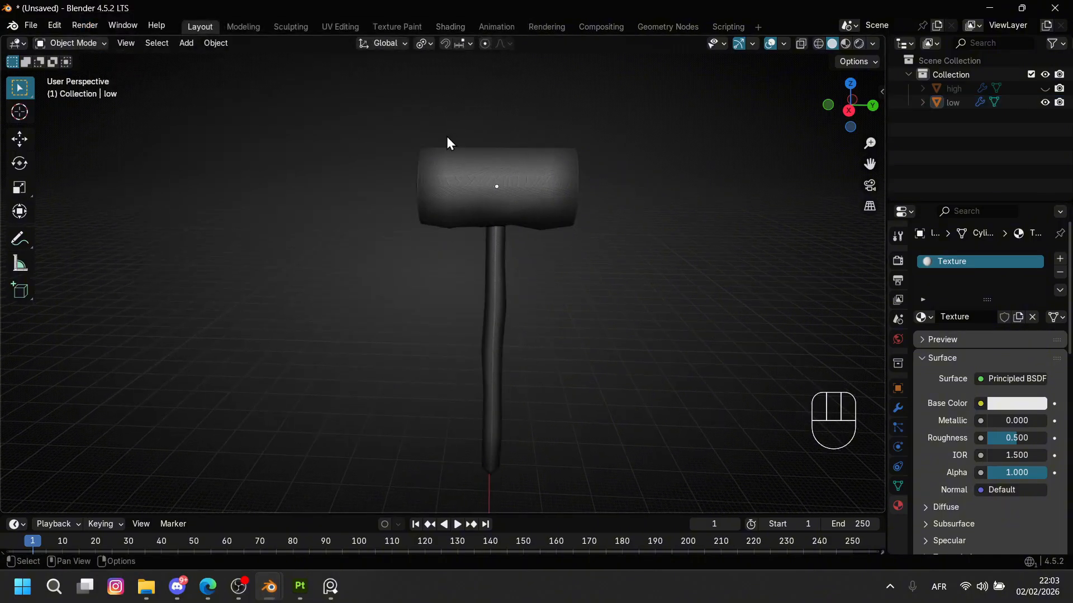
# Select the low hammer, switch to the Shading workspace and frame the whole hammer in the material preview.
pyautogui.click(498, 167)
pyautogui.click(438, 29)
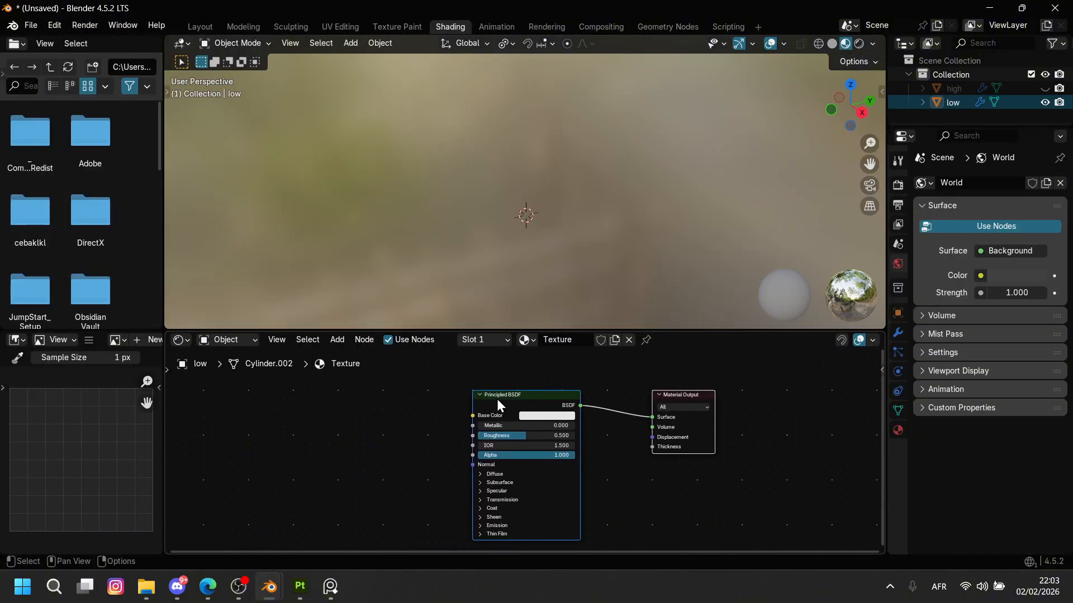
pyautogui.click(524, 233)
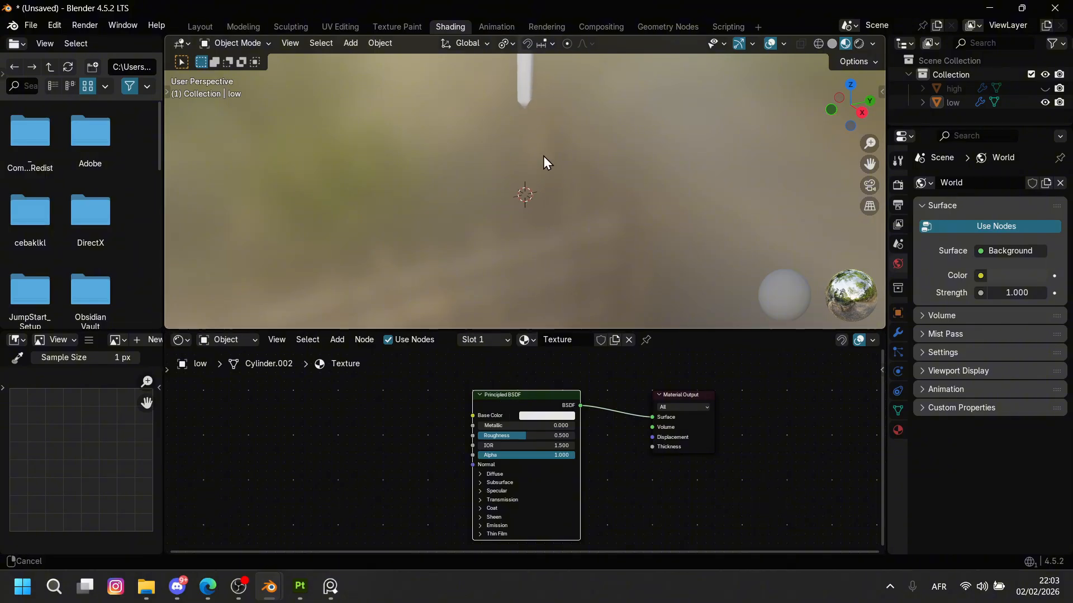
pyautogui.scroll(-3, 556, 112)
pyautogui.scroll(1, 542, 161)
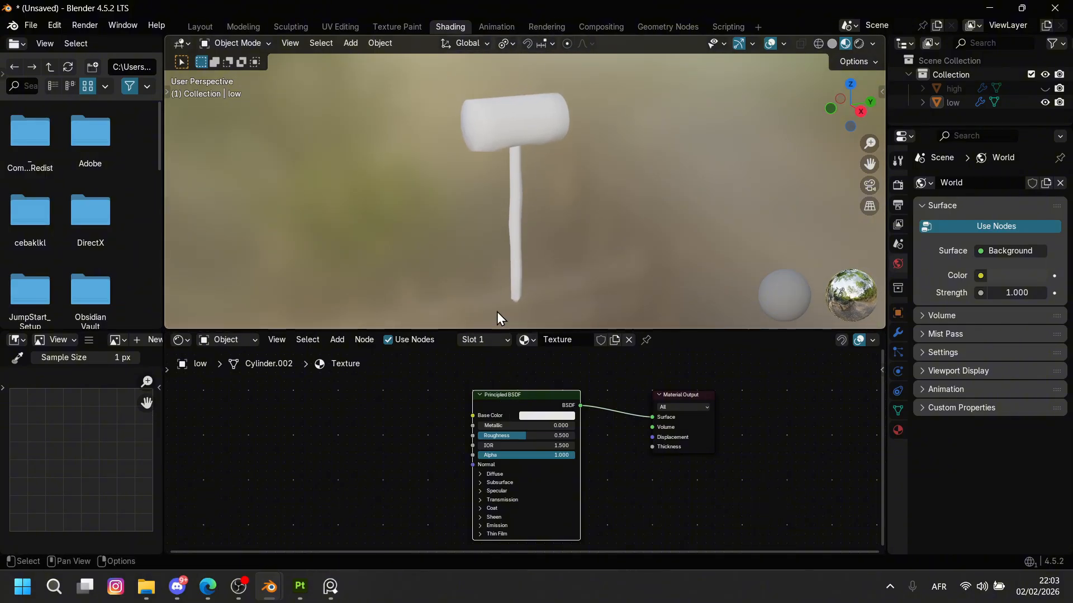
# Set up the low hammer's Principled BSDF with Node Wrangler from all four exported PNG maps in the Substance 3D Painter export\hammer folder.
pyautogui.click(300, 587)
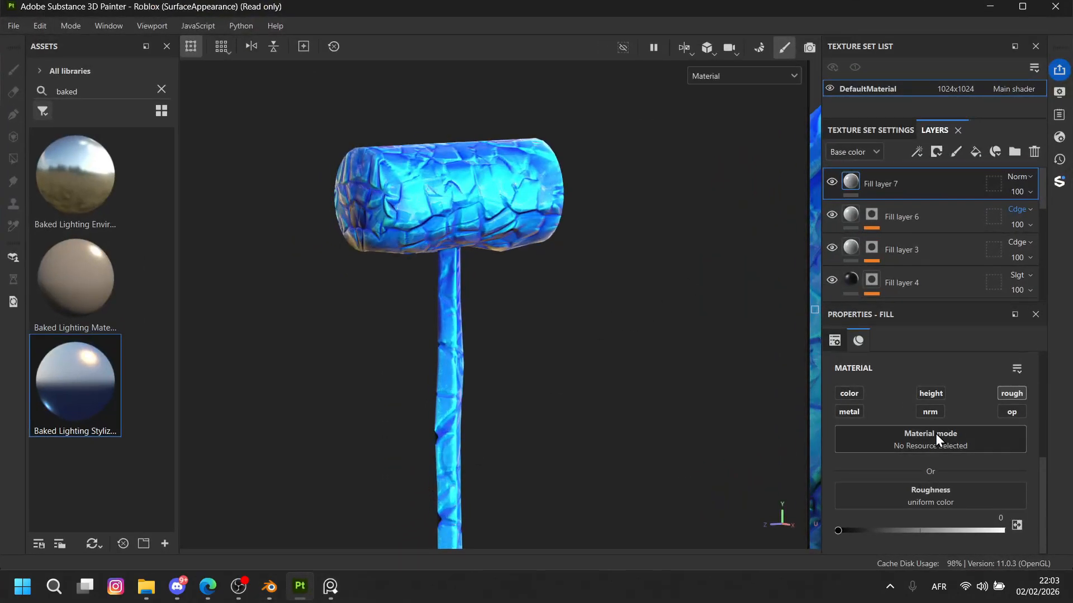
pyautogui.click(994, 4)
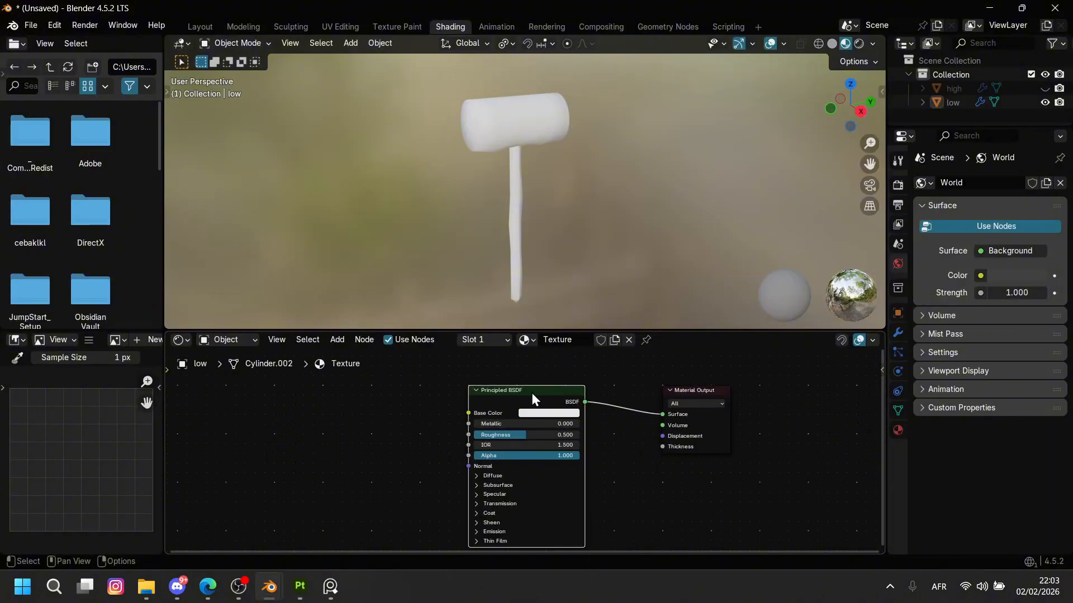
pyautogui.hotkey('ctrl', 'shift', 't')
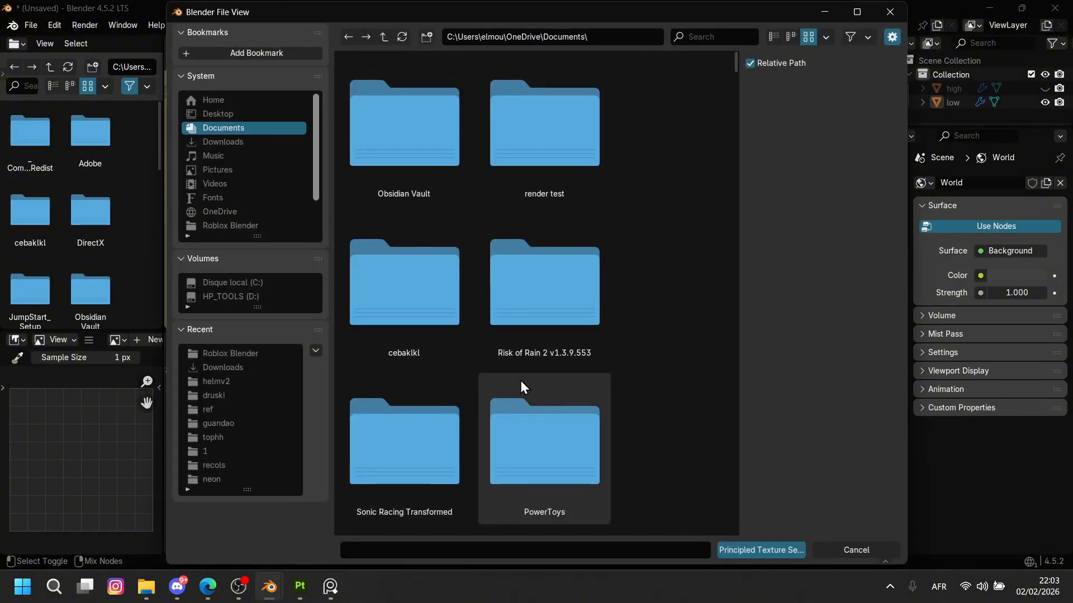
pyautogui.scroll(-10, 459, 306)
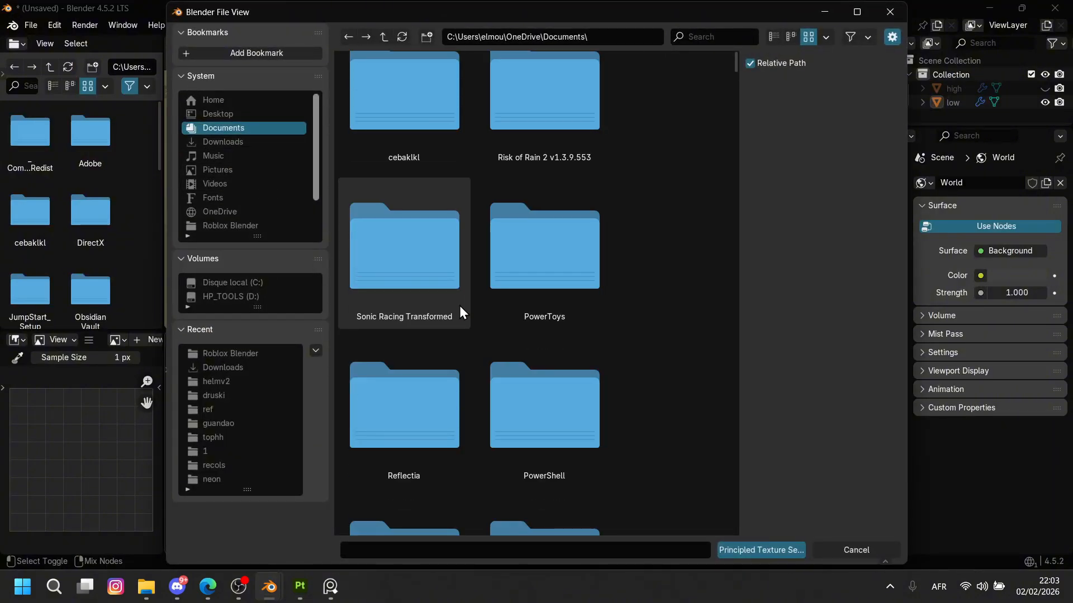
pyautogui.doubleClick(420, 212)
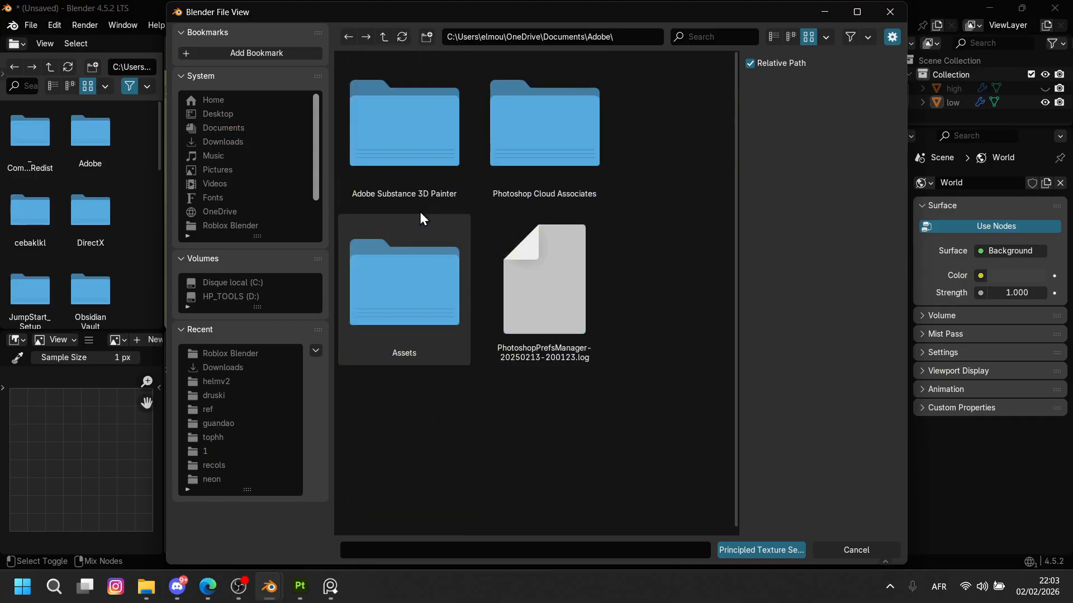
pyautogui.doubleClick(427, 162)
pyautogui.doubleClick(427, 162)
pyautogui.doubleClick(427, 162)
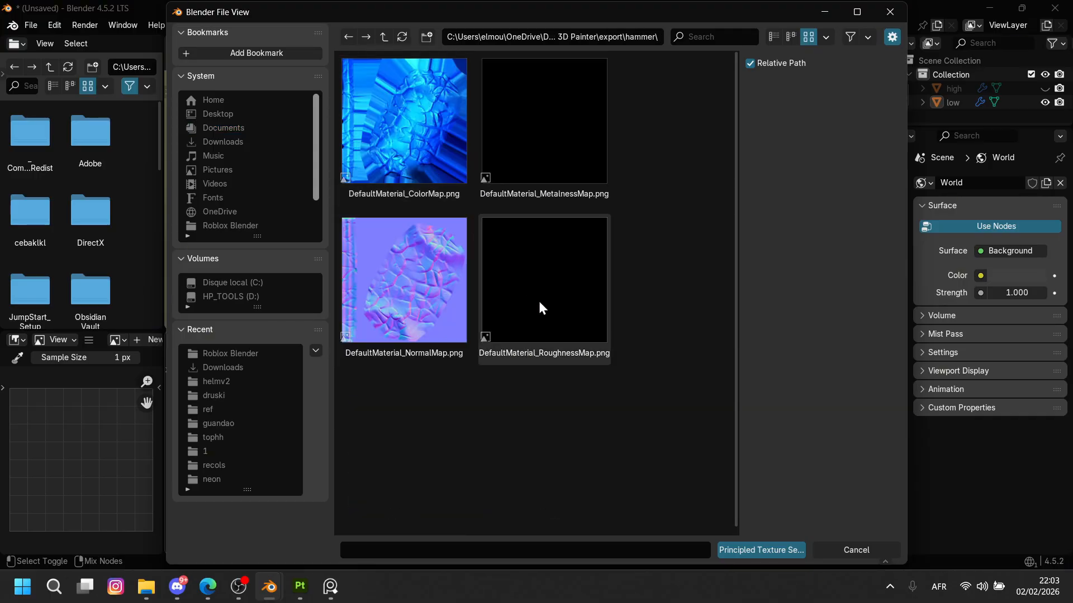
pyautogui.moveTo(641, 416); pyautogui.dragTo(382, 85)
pyautogui.click(754, 557)
# Examine the textured hammer head up close in the material preview and look over its connected texture nodes.
pyautogui.moveTo(439, 419); pyautogui.dragTo(471, 443, button='middle')
pyautogui.scroll(-2, 480, 159)
pyautogui.keyDown('shift'); pyautogui.moveTo(481, 159); pyautogui.dragTo(509, 157, button='middle'); pyautogui.keyUp('shift')
pyautogui.scroll(3, 533, 271)
pyautogui.scroll(4, 508, 156)
pyautogui.moveTo(550, 235); pyautogui.dragTo(541, 206, button='middle')
pyautogui.scroll(2, 525, 222)
pyautogui.scroll(2, 542, 234)
pyautogui.scroll(2, 542, 205)
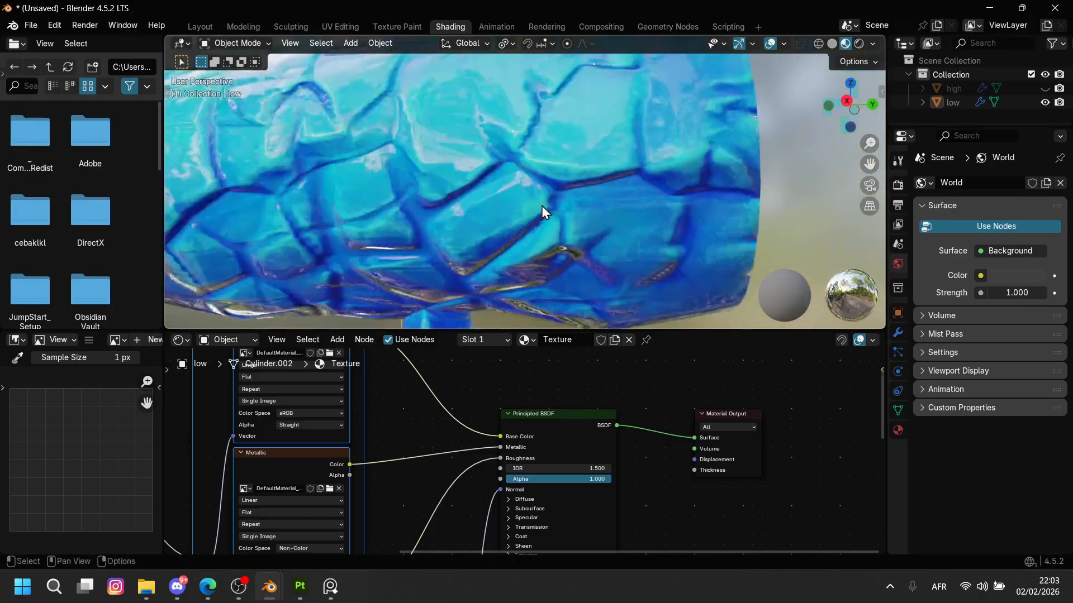
pyautogui.scroll(2, 533, 222)
pyautogui.keyDown('shift'); pyautogui.moveTo(523, 144); pyautogui.dragTo(581, 269, button='middle'); pyautogui.keyUp('shift')
# In the Layout workspace, set the solid viewport shading to Flat lighting with Texture as the object color.
pyautogui.click(210, 29)
pyautogui.moveTo(447, 253); pyautogui.dragTo(317, 215, button='middle')
pyautogui.click(355, 231)
pyautogui.keyDown('shift'); pyautogui.moveTo(480, 280); pyautogui.dragTo(540, 267, button='middle'); pyautogui.keyUp('shift')
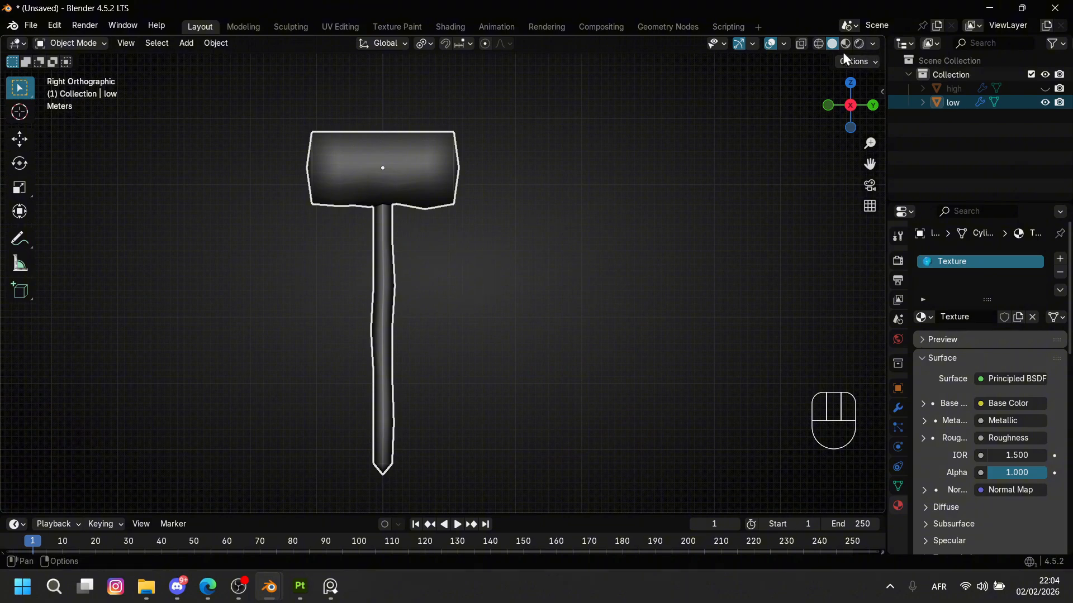
pyautogui.click(565, 161)
pyautogui.moveTo(565, 161); pyautogui.dragTo(771, 112, button='middle')
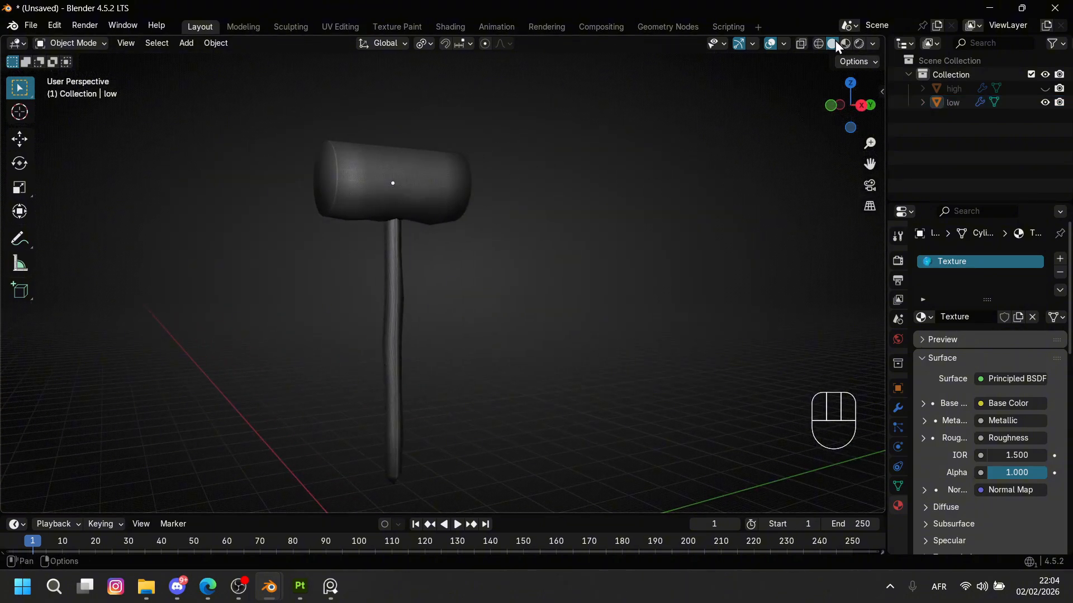
pyautogui.click(872, 44)
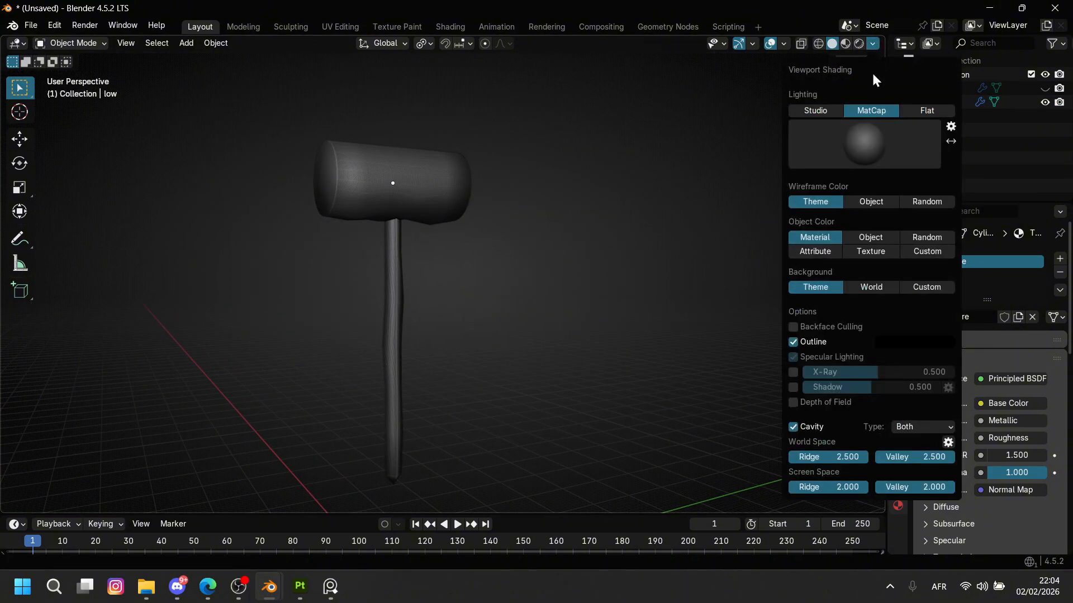
pyautogui.click(919, 111)
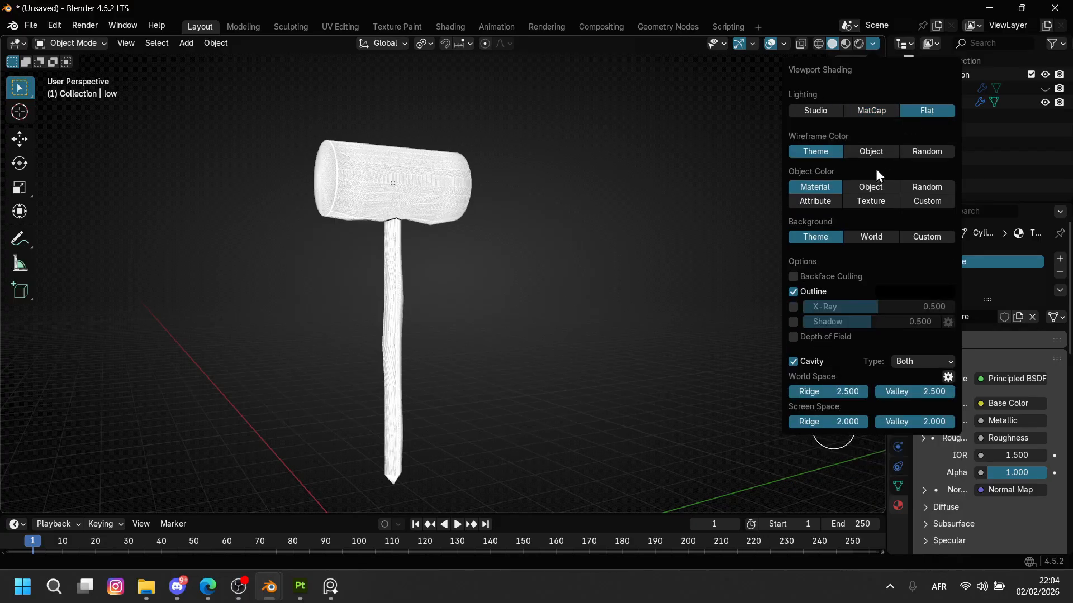
pyautogui.click(867, 203)
pyautogui.scroll(3, 503, 190)
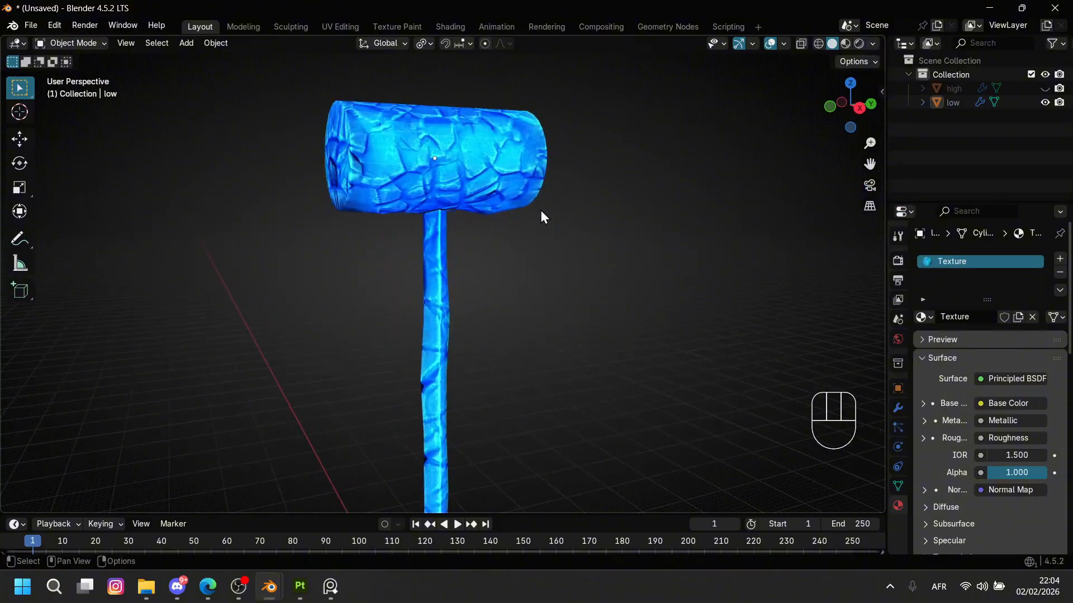
# Toggle the viewport's Cavity effect to compare the hammer's look, leave it on, and adjust its World Space Ridge value.
pyautogui.click(873, 45)
pyautogui.click(793, 361)
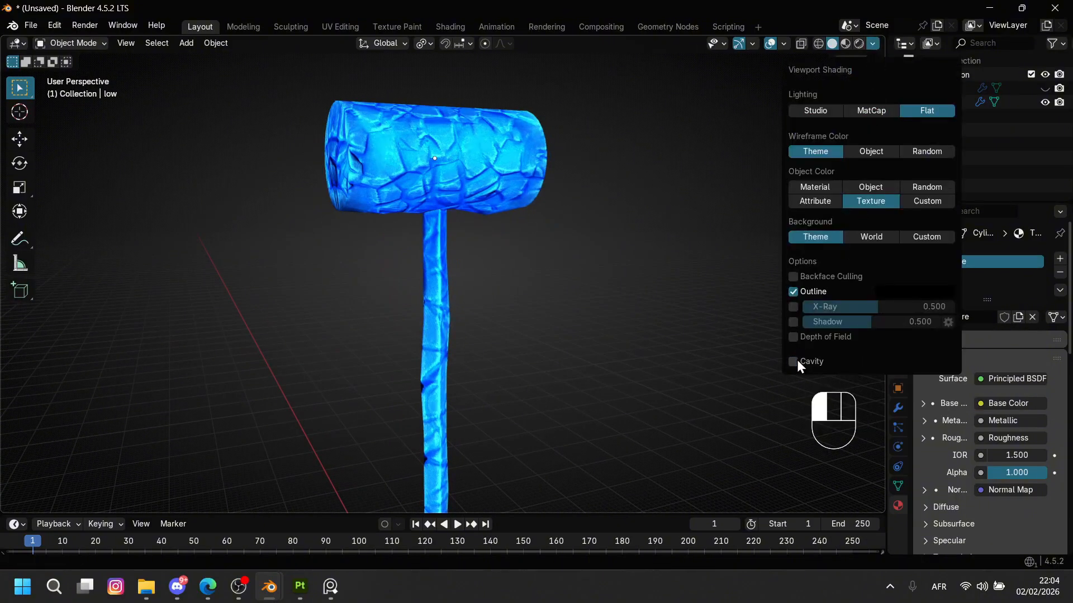
pyautogui.scroll(3, 537, 352)
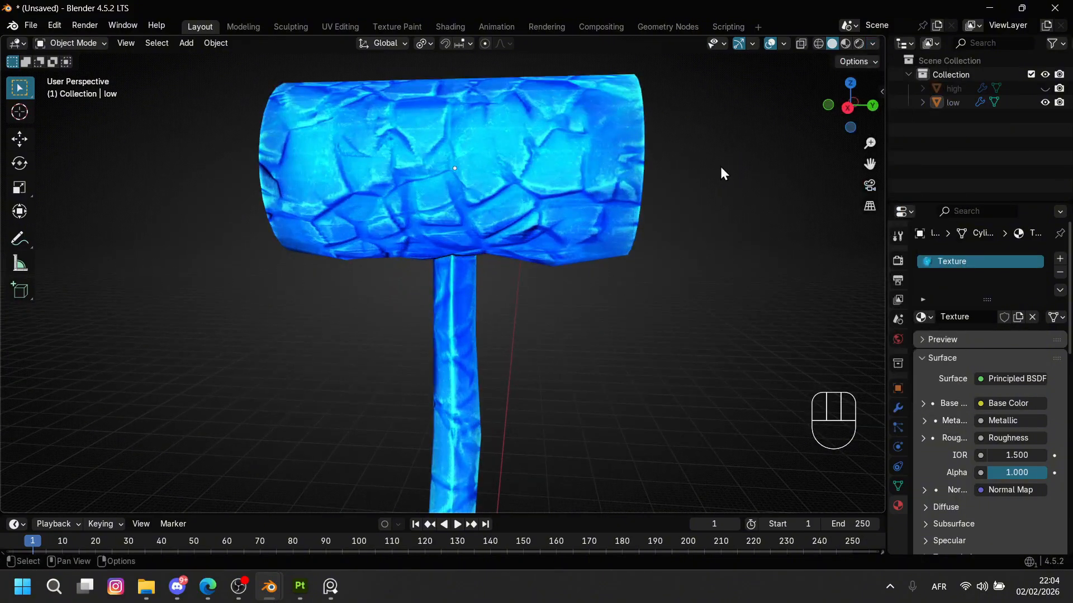
pyautogui.click(872, 44)
pyautogui.click(812, 368)
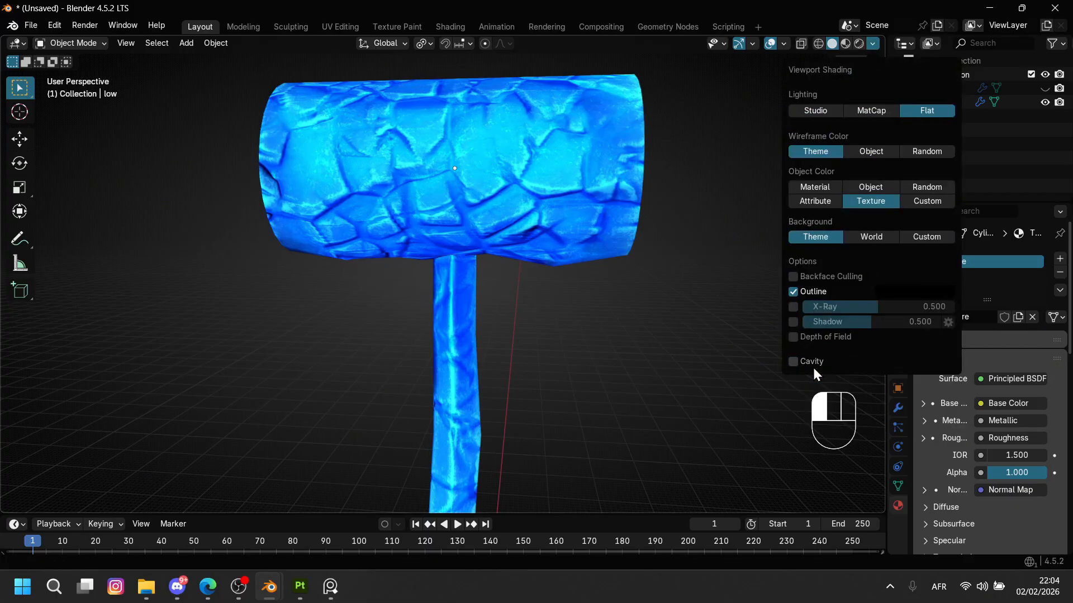
pyautogui.click(813, 367)
pyautogui.click(813, 367)
pyautogui.click(812, 367)
pyautogui.click(812, 367)
pyautogui.click(813, 367)
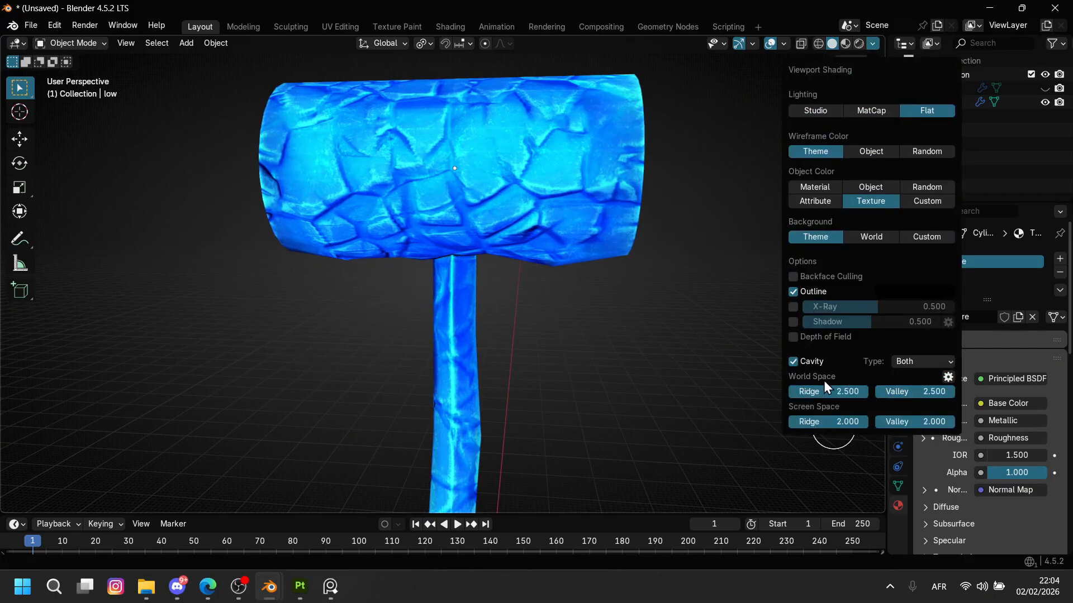
pyautogui.moveTo(825, 390); pyautogui.dragTo(810, 391)
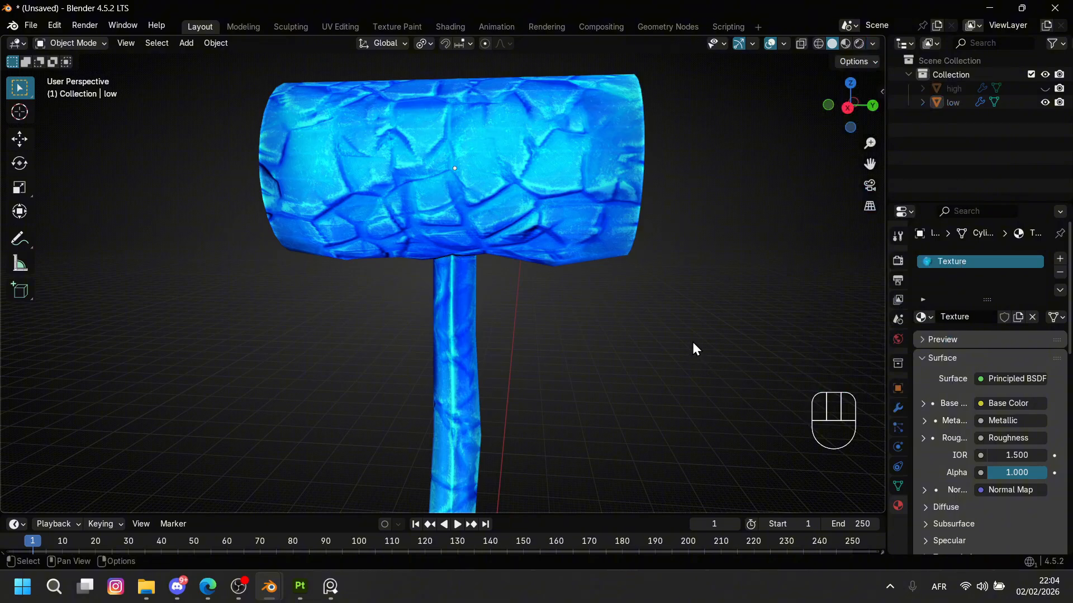
pyautogui.scroll(-4, 692, 342)
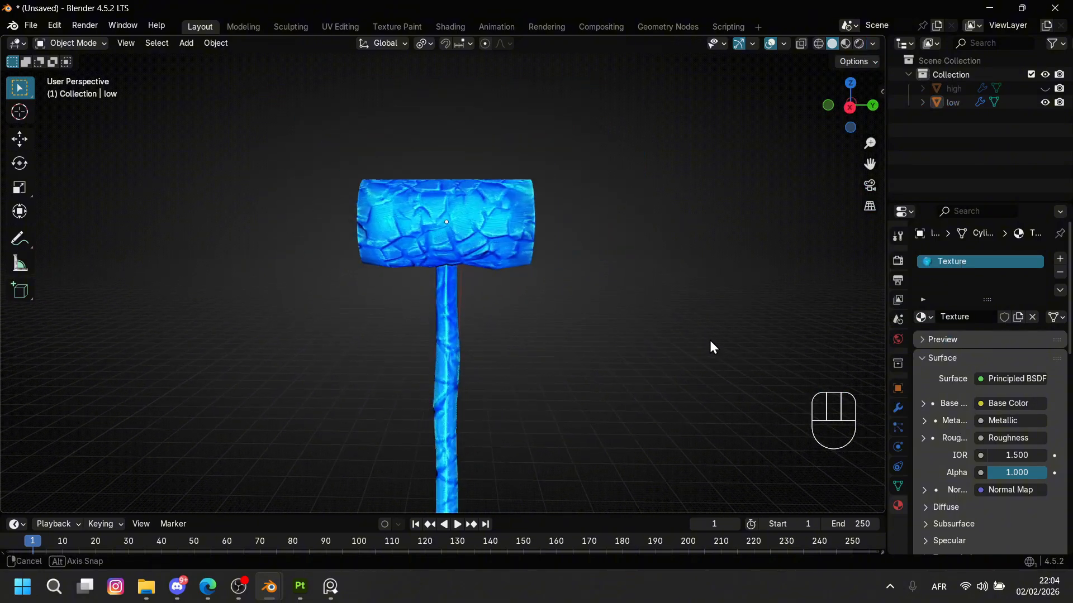
# Duplicate the low hammer in place into a new collection named preview and exclude the original collection from the view layer.
pyautogui.click(849, 108)
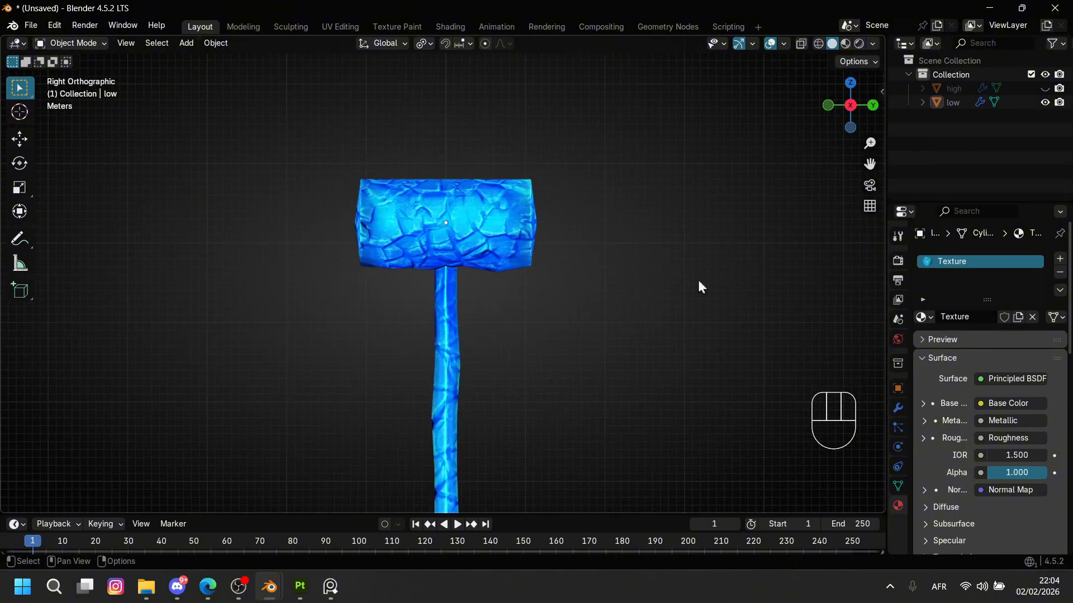
pyautogui.moveTo(394, 261); pyautogui.dragTo(511, 337)
pyautogui.press('g')
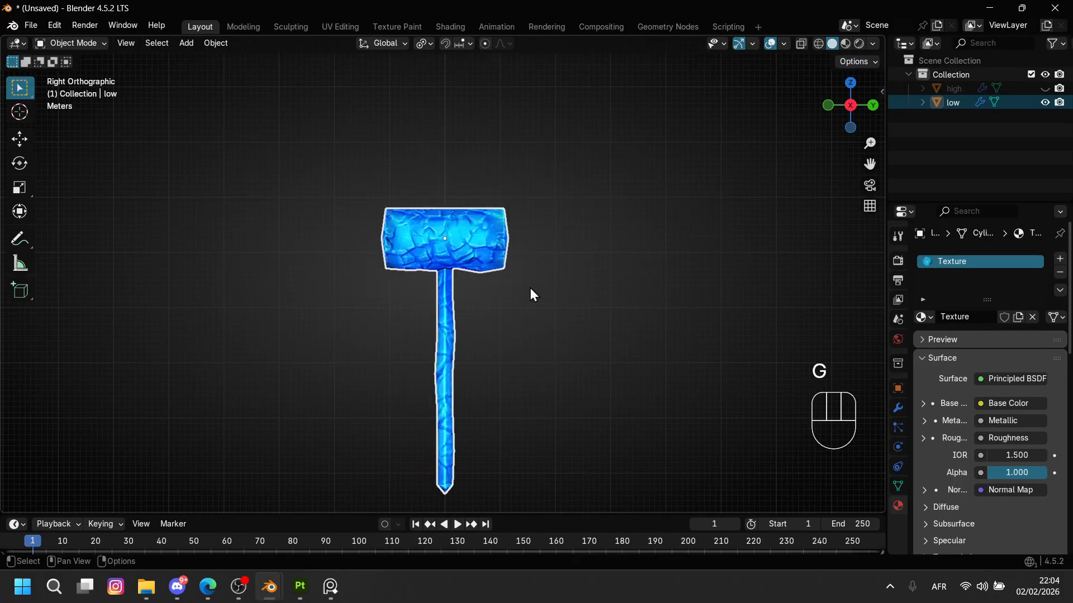
pyautogui.rightClick(533, 288)
pyautogui.hotkey('shift', 'd')
pyautogui.rightClick(599, 237)
pyautogui.press('m')
pyautogui.click(598, 237)
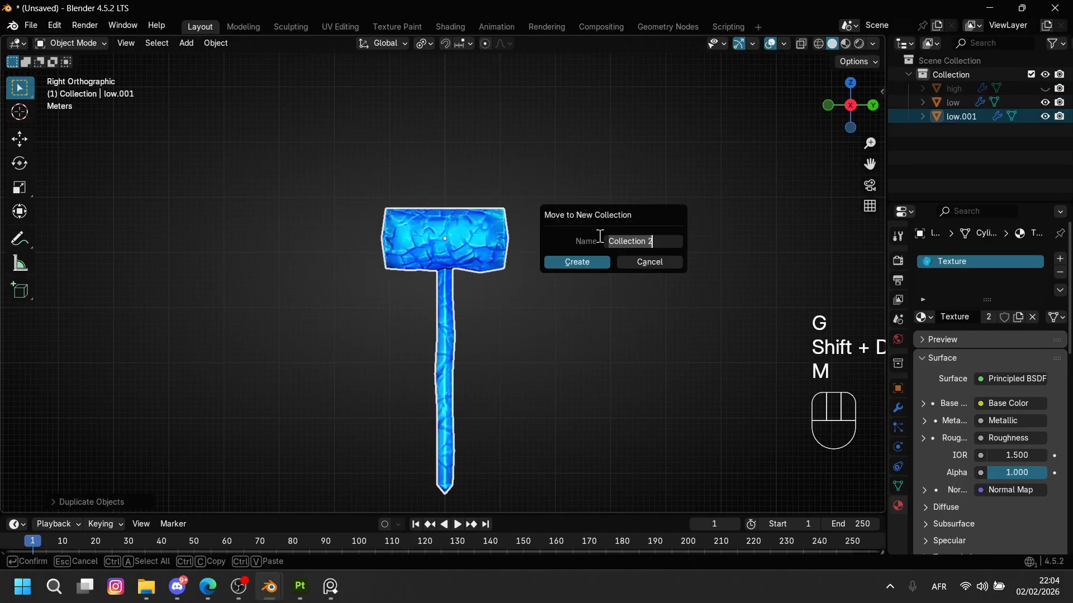
pyautogui.write('review')
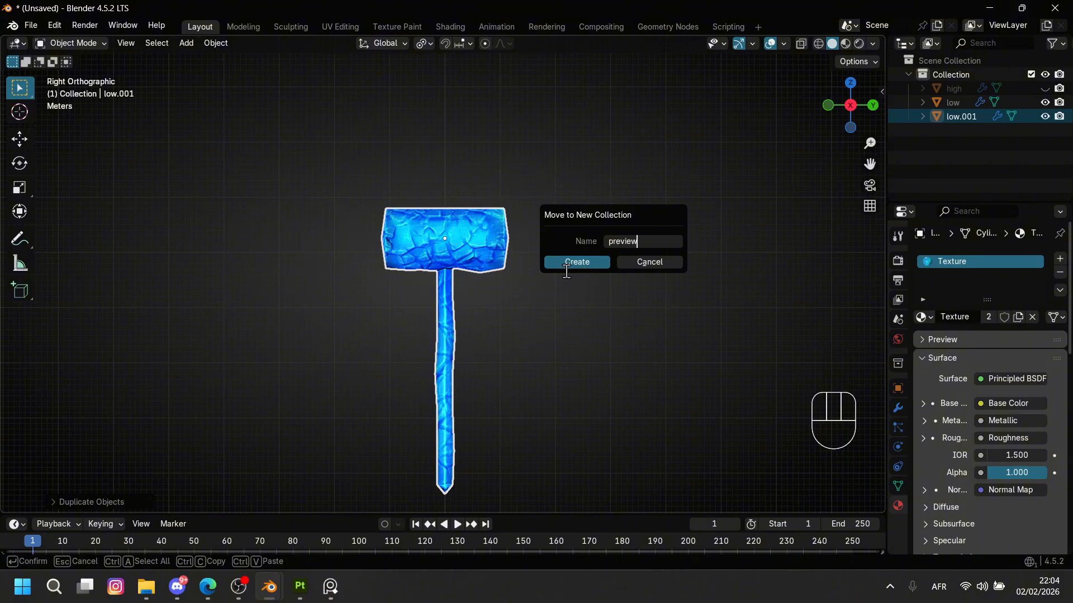
pyautogui.click(566, 267)
pyautogui.click(1032, 75)
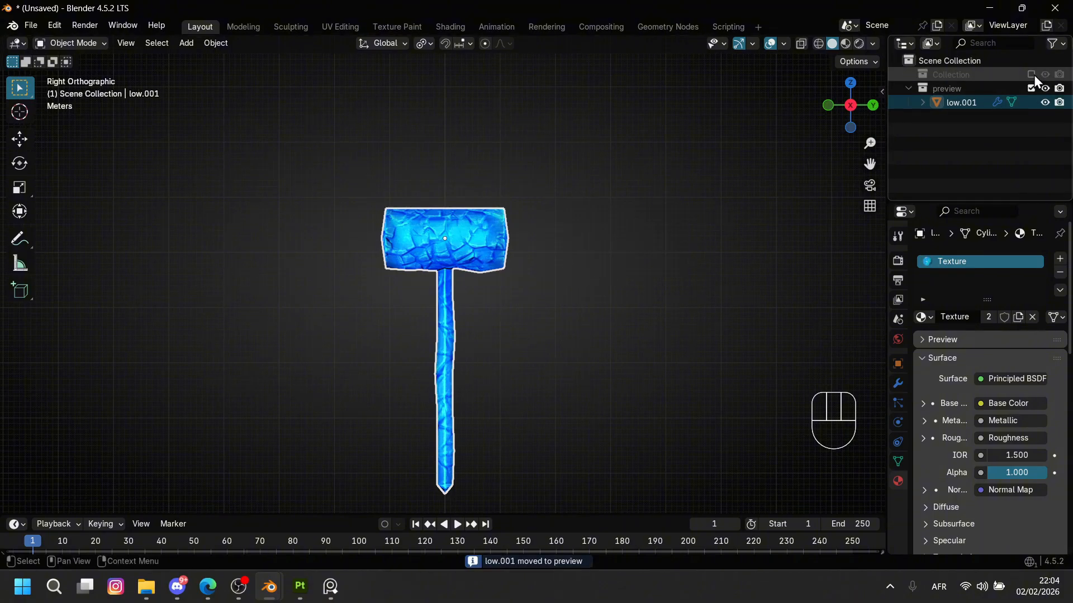
pyautogui.press('g')
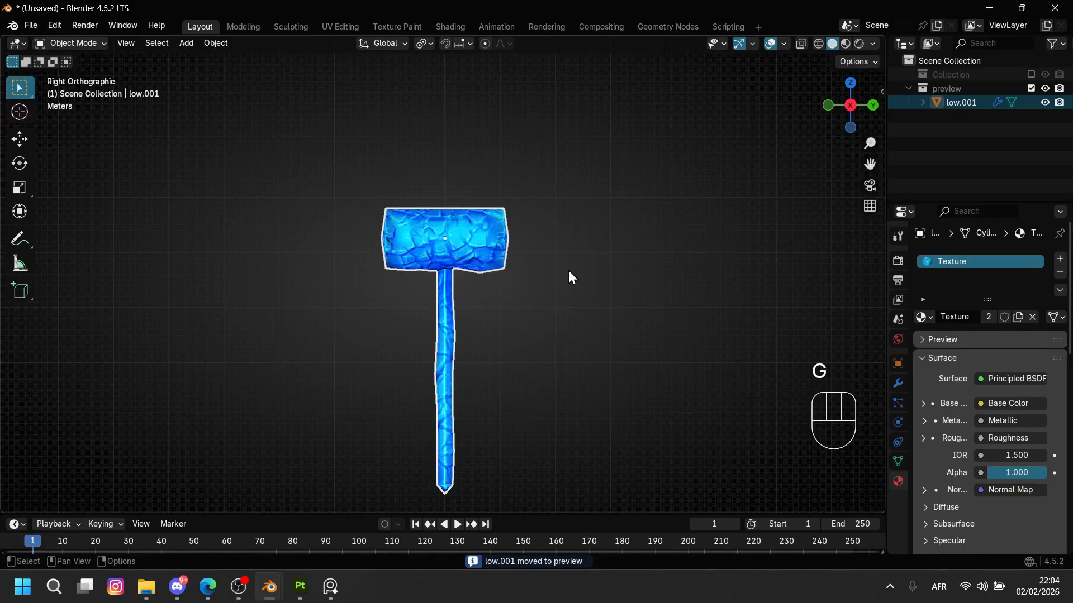
pyautogui.press('g')
pyautogui.click(557, 300)
pyautogui.press('r')
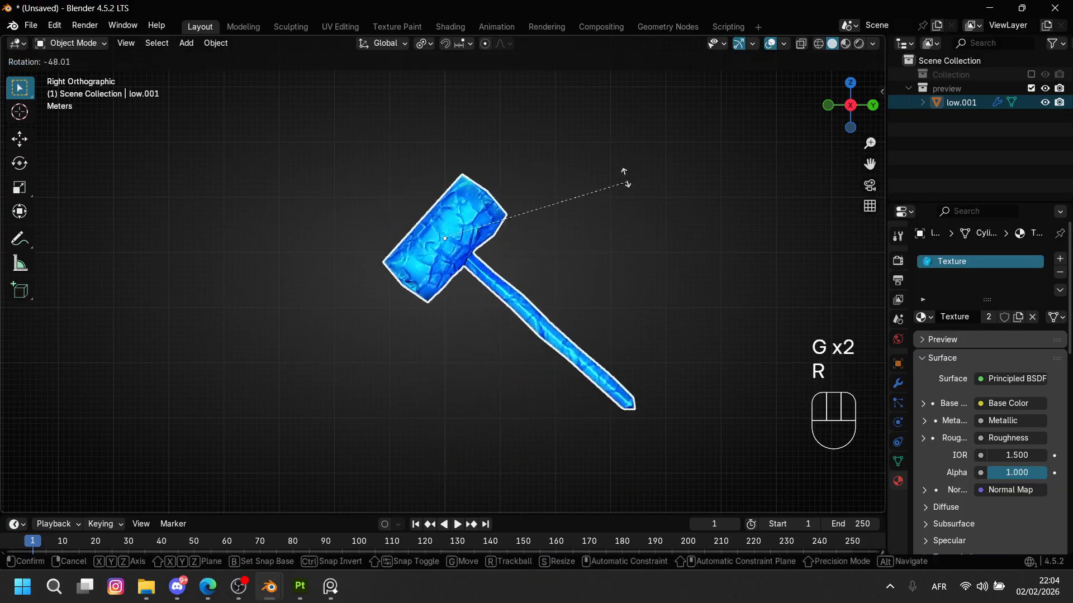
pyautogui.rightClick(544, 115)
pyautogui.rightClick(541, 245)
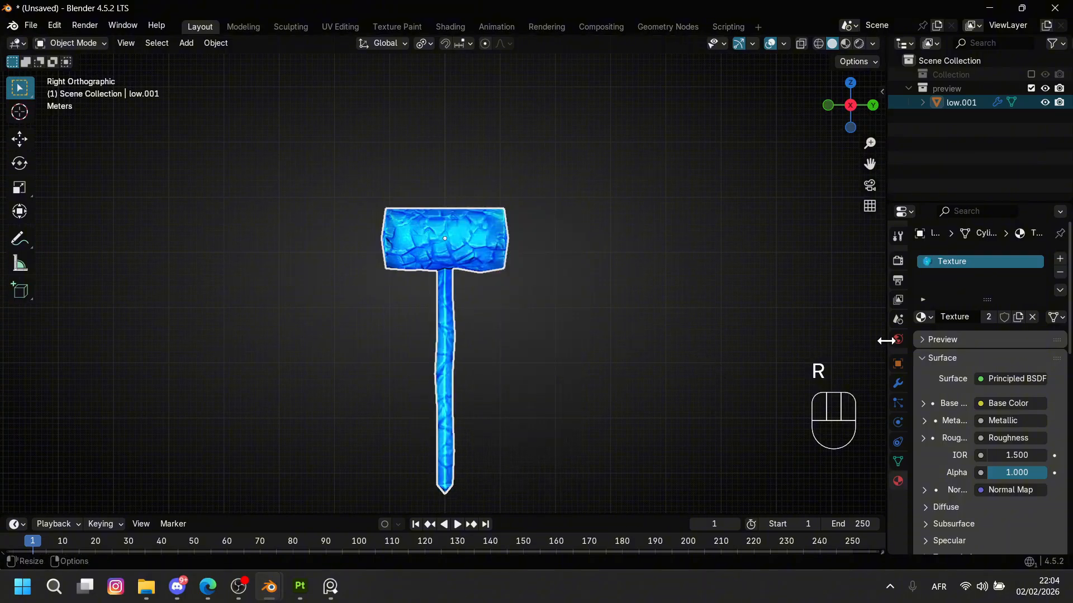
pyautogui.rightClick(554, 290)
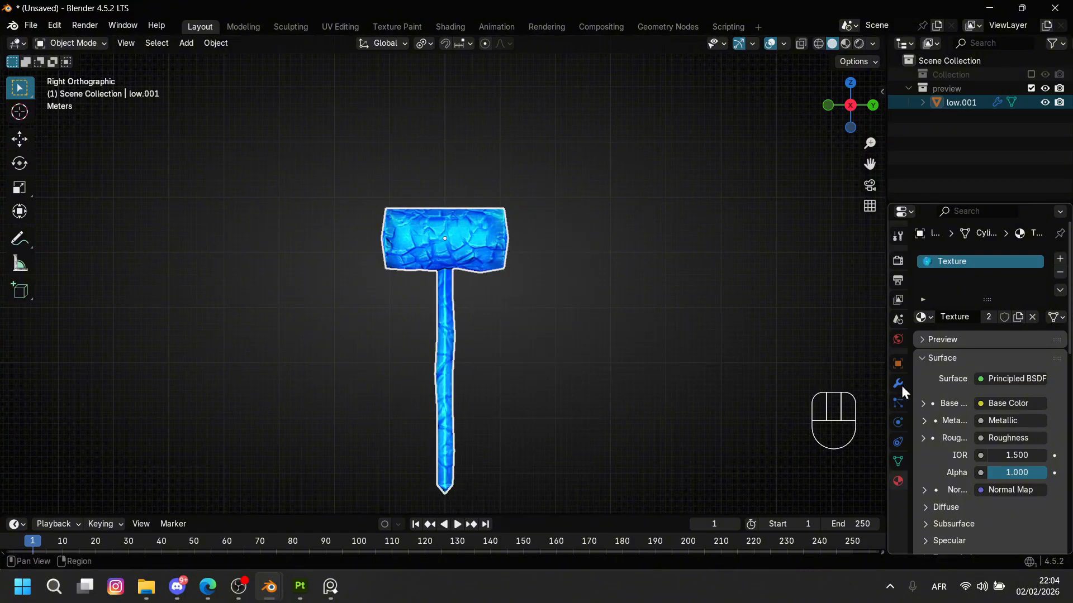
# Convert the duplicated hammer to a mesh without modifiers and move its origin to its geometry.
pyautogui.click(899, 384)
pyautogui.rightClick(573, 337)
pyautogui.click(655, 351)
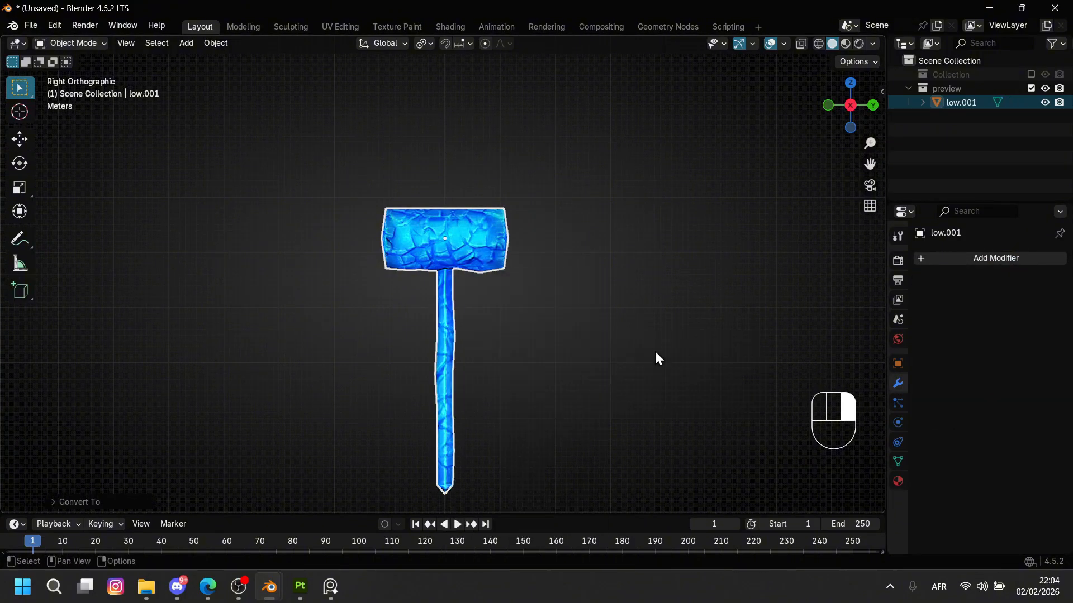
pyautogui.press('g')
pyautogui.rightClick(517, 387)
pyautogui.rightClick(516, 388)
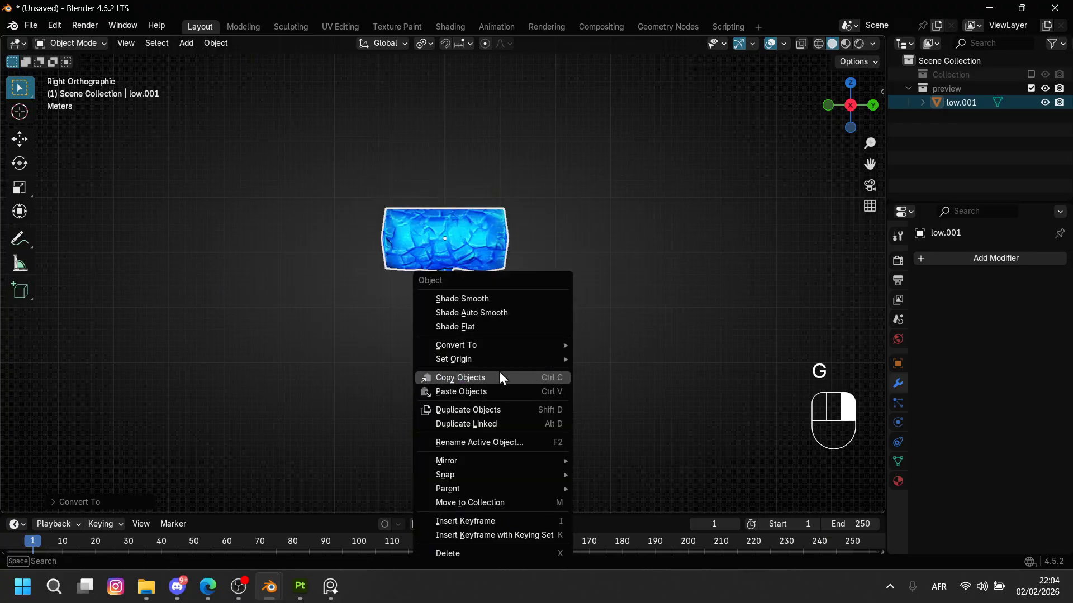
pyautogui.moveTo(565, 361)
pyautogui.click(643, 374)
# Lay the preview hammer on its side with the handle pointing right and slightly down, using rotation, a move and trackball rotation.
pyautogui.press('r')
pyautogui.press('r')
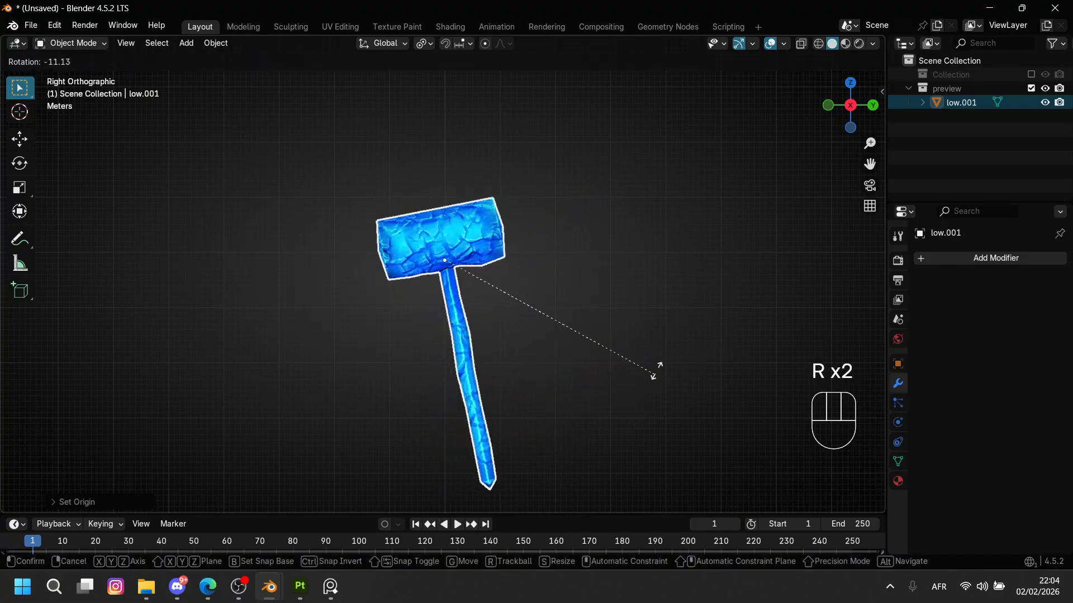
pyautogui.click(568, 157)
pyautogui.press('g')
pyautogui.click(752, 327)
pyautogui.press('r')
pyautogui.press('r')
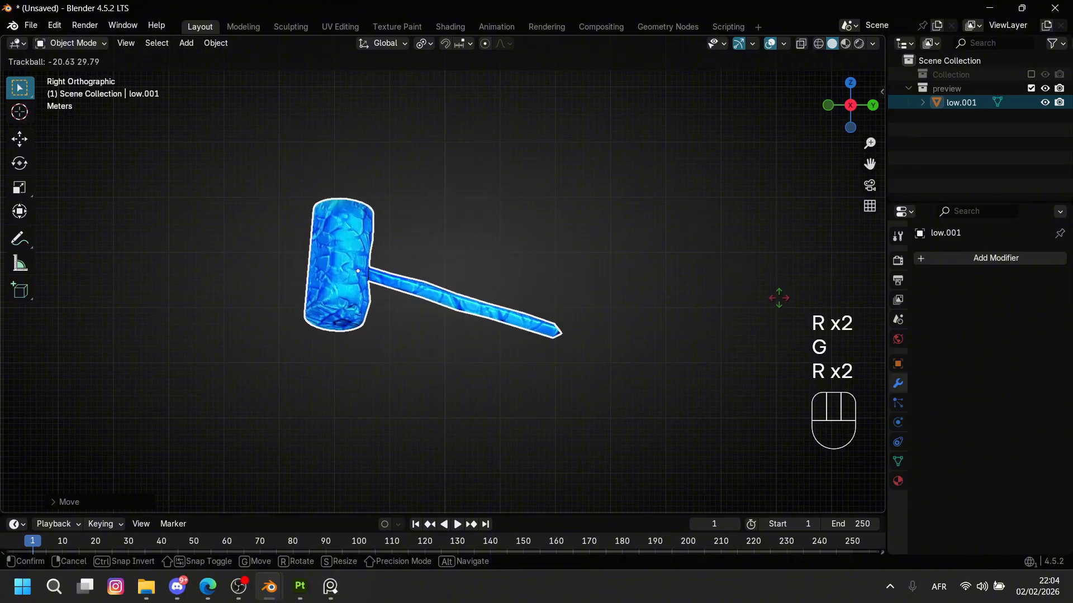
pyautogui.click(774, 294)
# Reposition the preview hammer and trackball-rotate it until the handle points slightly upward and the head's end face shows.
pyautogui.press('g')
pyautogui.click(667, 244)
pyautogui.press('r')
pyautogui.click(616, 155)
pyautogui.press('r')
pyautogui.press('r')
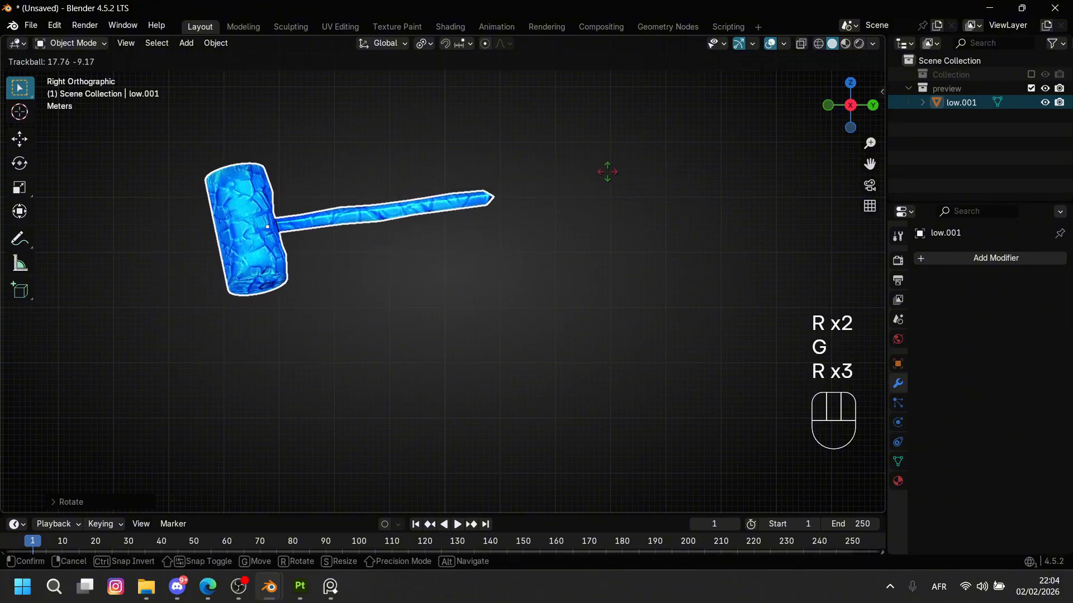
pyautogui.click(587, 202)
pyautogui.press('g')
pyautogui.click(665, 251)
pyautogui.press('r')
pyautogui.press('r')
pyautogui.click(702, 206)
# Scale up the preview hammer, move it up and to the left, and rotate it freely so its handle rises more steeply.
pyautogui.press('s')
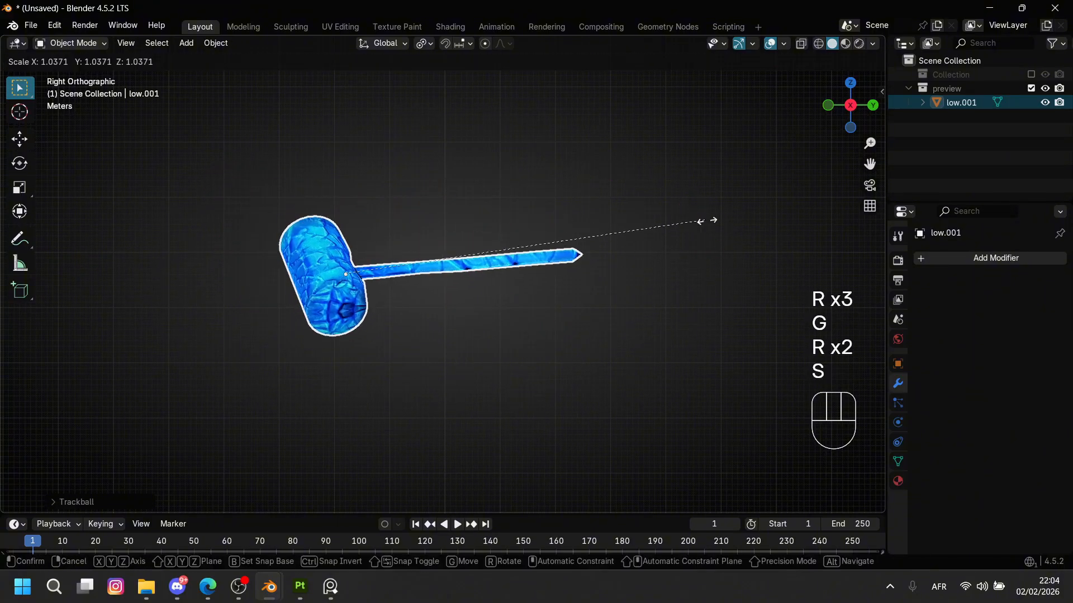
pyautogui.click(718, 226)
pyautogui.press('g')
pyautogui.click(328, 309)
pyautogui.press('r')
pyautogui.press('r')
pyautogui.click(311, 308)
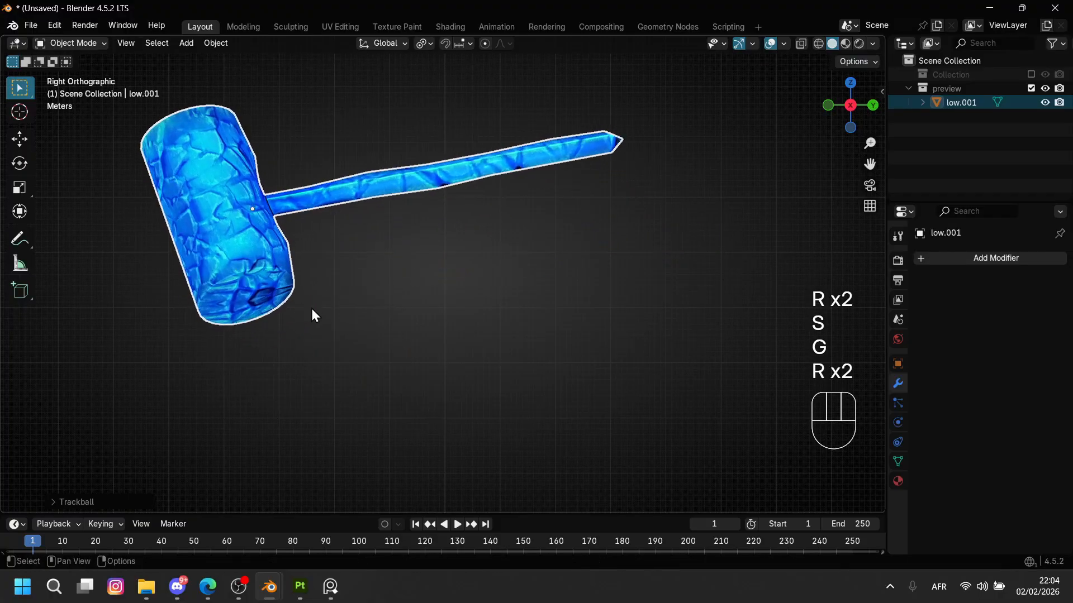
# Move the preview hammer and rotate it freely until its handle rises only slightly toward the tip.
pyautogui.press('g')
pyautogui.click(303, 317)
pyautogui.press('r')
pyautogui.click(457, 359)
pyautogui.press('r')
pyautogui.press('r')
pyautogui.click(481, 341)
# Scale up the preview hammer and reposition it in the upper part of the view.
pyautogui.press('s')
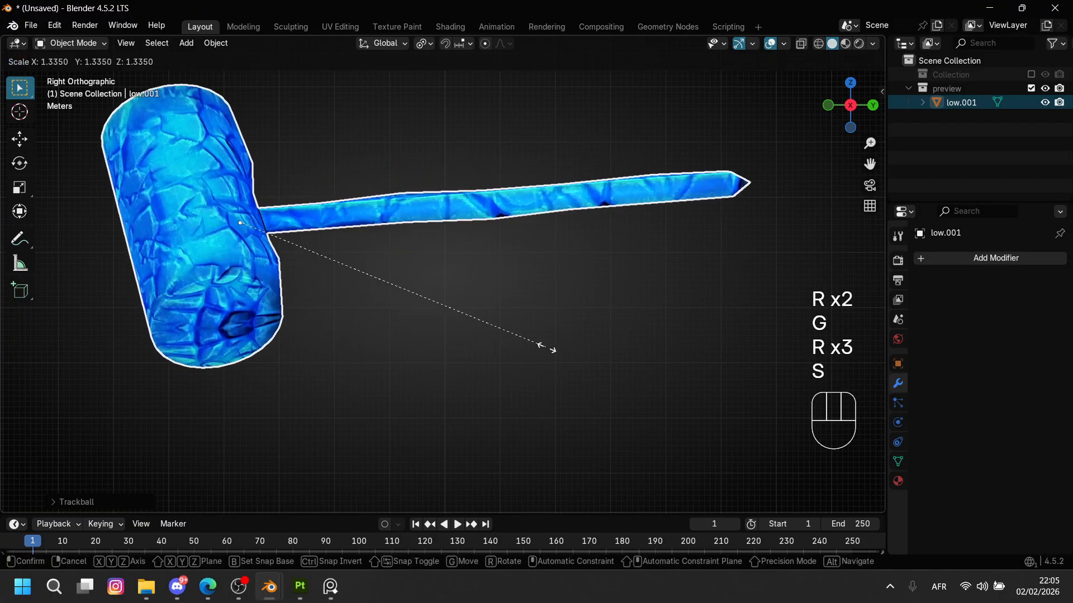
pyautogui.click(503, 352)
pyautogui.press('g')
pyautogui.click(474, 340)
pyautogui.moveTo(475, 339)
pyautogui.keyDown('shift'); pyautogui.mouseDown(button='middle')
pyautogui.moveTo(488, 336)
pyautogui.moveTo(480, 330)
pyautogui.mouseUp(button='middle'); pyautogui.keyUp('shift')
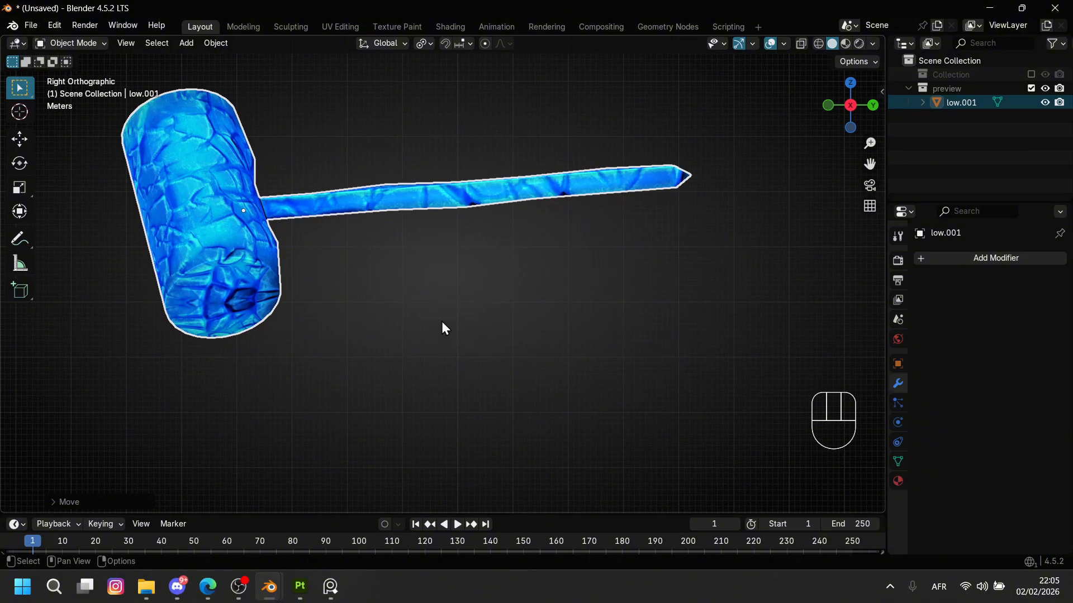
pyautogui.keyDown('shift'); pyautogui.moveTo(421, 302); pyautogui.dragTo(427, 310, button='middle'); pyautogui.keyUp('shift')
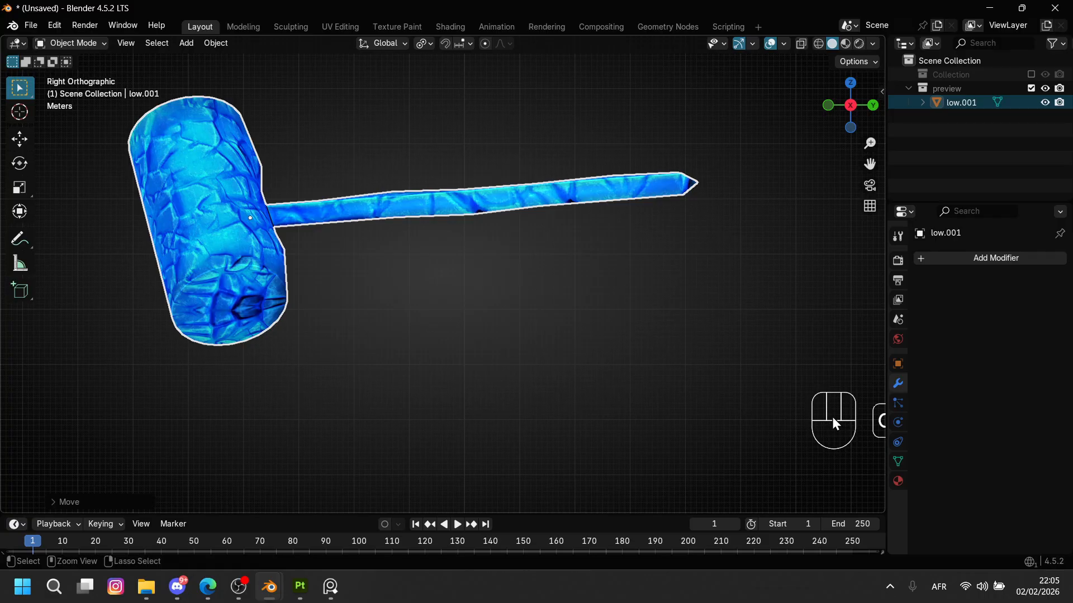
# Maximize the viewport to fill the whole window and move the preview hammer up and to the left.
pyautogui.hotkey('ctrl', 'alt', 'space')
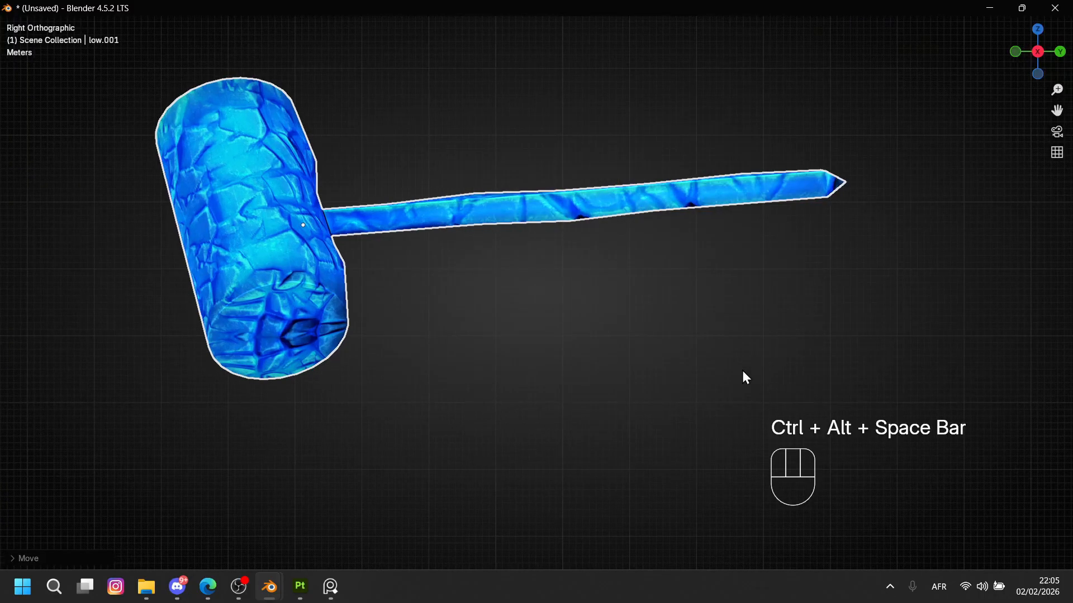
pyautogui.keyDown('shift'); pyautogui.moveTo(742, 376); pyautogui.dragTo(691, 374, button='middle'); pyautogui.keyUp('shift')
pyautogui.click(539, 301)
pyautogui.keyDown('shift'); pyautogui.moveTo(539, 301); pyautogui.dragTo(537, 311, button='middle'); pyautogui.keyUp('shift')
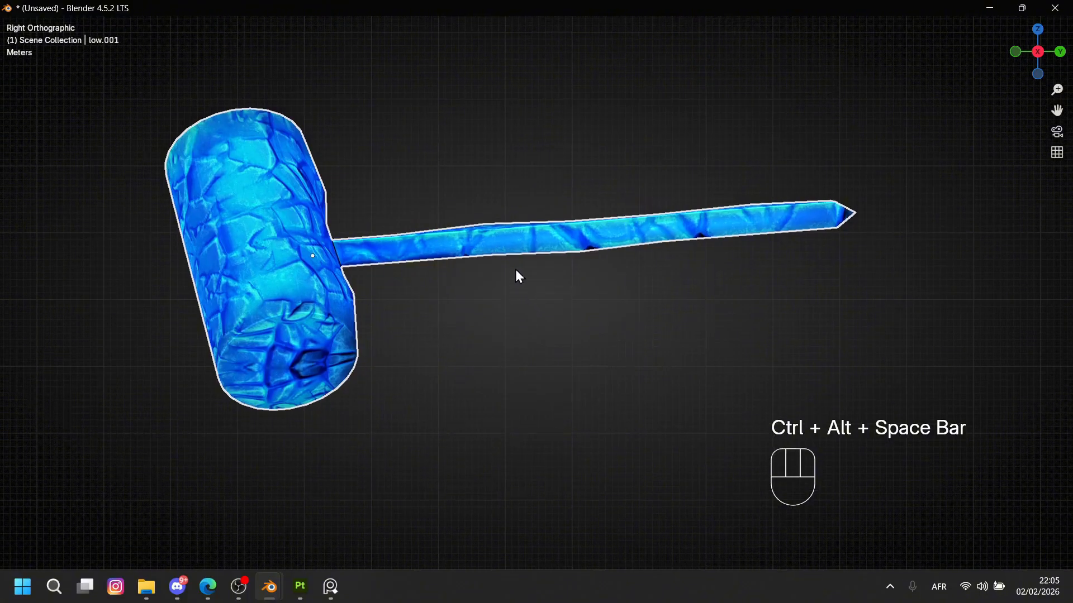
pyautogui.press('g')
pyautogui.rightClick(538, 271)
pyautogui.press('g')
pyautogui.click(518, 242)
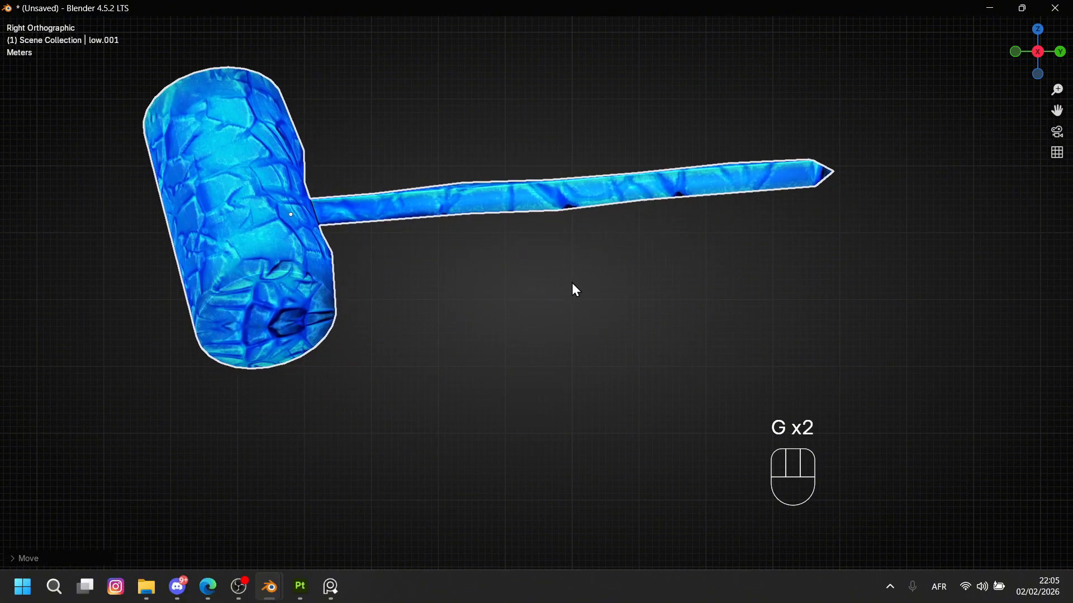
# Scale up the preview hammer slightly, adjust its tilt with trackball rotation, and nudge it into place.
pyautogui.press('s')
pyautogui.press('r')
pyautogui.press('r')
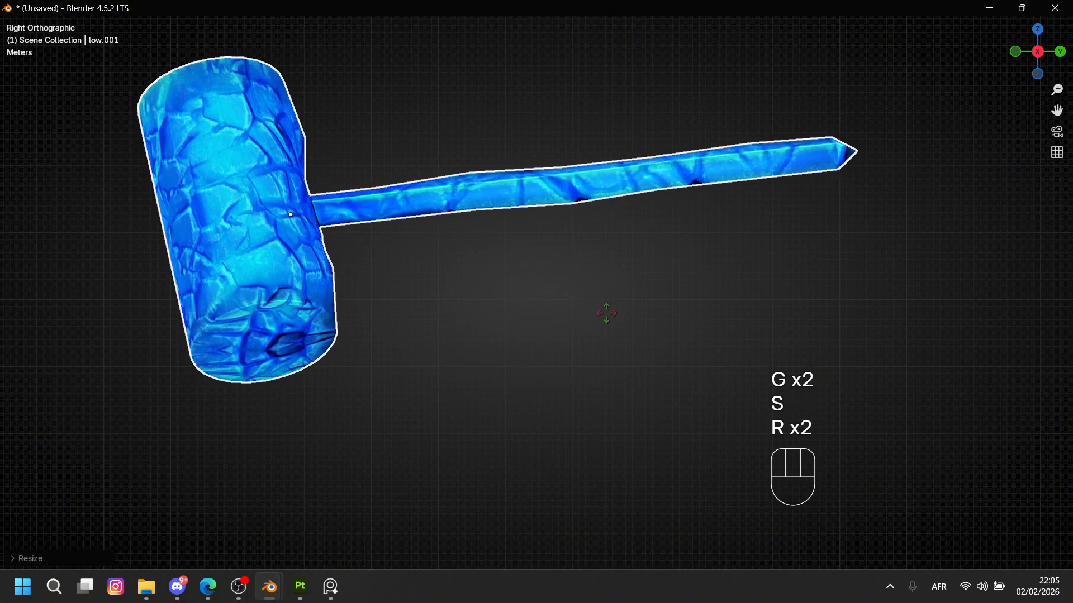
pyautogui.click(604, 311)
pyautogui.press('r')
pyautogui.press('g')
pyautogui.click(599, 314)
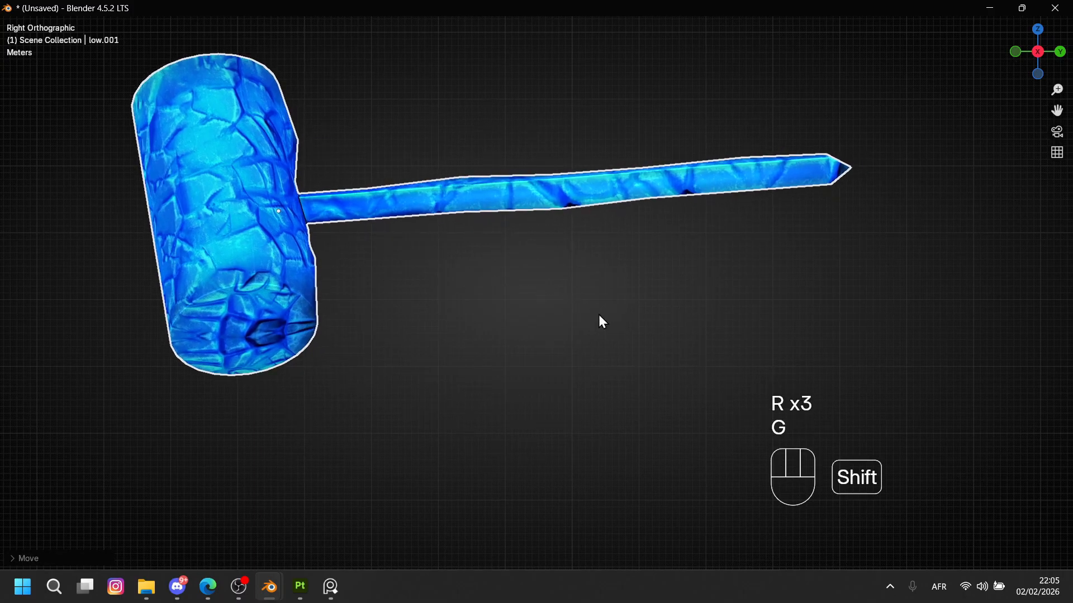
# Duplicate the preview hammer, move the copy below the original, and rotate it so its handle points down.
pyautogui.hotkey('shift', 'd')
pyautogui.press('r')
pyautogui.click(412, 239)
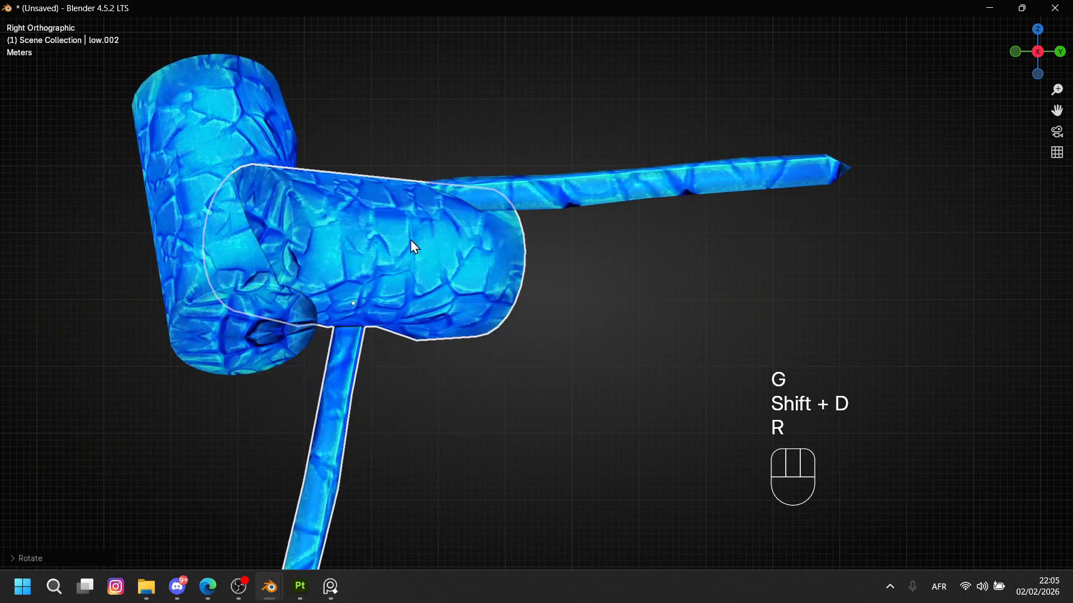
pyautogui.press('g')
pyautogui.press('r')
pyautogui.press('r')
pyautogui.press('r')
pyautogui.press('r')
pyautogui.press('r')
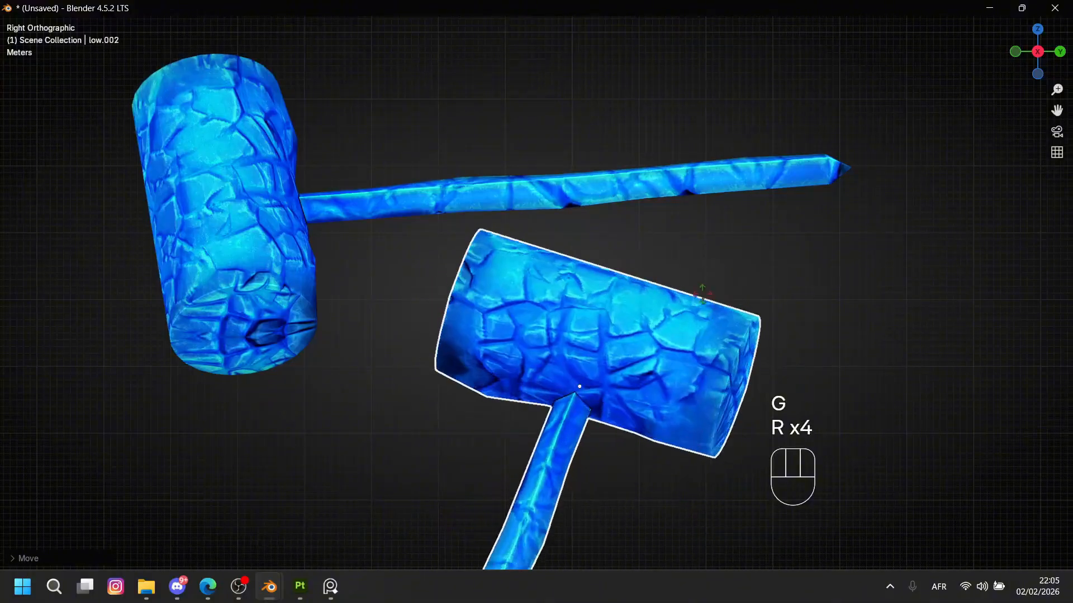
# Reposition the copy and trackball-rotate it so its head sits at the lower right and its handle points down-left.
pyautogui.press('g')
pyautogui.press('r')
pyautogui.press('r')
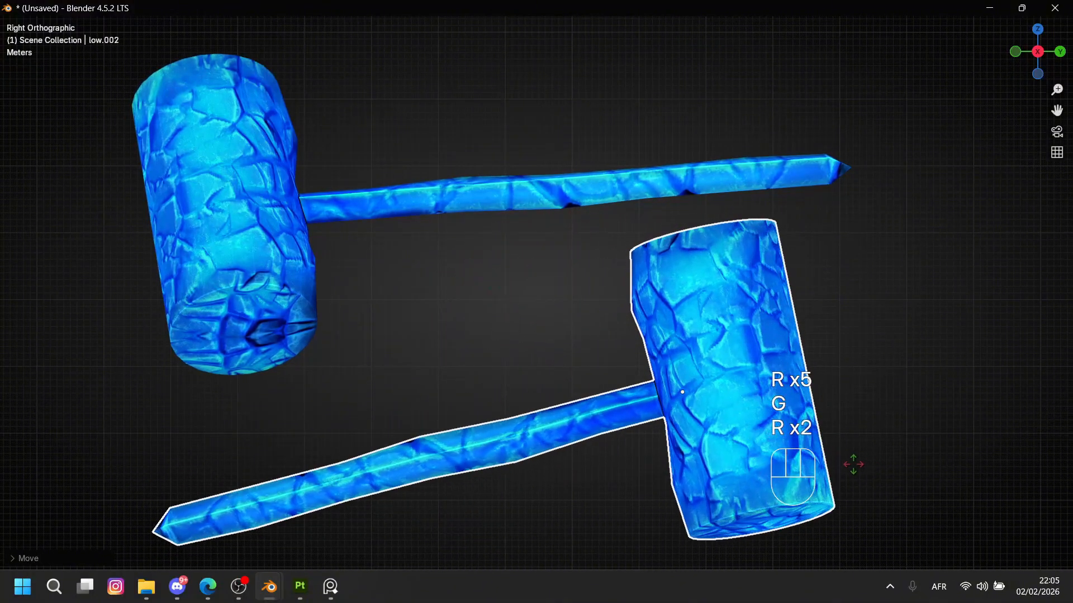
pyautogui.click(845, 465)
pyautogui.press('g')
pyautogui.click(849, 442)
# Trackball-rotate the original upper hammer to show its head's end face and move it toward the view's left edge.
pyautogui.click(520, 193)
pyautogui.press('r')
pyautogui.press('r')
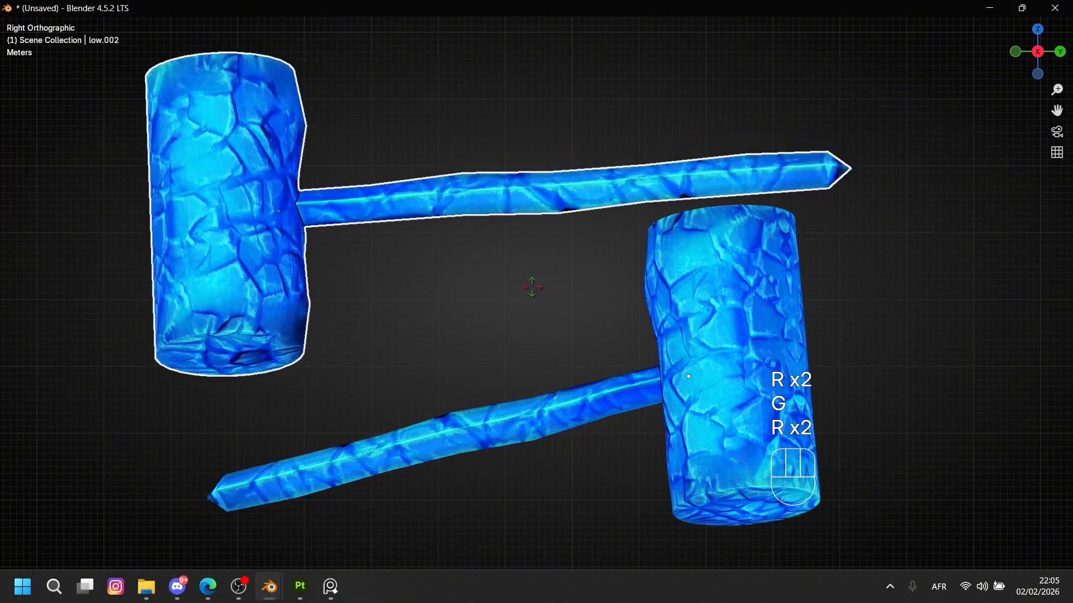
pyautogui.press('r')
pyautogui.press('r')
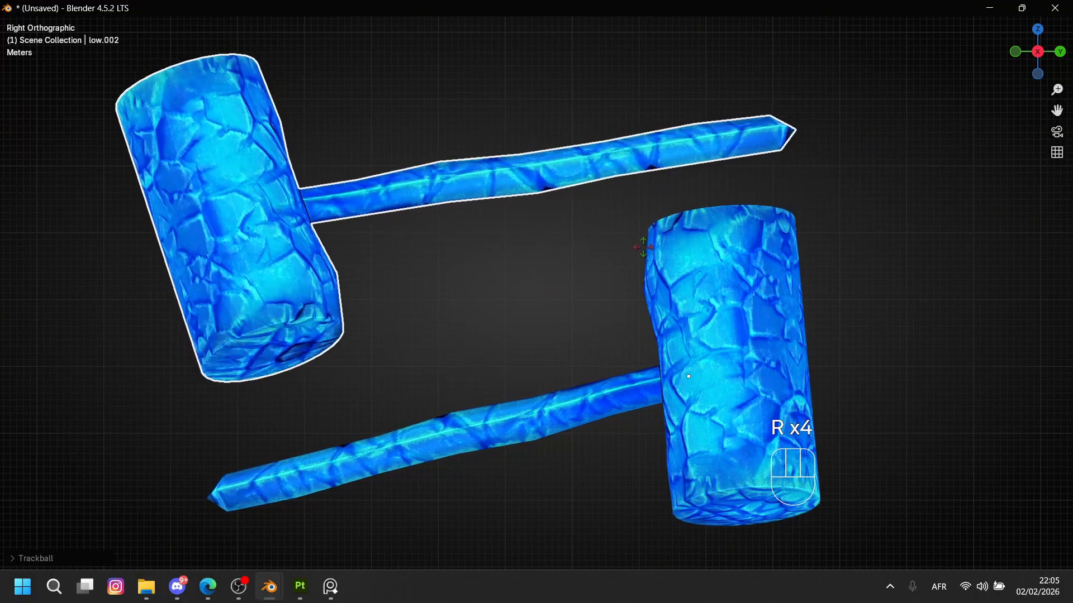
pyautogui.click(640, 238)
pyautogui.press('g')
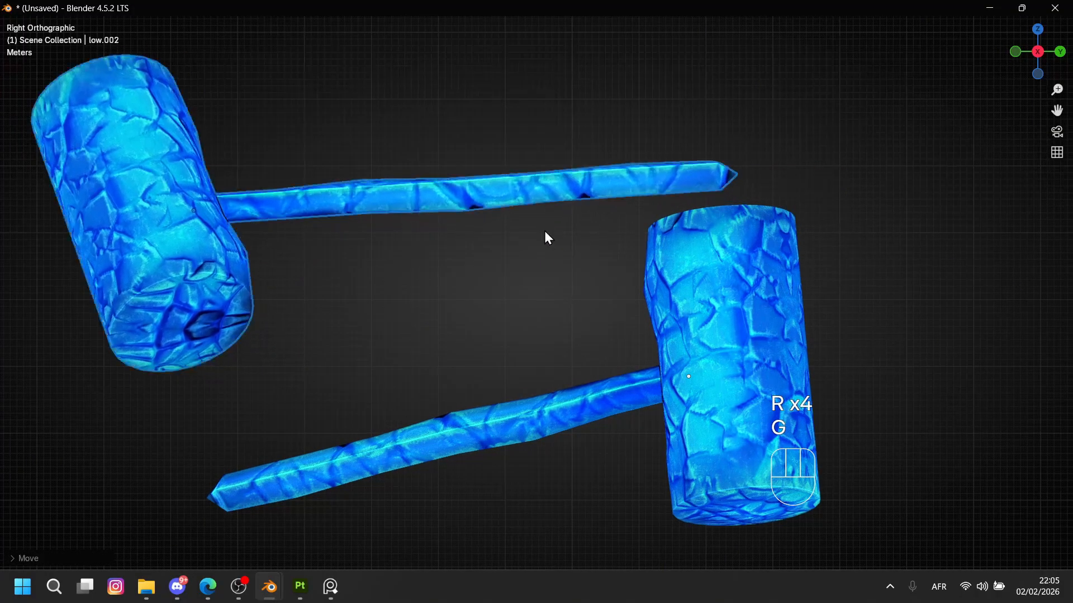
pyautogui.click(546, 237)
# Shift the lower hammer left, test its trackball rotation, and place it just below the upper hammer's handle.
pyautogui.click(678, 416)
pyautogui.press('g')
pyautogui.click(534, 383)
pyautogui.press('r')
pyautogui.press('r')
pyautogui.click(603, 426)
pyautogui.press('g')
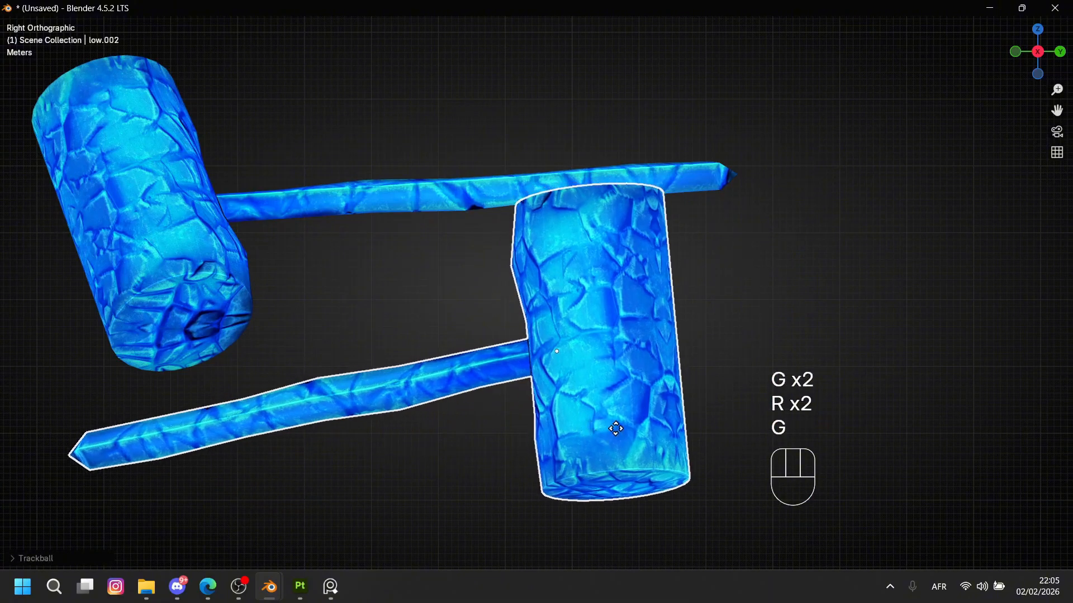
pyautogui.click(670, 444)
# Trackball-rotate the upper hammer so its handle rises slightly more, and nudge it up and to the right.
pyautogui.click(408, 196)
pyautogui.press('r')
pyautogui.press('r')
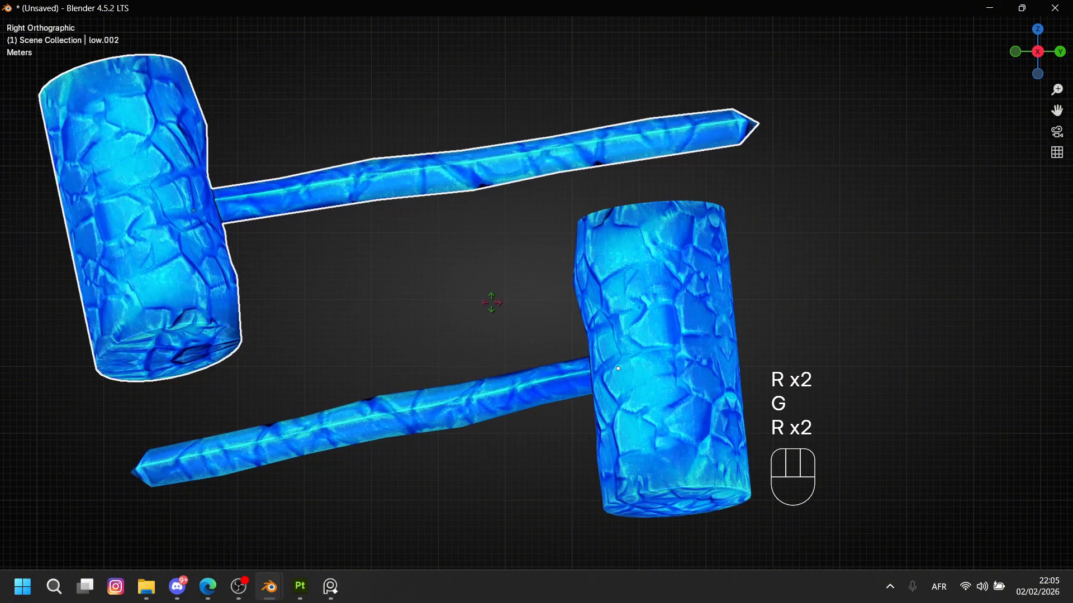
pyautogui.press('g')
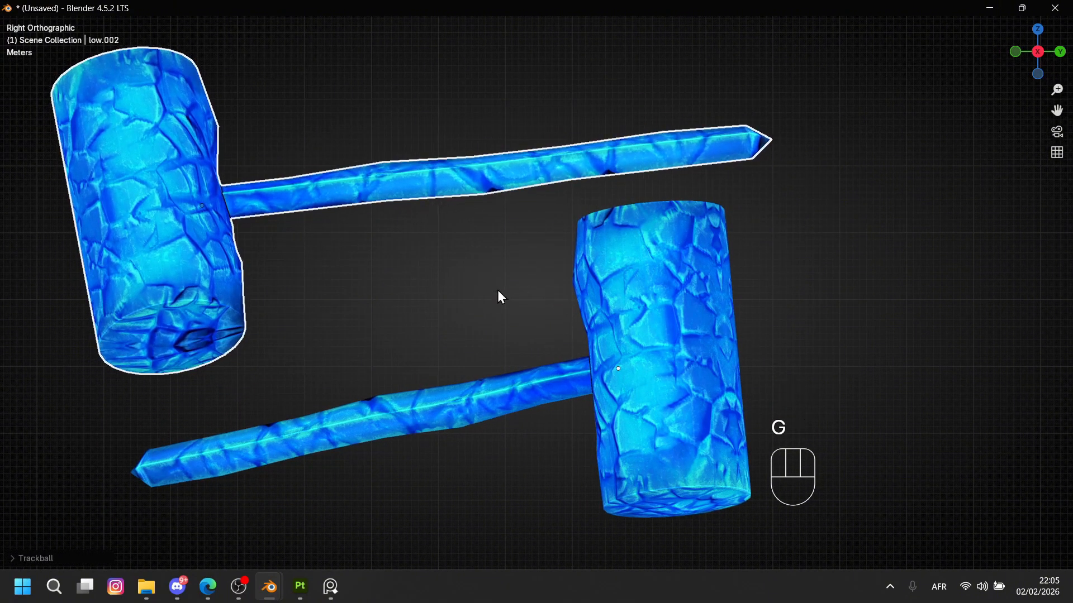
pyautogui.click(496, 291)
# Move the lower hammer down and to the right and rotate it until its head stands nearly vertical.
pyautogui.click(638, 408)
pyautogui.press('g')
pyautogui.click(702, 383)
pyautogui.press('r')
pyautogui.click(720, 386)
pyautogui.press('g')
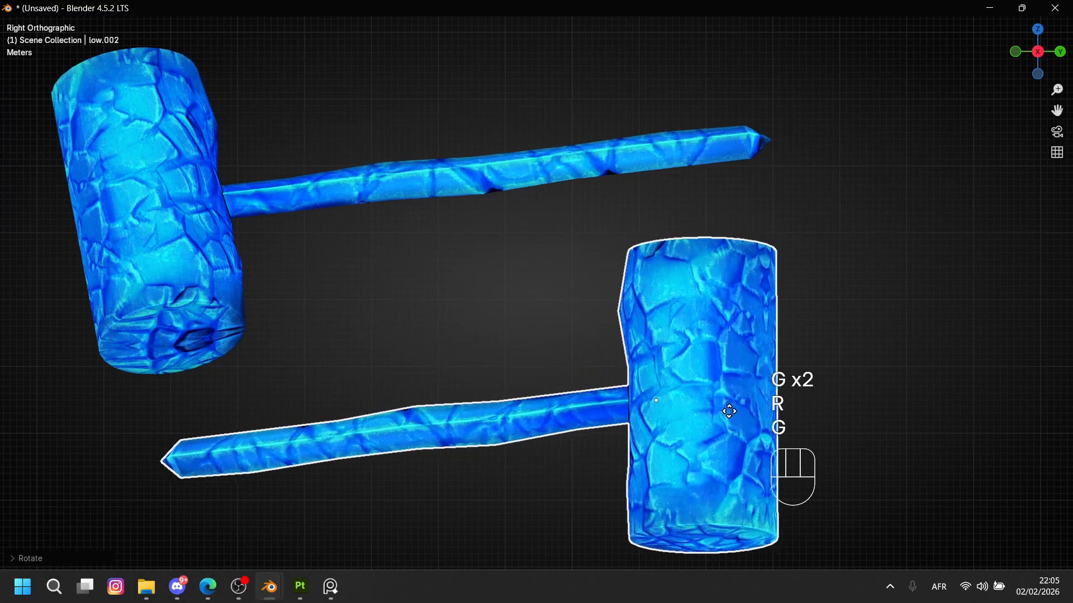
pyautogui.click(731, 410)
pyautogui.press('g')
pyautogui.click(706, 416)
# Trackball-rotate the lower hammer to reveal its head's lower end face, tilt its handle down-left, and reposition it.
pyautogui.press('r')
pyautogui.press('r')
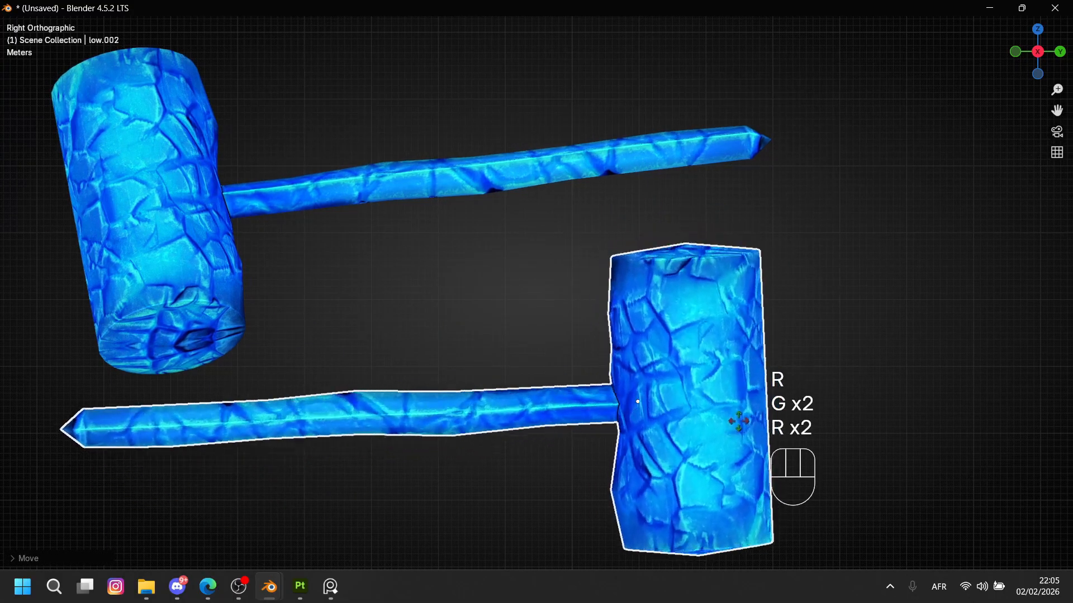
pyautogui.click(722, 376)
pyautogui.press('r')
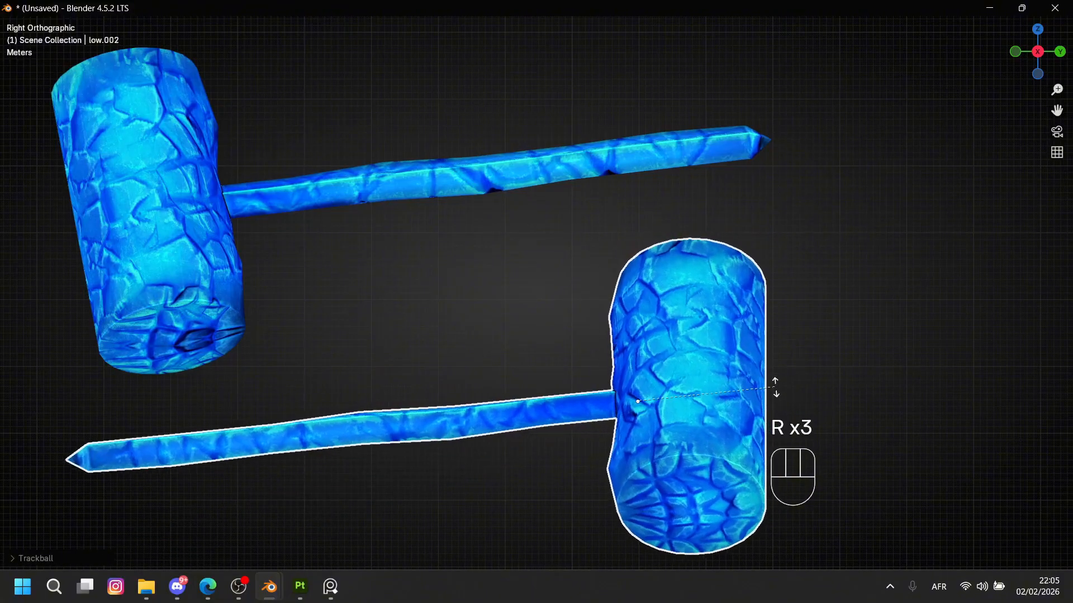
pyautogui.click(773, 379)
pyautogui.press('g')
pyautogui.click(766, 371)
# Trackball-rotate the upper hammer so more of its head's lower end face shows.
pyautogui.click(497, 181)
pyautogui.press('r')
pyautogui.press('r')
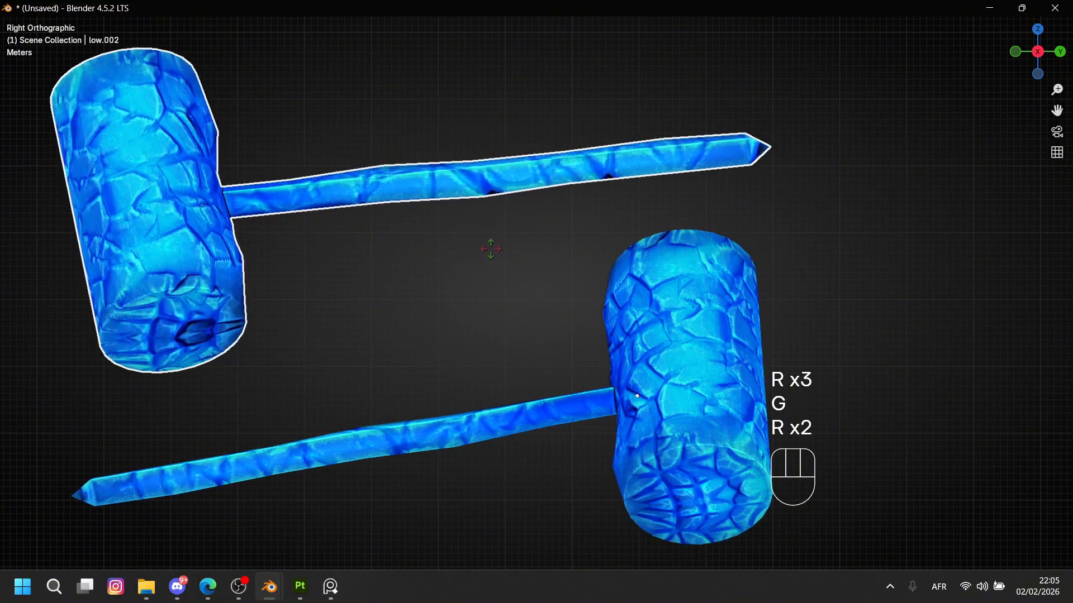
pyautogui.click(484, 235)
# Move both hammers together up and to the left and scale them up slightly.
pyautogui.click(556, 438)
pyautogui.press('g')
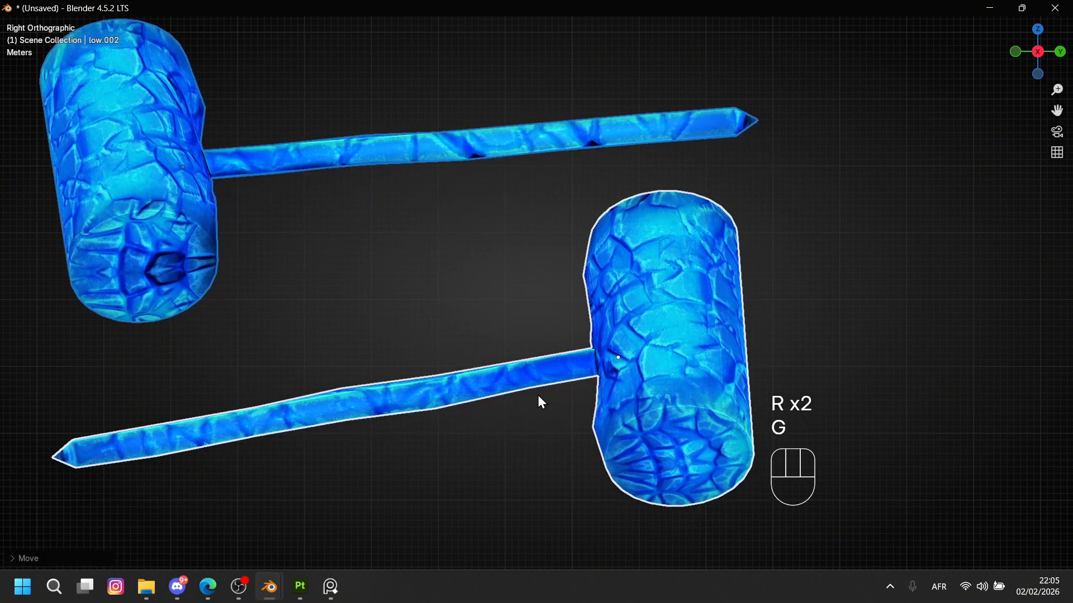
pyautogui.press('s')
pyautogui.click(542, 400)
pyautogui.press('r')
pyautogui.click(458, 306)
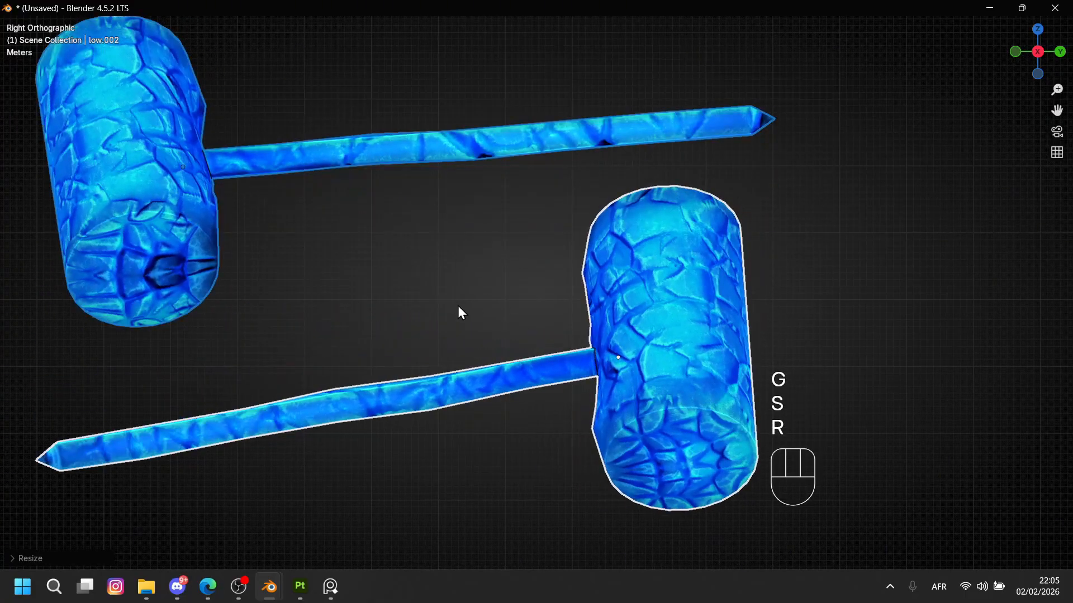
# Restore the full interface to change the transform pivot point, and maximize the viewport again.
pyautogui.hotkey('ctrl', 'alt', 'space')
pyautogui.click(423, 44)
pyautogui.hotkey('ctrl', 'alt', 'space')
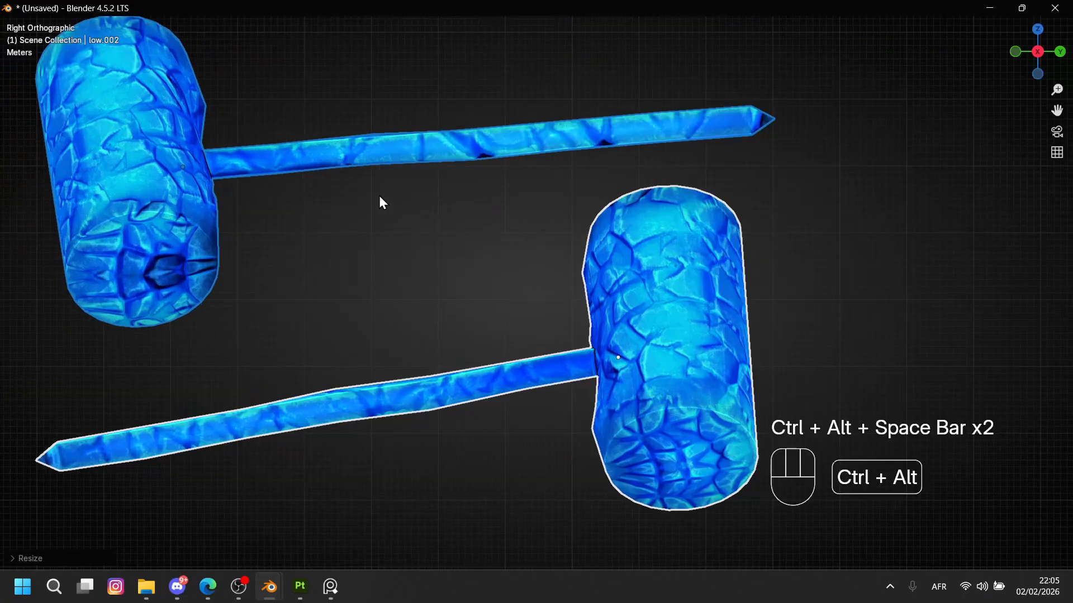
# Select both hammers and move and scale them together to fit the frame with free space along the right side.
pyautogui.moveTo(400, 312); pyautogui.dragTo(414, 341)
pyautogui.press('g')
pyautogui.rightClick(465, 404)
pyautogui.moveTo(286, 97); pyautogui.dragTo(419, 405)
pyautogui.press('g')
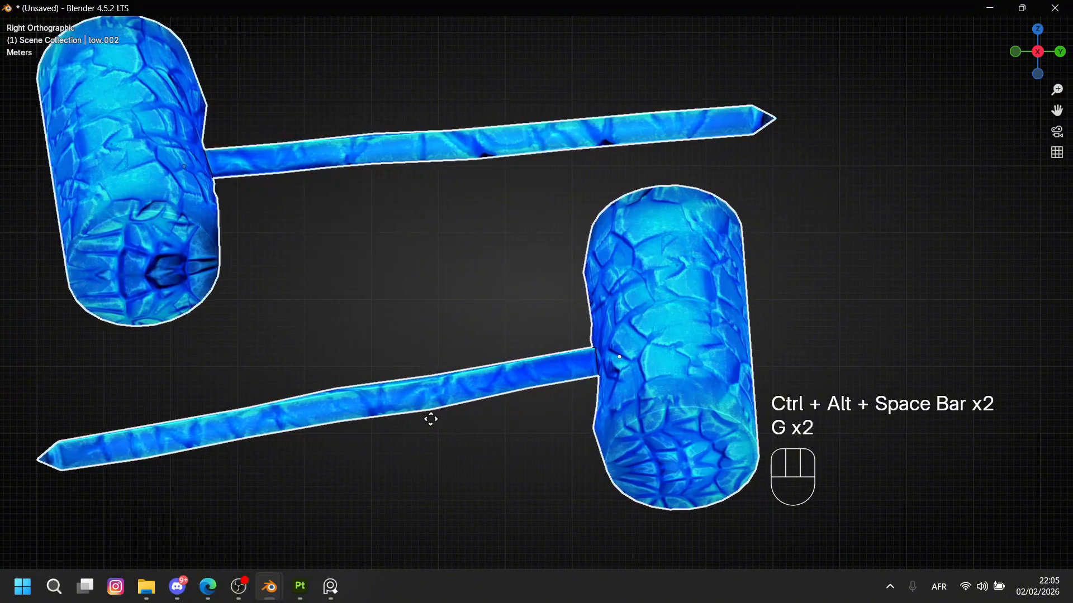
pyautogui.click(445, 420)
pyautogui.press('s')
pyautogui.click(464, 431)
pyautogui.press('g')
pyautogui.click(480, 449)
pyautogui.press('s')
pyautogui.click(474, 445)
pyautogui.press('g')
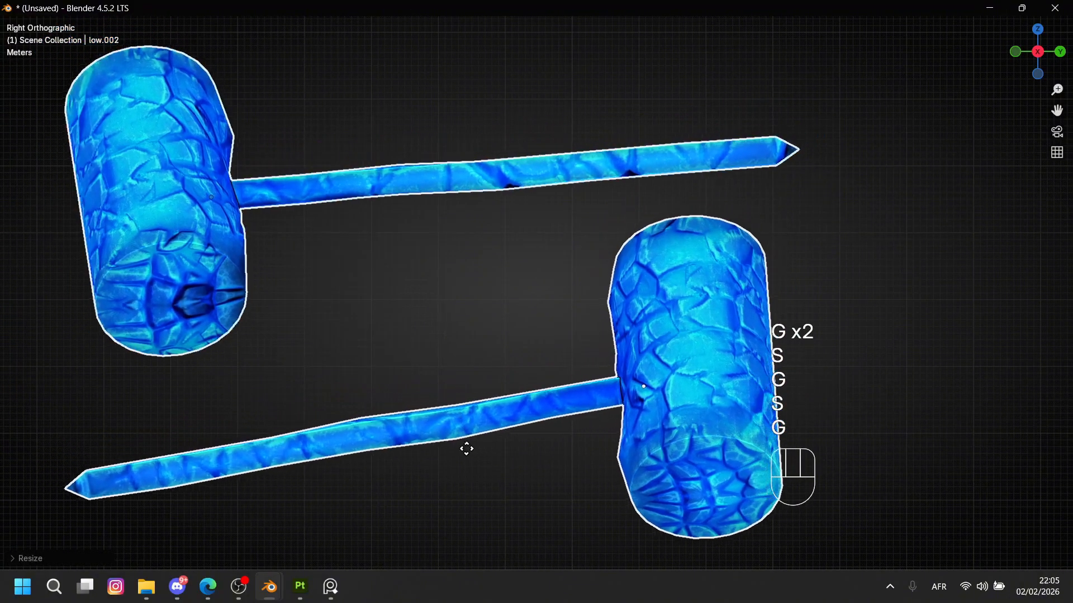
pyautogui.click(438, 444)
# Duplicate the lower hammer to the right and rotate the copy upright with its handle pointing down.
pyautogui.hotkey('shift', 'd')
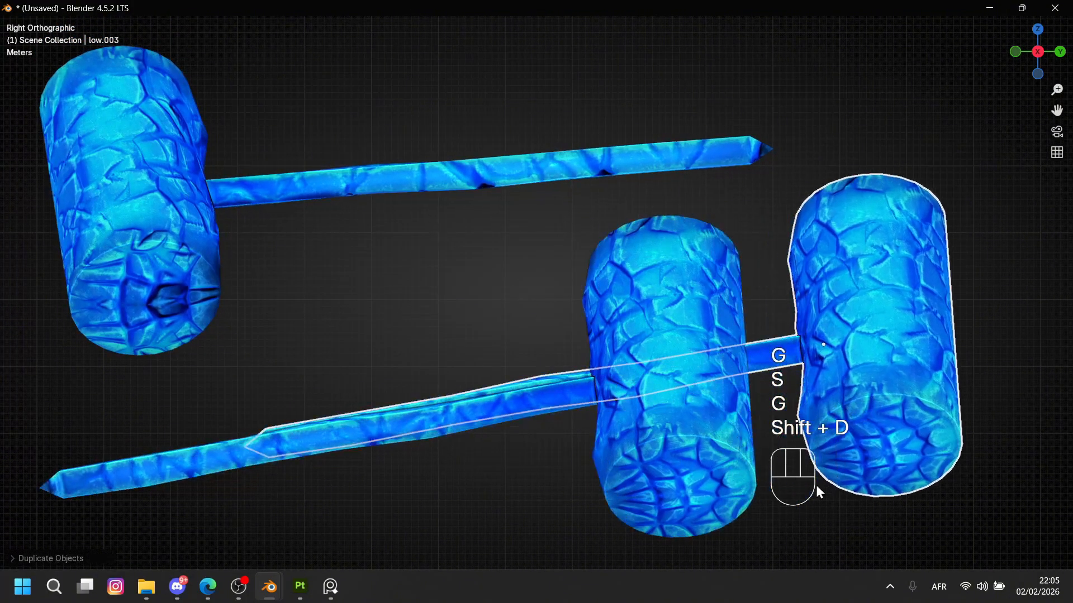
pyautogui.press('r')
pyautogui.press('r')
pyautogui.click(930, 292)
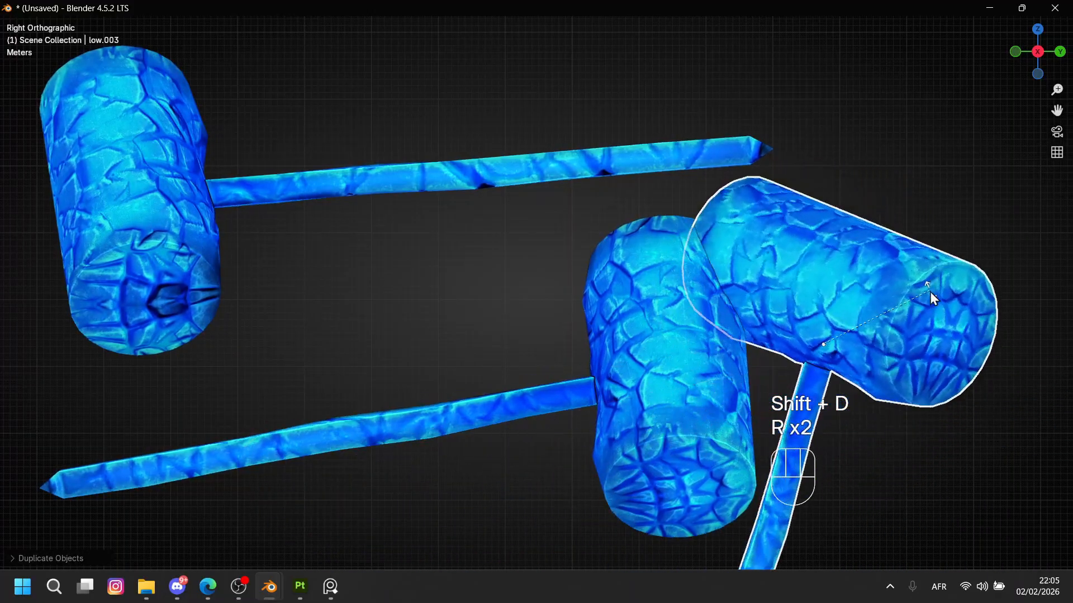
pyautogui.press('g')
pyautogui.click(946, 348)
pyautogui.press('r')
pyautogui.click(970, 357)
# Scale down the upright hammer copy and move it into the free space beside the other two.
pyautogui.press('s')
pyautogui.click(893, 325)
pyautogui.press('g')
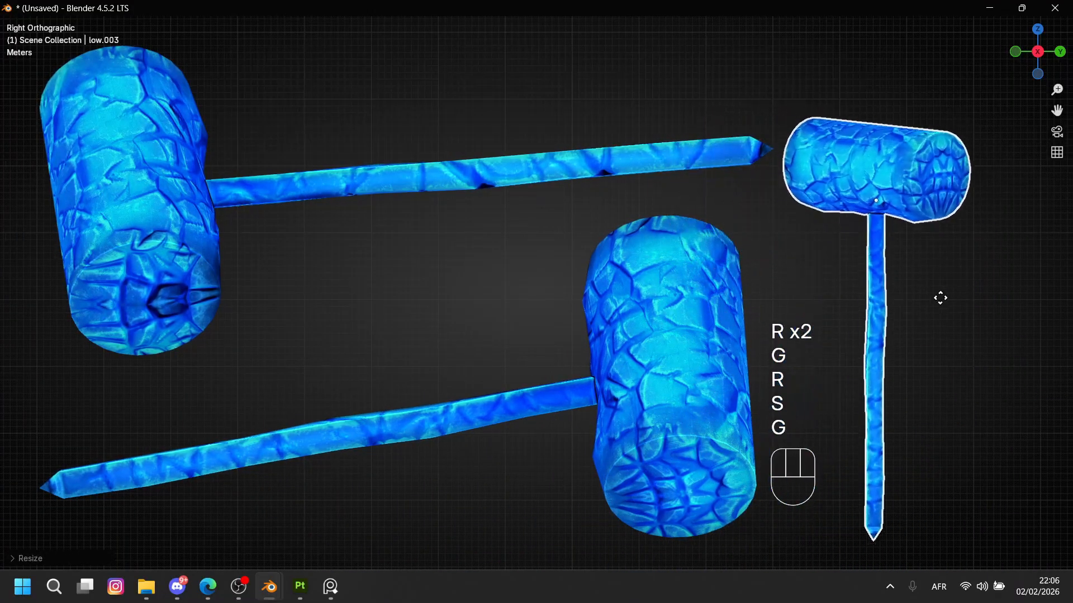
pyautogui.click(942, 293)
# Rotate the upright hammer around Z and trackball-rotate it into a straight side view.
pyautogui.press('r')
pyautogui.press('z')
pyautogui.click(953, 246)
pyautogui.press('r')
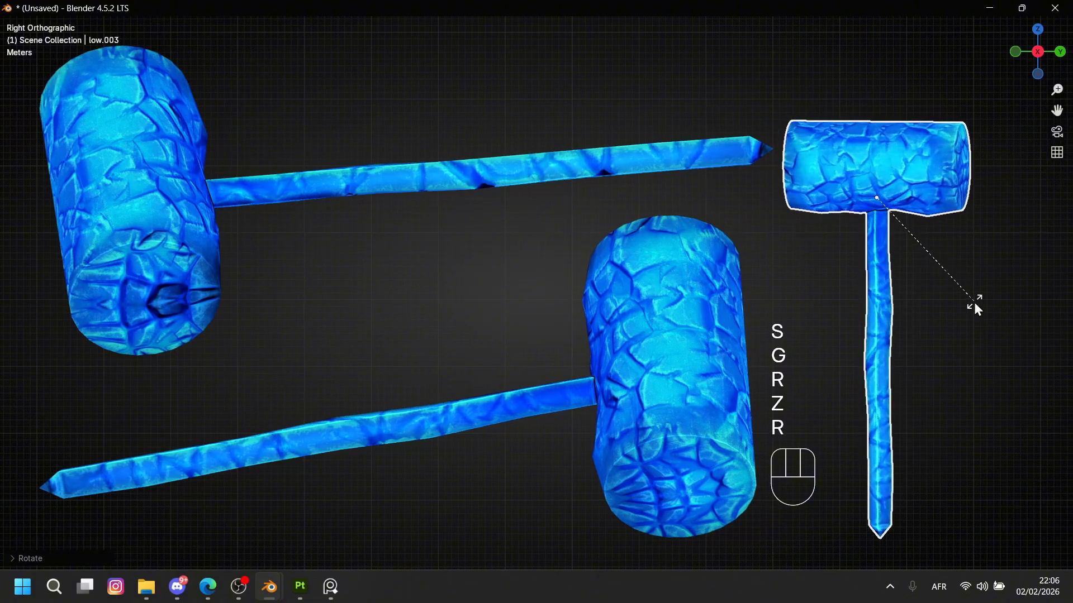
pyautogui.press('r')
pyautogui.press('r')
pyautogui.click(974, 297)
# Move and scale the upright hammer to fit along the view's right edge beside the other two hammers.
pyautogui.press('g')
pyautogui.click(1011, 276)
pyautogui.press('s')
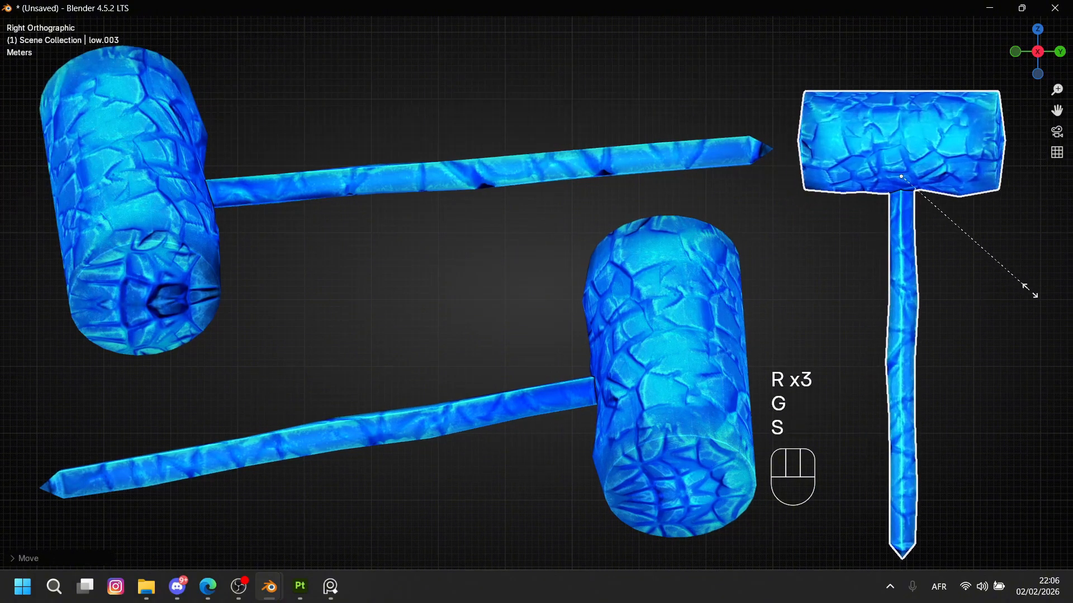
pyautogui.click(1006, 235)
pyautogui.press('g')
pyautogui.click(1023, 257)
pyautogui.press('s')
pyautogui.click(1016, 251)
pyautogui.press('g')
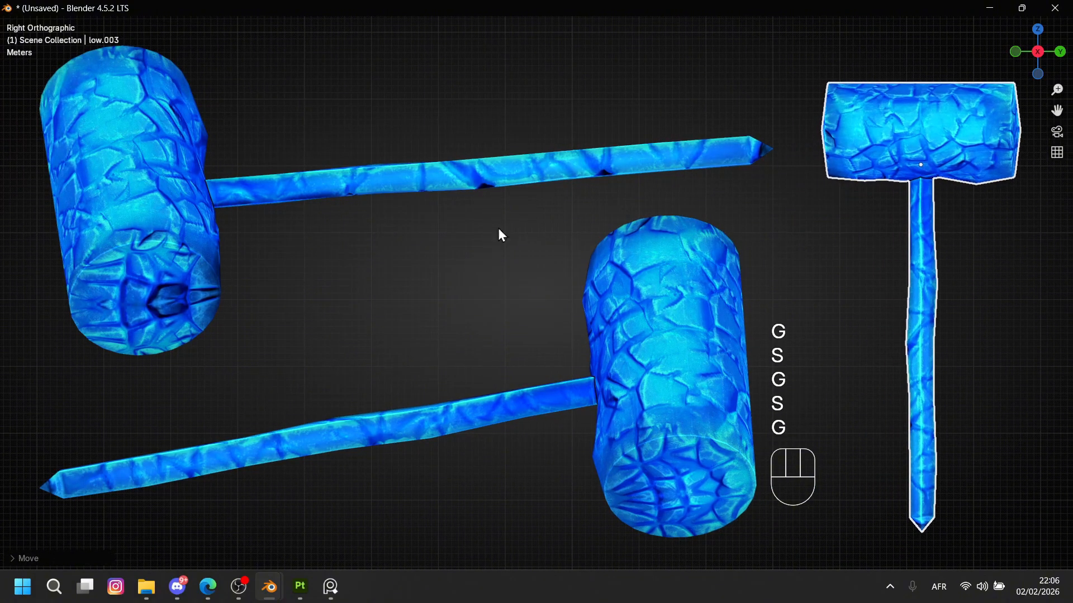
# Refine the upper-left hammer's tilt with trackball rotation and return the viewport to the full interface.
pyautogui.click(342, 174)
pyautogui.press('r')
pyautogui.press('r')
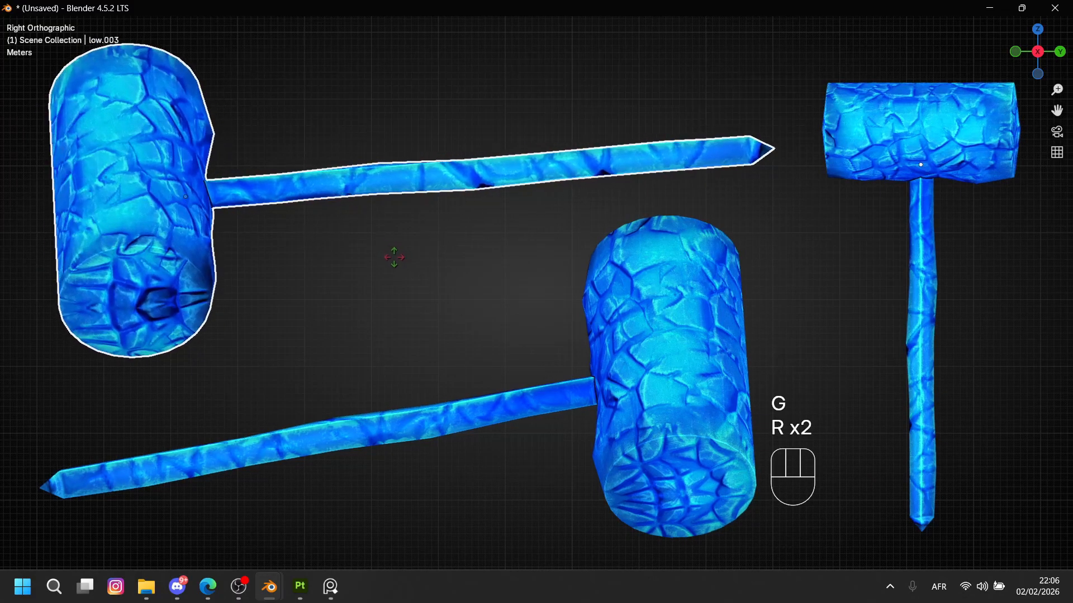
pyautogui.press('r')
pyautogui.press('r')
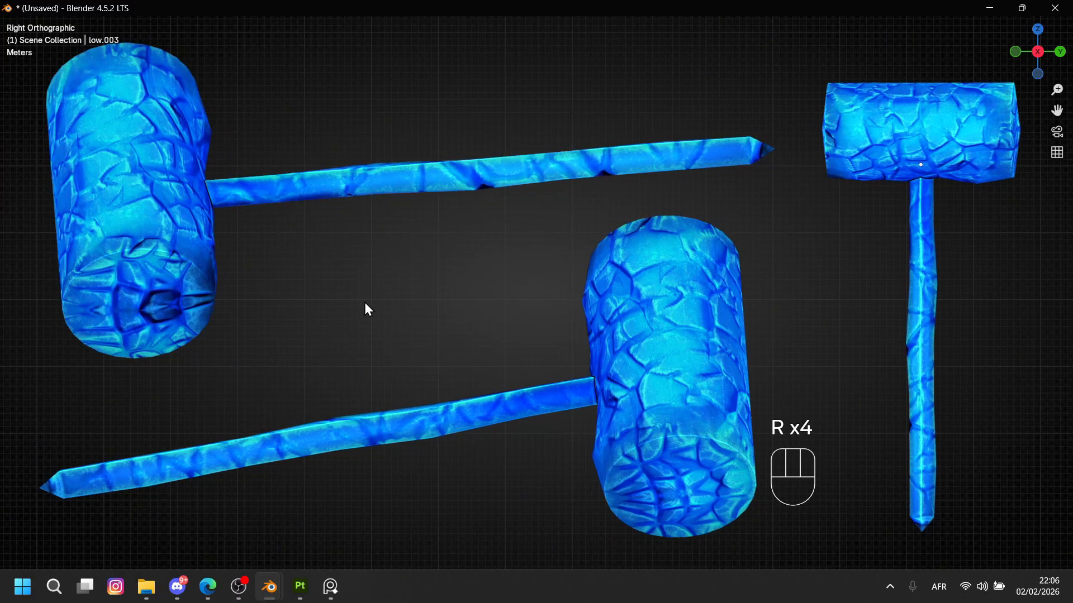
pyautogui.hotkey('ctrl', 'alt', 'space')
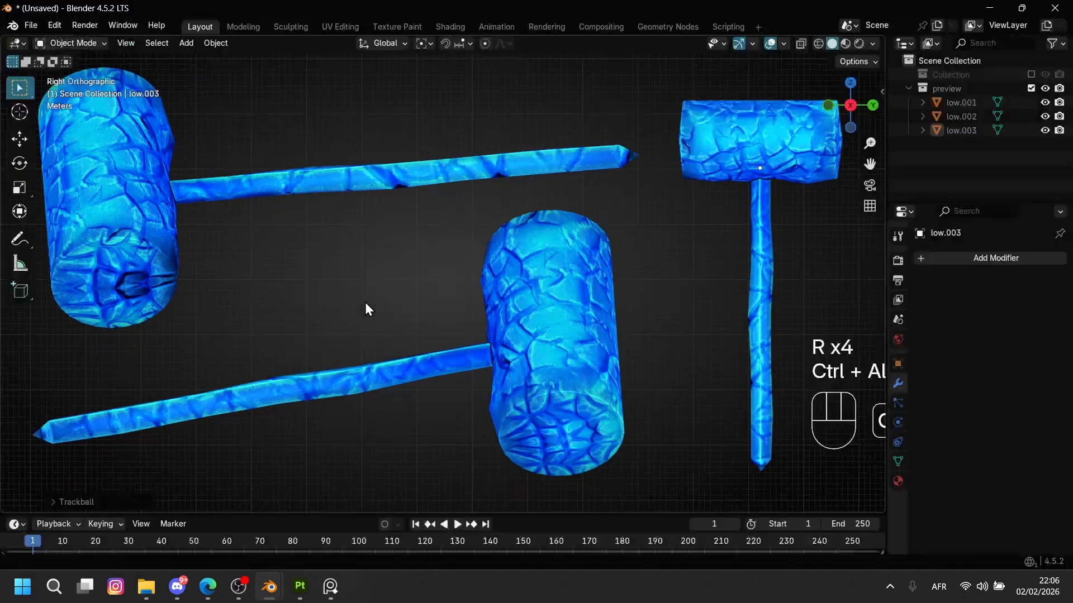
# Hide the viewport overlays and the navigation gizmos so only the three hammers show against the background.
pyautogui.click(772, 42)
pyautogui.click(772, 42)
pyautogui.click(784, 43)
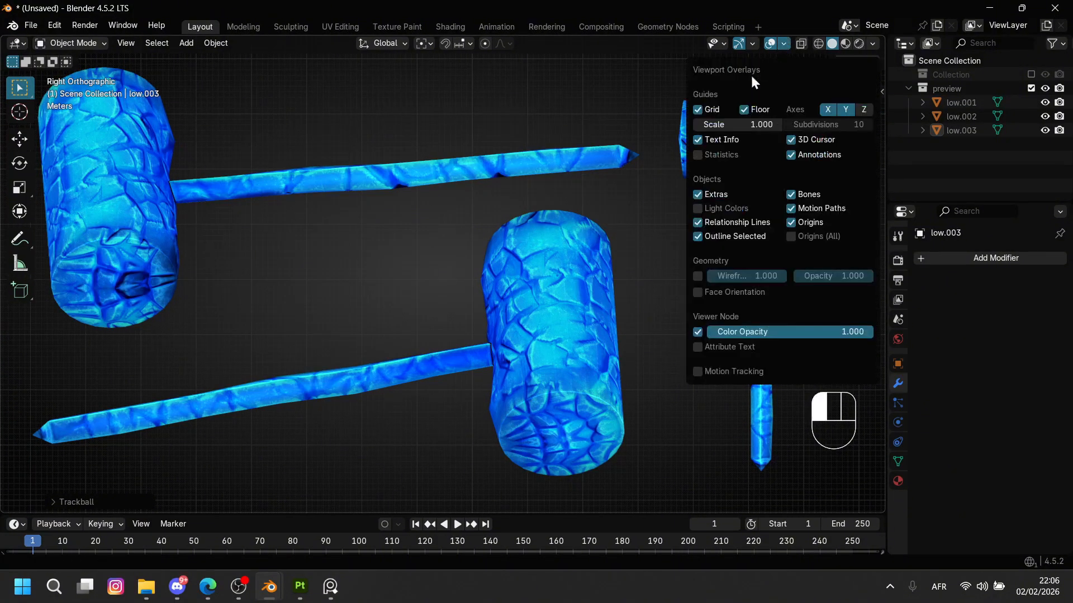
pyautogui.click(655, 84)
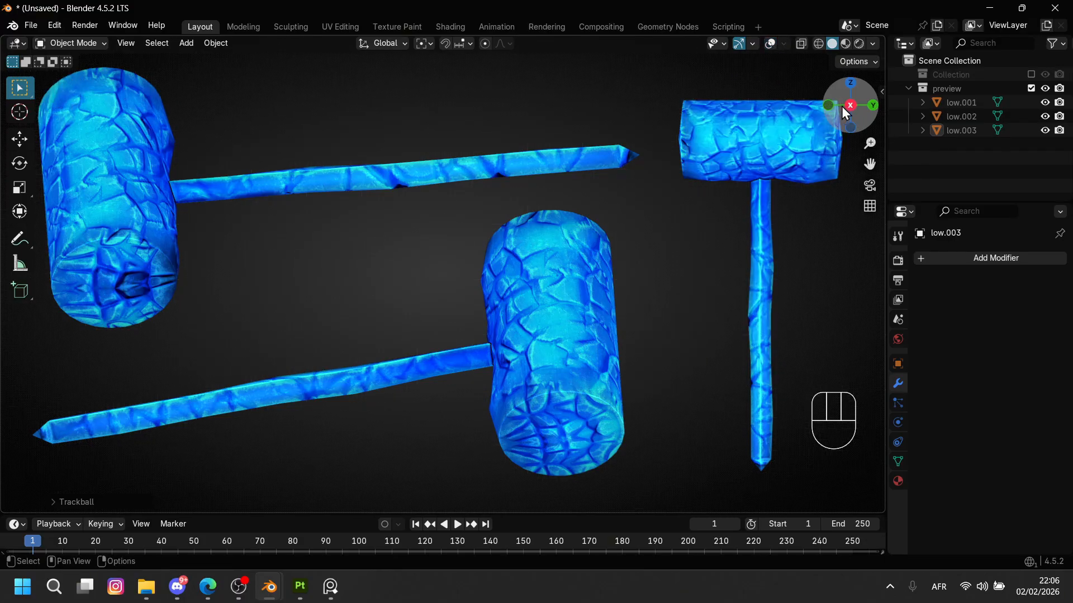
pyautogui.click(738, 46)
pyautogui.click(737, 43)
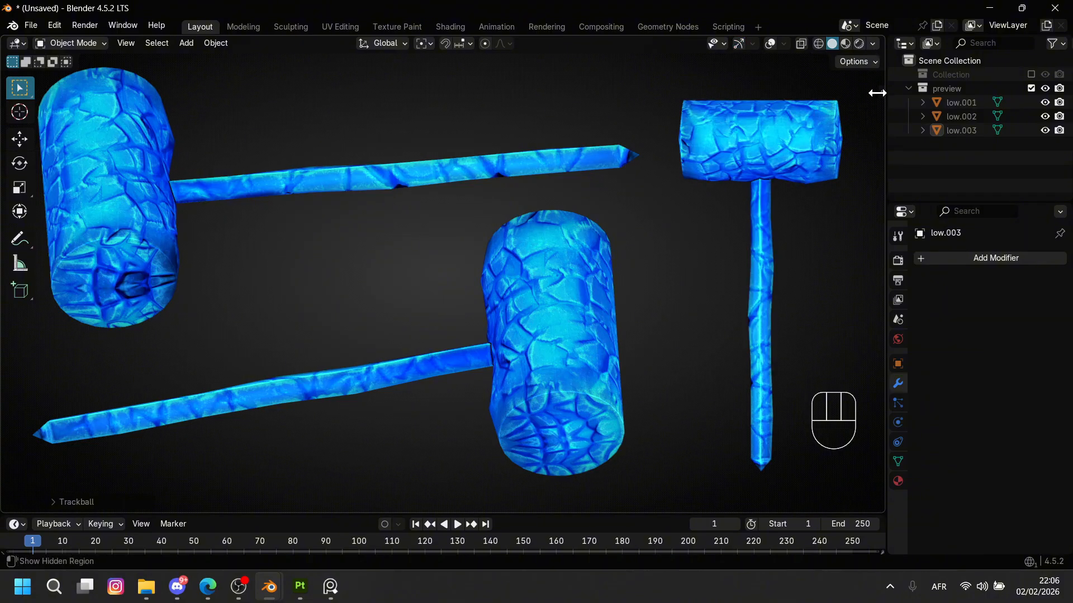
# Turn off the Screencast Keys display and expand the viewport to fullscreen with all three hammers centred in view.
pyautogui.press('n')
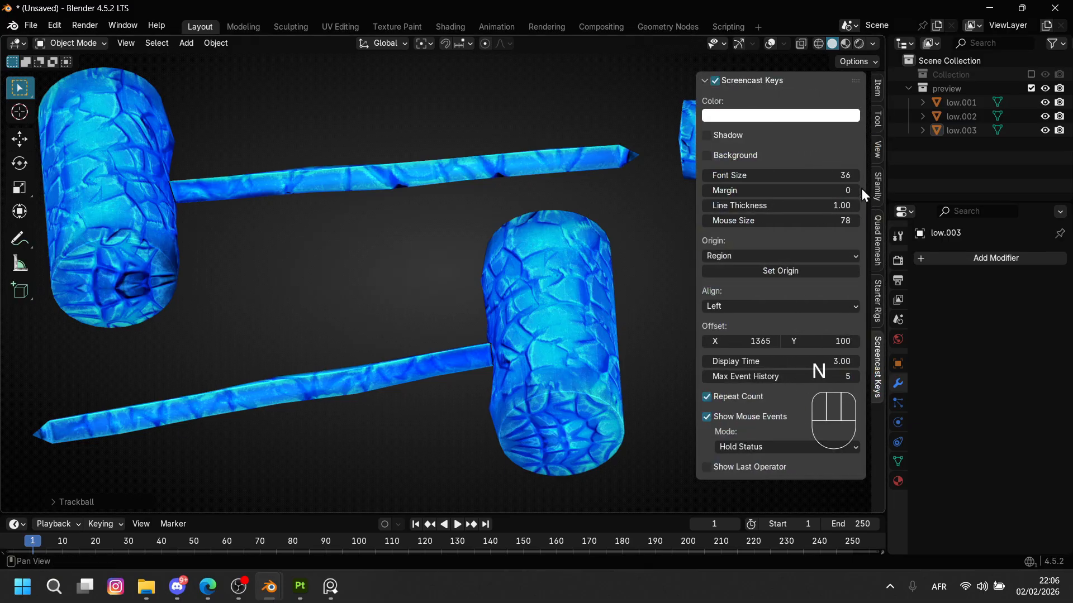
pyautogui.click(723, 82)
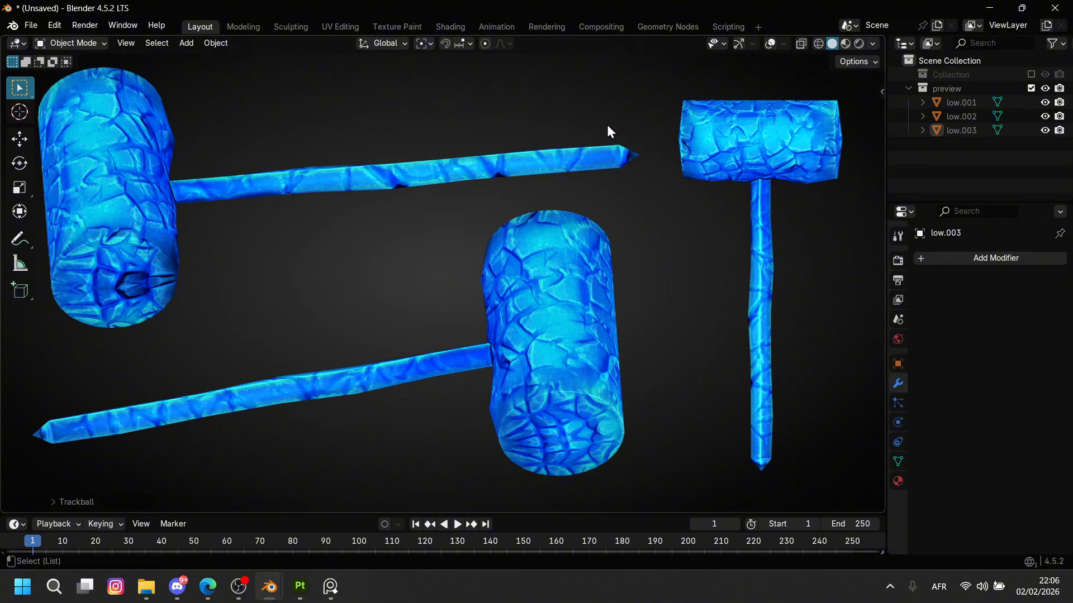
pyautogui.hotkey('ctrl', 'alt', 'space')
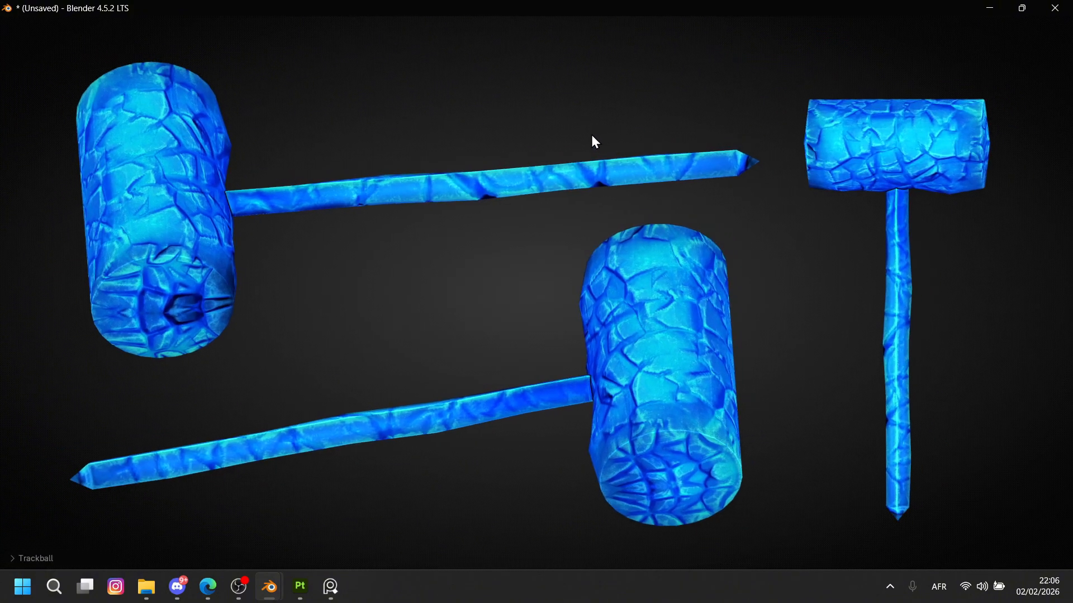
pyautogui.scroll(1, 801, 270)
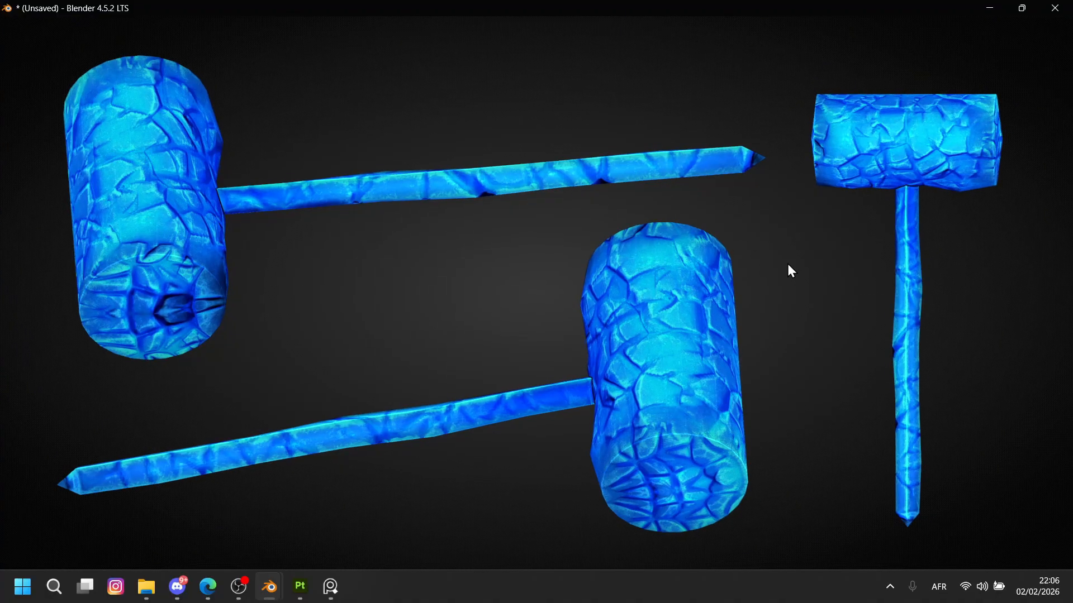
pyautogui.scroll(1, 815, 230)
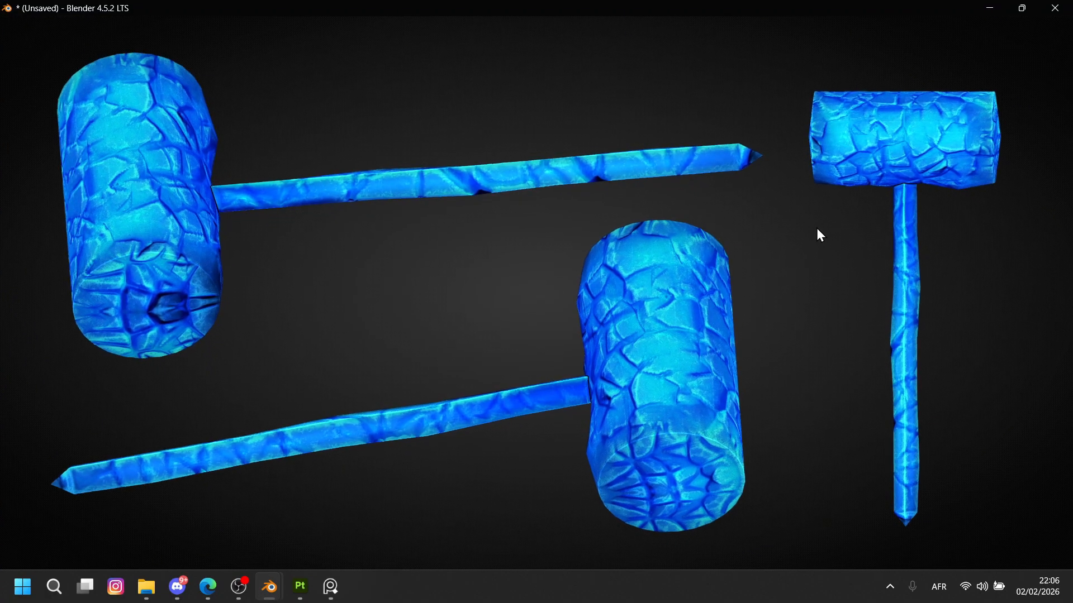
pyautogui.keyDown('shift'); pyautogui.moveTo(816, 228); pyautogui.dragTo(816, 231, button='middle'); pyautogui.keyUp('shift')
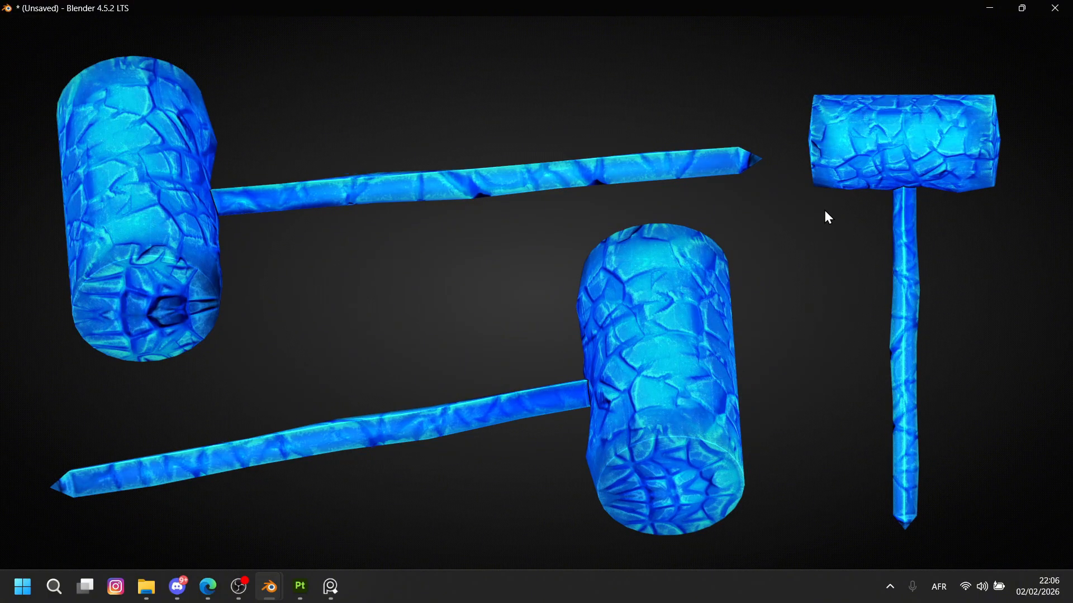
# Capture a rectangular screenshot of the whole viewport area containing the three hammers with Snipping Tool.
pyautogui.press('super+shift+s')
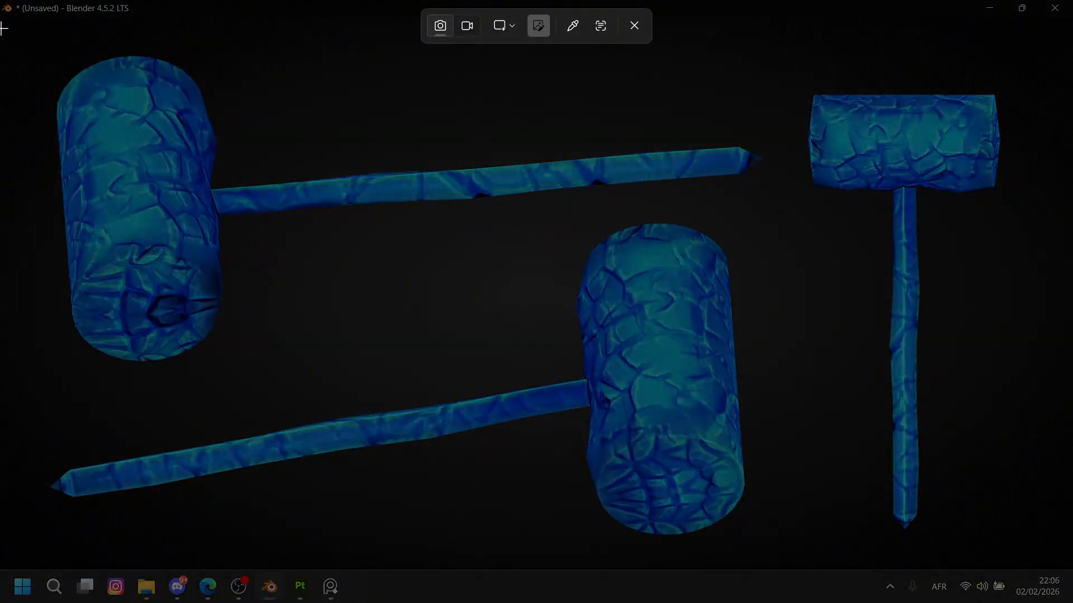
pyautogui.moveTo(1, 25); pyautogui.dragTo(1070, 570)
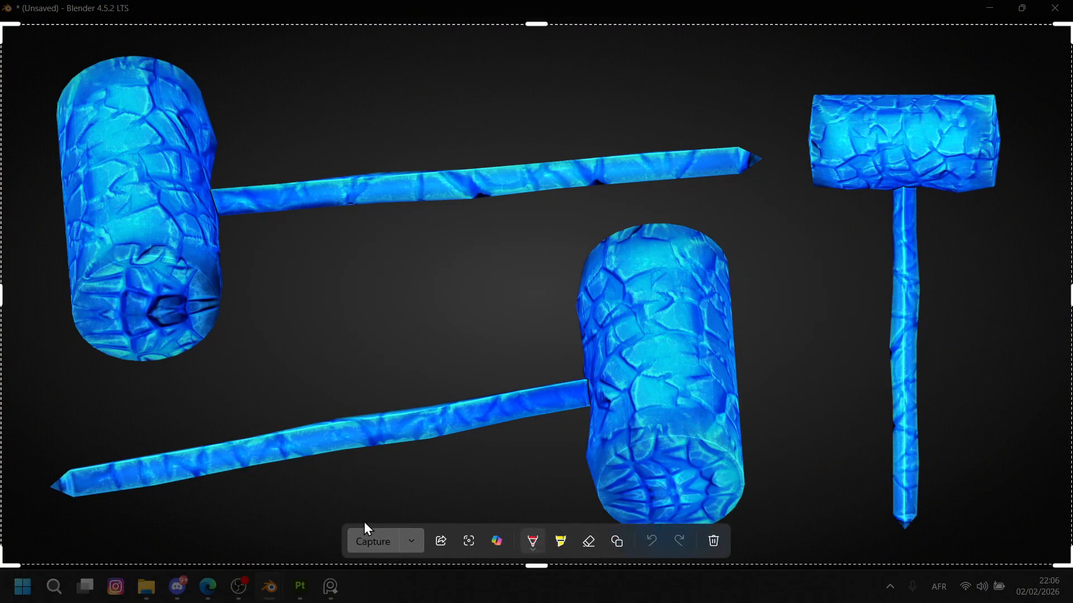
pyautogui.click(351, 543)
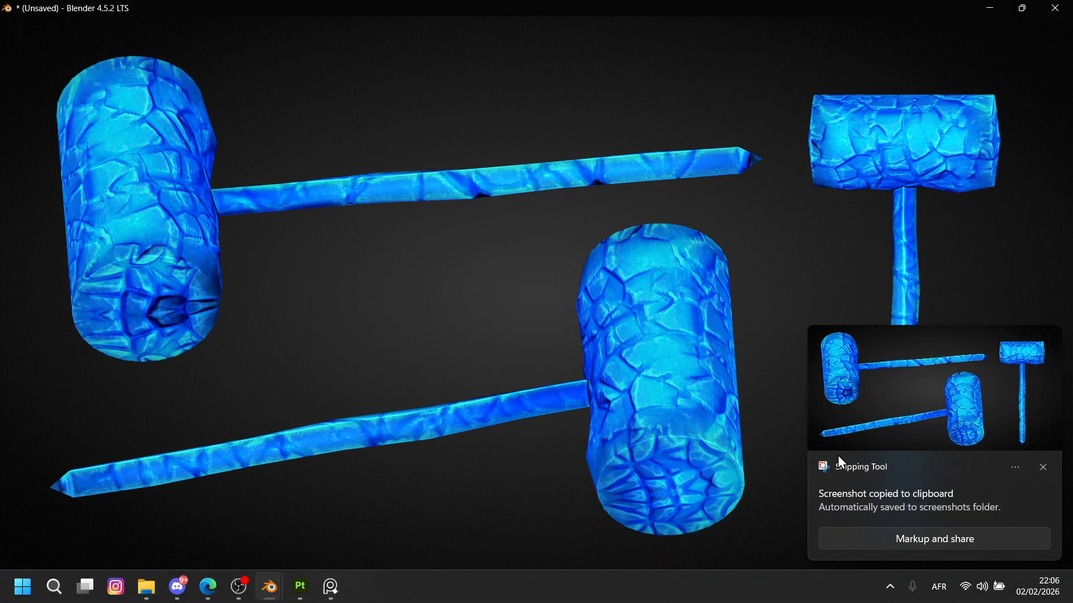